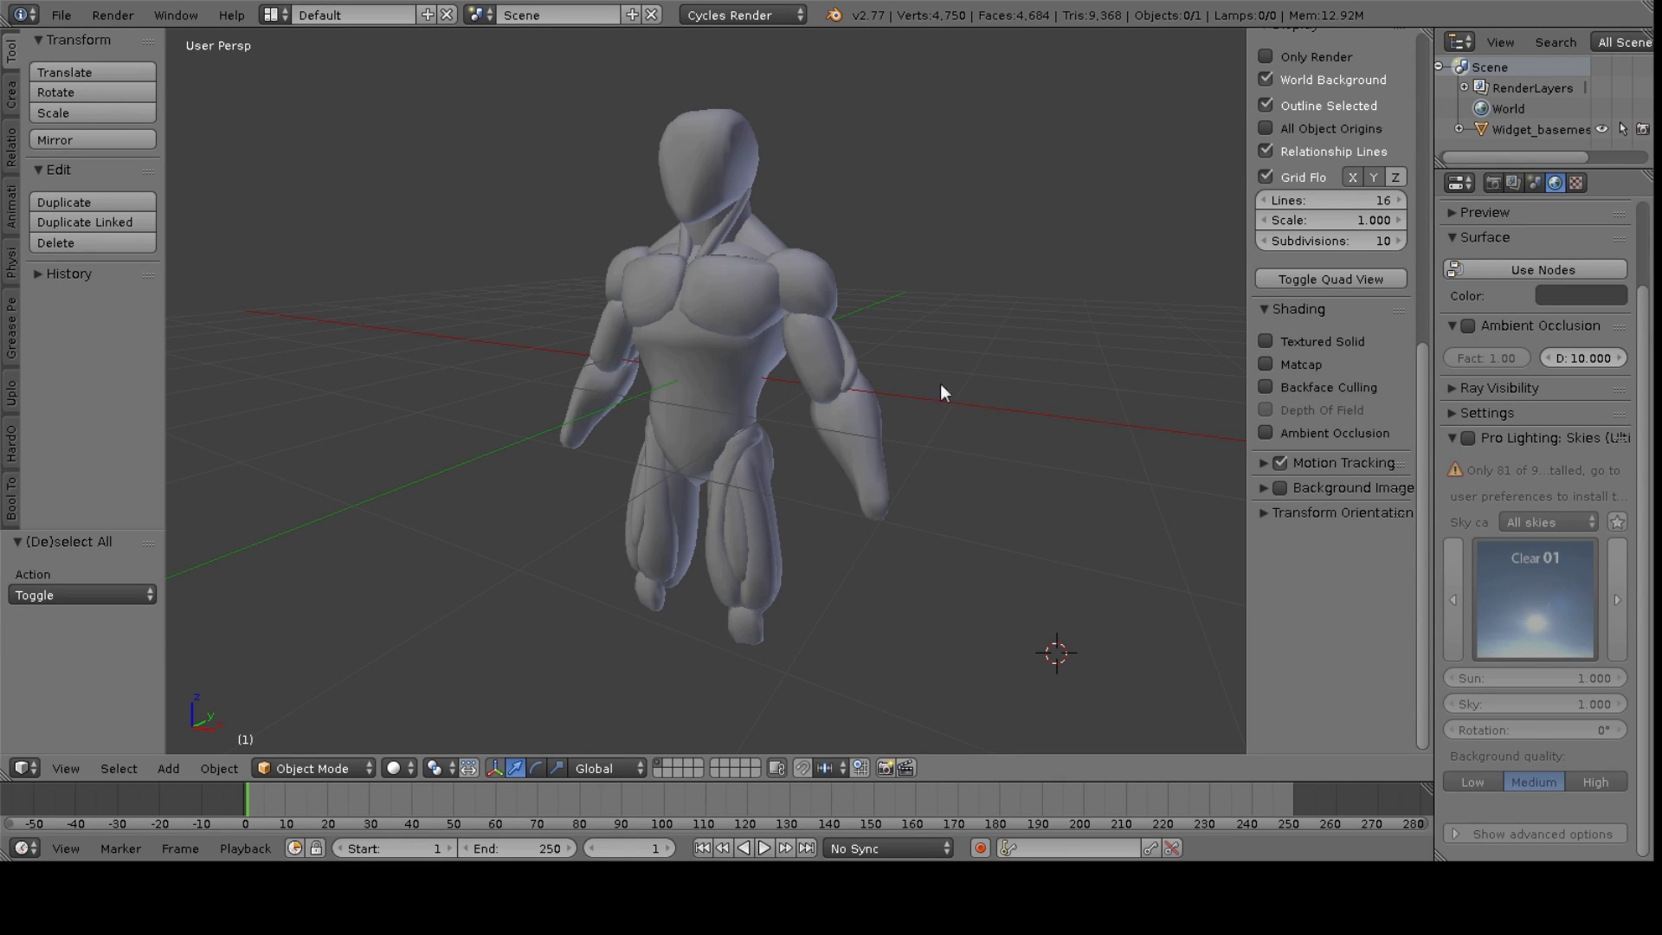
# - Select the Widget_basemeshes_1 figure, cancelling a rotation and confirming a move so it stays in its original pose
pyautogui.rightClick(815, 359)
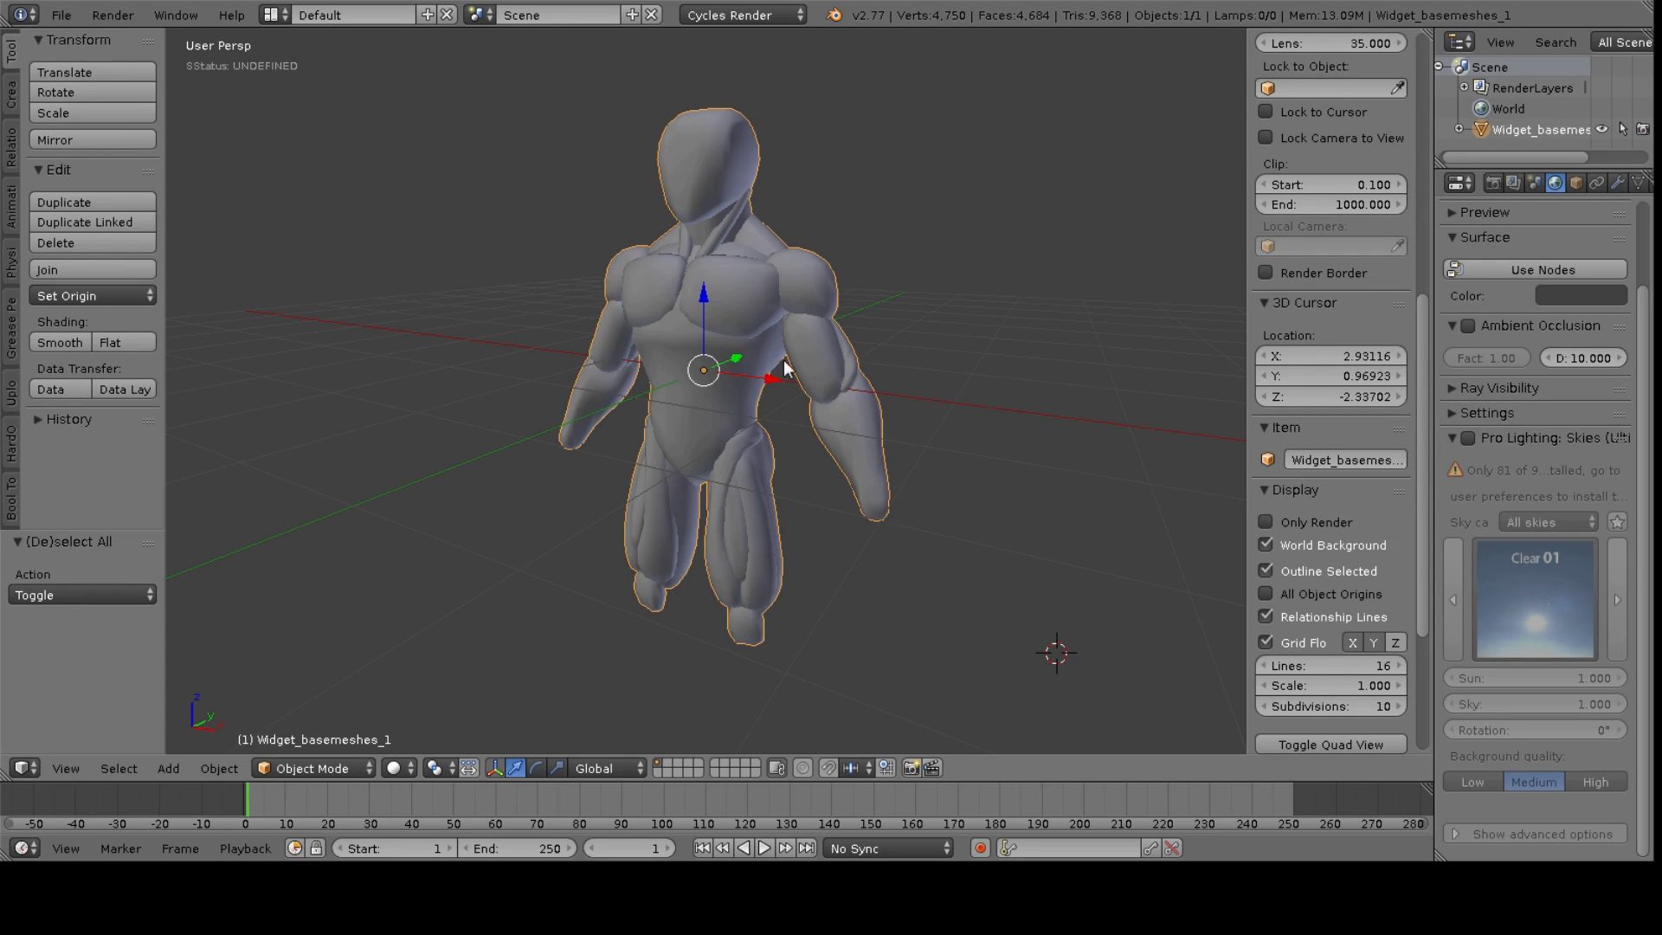
pyautogui.press('r')
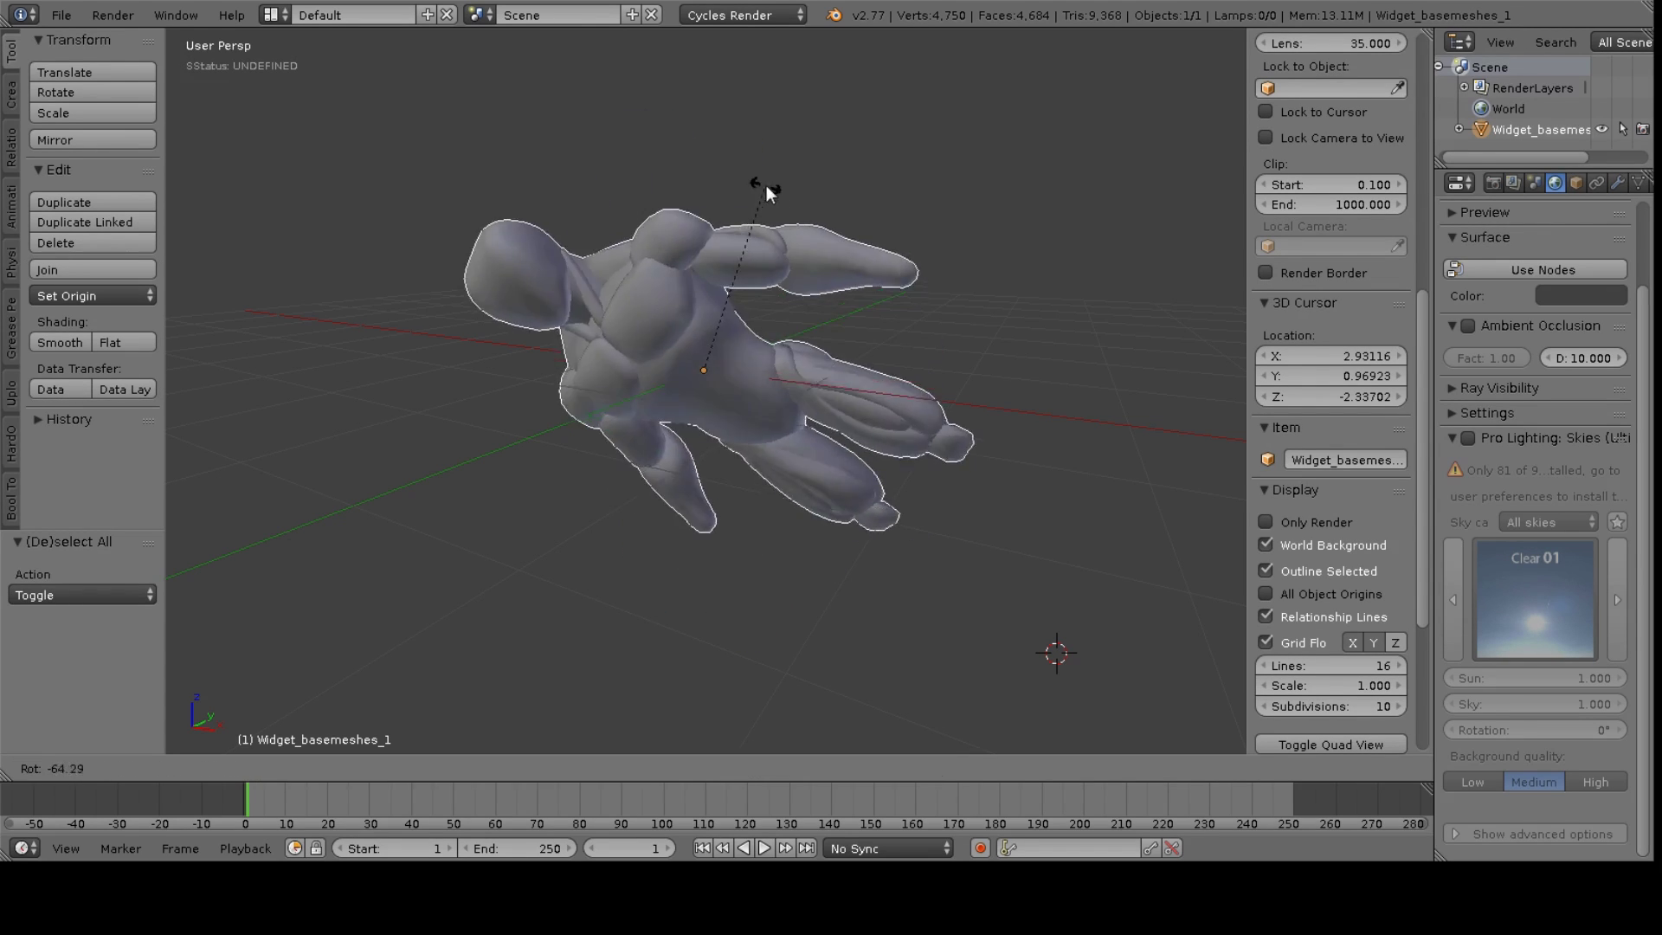
pyautogui.rightClick(792, 428)
pyautogui.press('g')
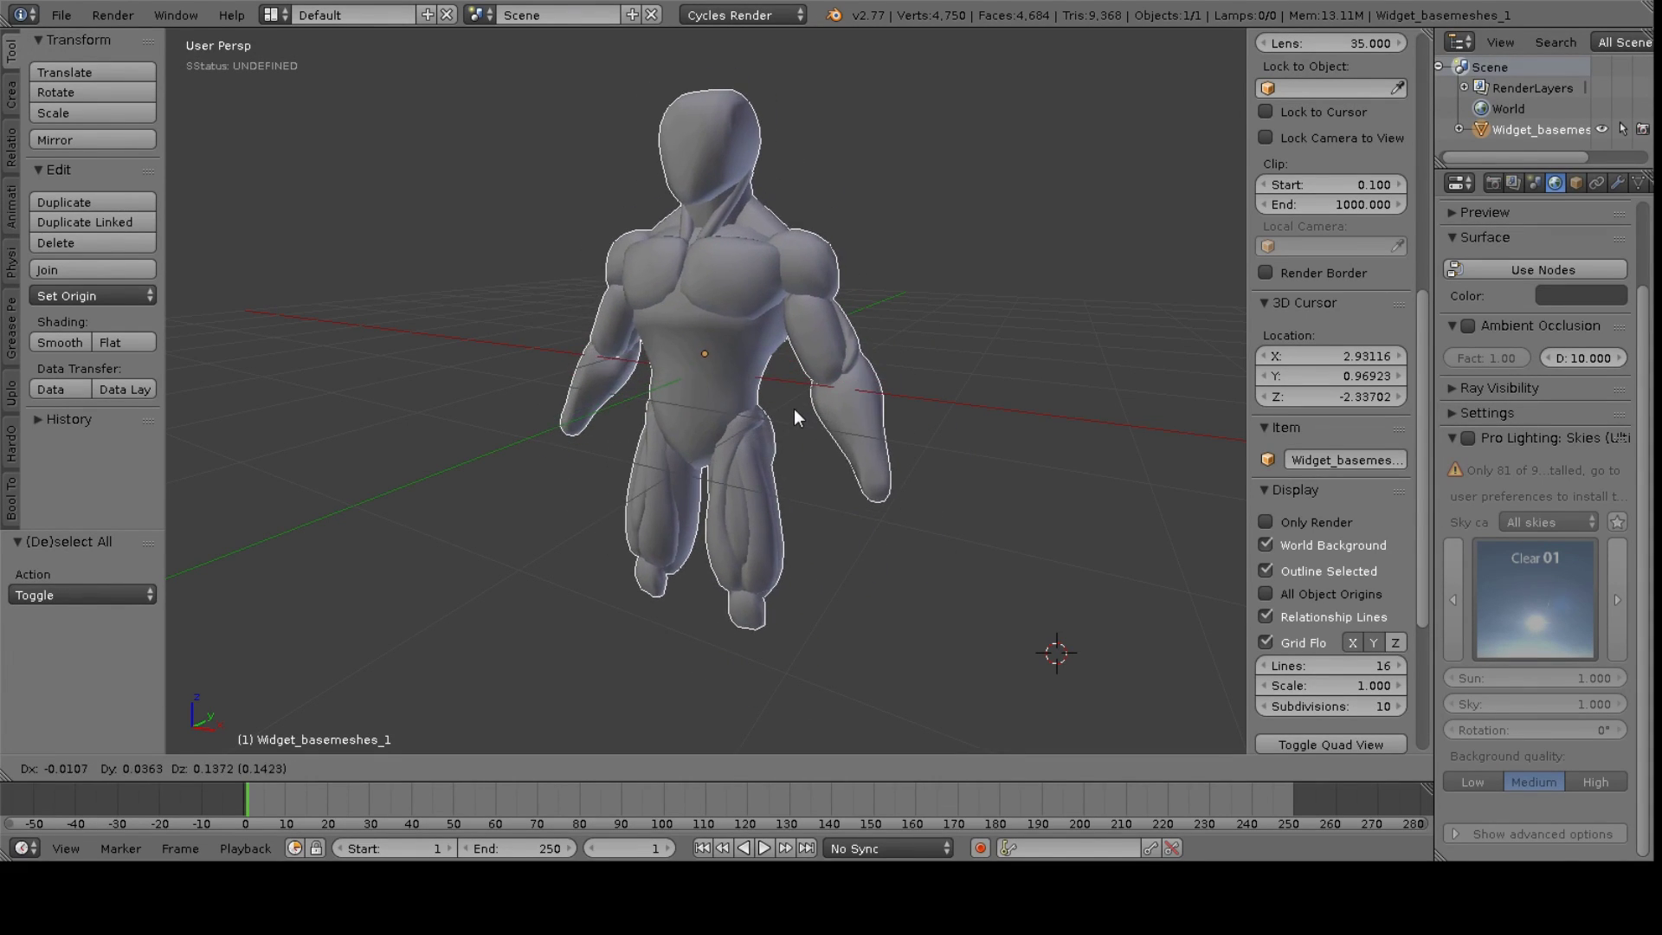
pyautogui.click(784, 430)
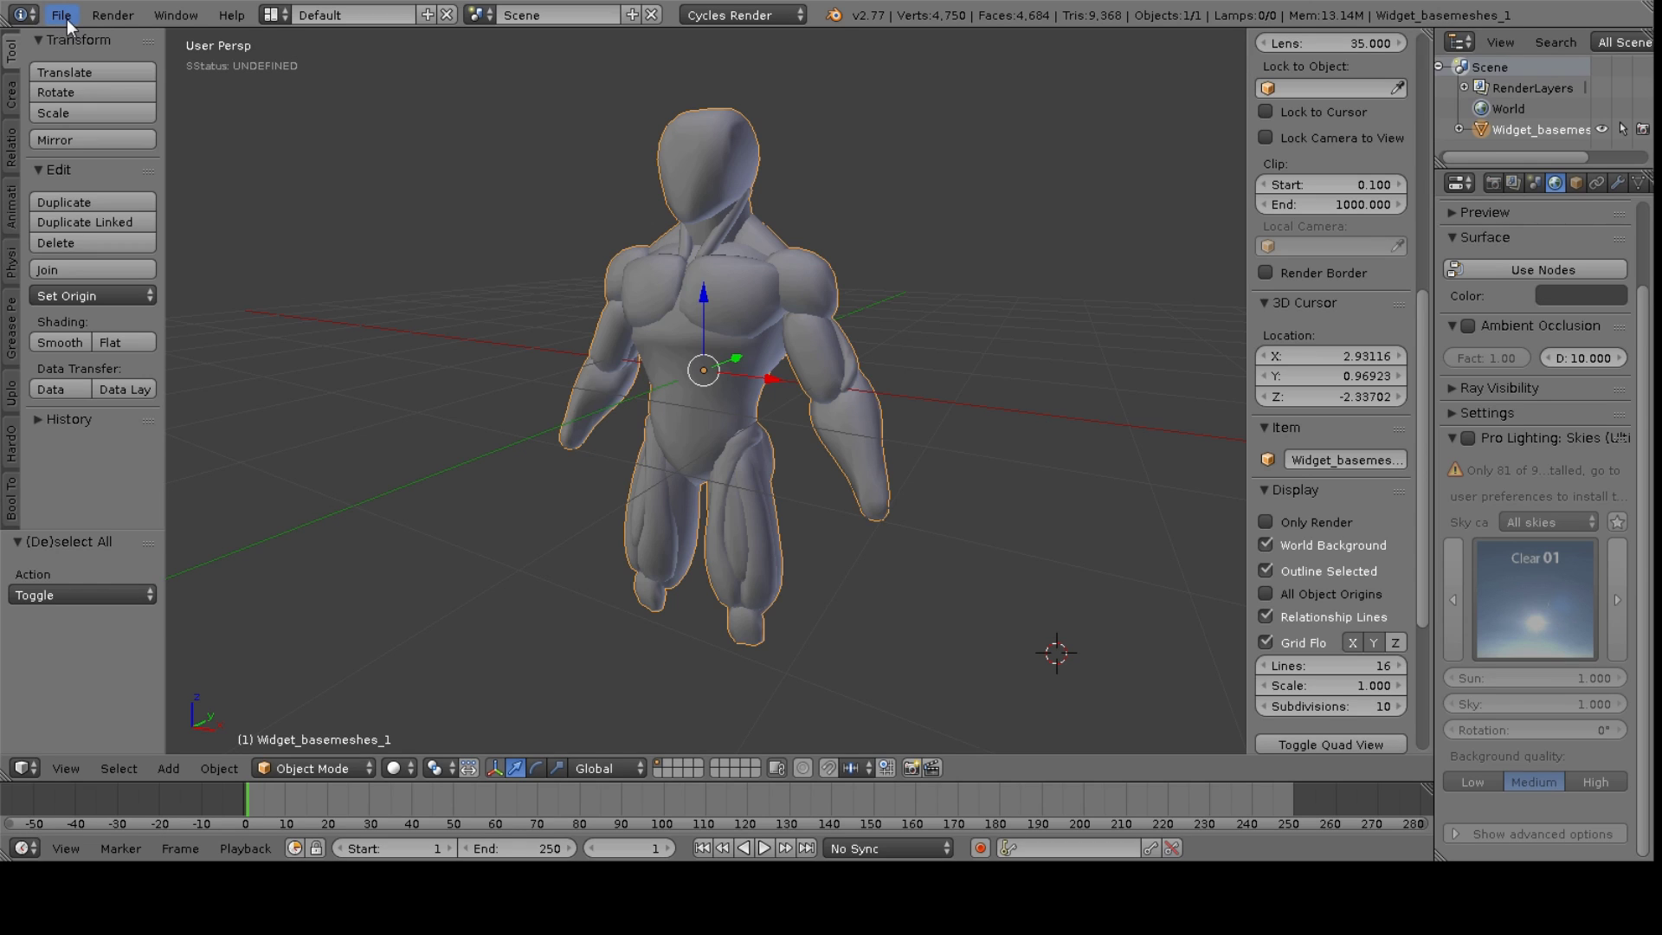
# - Choose Wavefront (.obj) from Blender's File > Export menu
pyautogui.click(63, 16)
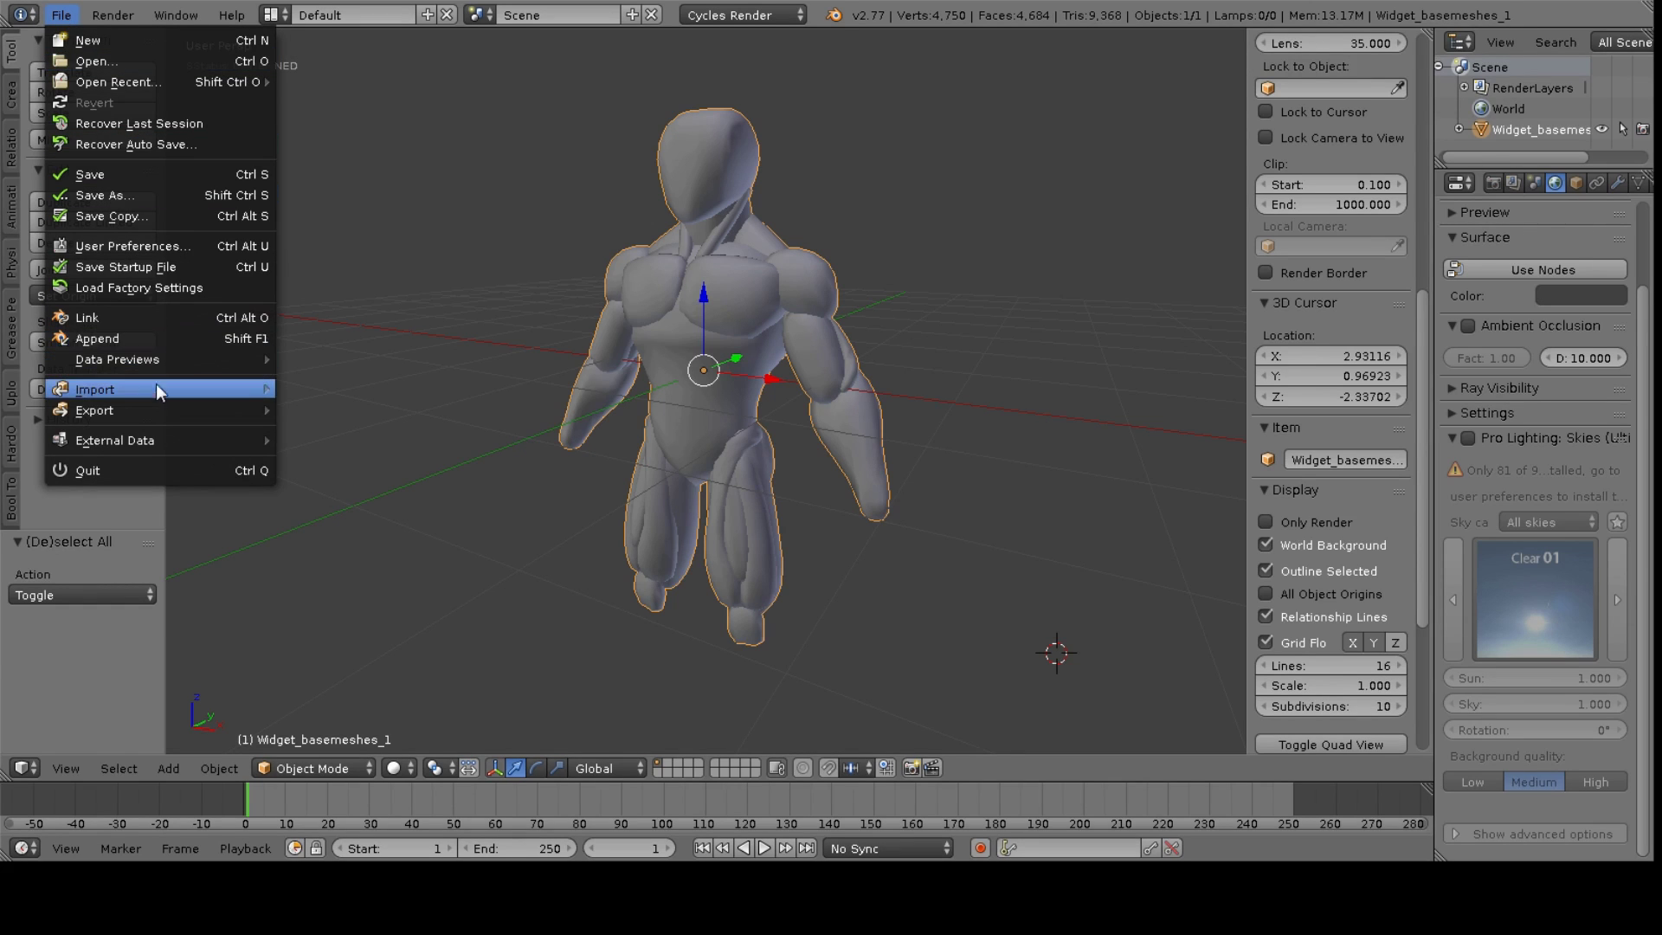
pyautogui.moveTo(156, 416)
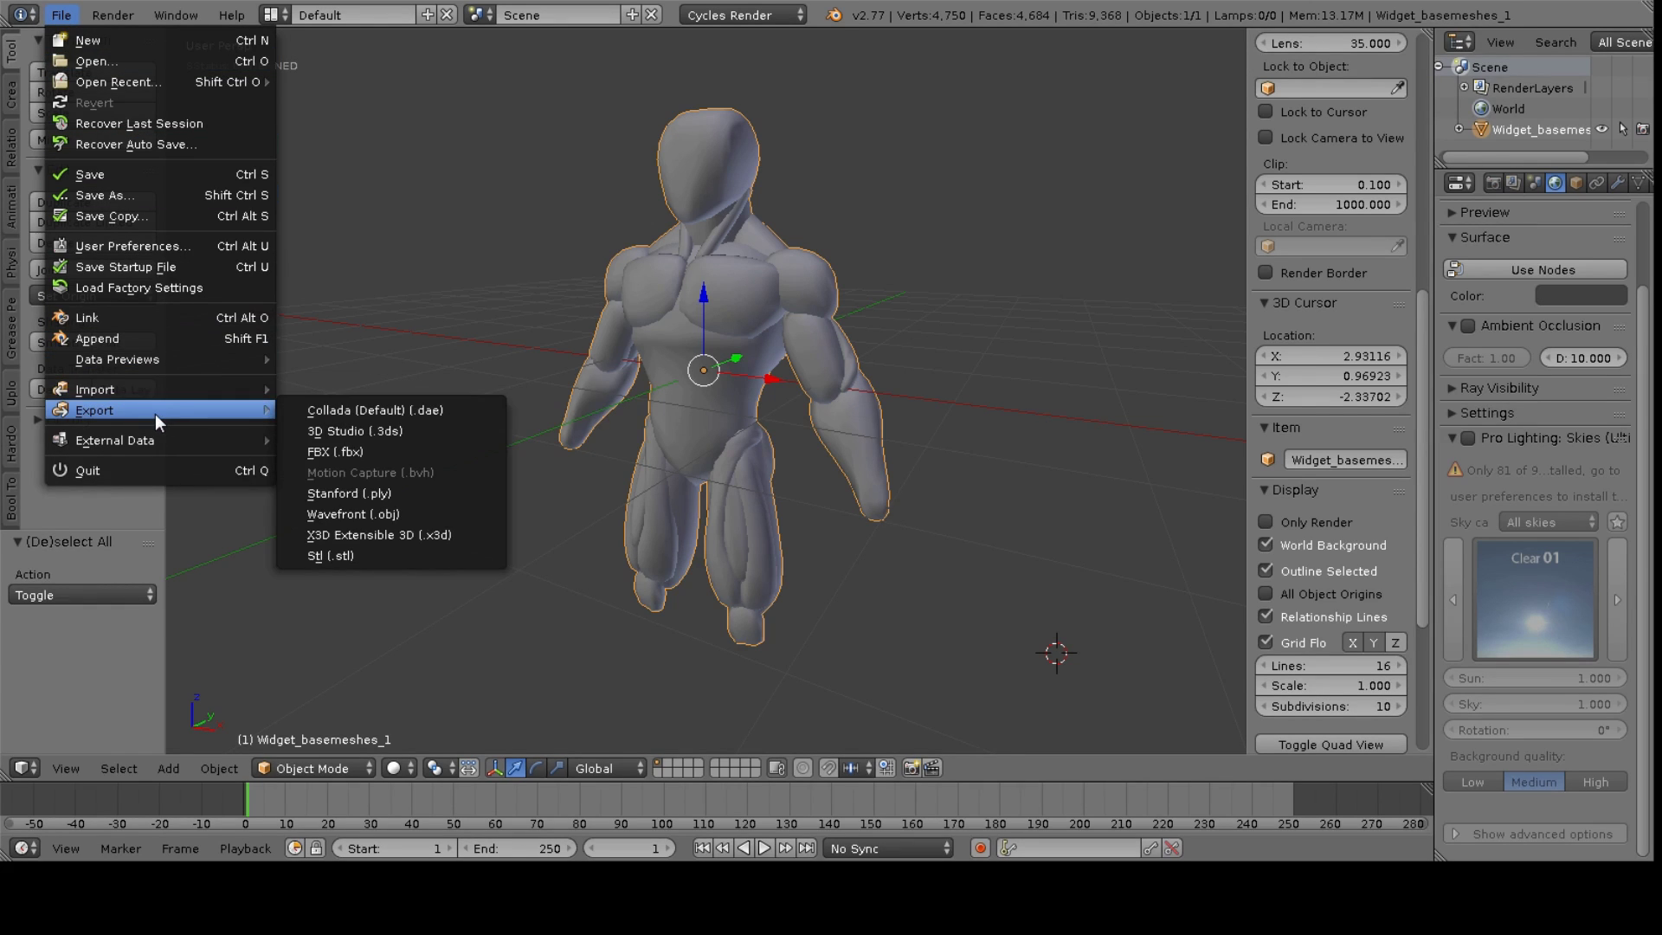
pyautogui.press('Down')
pyautogui.press('Down')
pyautogui.press('Down')
pyautogui.press('Down')
pyautogui.press('Down')
pyautogui.press('Down')
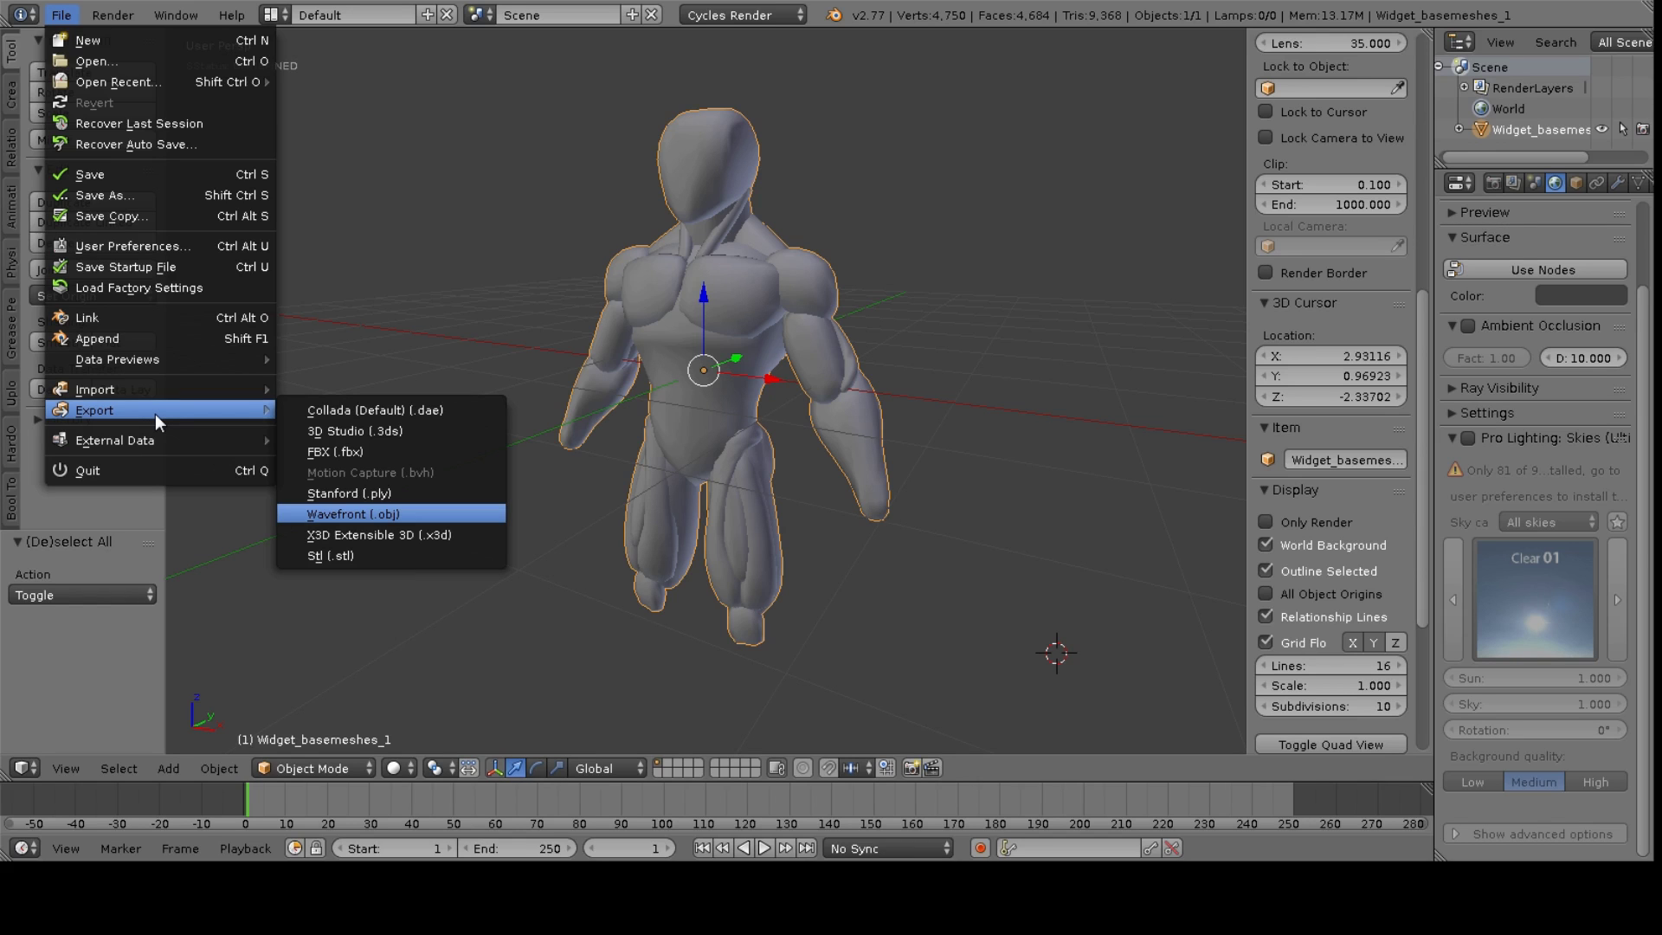
# - Set the OBJ export to save to the Desktop under the name basemesh
pyautogui.press('Return')
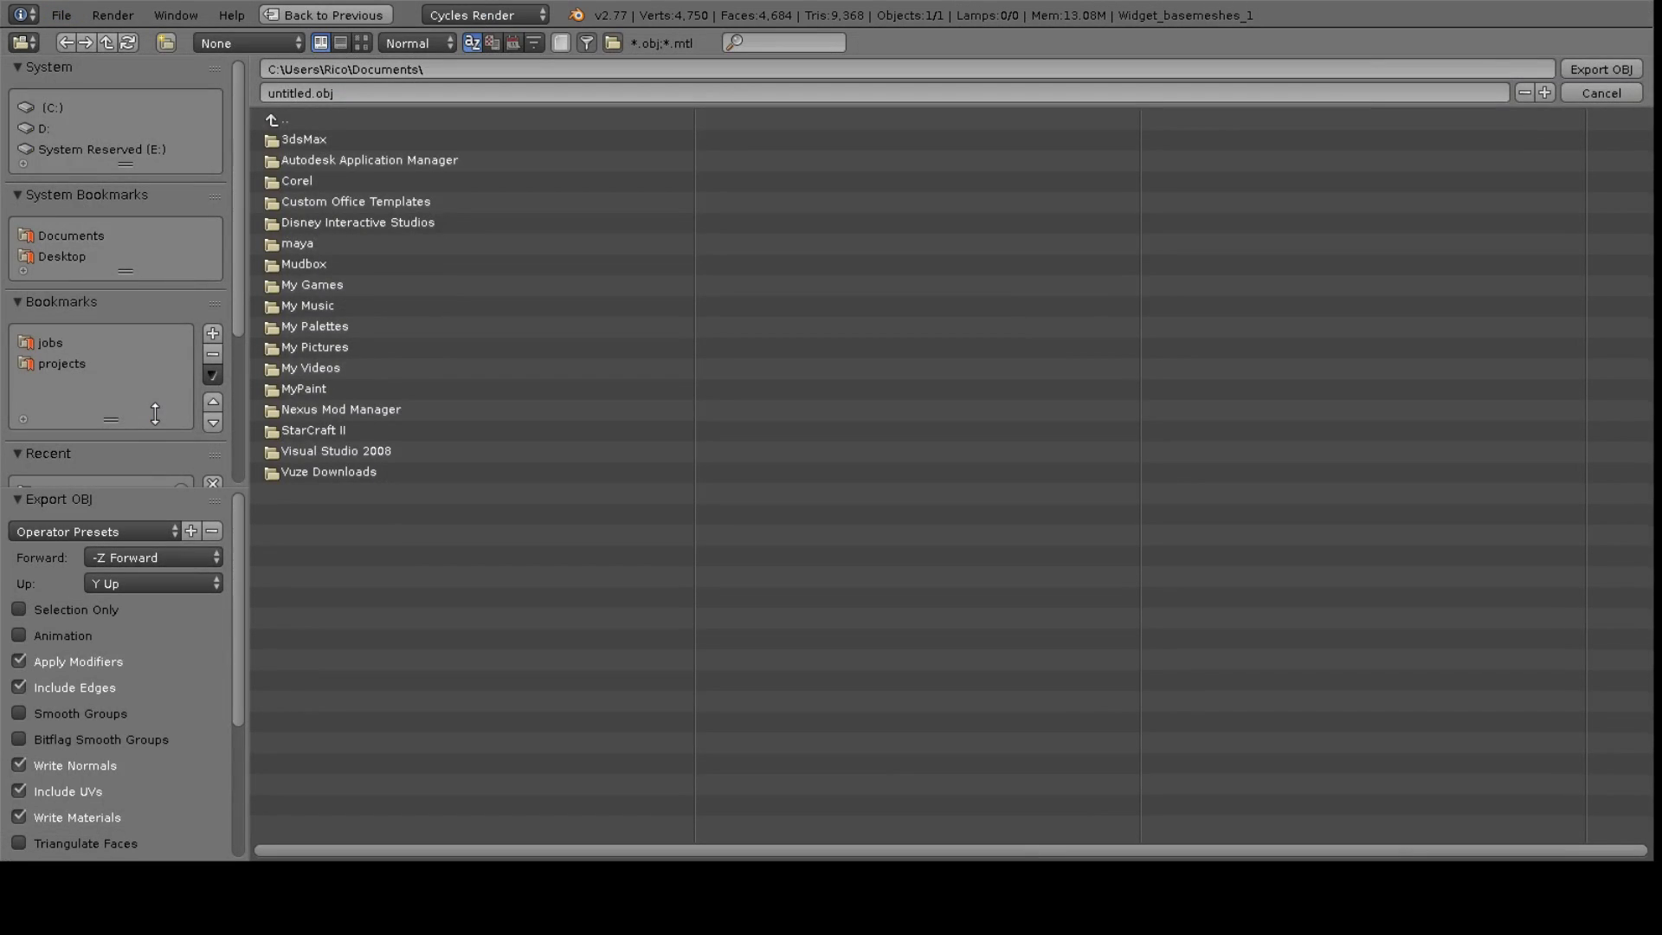
pyautogui.click(62, 256)
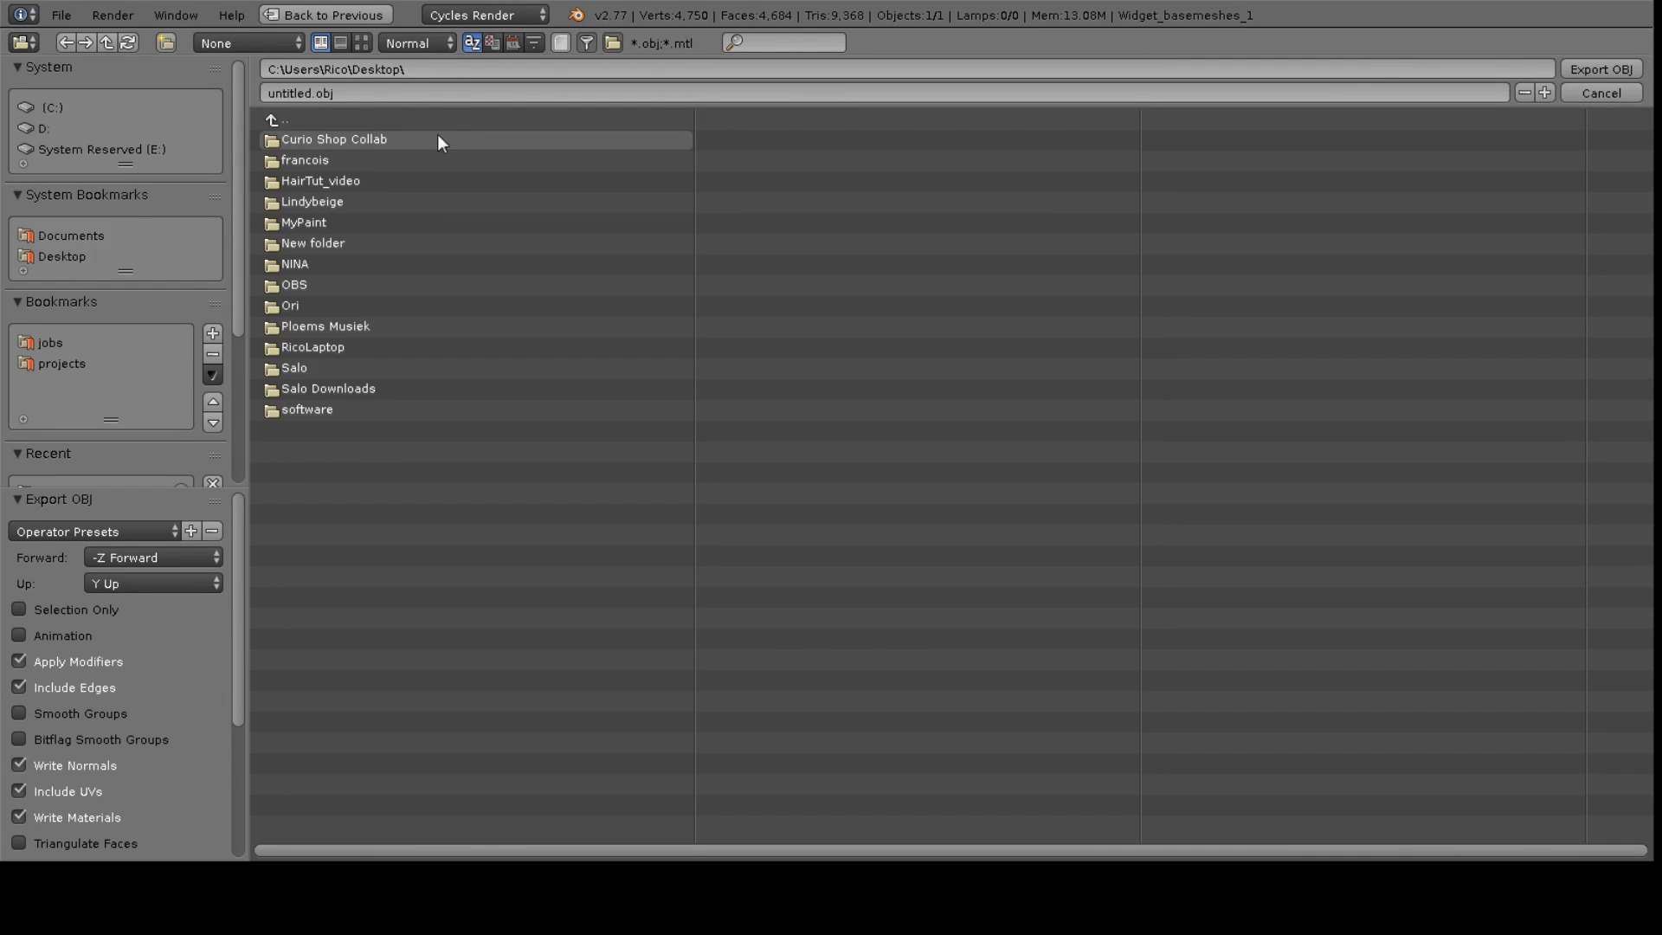
pyautogui.click(450, 92)
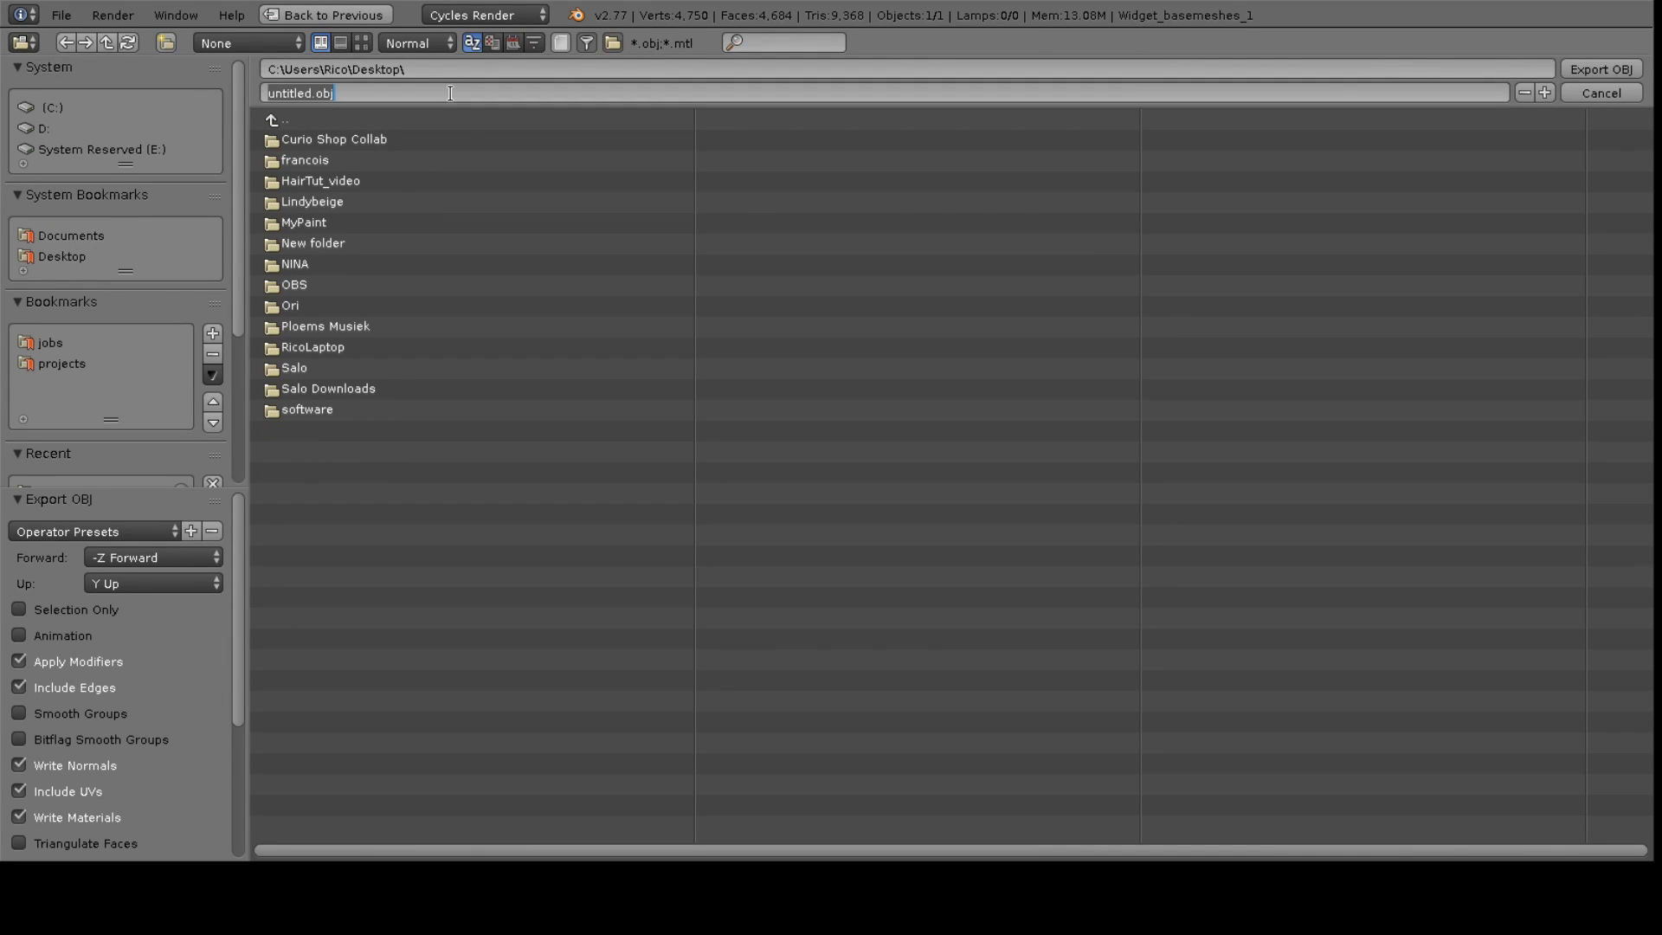
pyautogui.write('basemesh')
# - Enable Selection Only and leave Write Materials disabled in the export options
pyautogui.moveTo(237, 528); pyautogui.dragTo(238, 577)
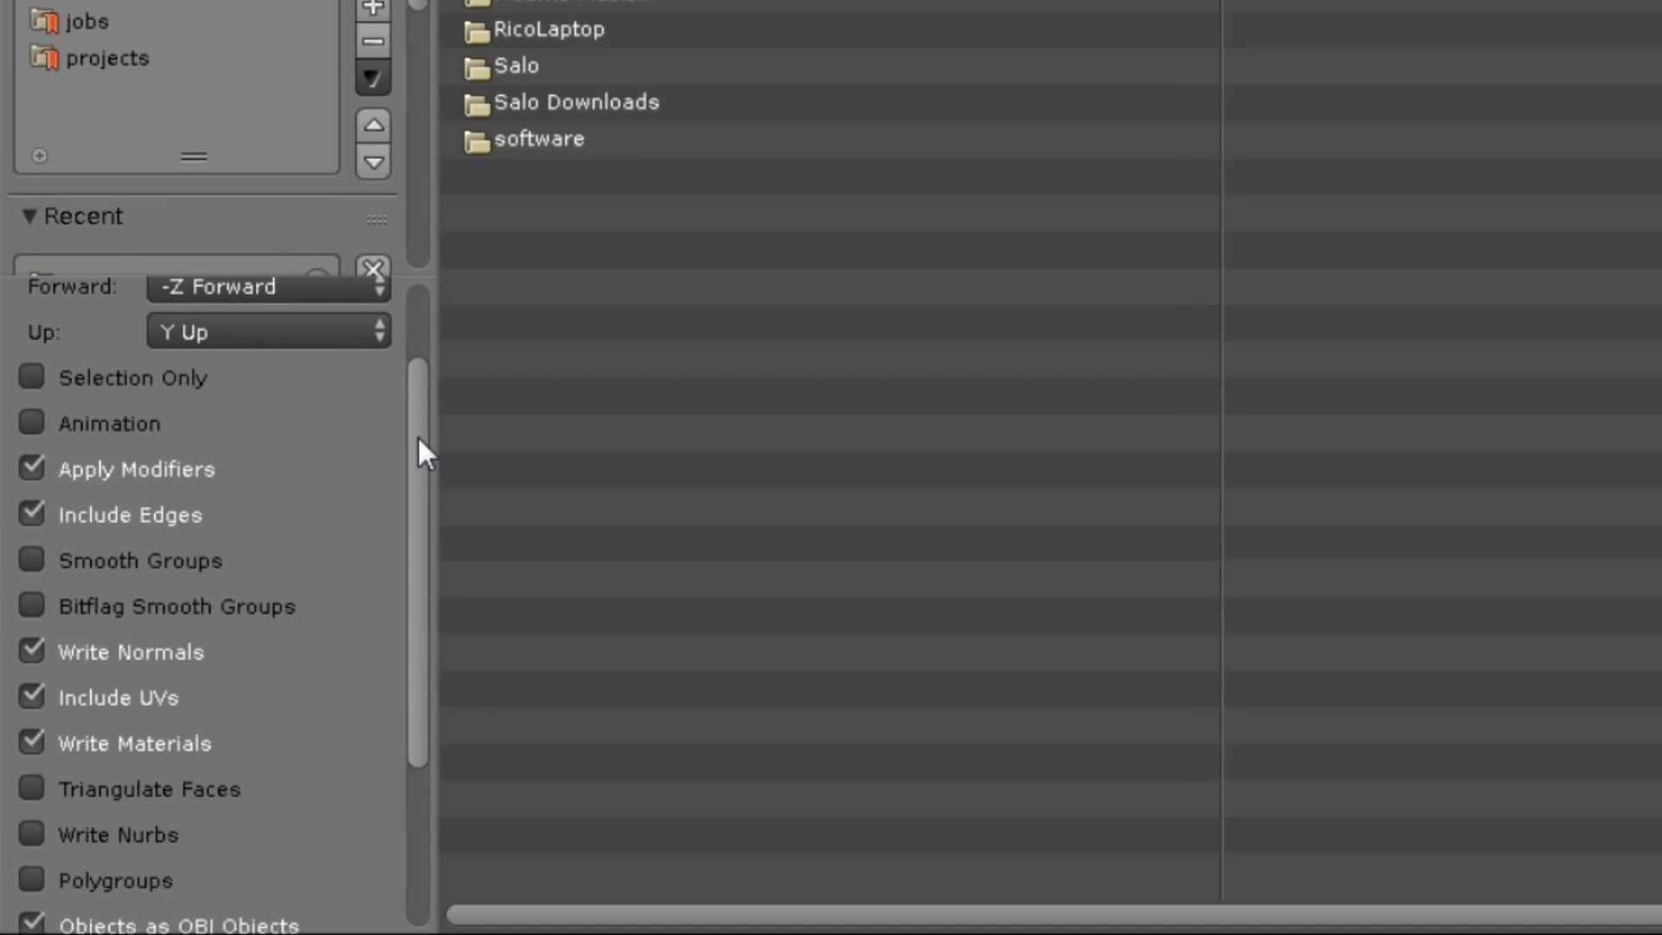
pyautogui.click(134, 378)
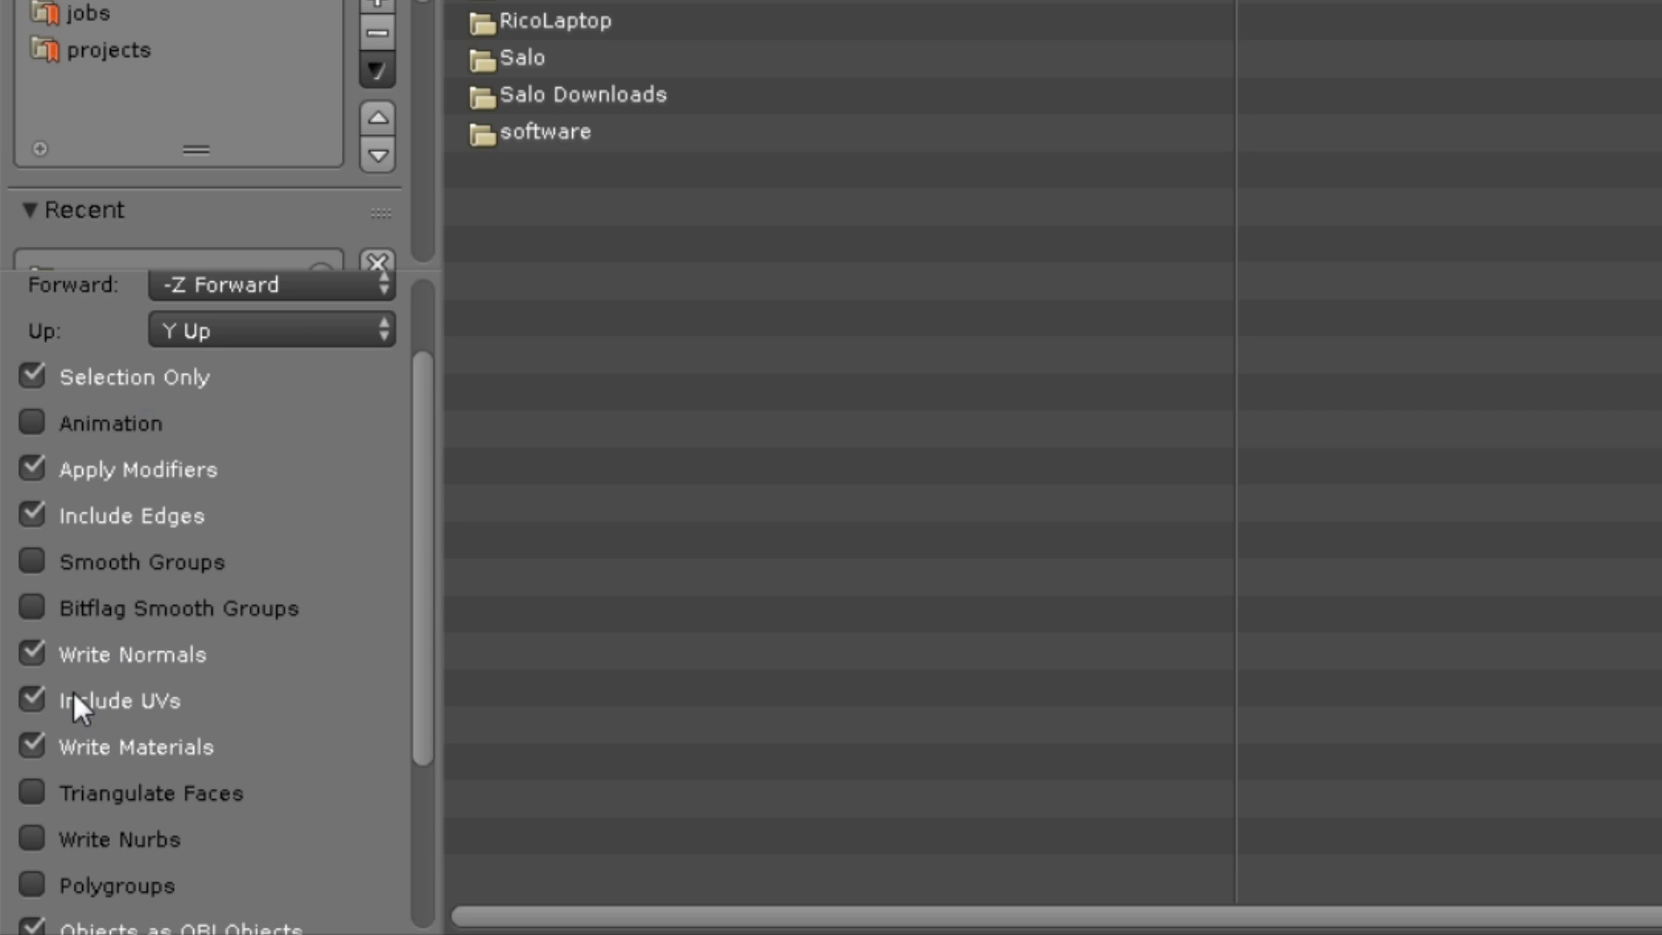
pyautogui.click(34, 747)
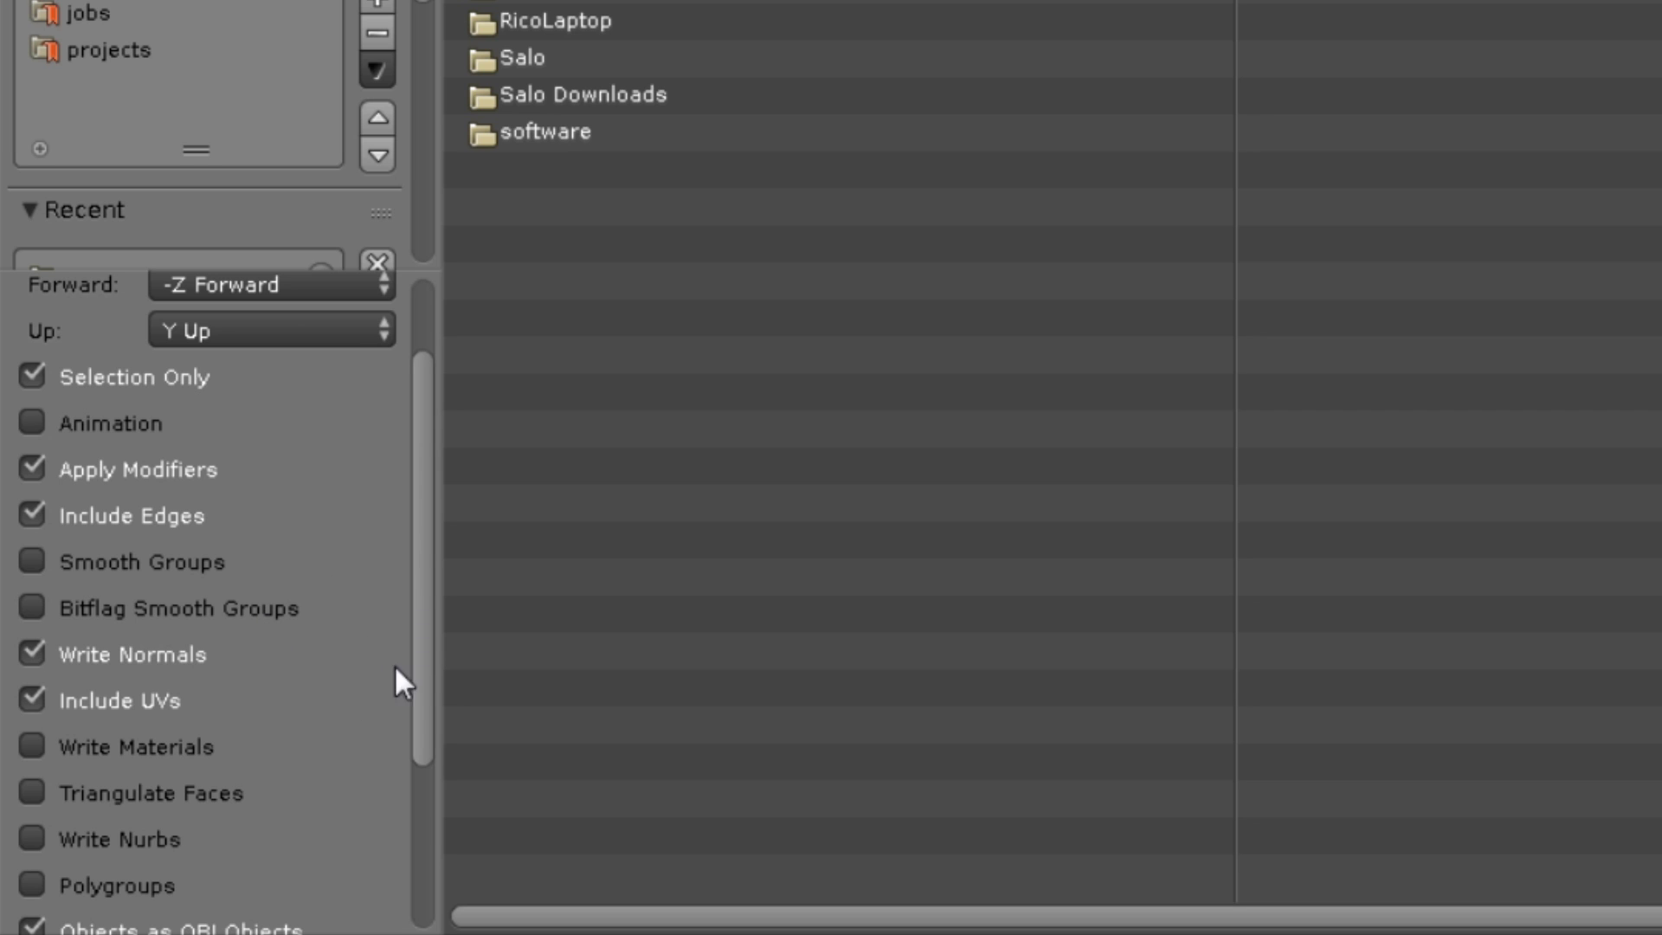
pyautogui.click(105, 761)
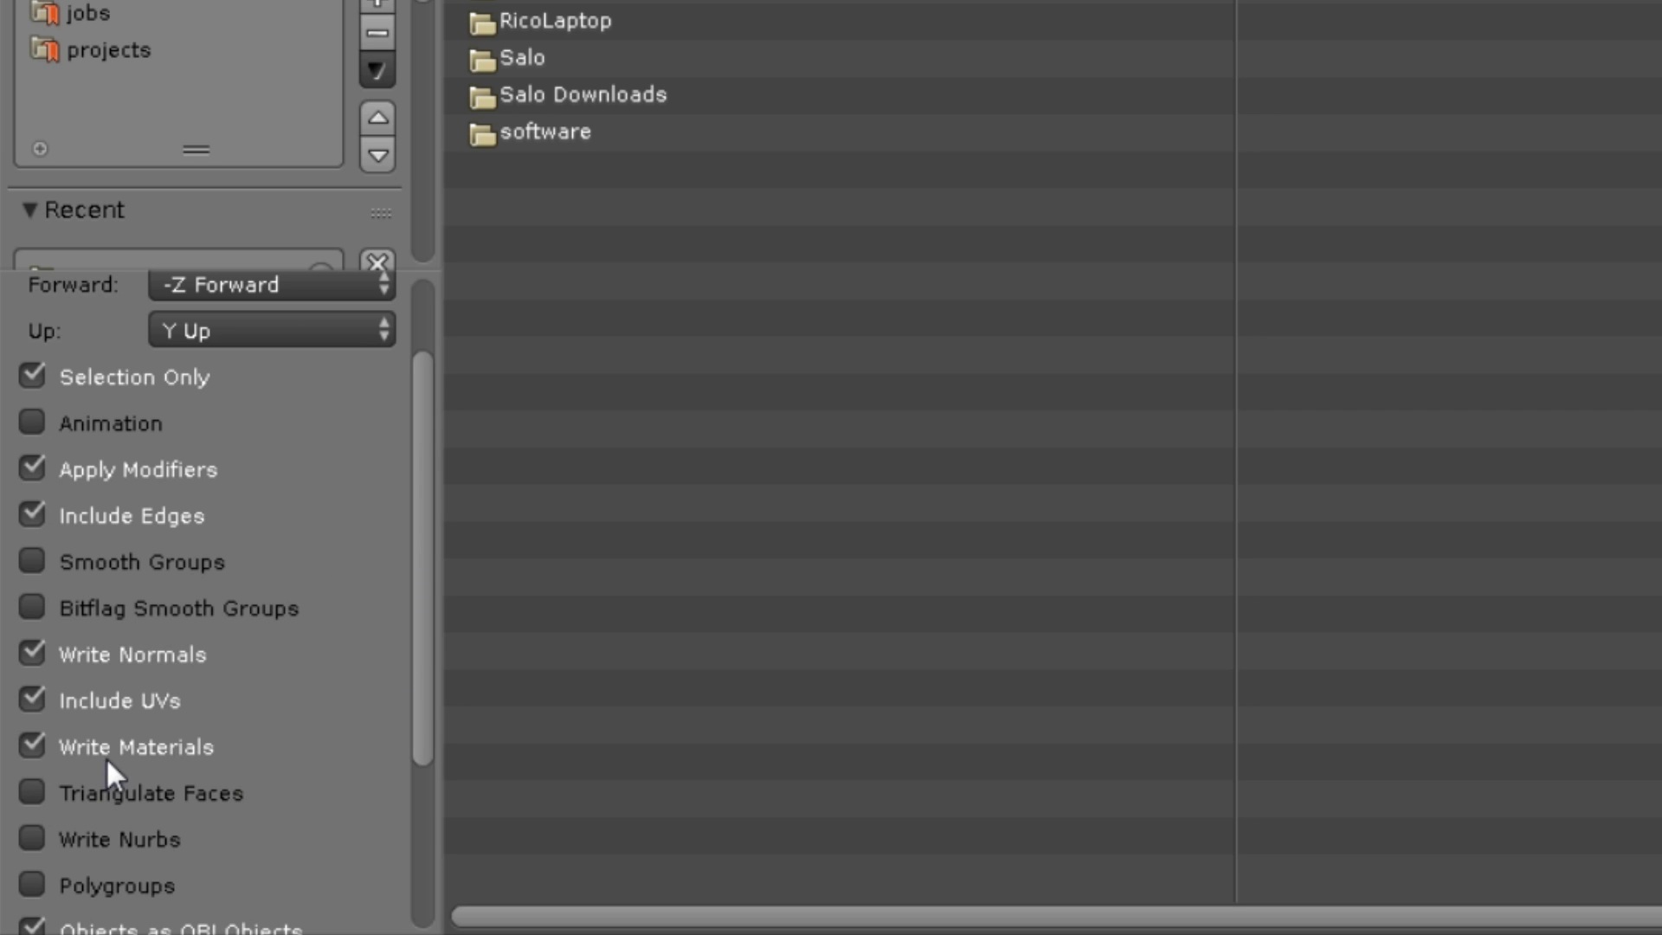
pyautogui.click(60, 747)
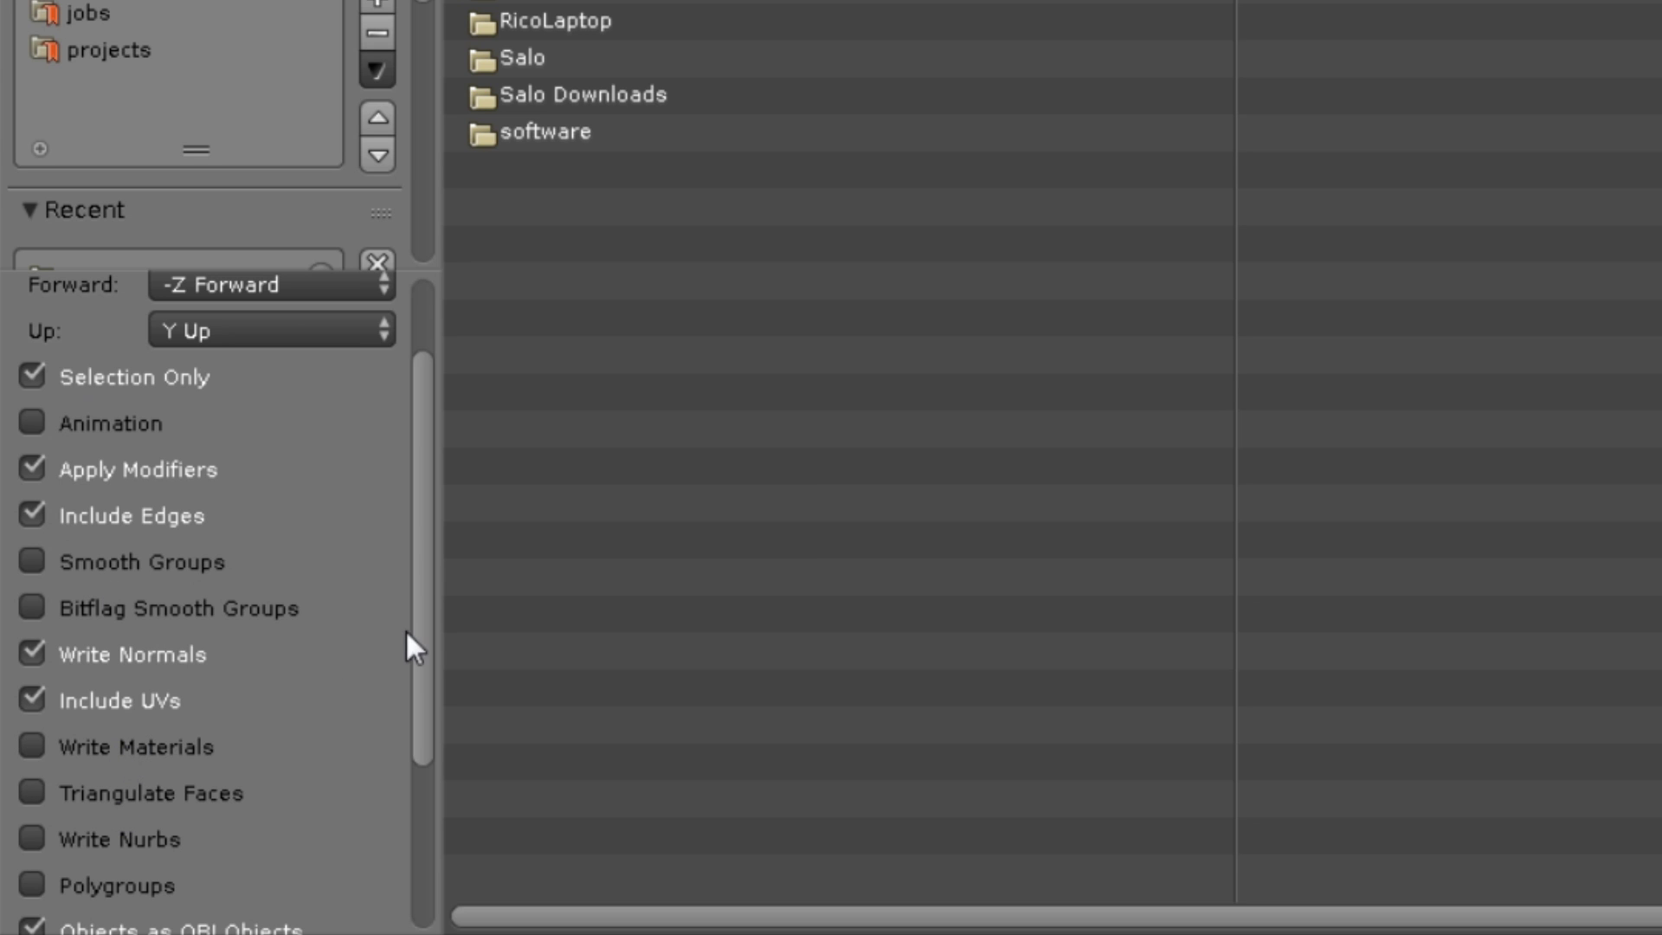
# - Enable Polygroups in the basemesh.obj export options
pyautogui.moveTo(423, 616); pyautogui.dragTo(422, 677)
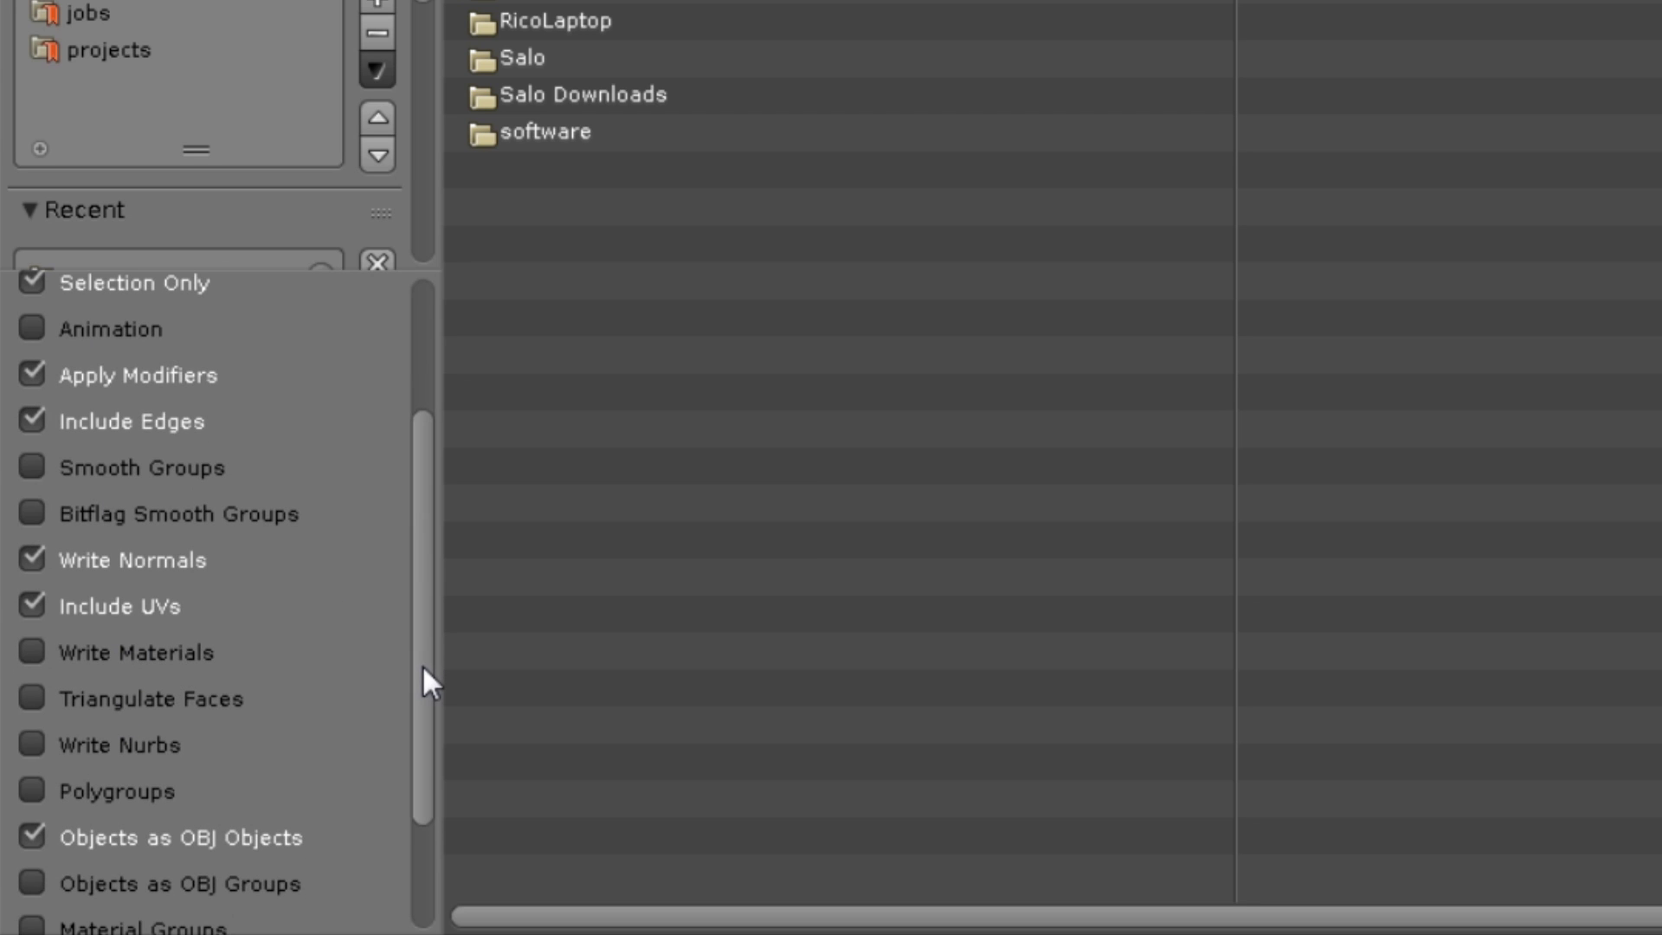
pyautogui.click(29, 798)
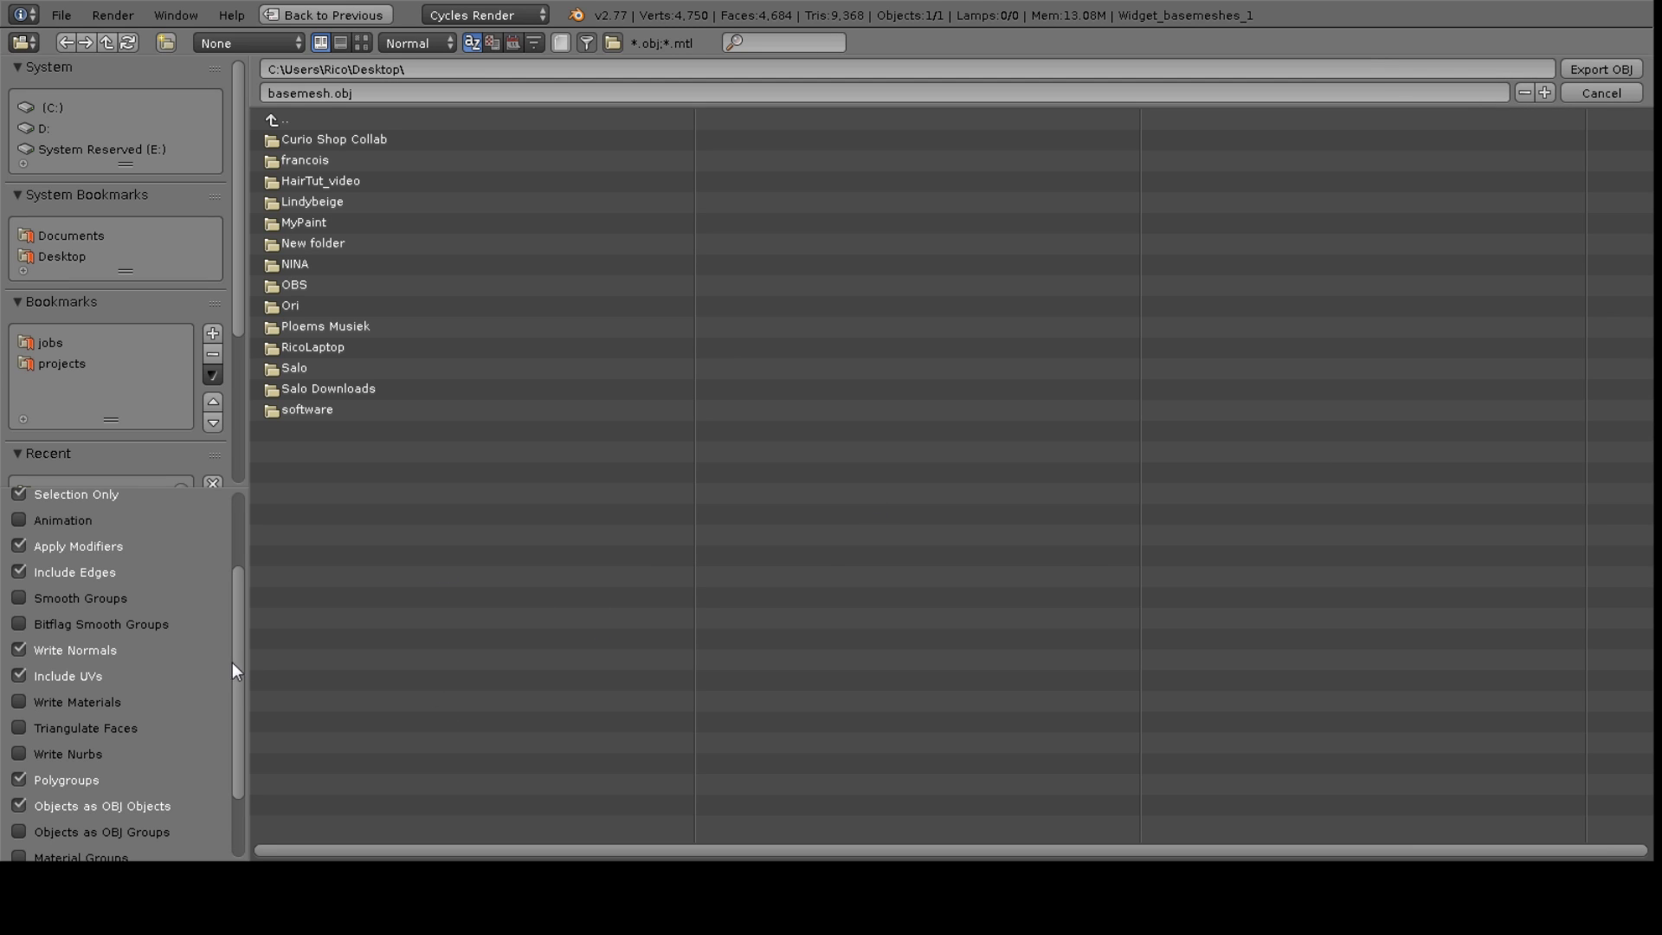
pyautogui.moveTo(236, 661); pyautogui.dragTo(237, 577)
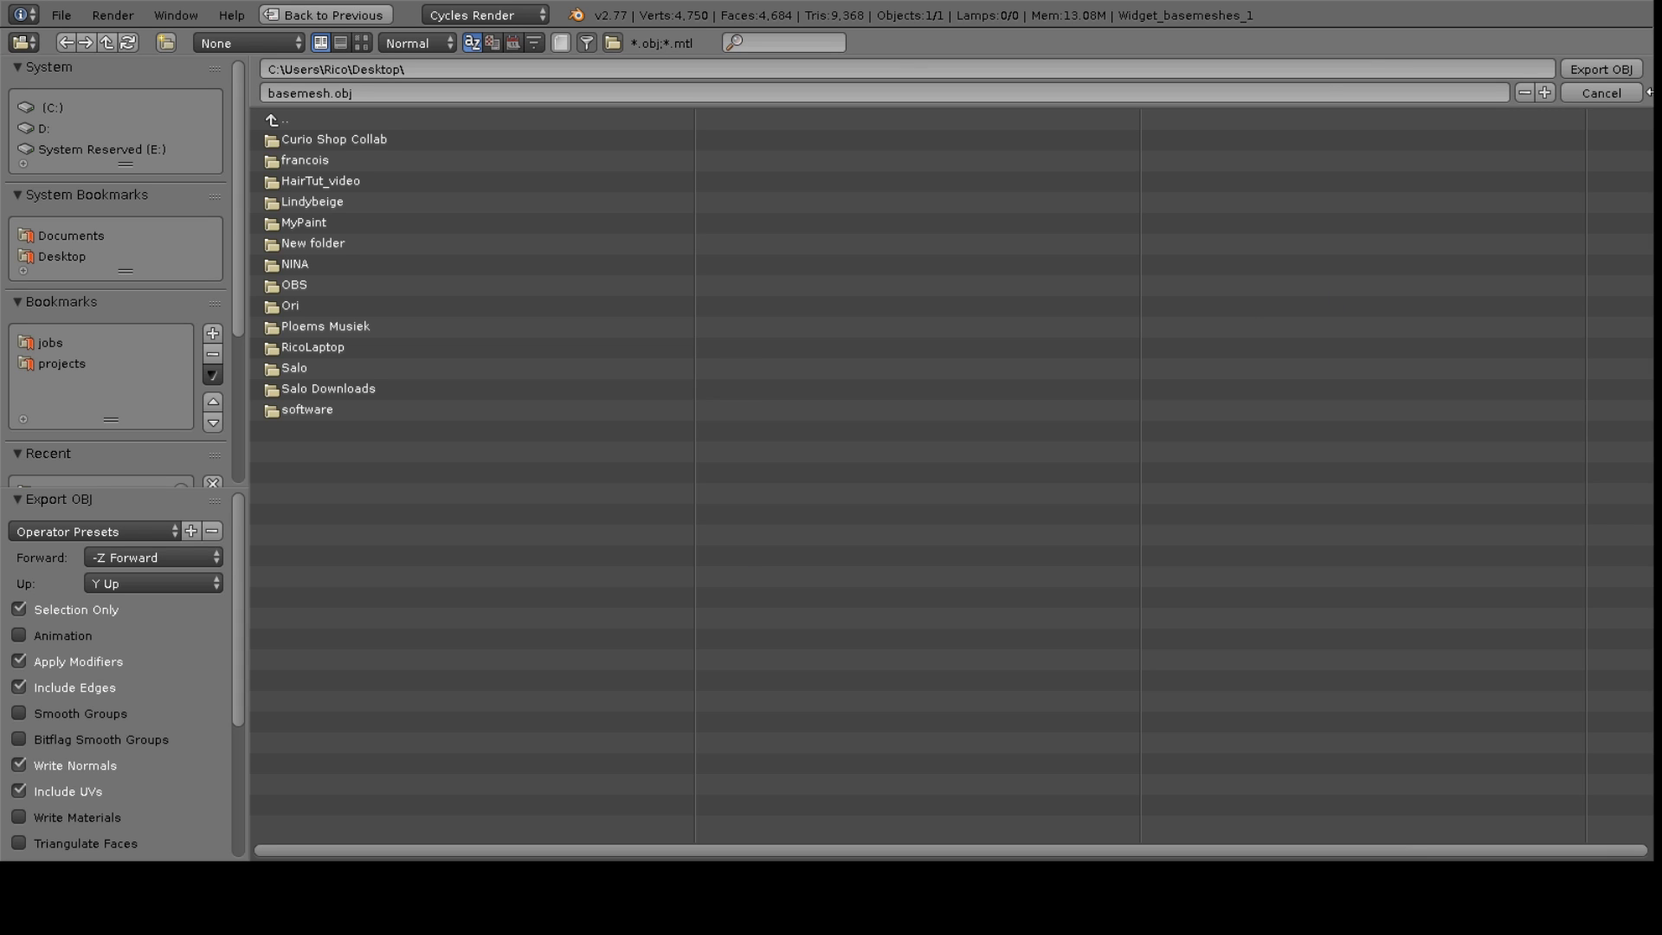
# - Export basemesh.obj to the Desktop from Blender
pyautogui.click(1614, 69)
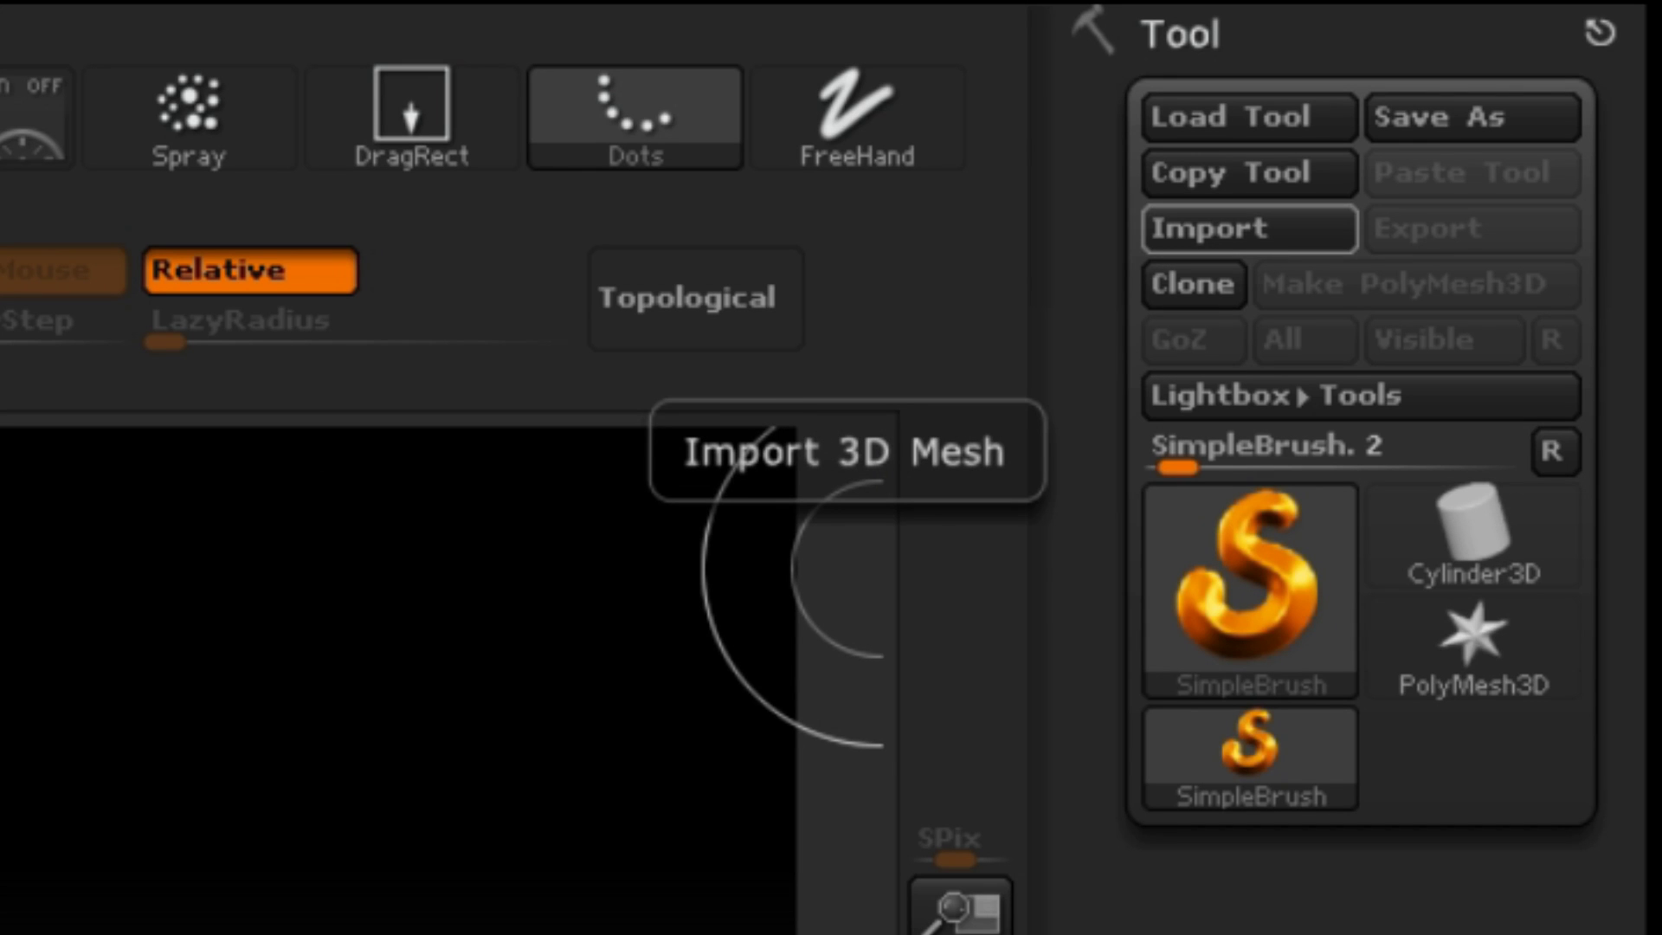
# - Import basemesh.obj from the Desktop as the current ZBrush tool
pyautogui.click(1248, 227)
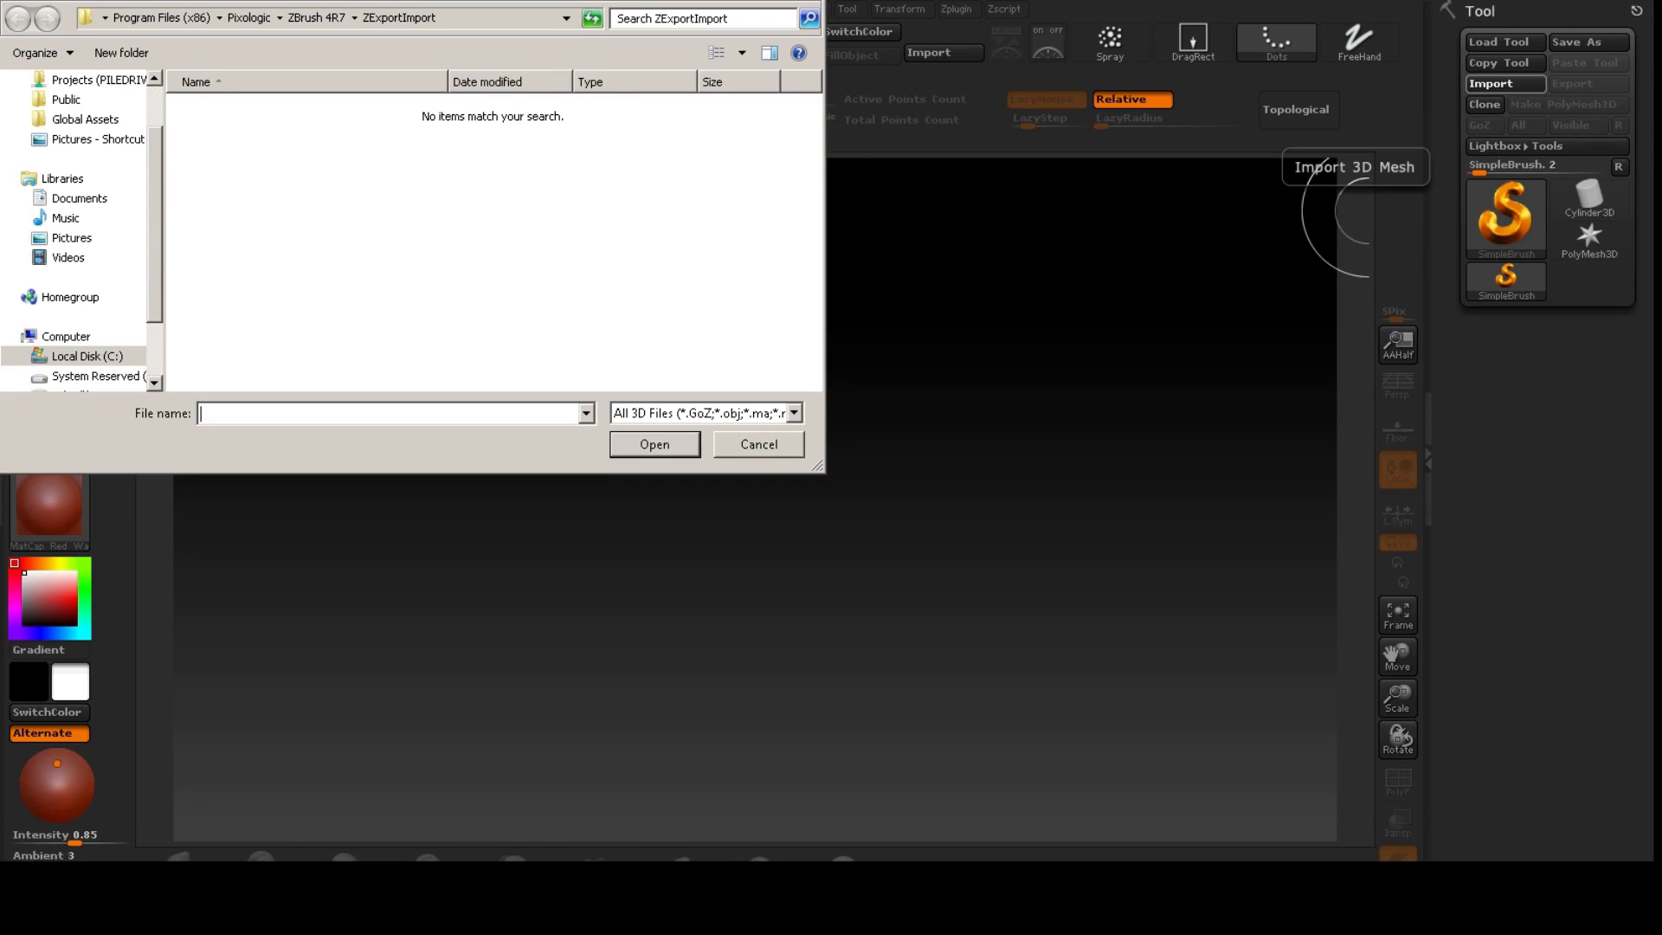
pyautogui.scroll(2, 78, 216)
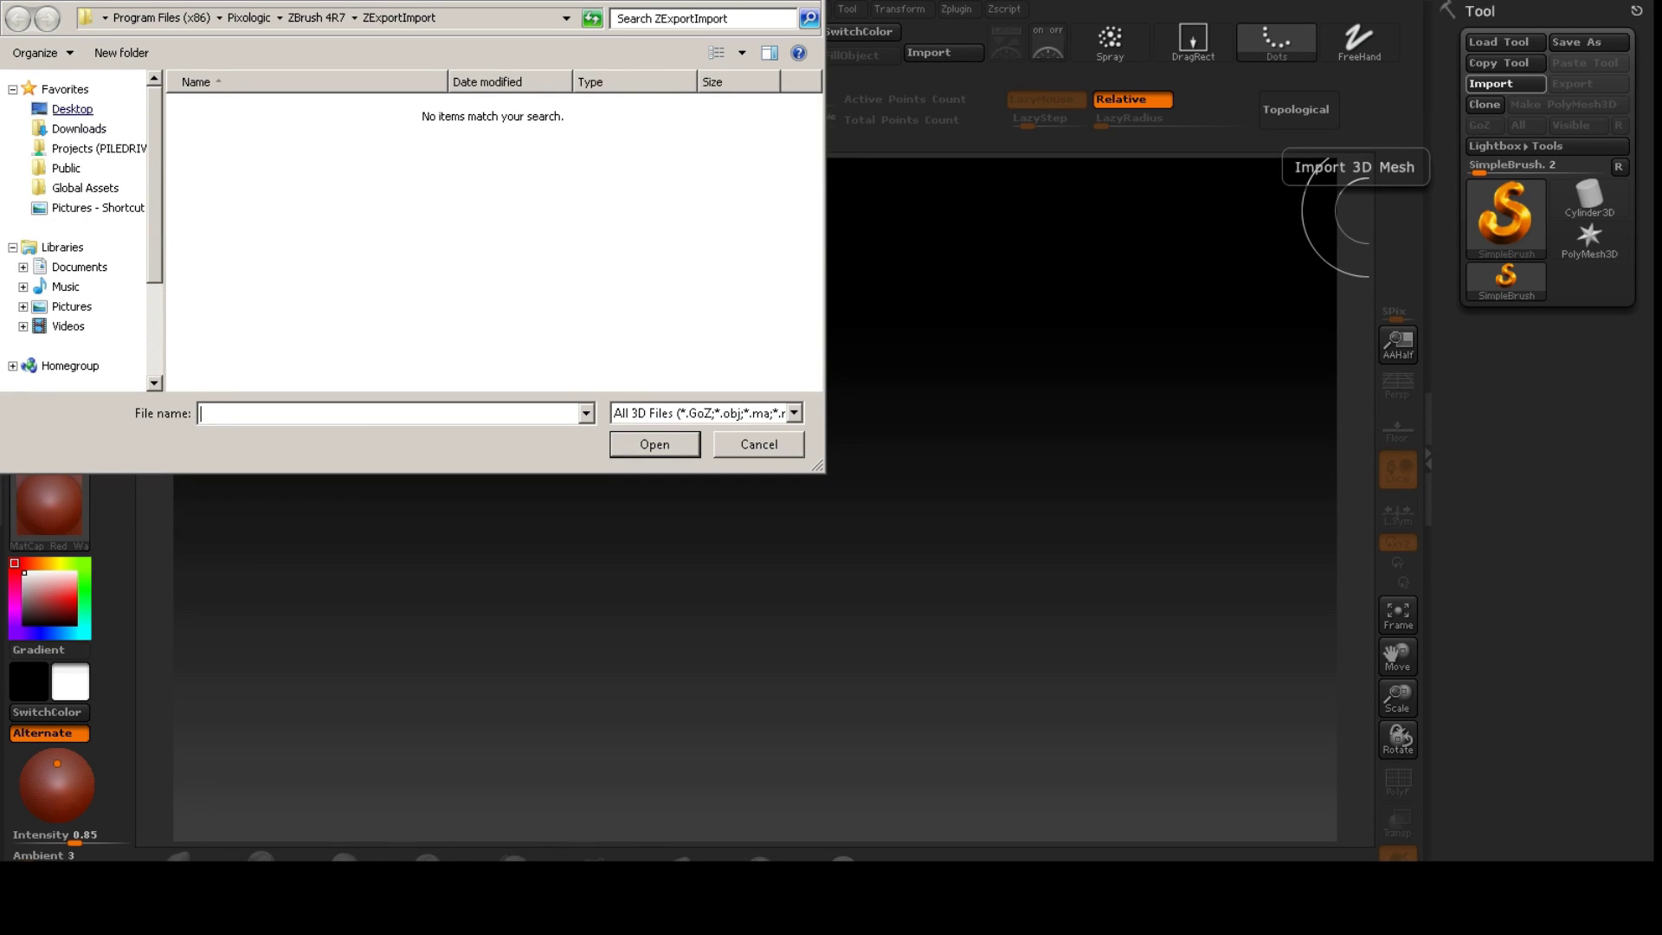
pyautogui.click(72, 109)
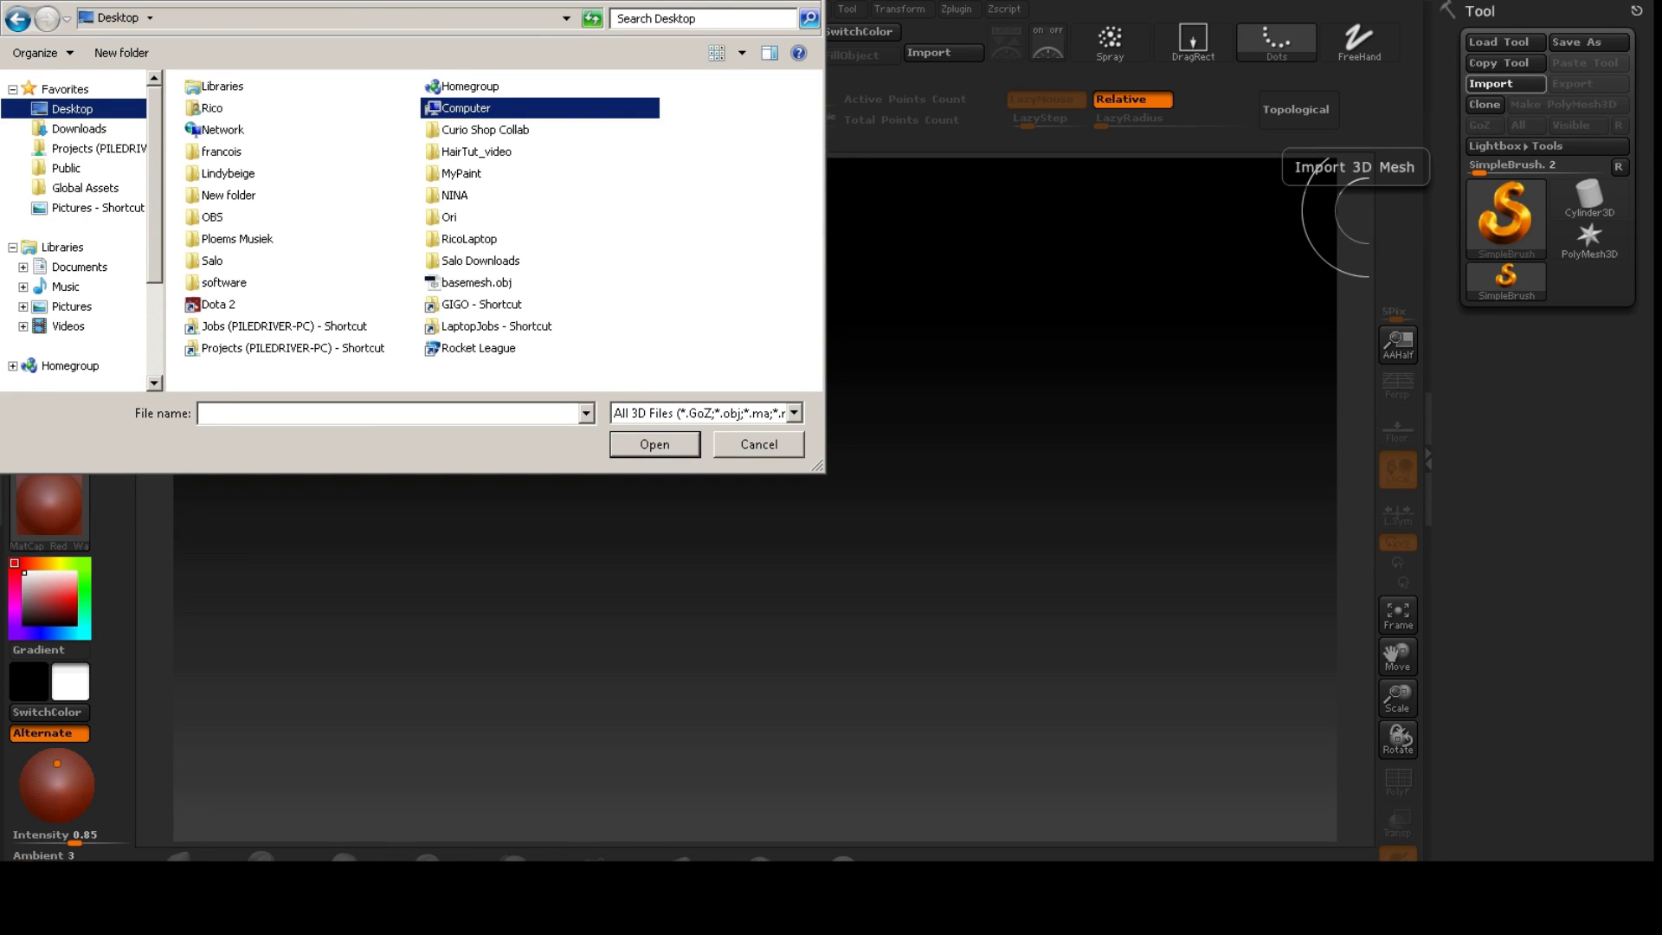
pyautogui.click(476, 282)
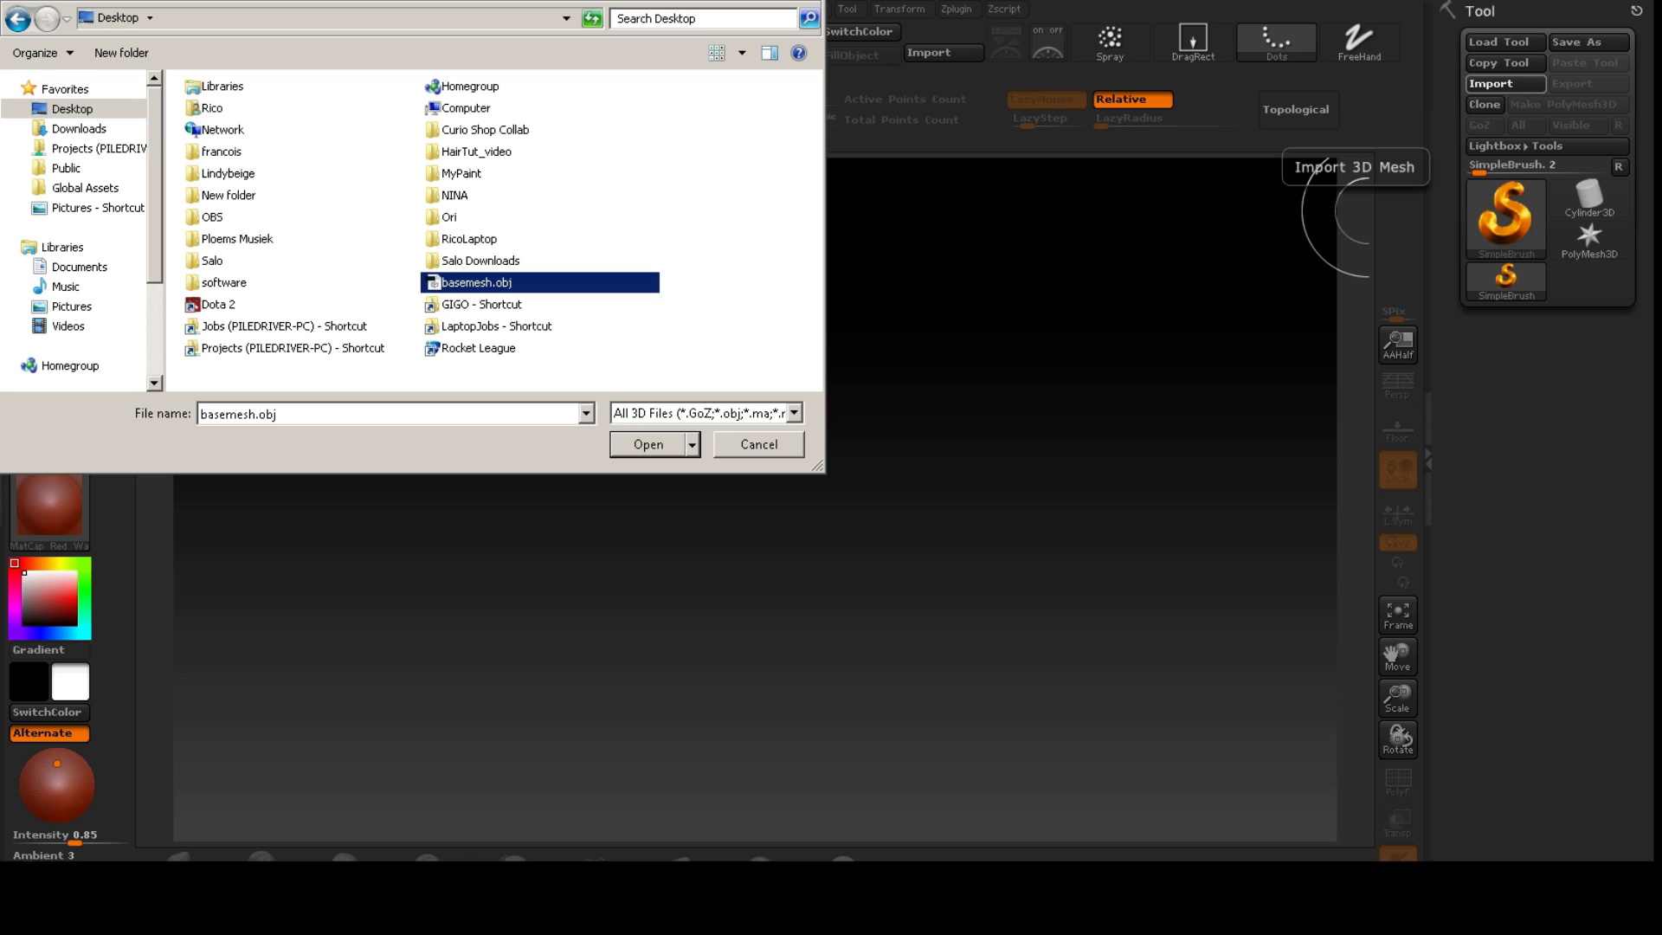
pyautogui.press('Return')
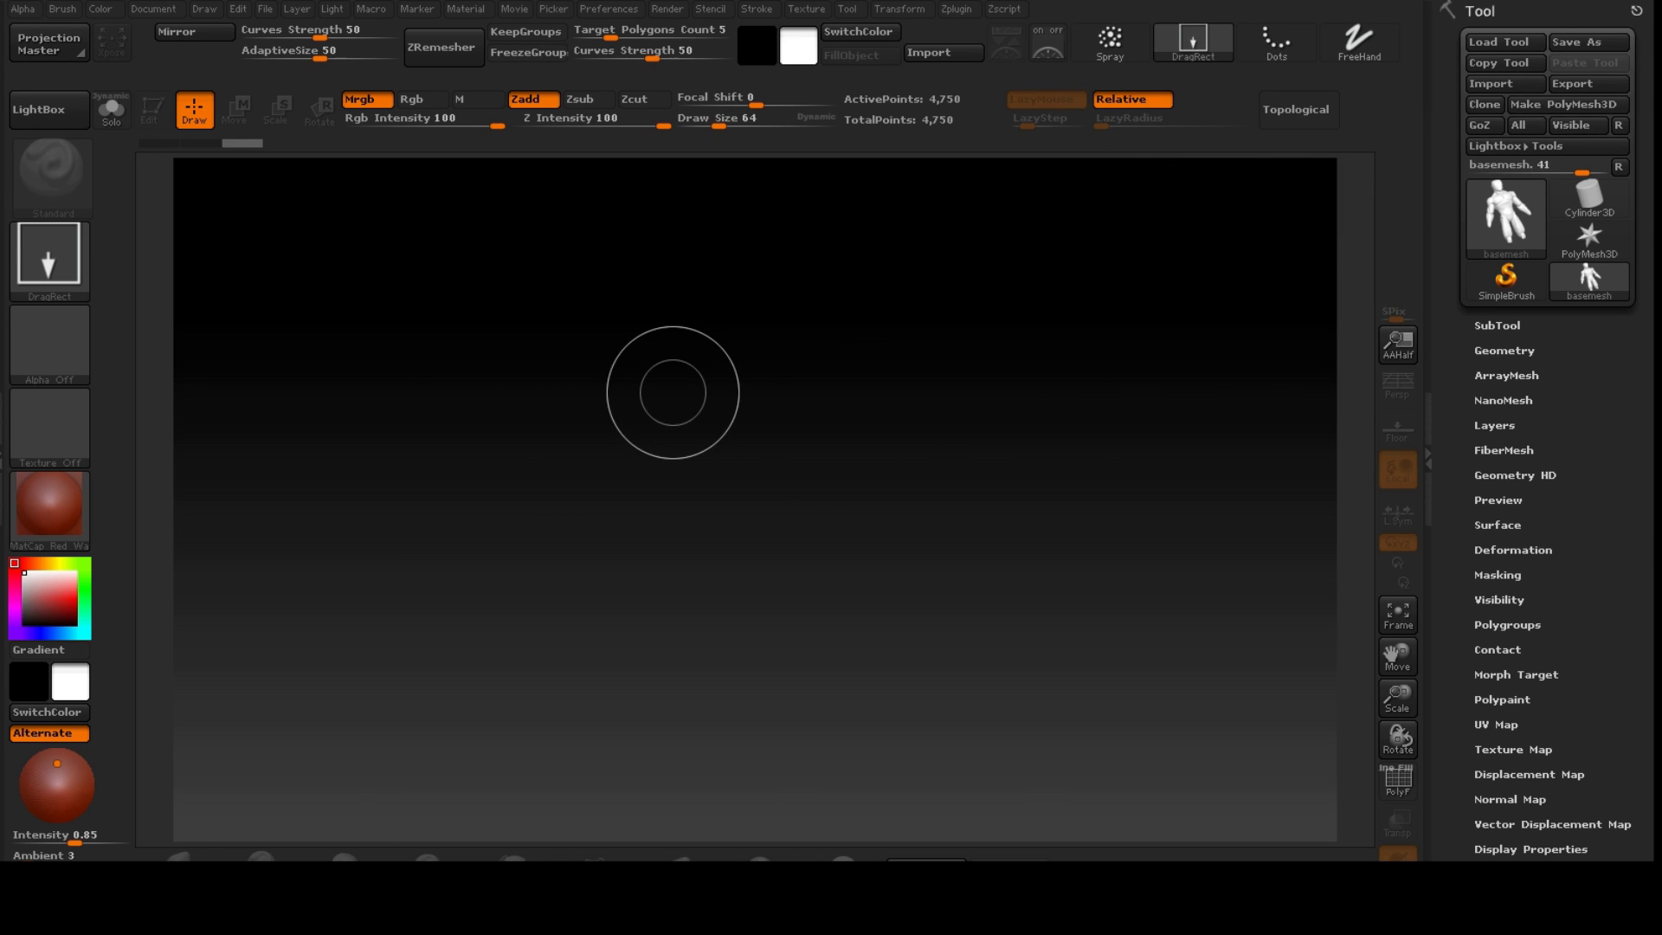
# - Draw the basemesh figure on the canvas, zoom in, then clear it with Ctrl+N
pyautogui.moveTo(673, 392); pyautogui.dragTo(703, 567)
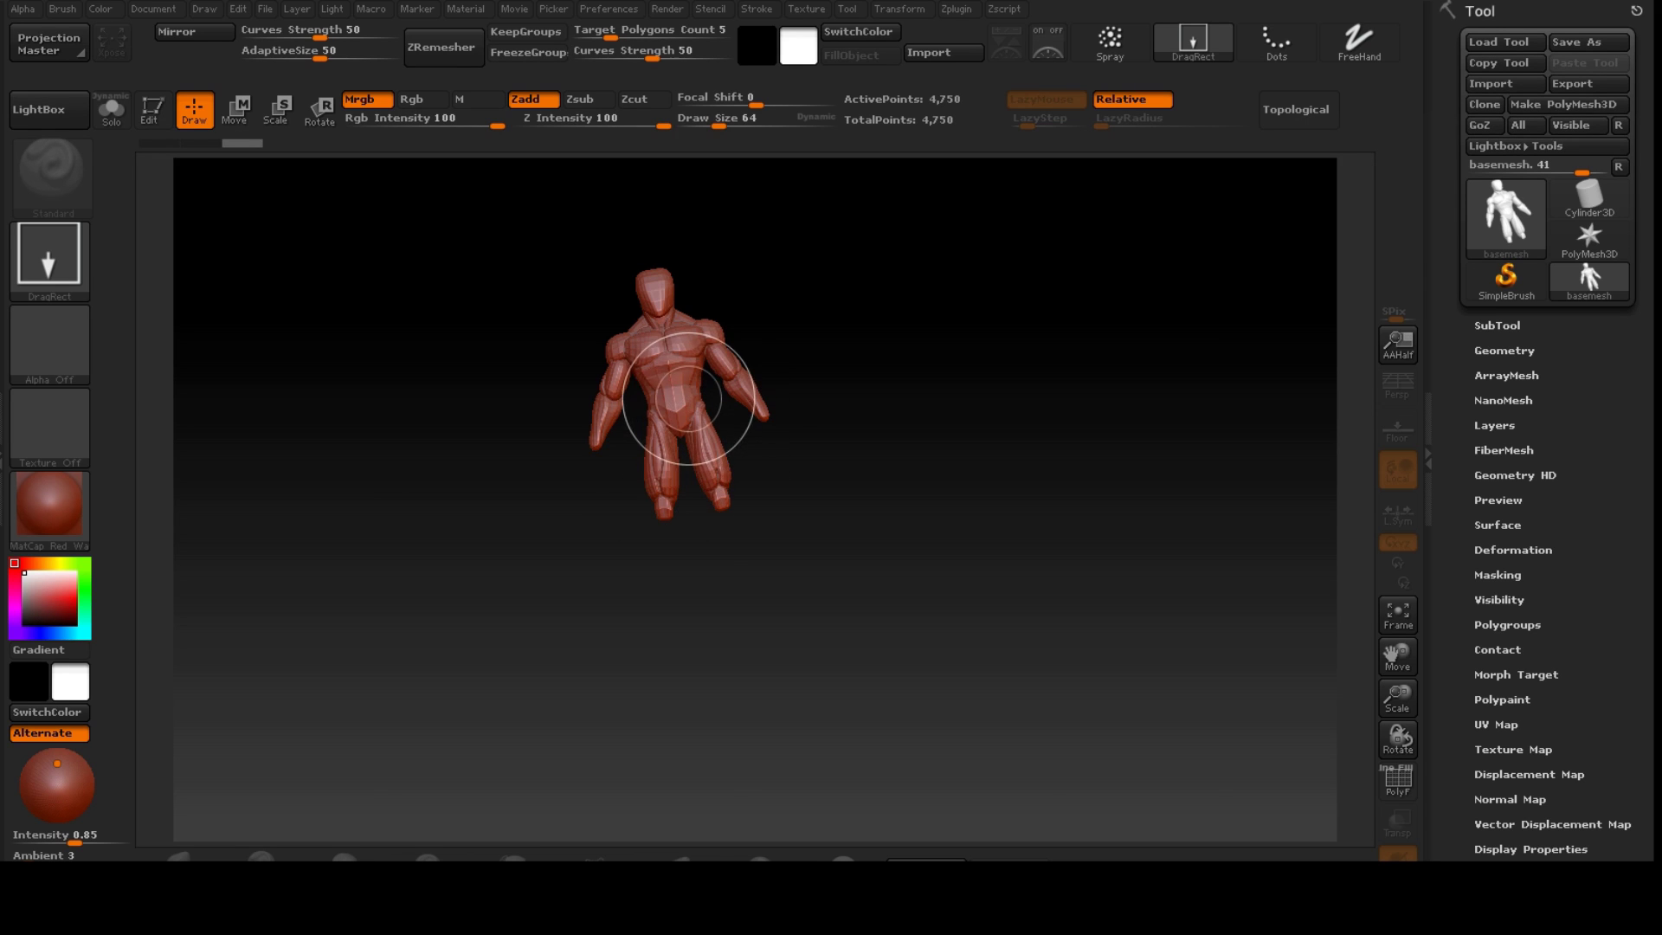
pyautogui.moveTo(688, 399); pyautogui.dragTo(753, 761, button='right')
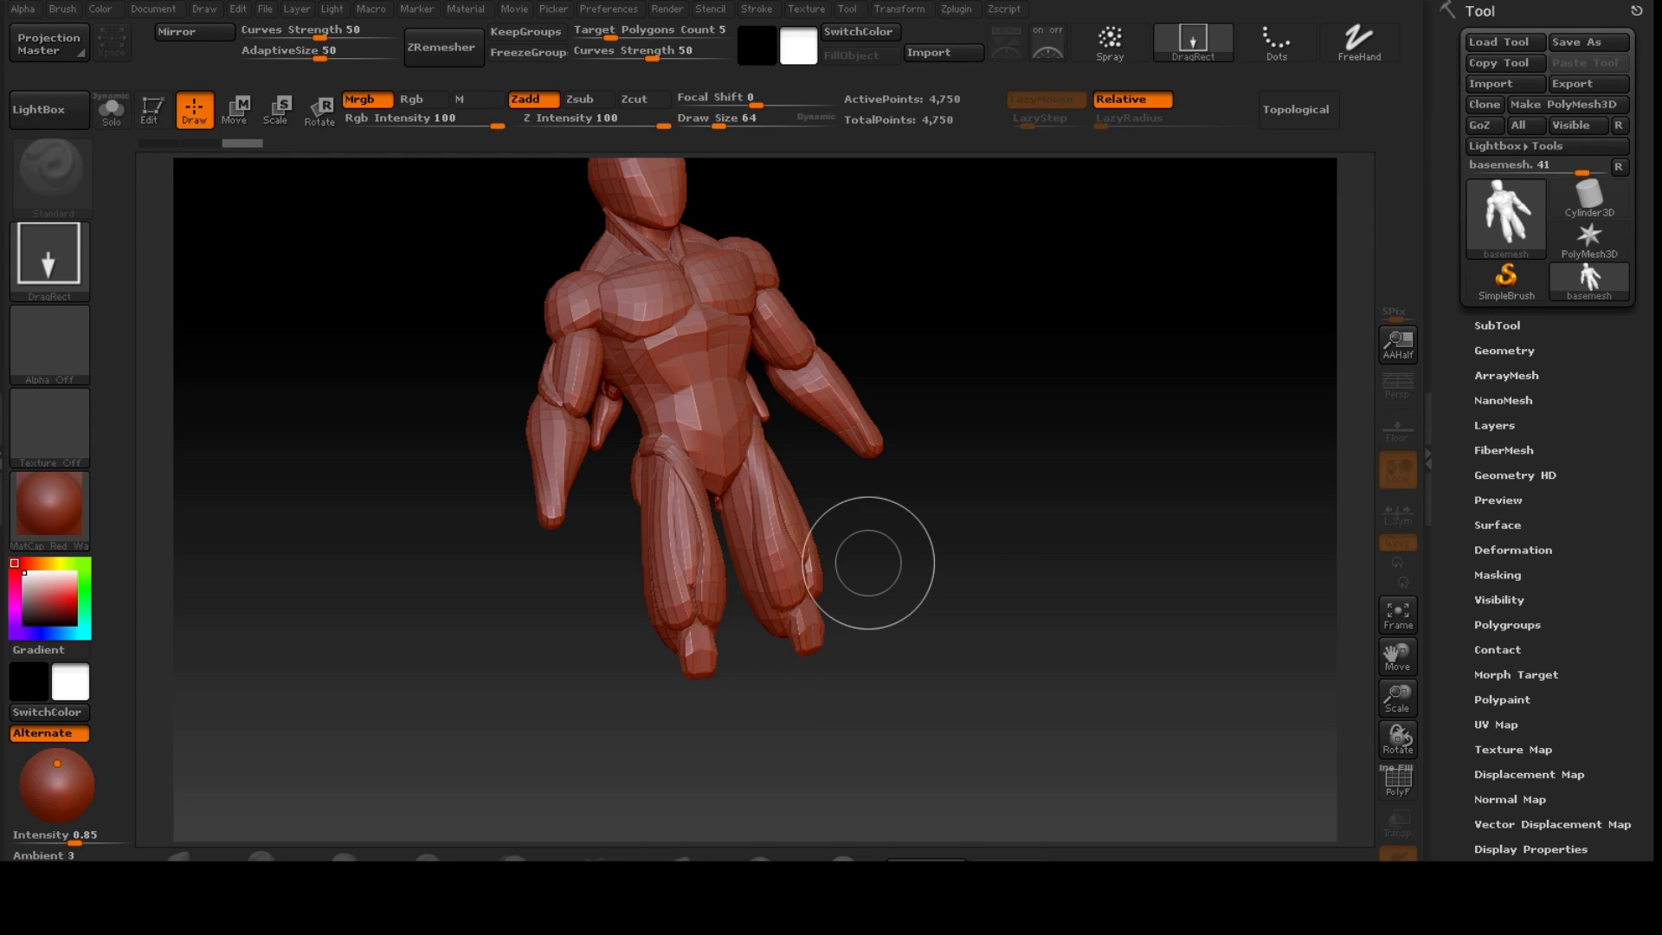
pyautogui.hotkey('ctrl', 'n')
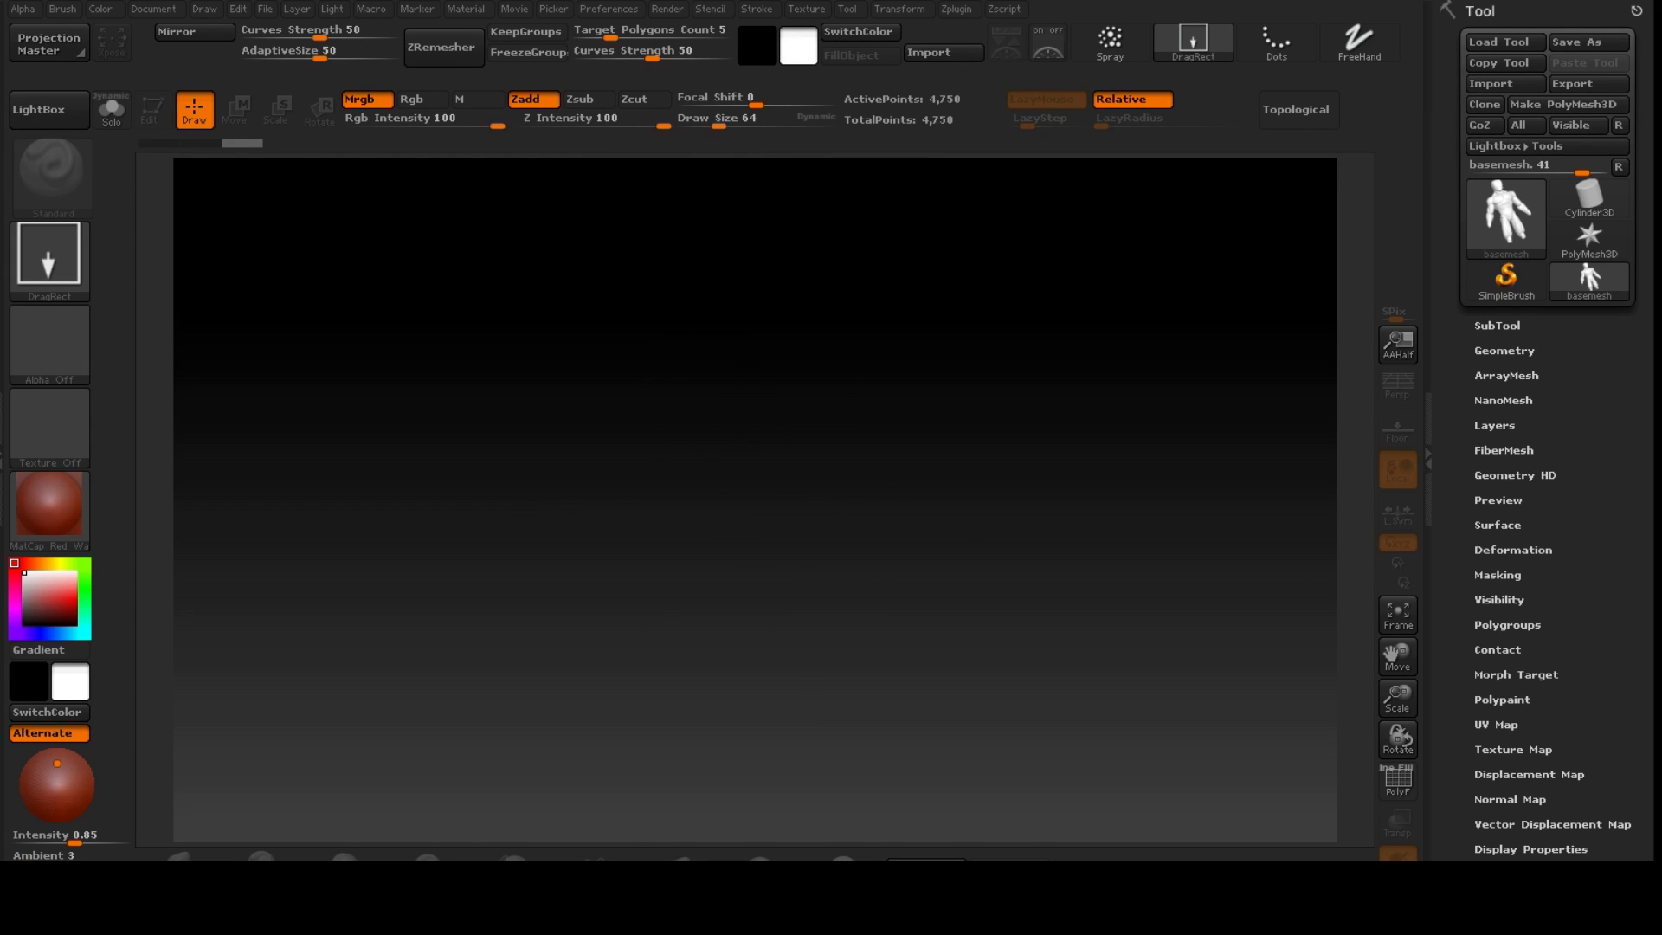
# - Place the basemesh on the canvas in Edit mode and turn it to an angled view
pyautogui.moveTo(708, 401); pyautogui.dragTo(745, 667)
pyautogui.press('t')
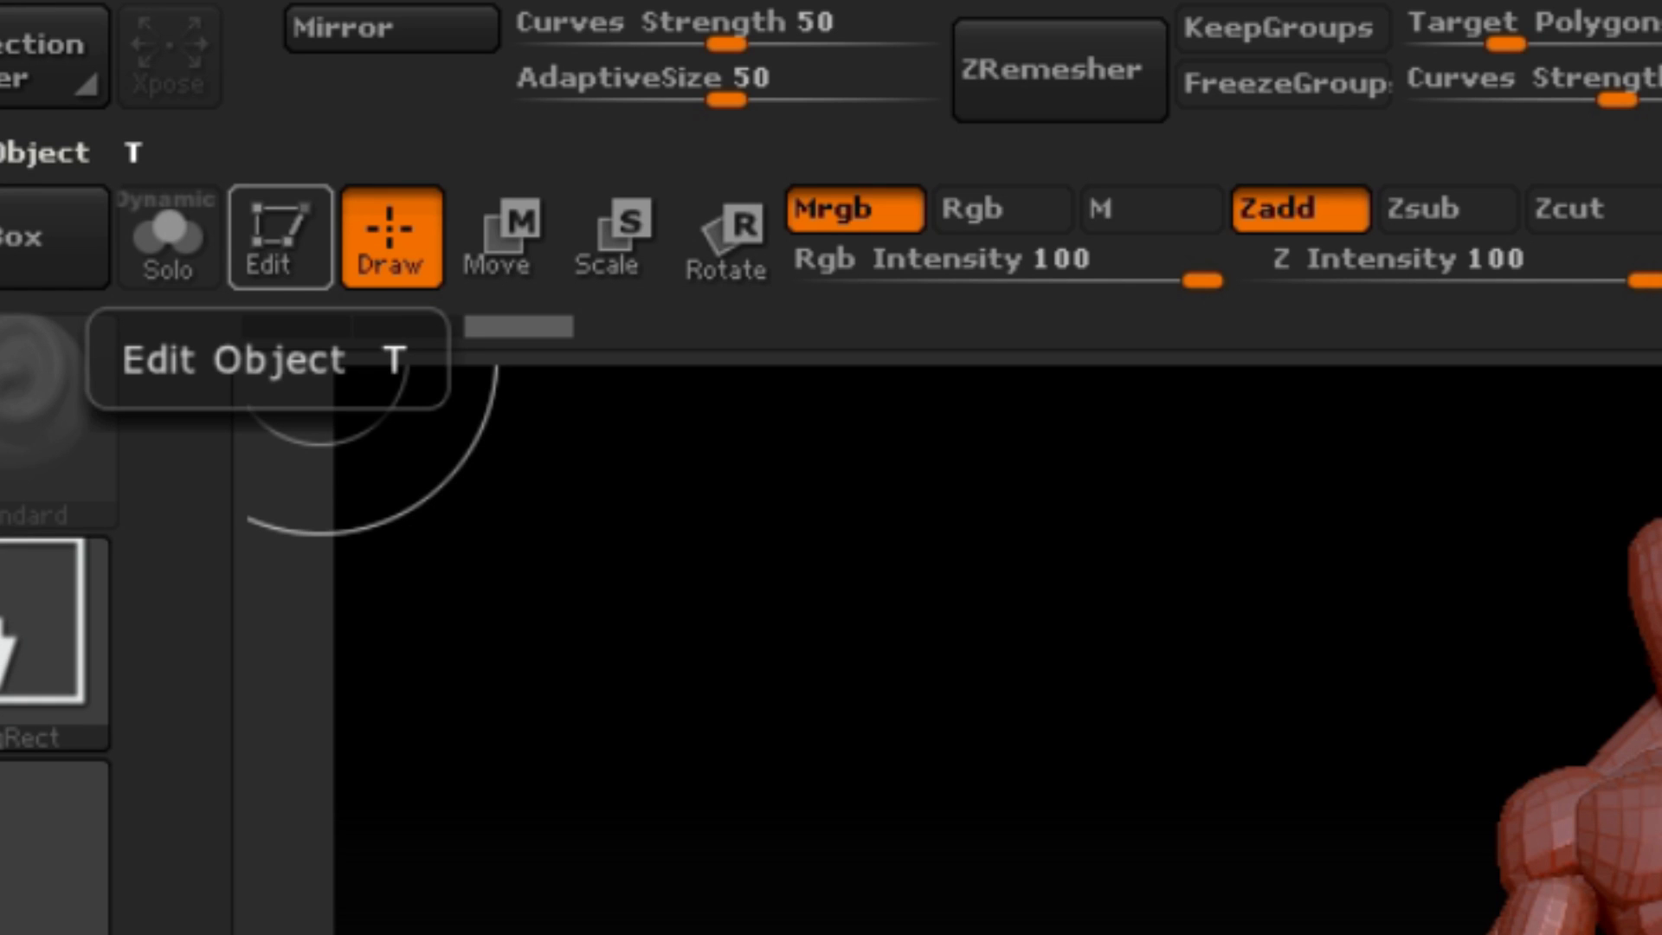
pyautogui.click(279, 242)
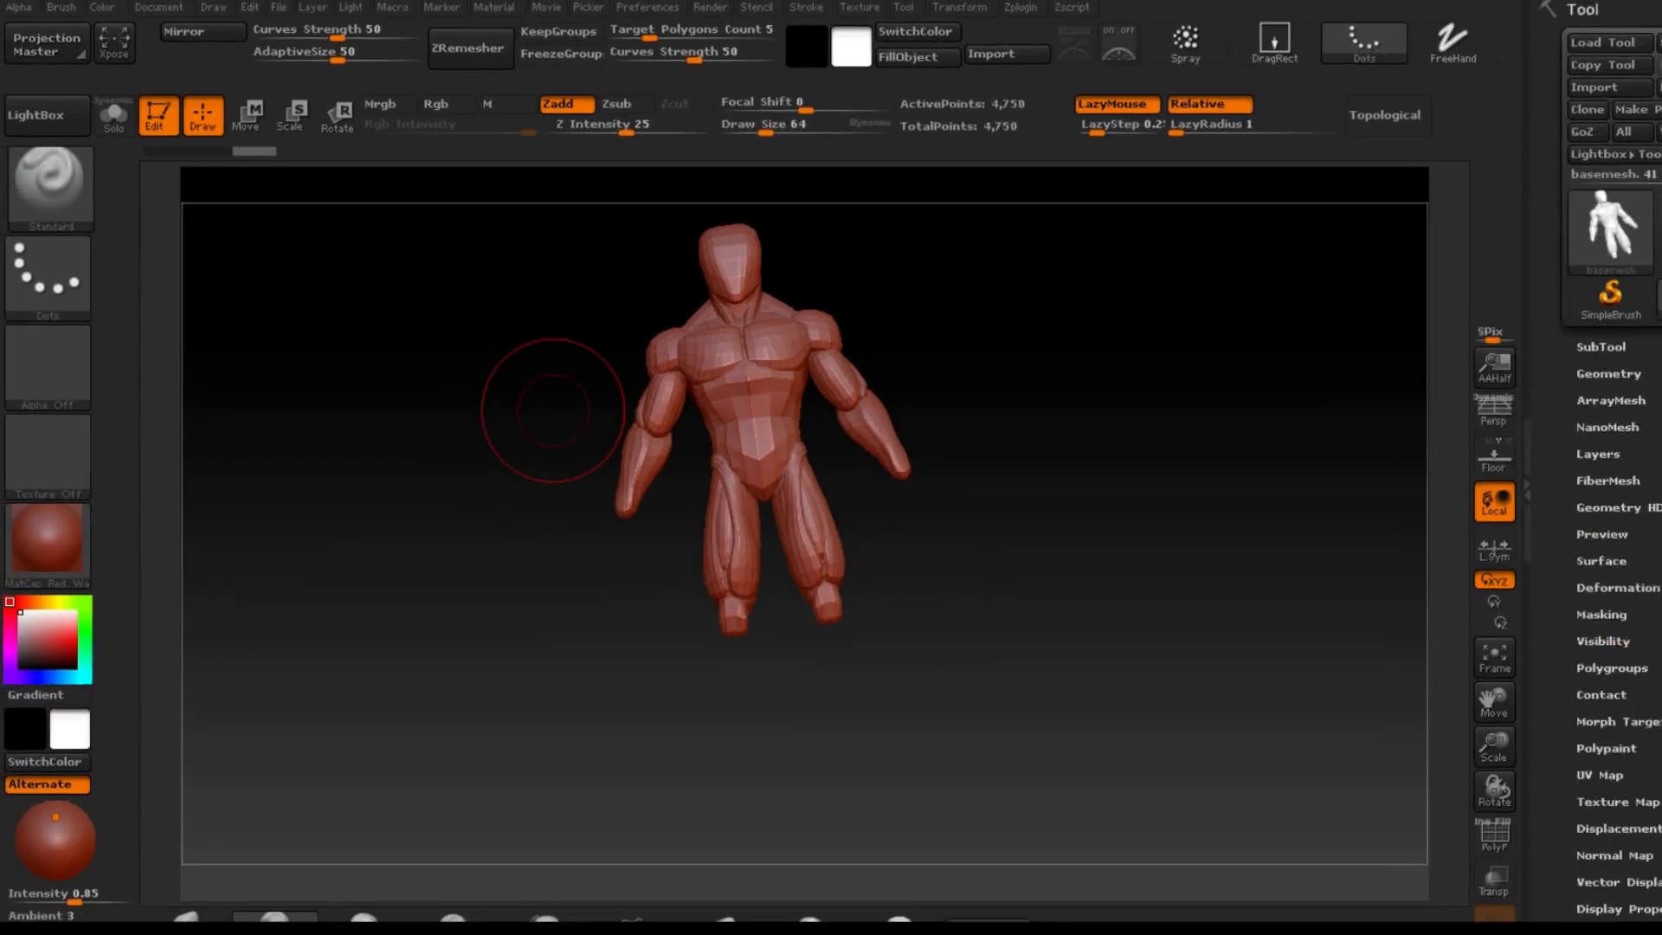
pyautogui.moveTo(1120, 864); pyautogui.dragTo(468, 865)
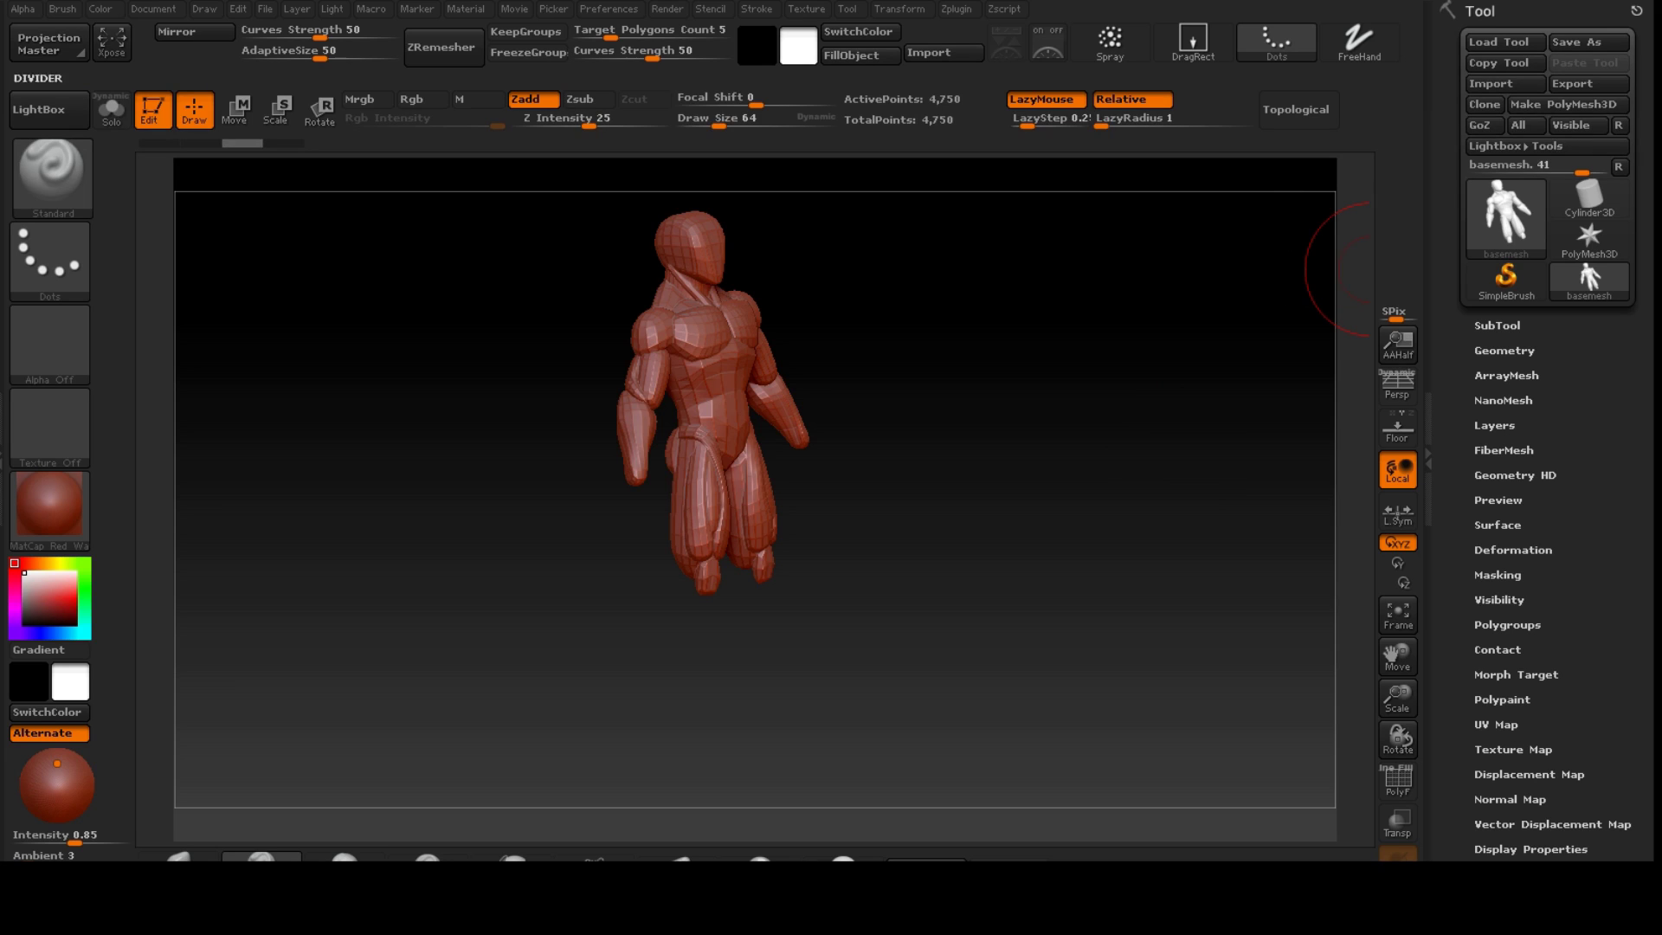
# - Toggle Edit mode off and on again, then clear the figure from the canvas
pyautogui.press('t')
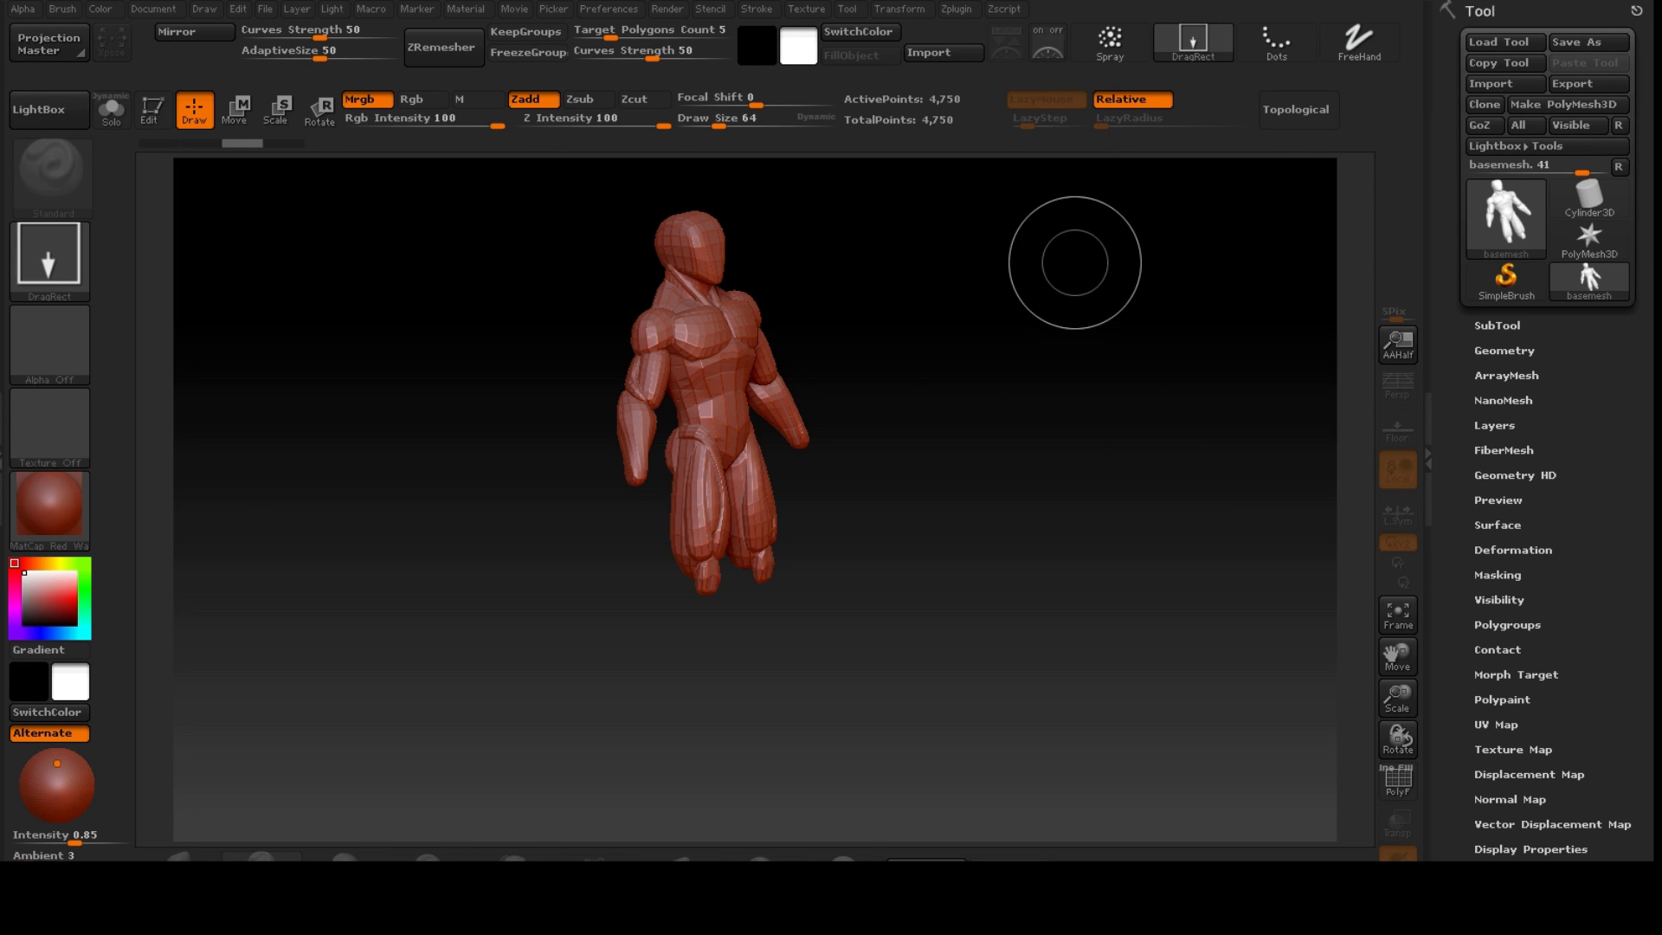
pyautogui.press('t')
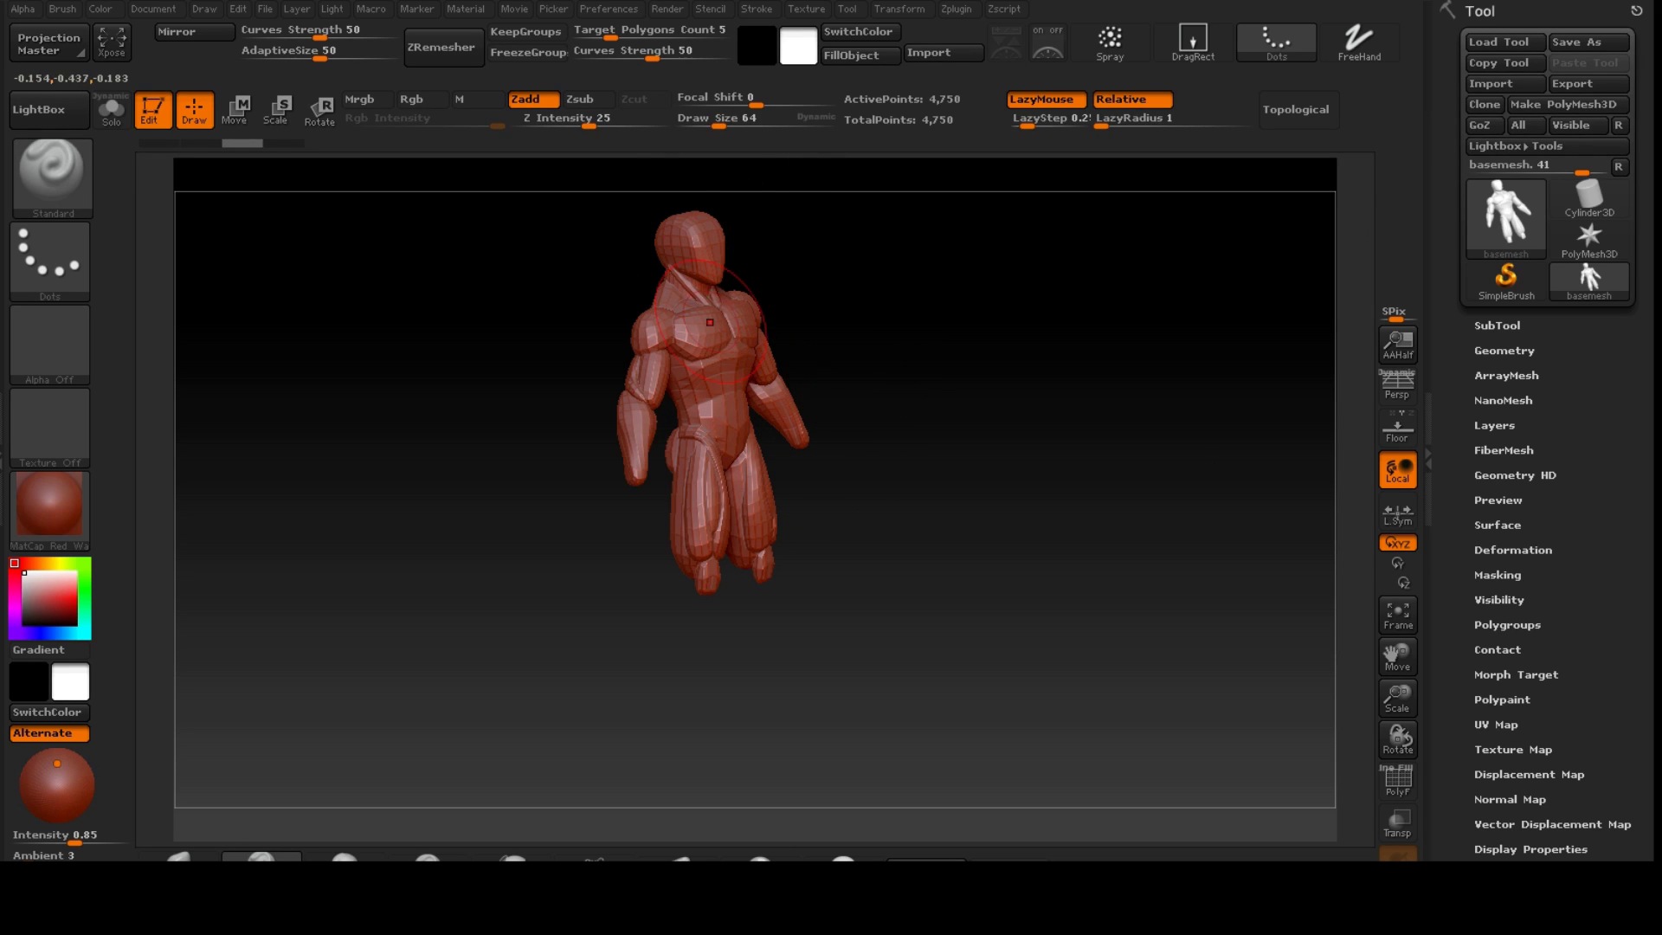
pyautogui.press('t')
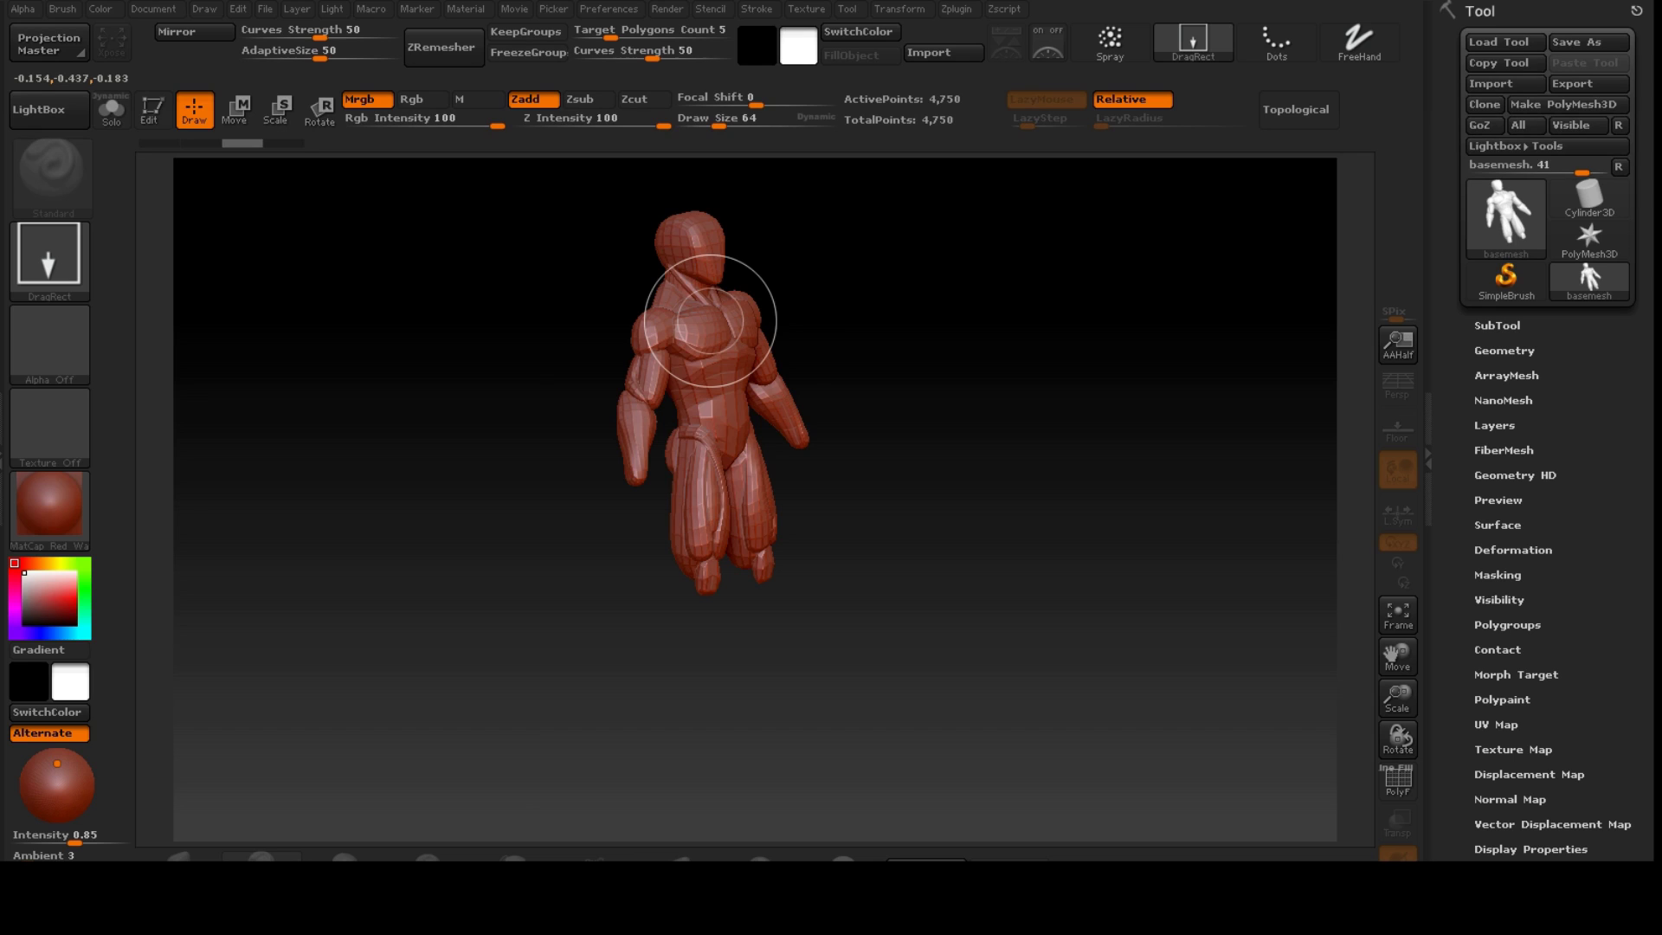
pyautogui.hotkey('ctrl', 'n')
# - Draw two basemesh copies, undo the second, and clear the canvas again
pyautogui.moveTo(709, 319); pyautogui.dragTo(712, 489)
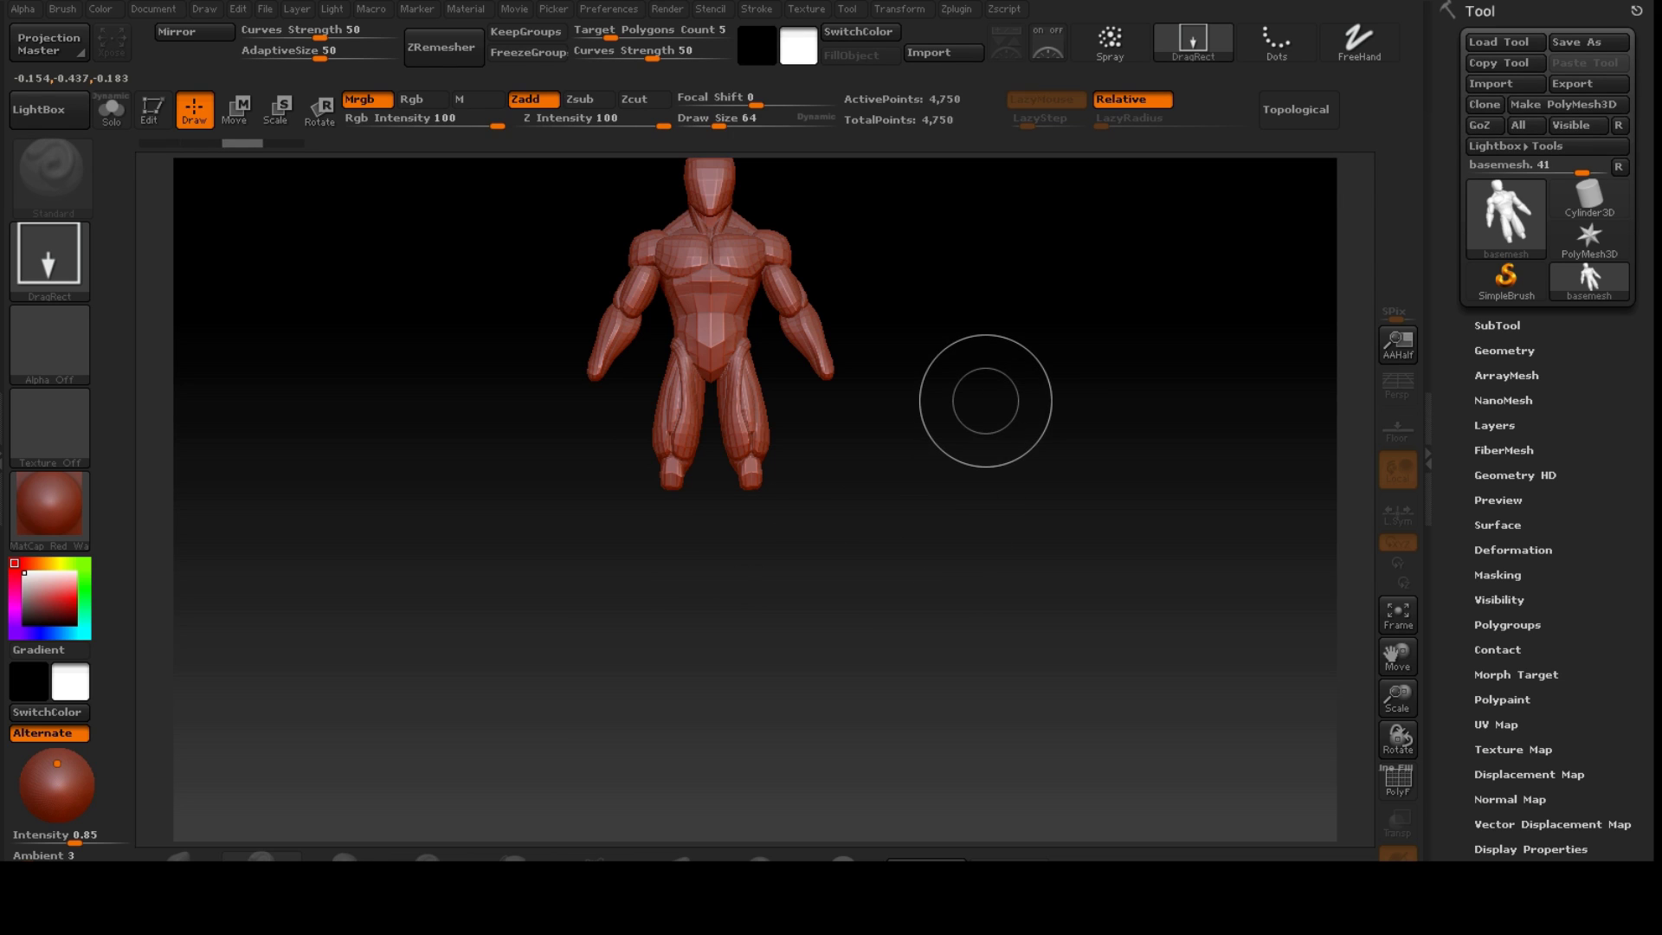
pyautogui.moveTo(985, 400); pyautogui.dragTo(988, 636)
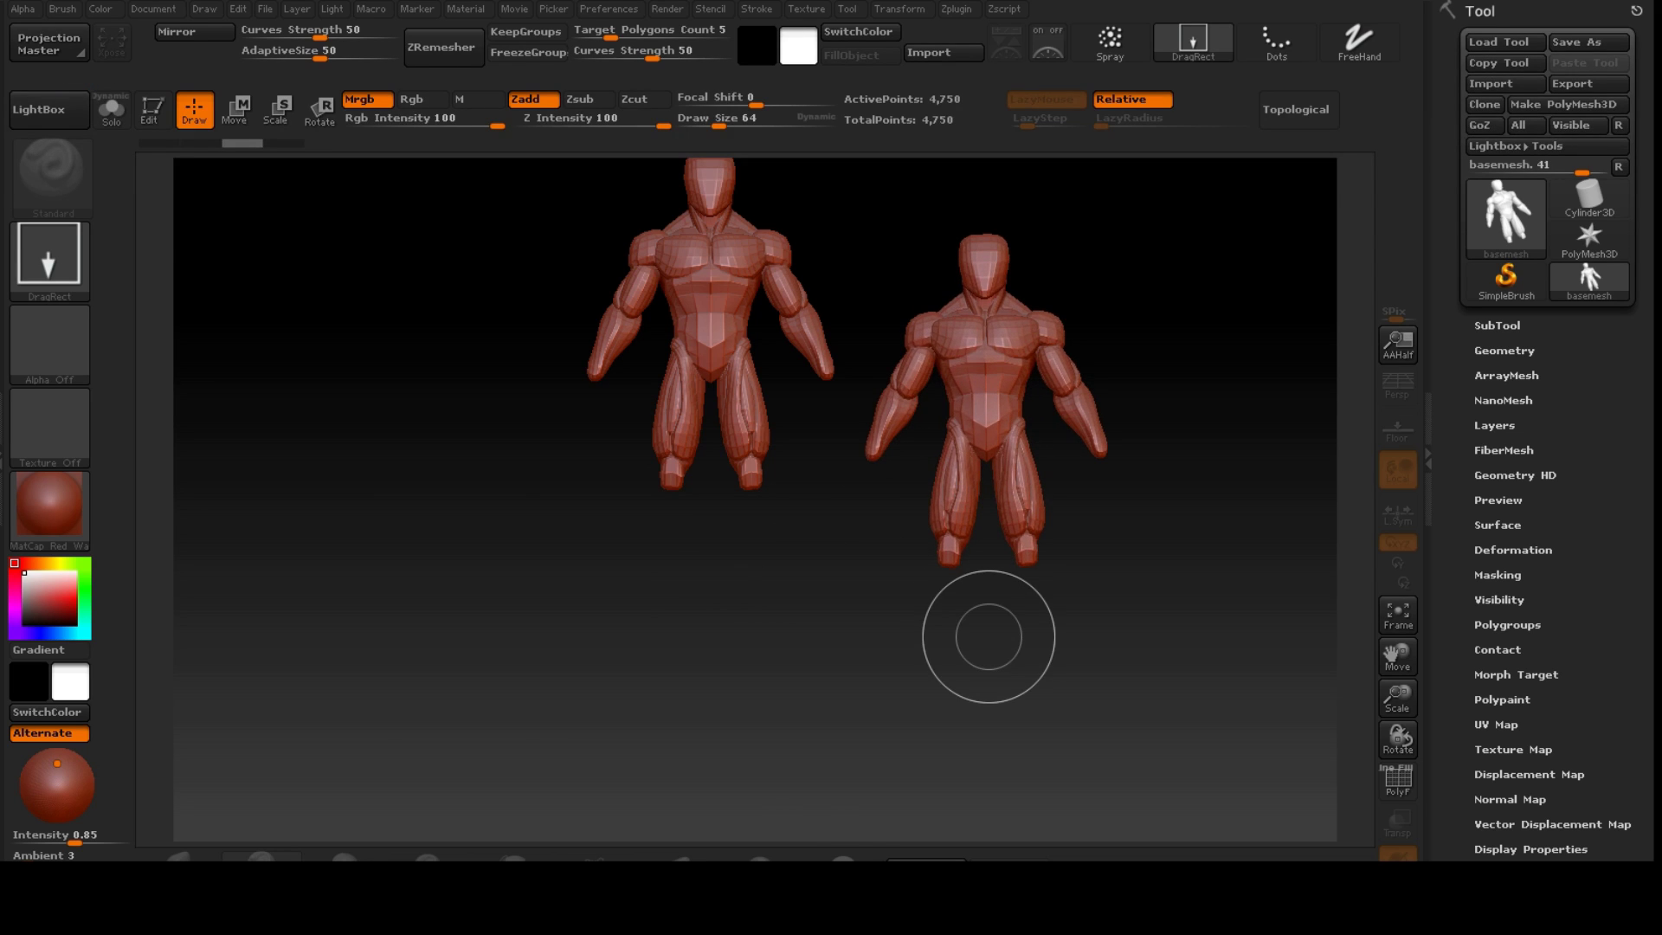
pyautogui.hotkey('ctrl', 'z')
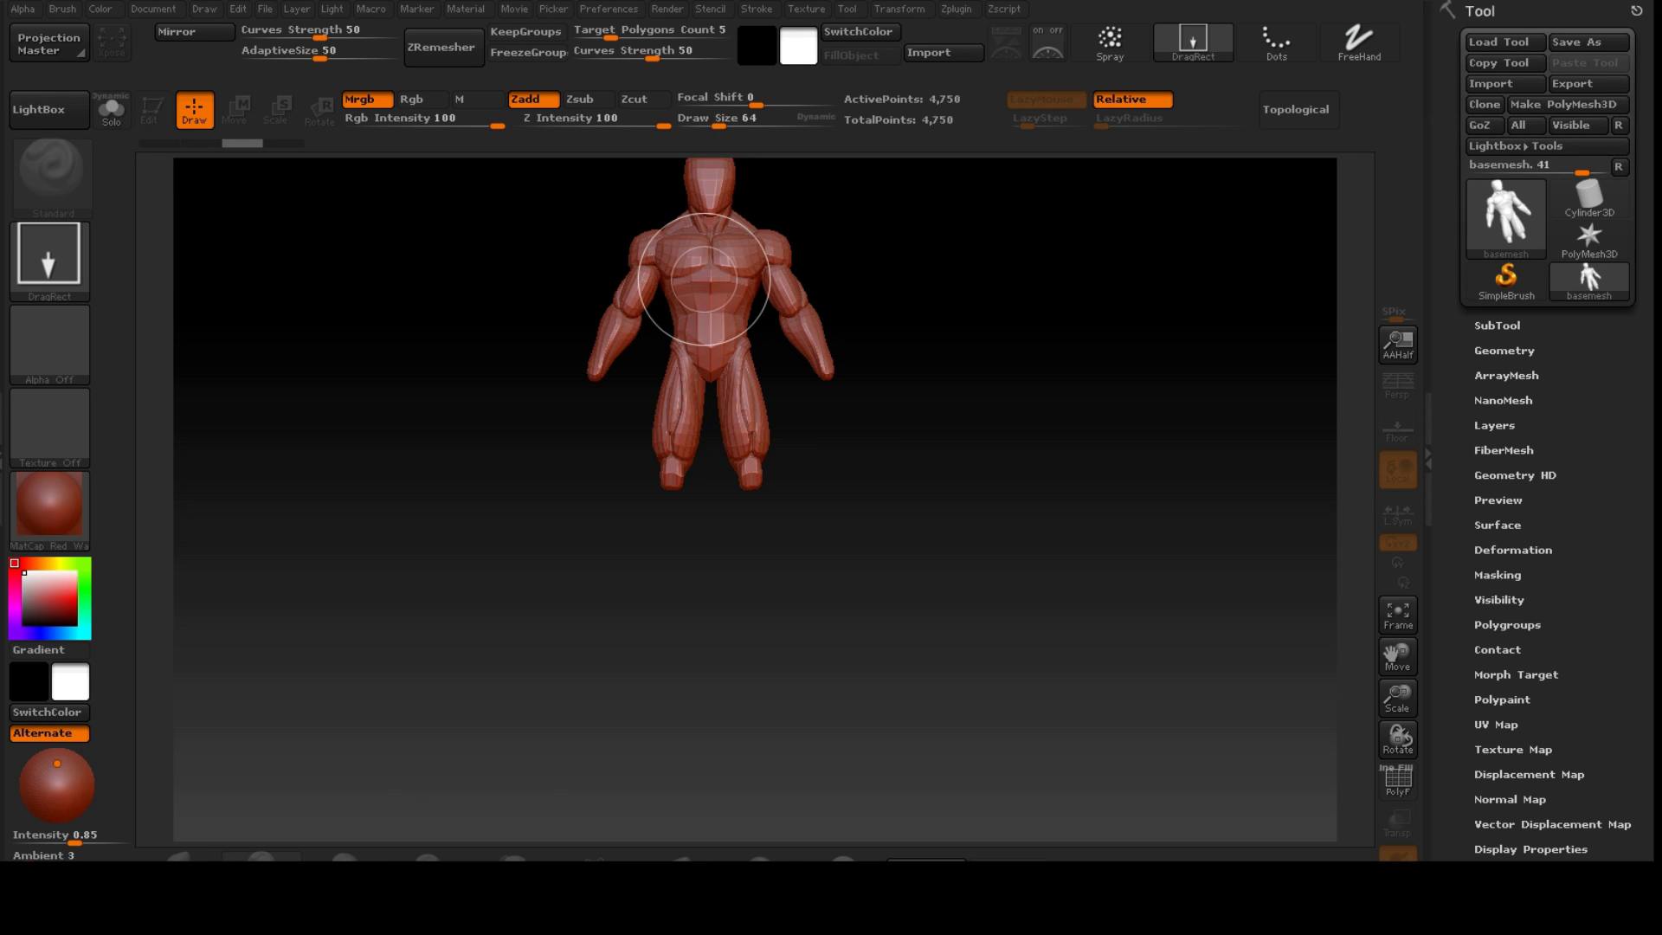
pyautogui.hotkey('ctrl', 'n')
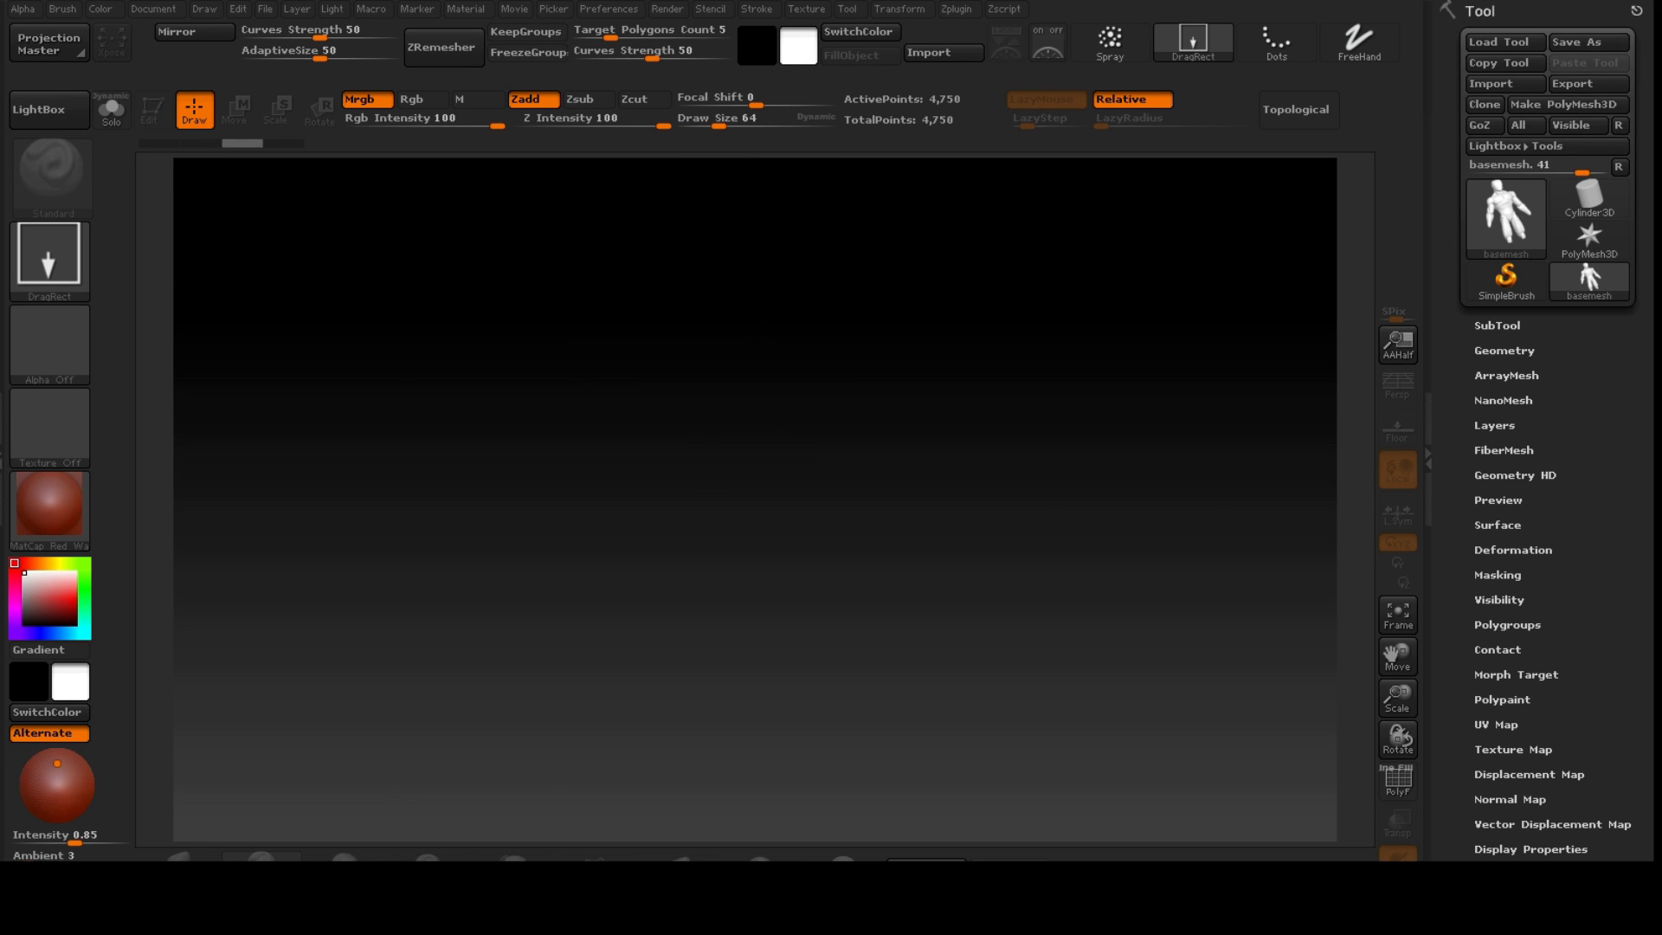
# - Redraw the basemesh in Edit mode, sculpt test strokes on the chest, then clear the canvas
pyautogui.moveTo(706, 295); pyautogui.dragTo(722, 558)
pyautogui.press('t')
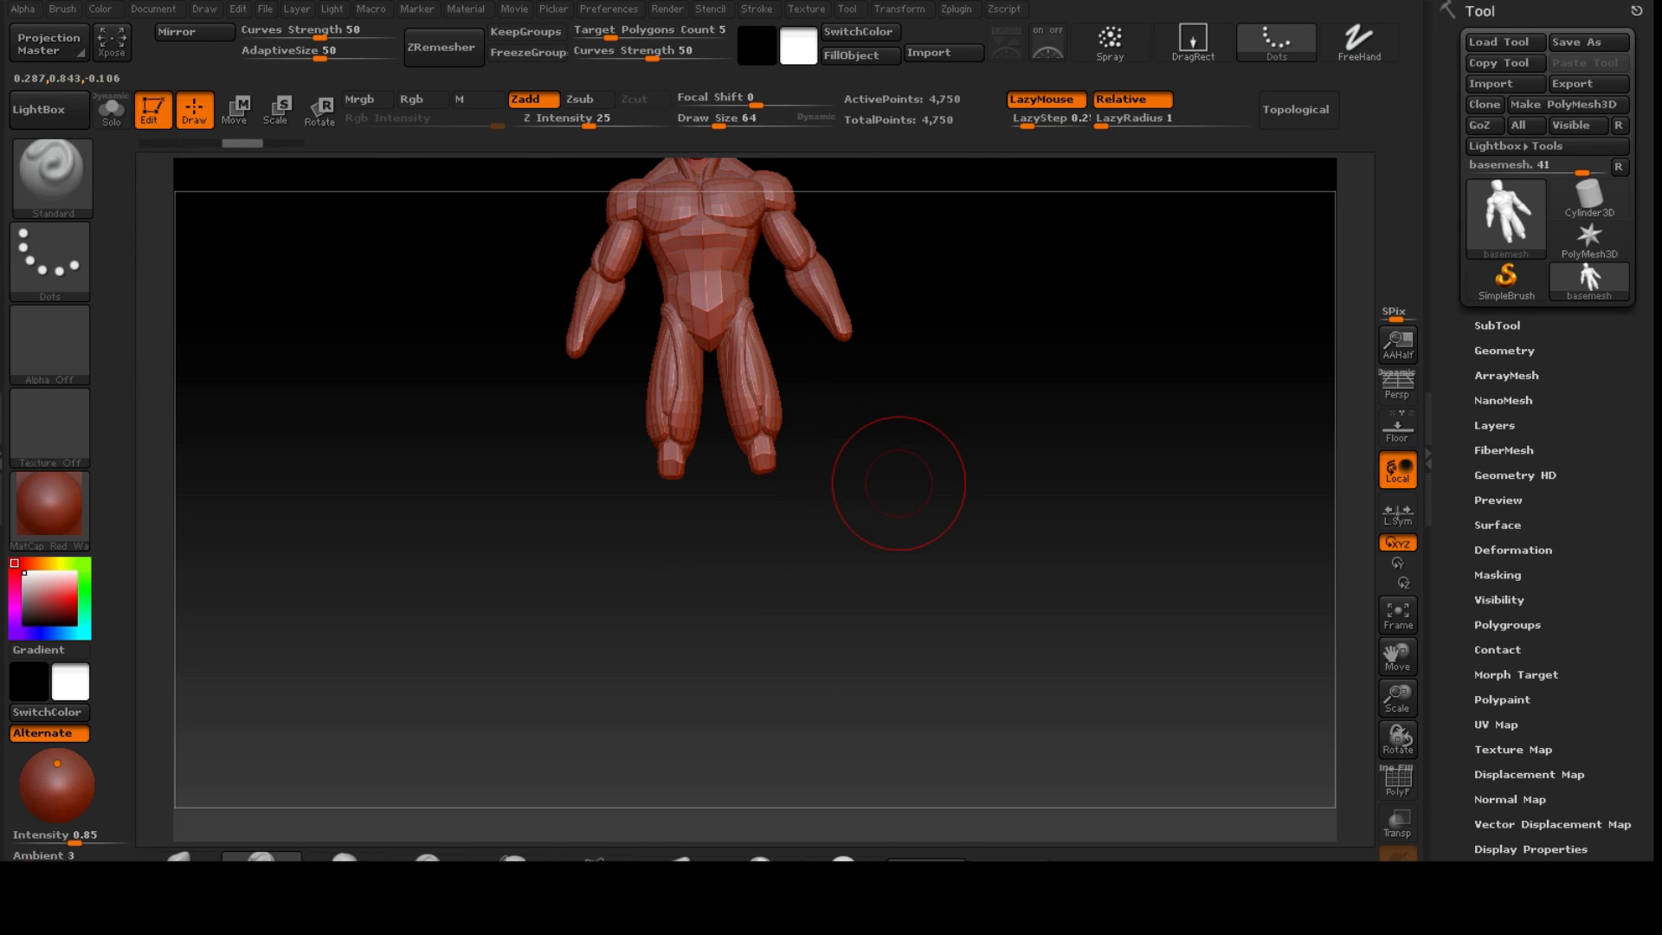
pyautogui.moveTo(901, 482); pyautogui.dragTo(890, 667)
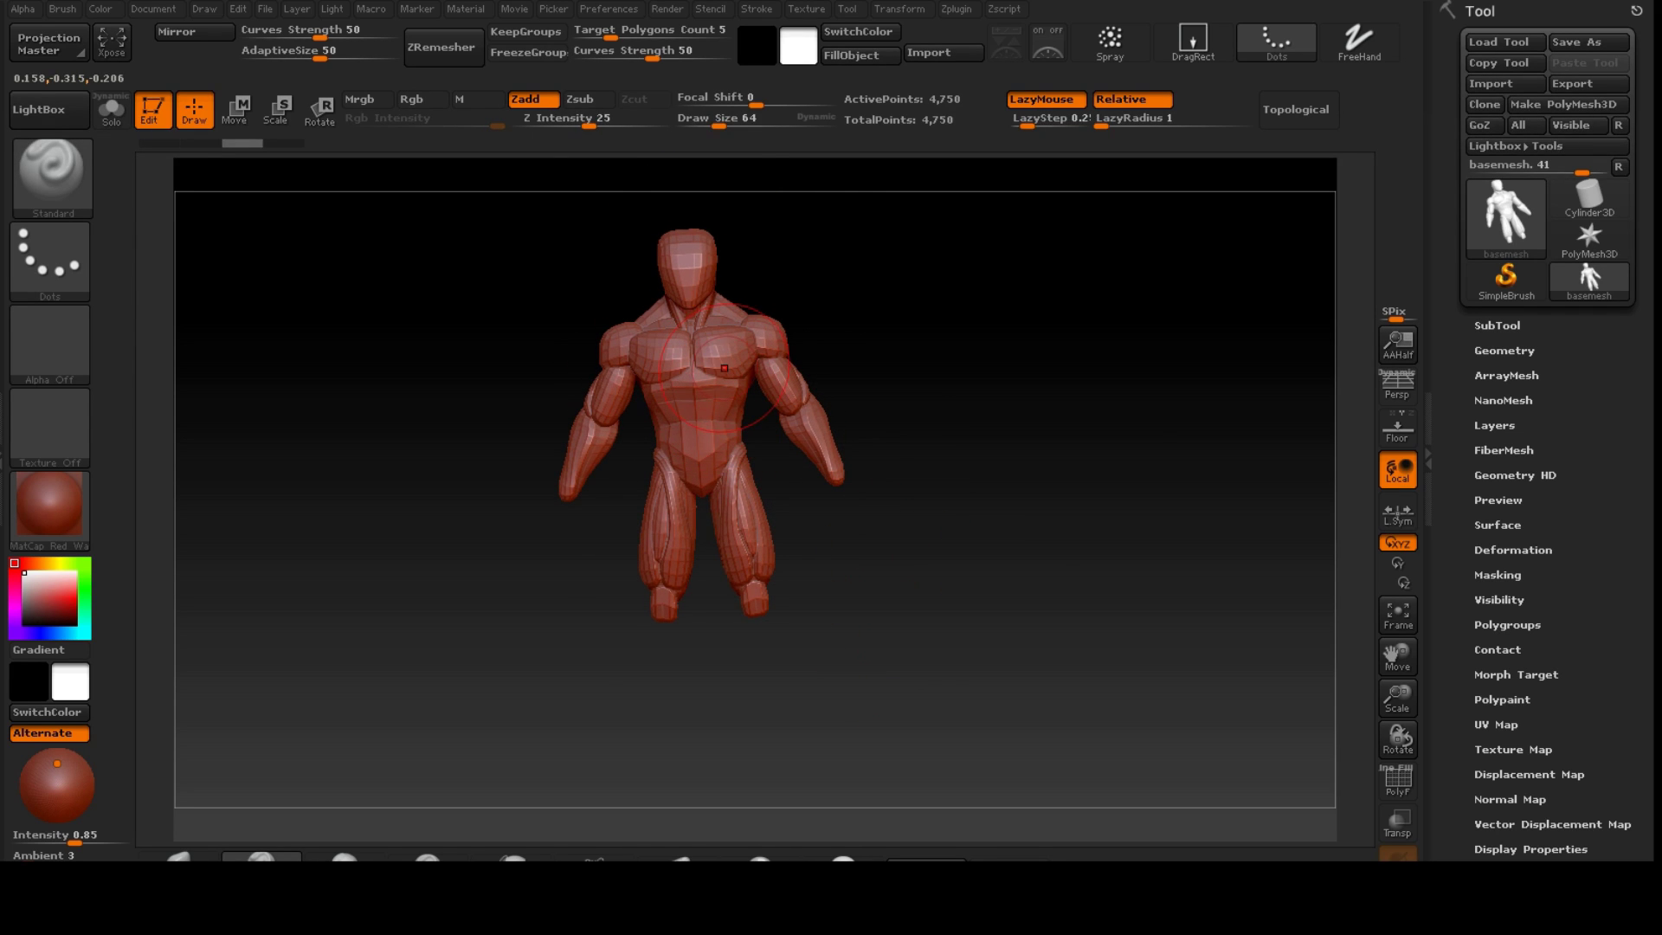
pyautogui.moveTo(719, 373); pyautogui.dragTo(683, 467)
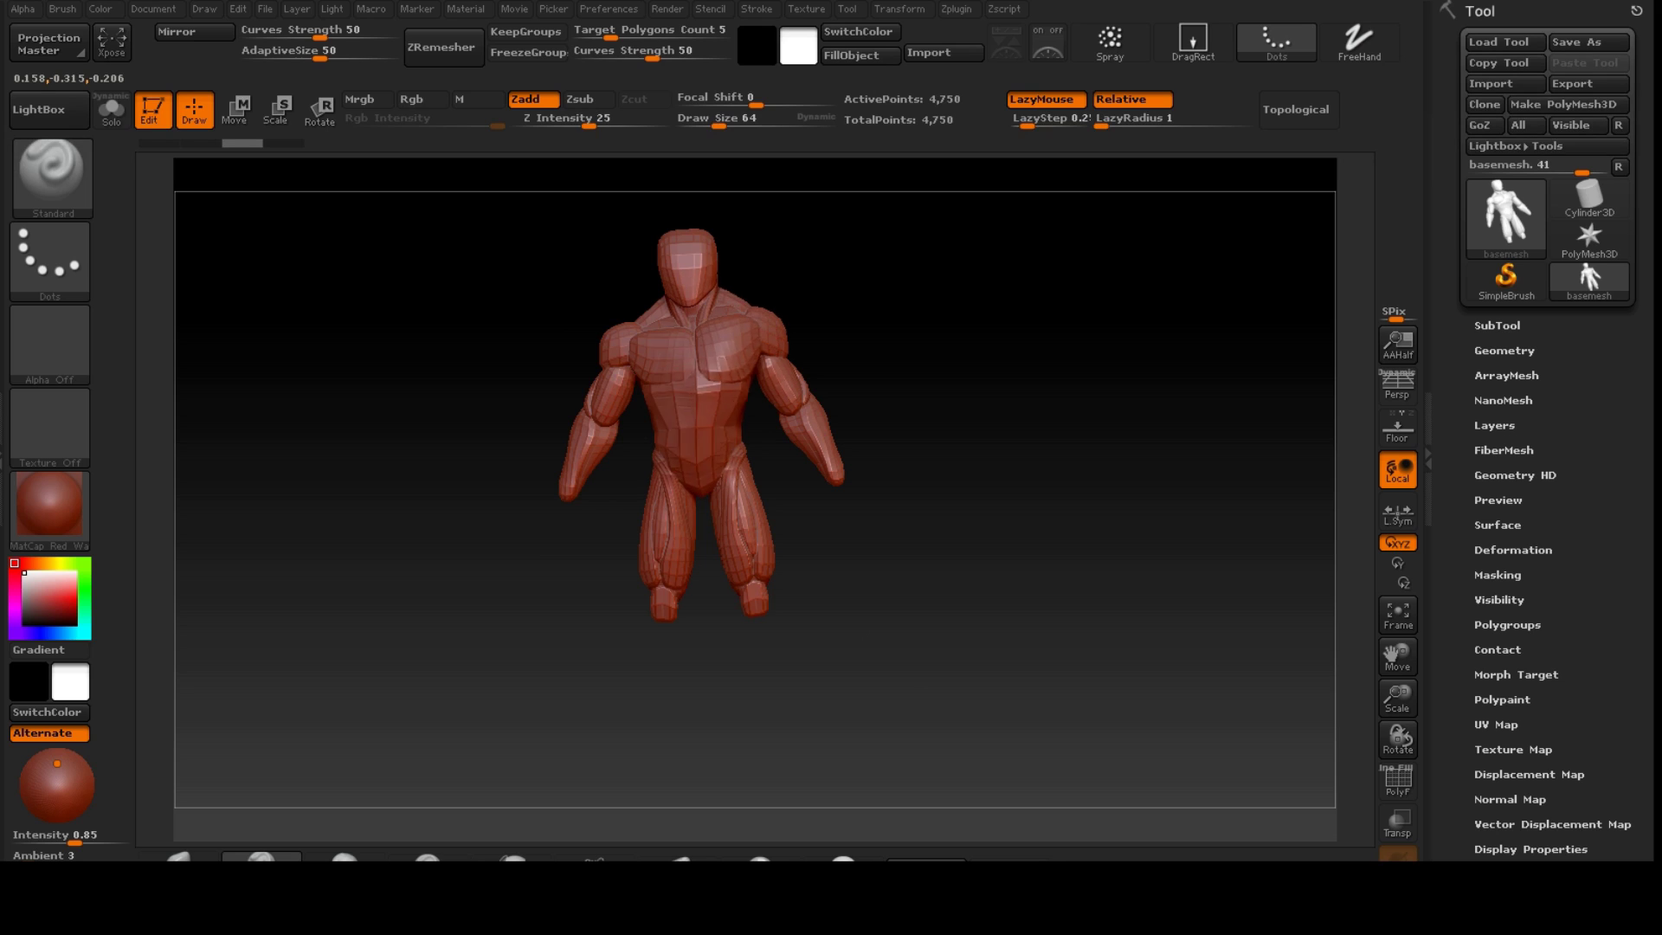
pyautogui.moveTo(693, 337); pyautogui.dragTo(721, 394)
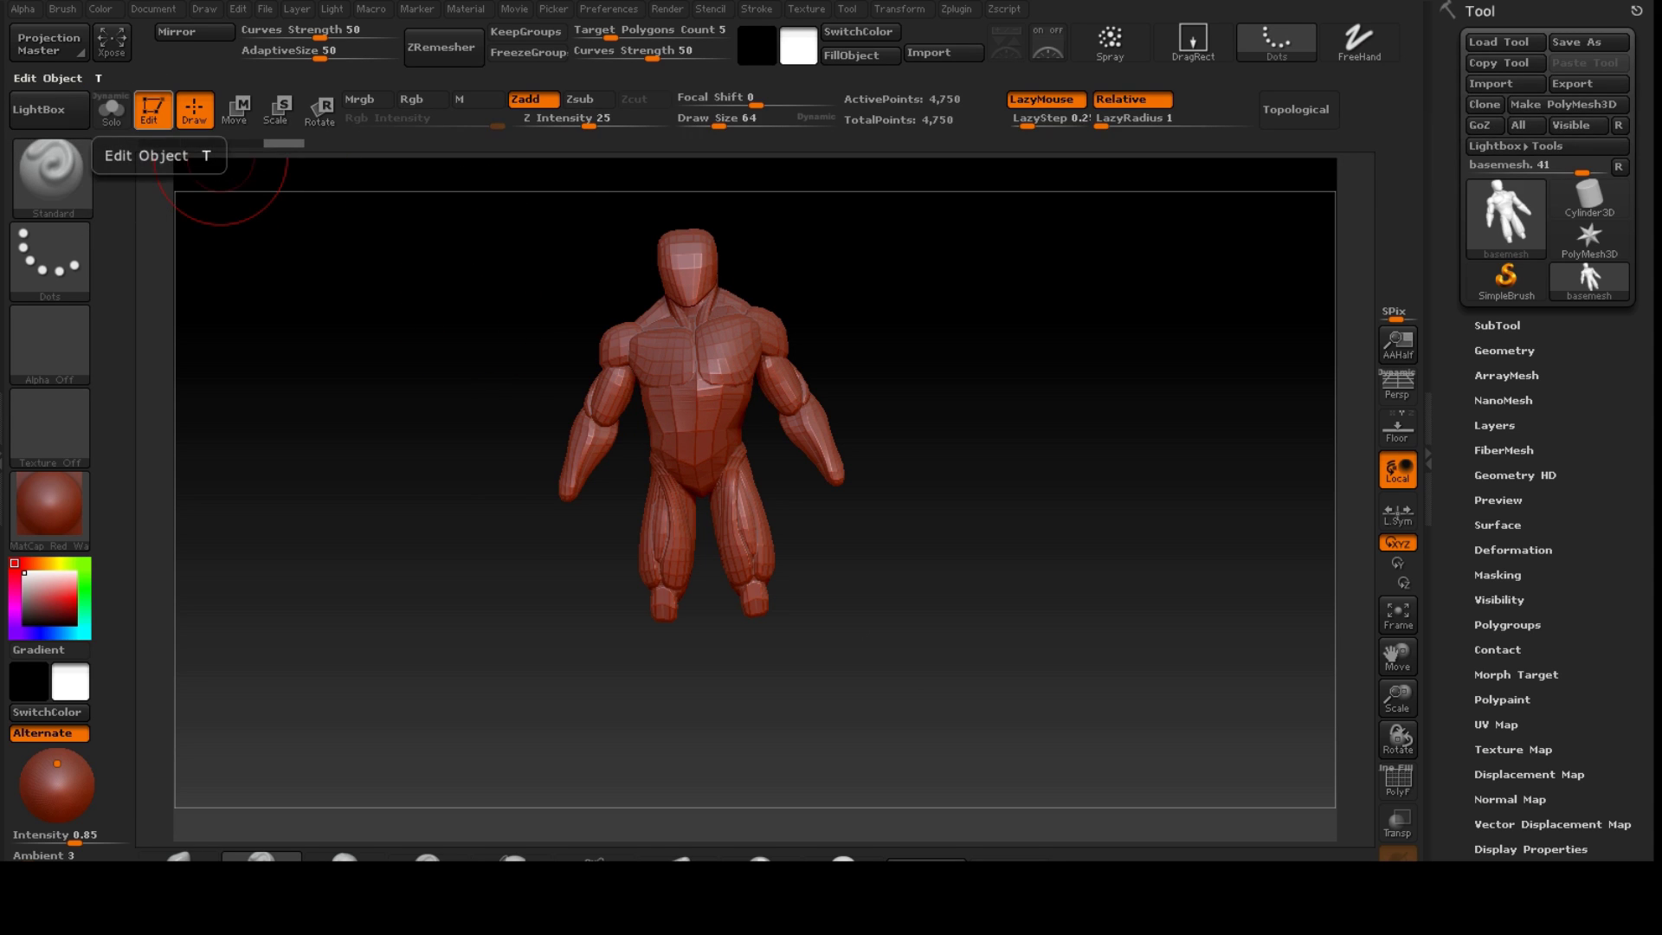
pyautogui.click(149, 108)
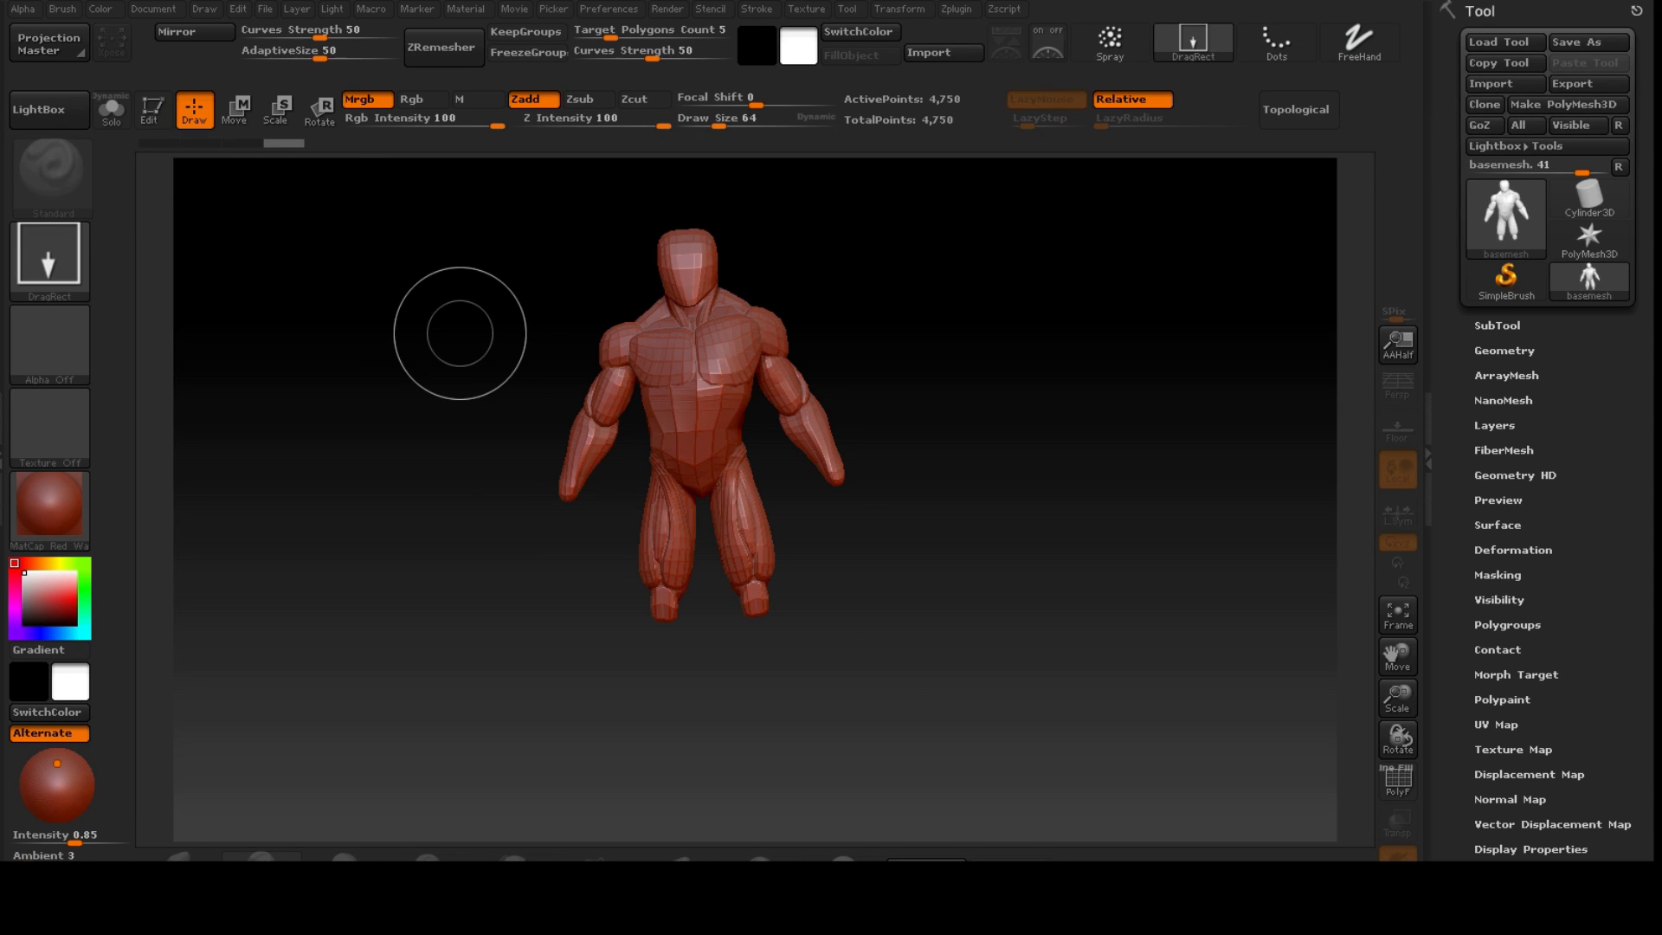
pyautogui.hotkey('ctrl', 'n')
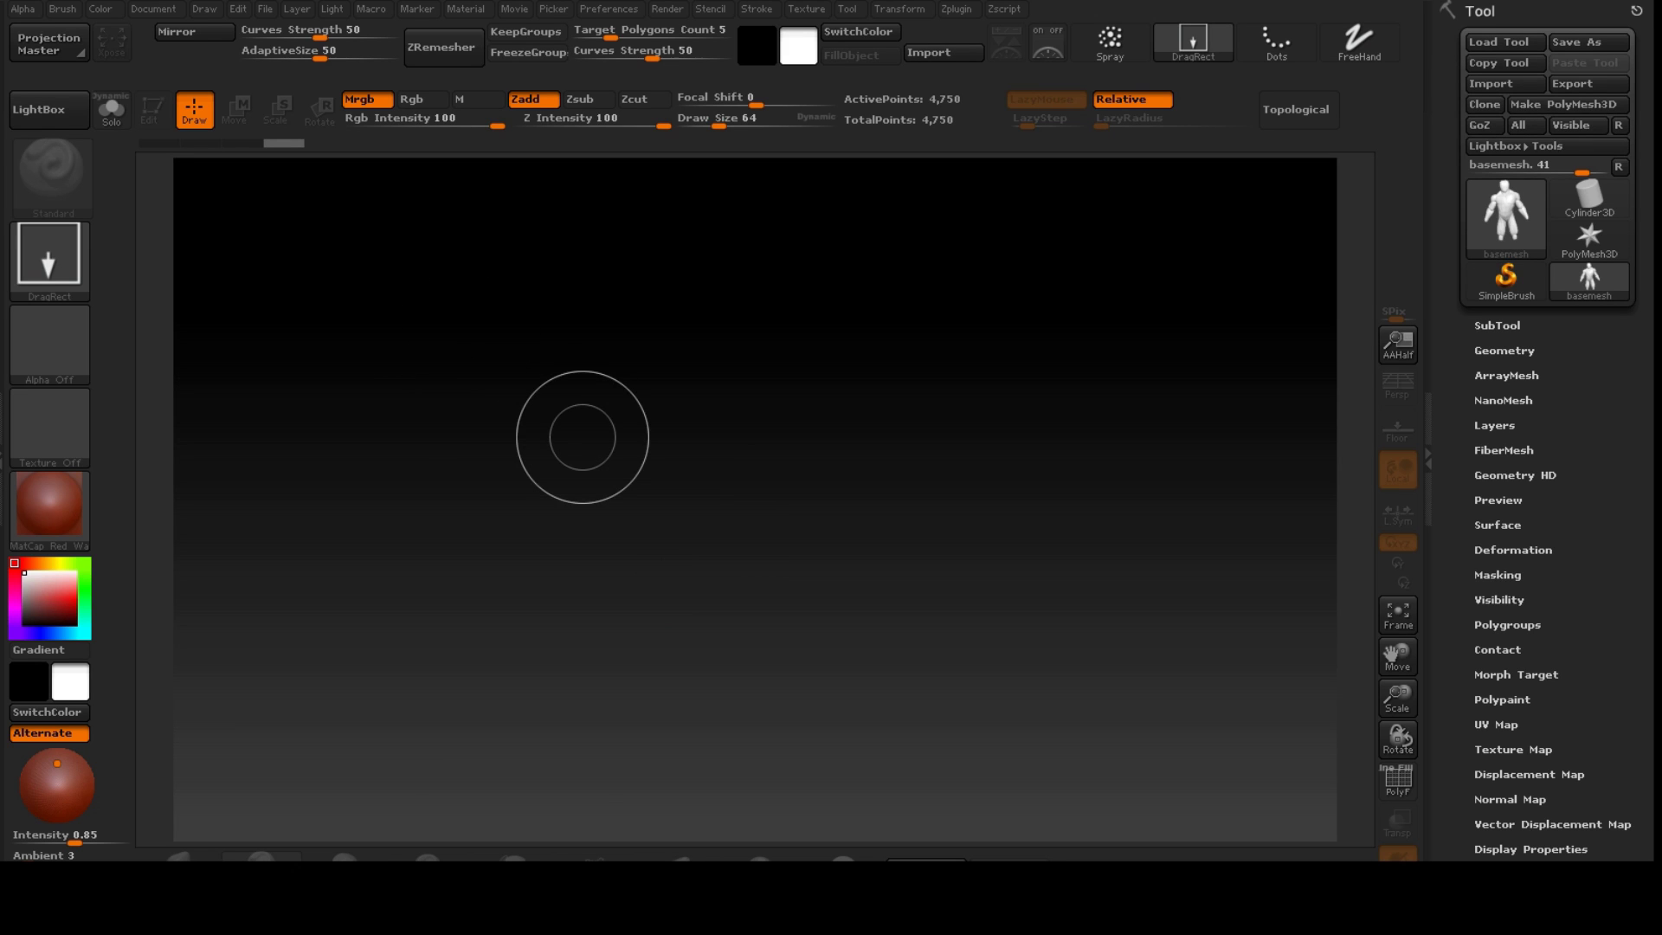
# - Redraw the figure, pull the chest toward the neck with the Move brush (B M V), then clear it
pyautogui.moveTo(582, 437); pyautogui.dragTo(569, 673)
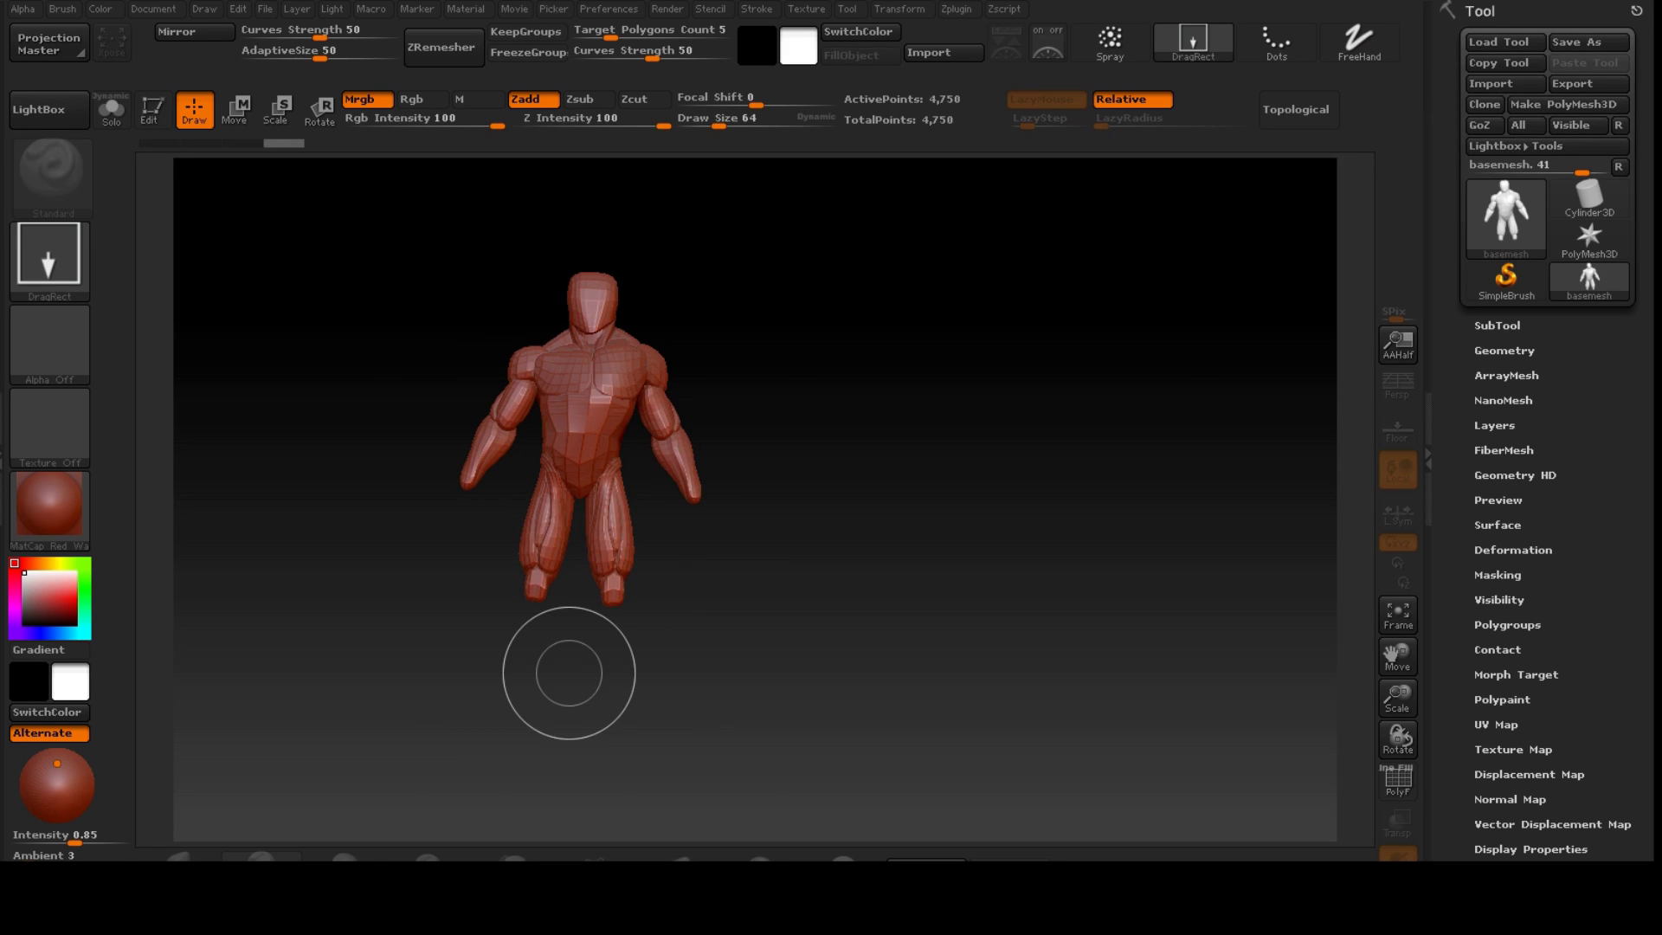
pyautogui.press('t')
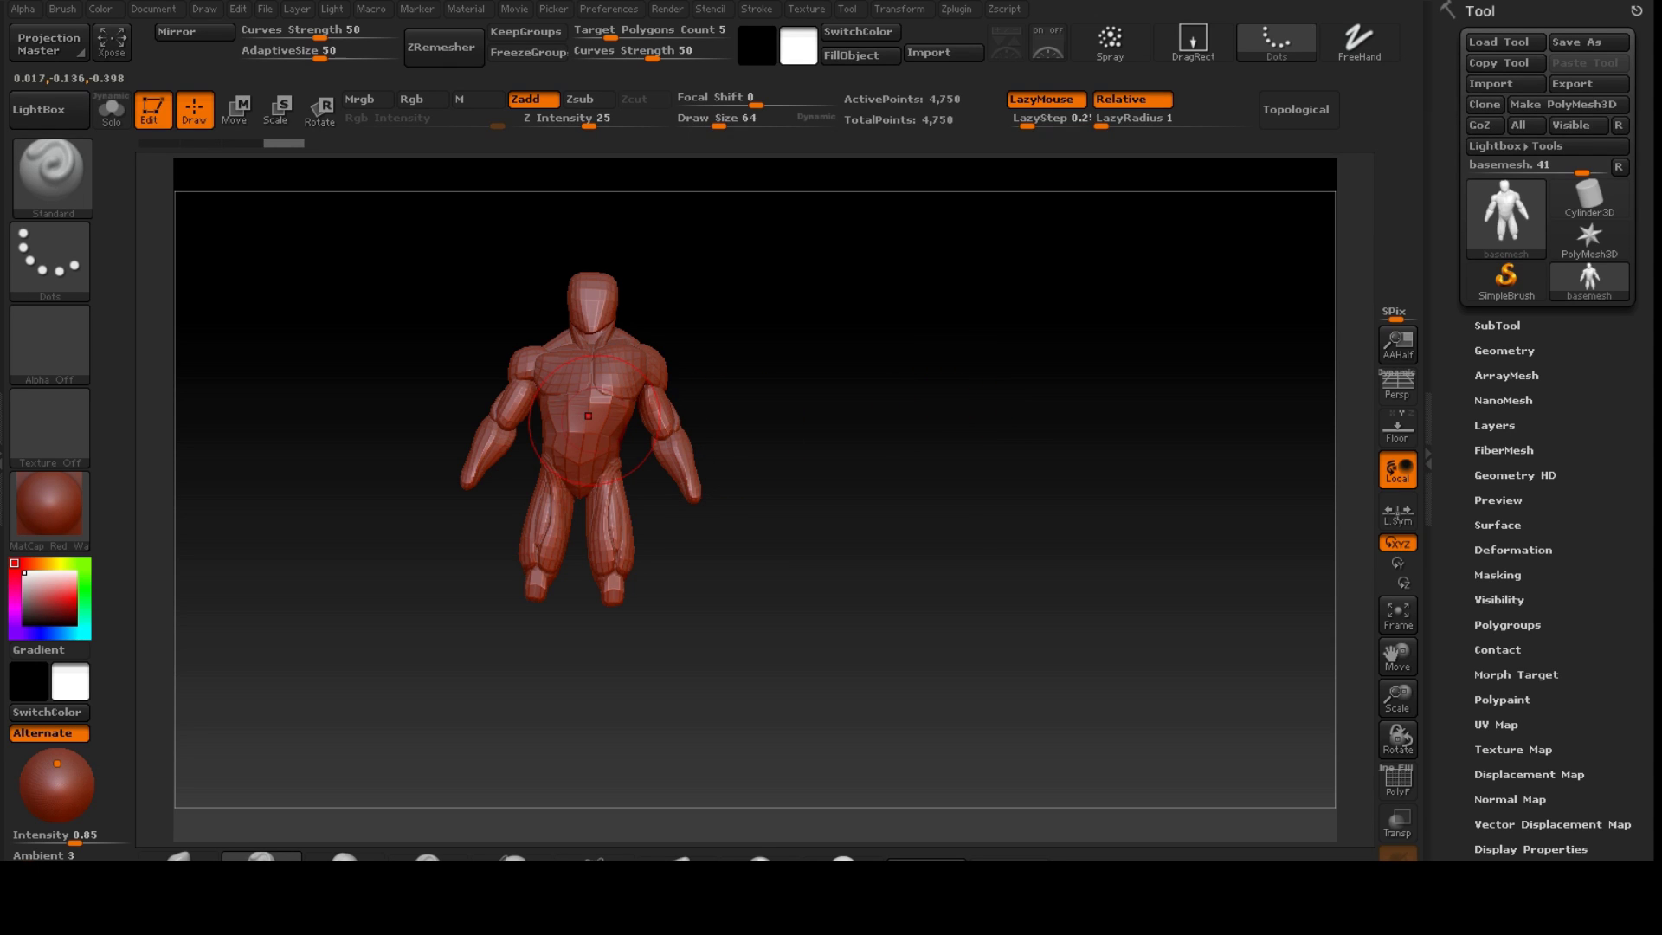
pyautogui.moveTo(597, 403)
pyautogui.mouseDown()
pyautogui.moveTo(562, 493)
pyautogui.moveTo(552, 441)
pyautogui.mouseUp()
pyautogui.hotkey('ctrl', 'z')
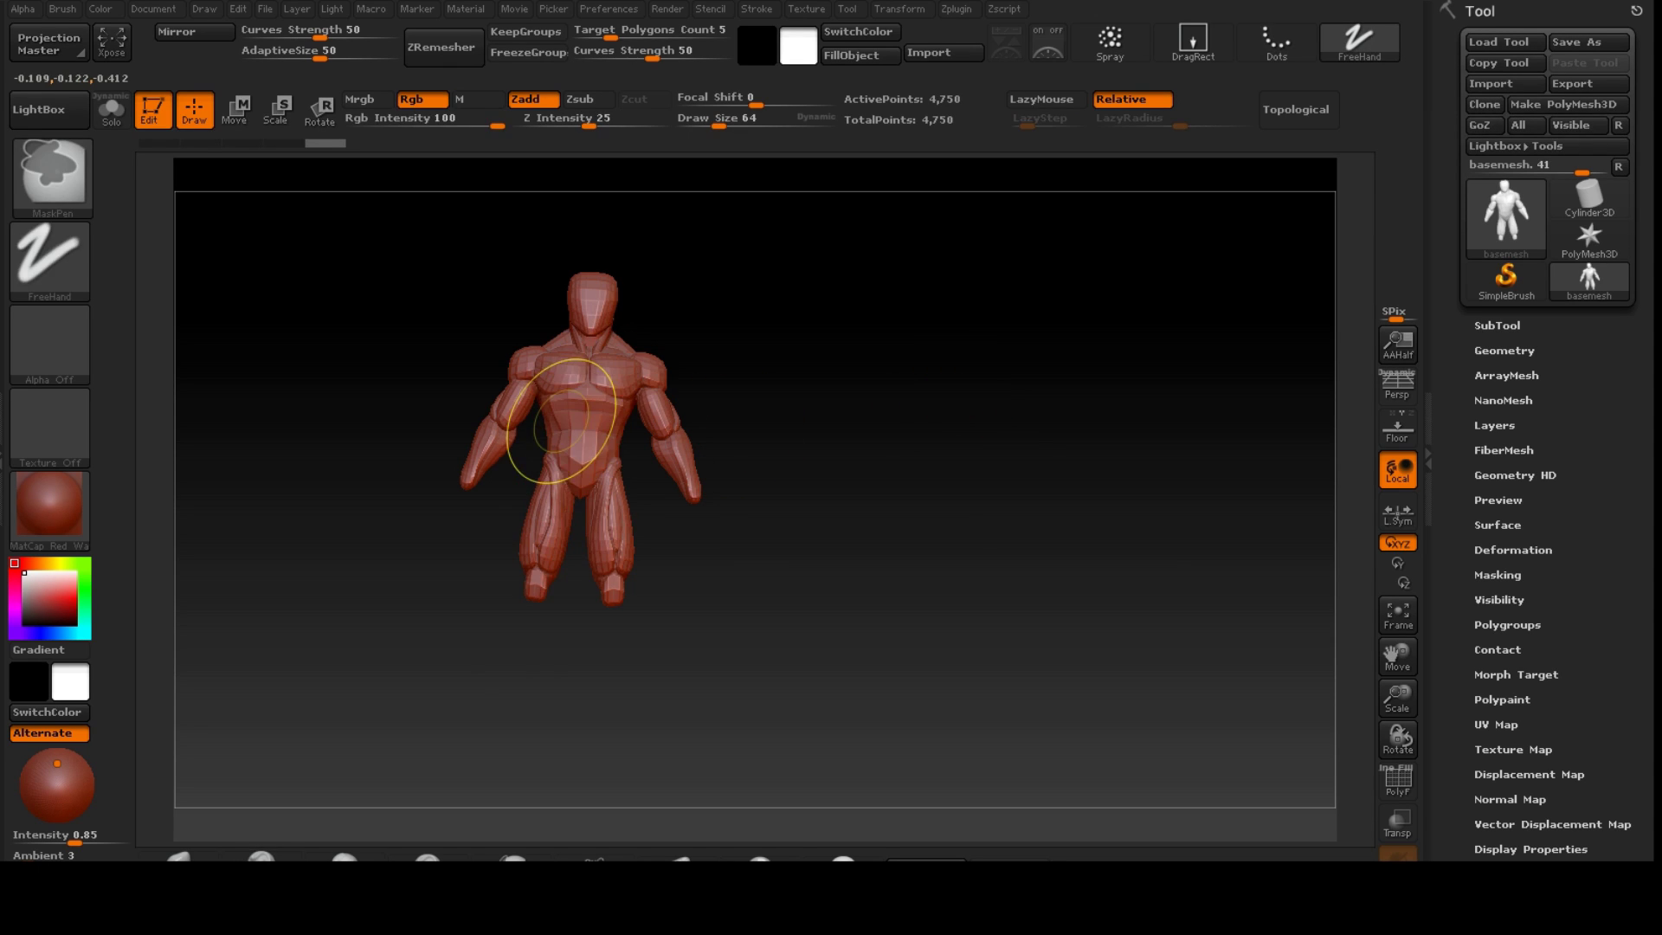
pyautogui.press('b')
pyautogui.press('m')
pyautogui.press('v')
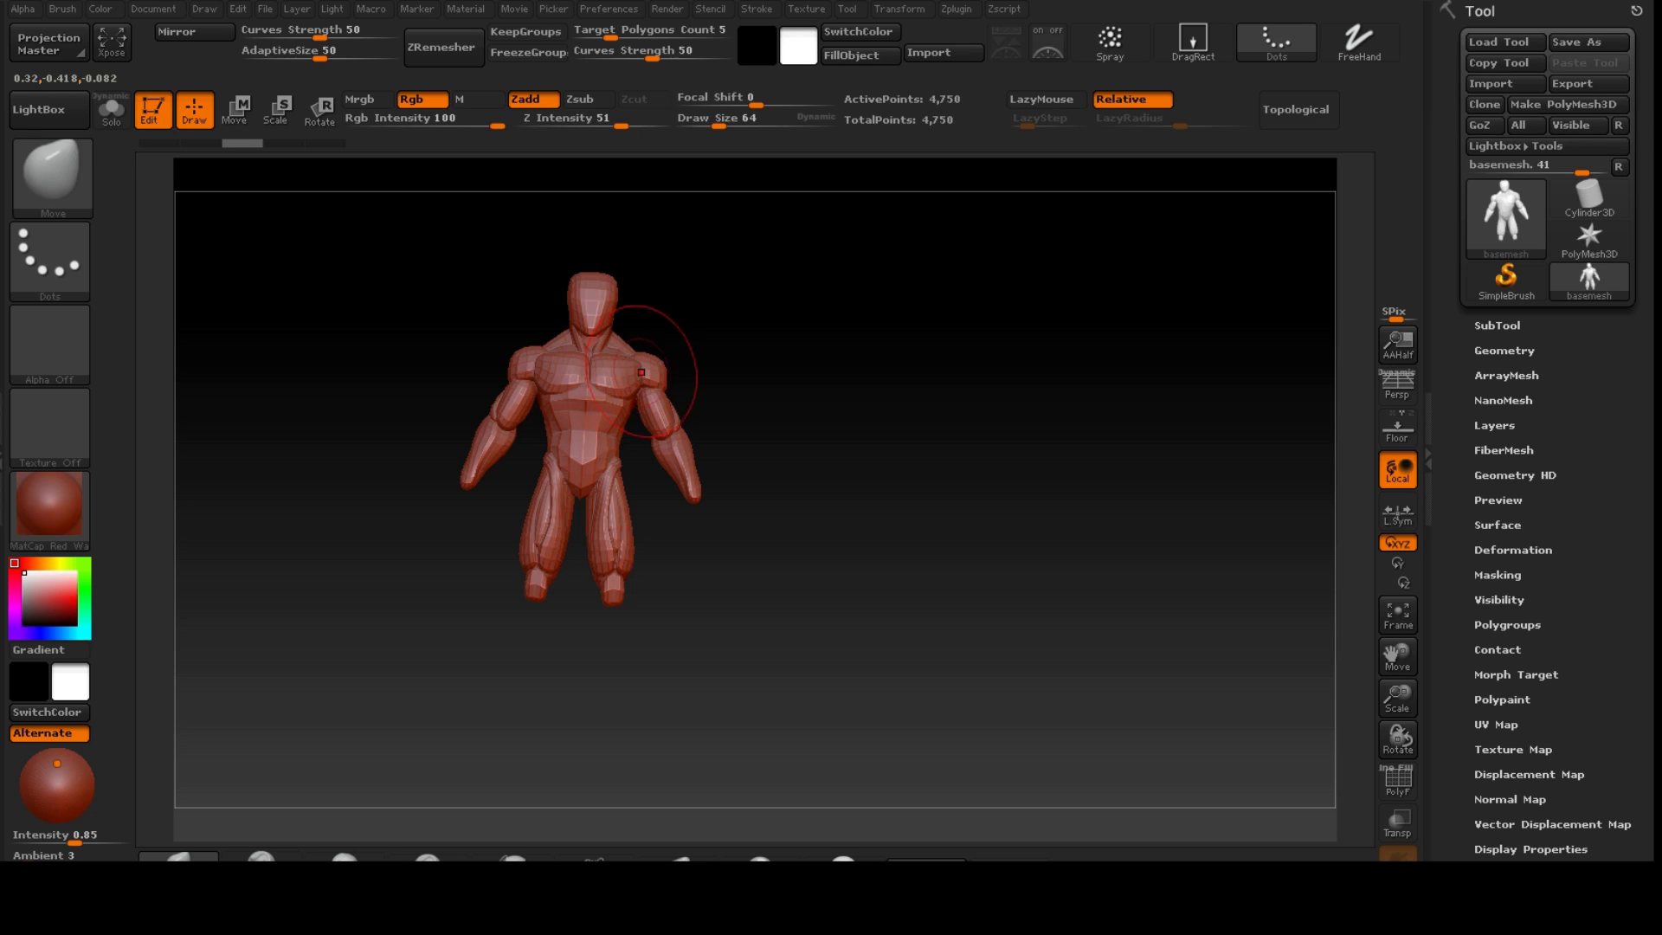
pyautogui.moveTo(630, 386)
pyautogui.mouseDown()
pyautogui.moveTo(649, 329)
pyautogui.moveTo(659, 344)
pyautogui.mouseUp()
pyautogui.press('t')
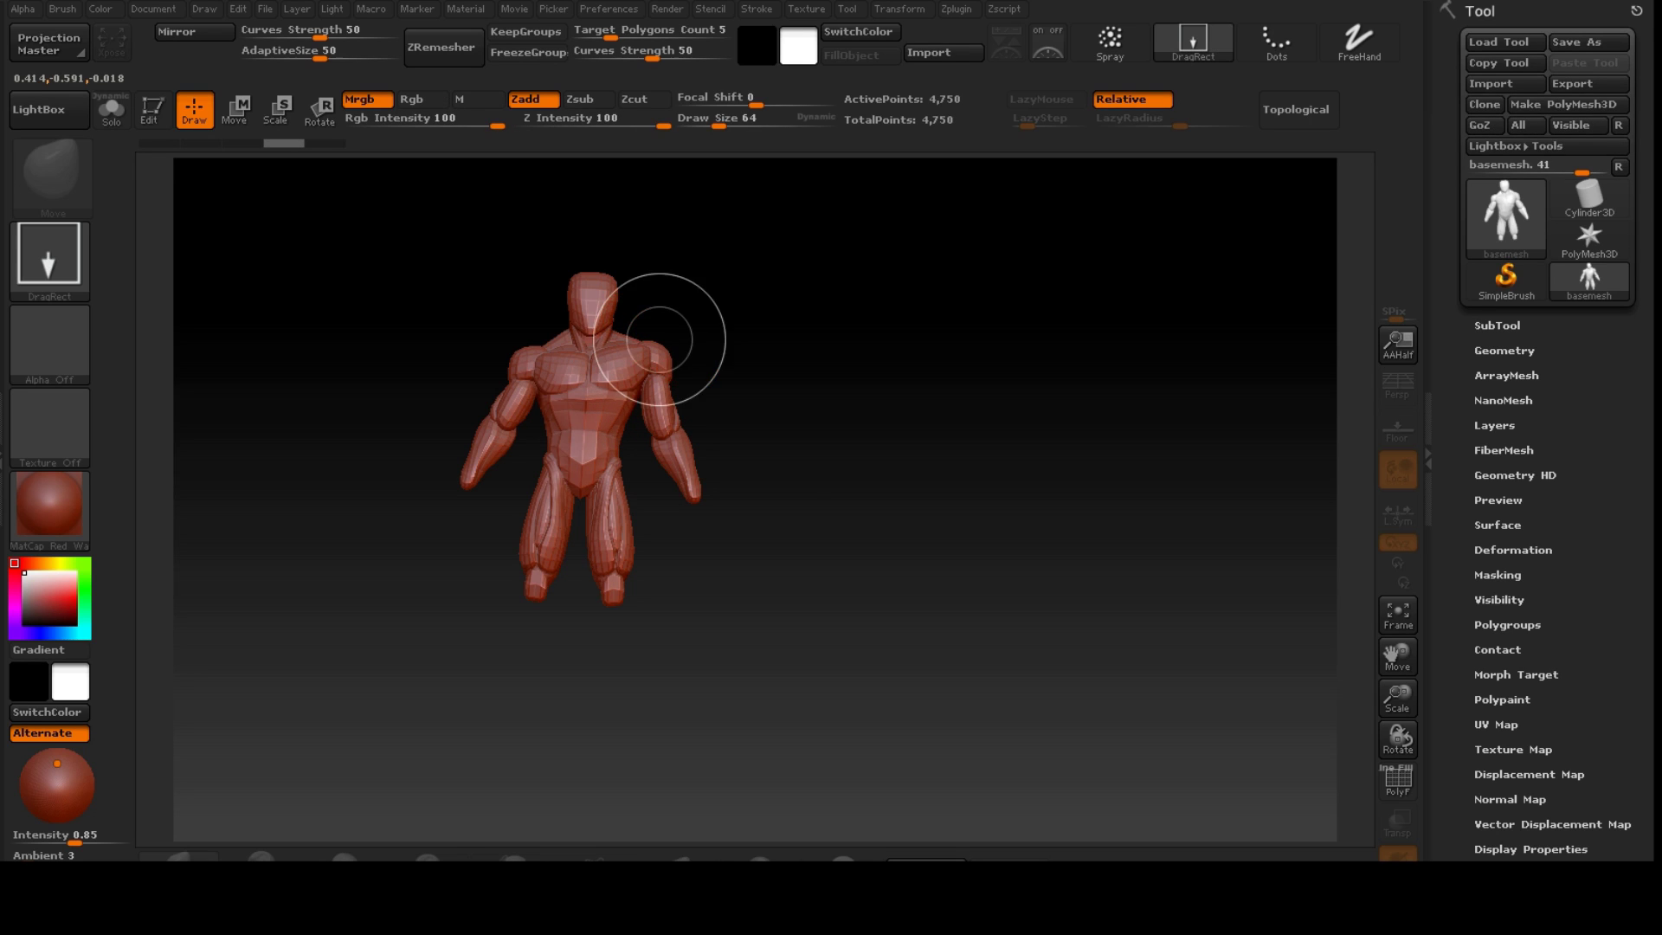
pyautogui.hotkey('ctrl', 'n')
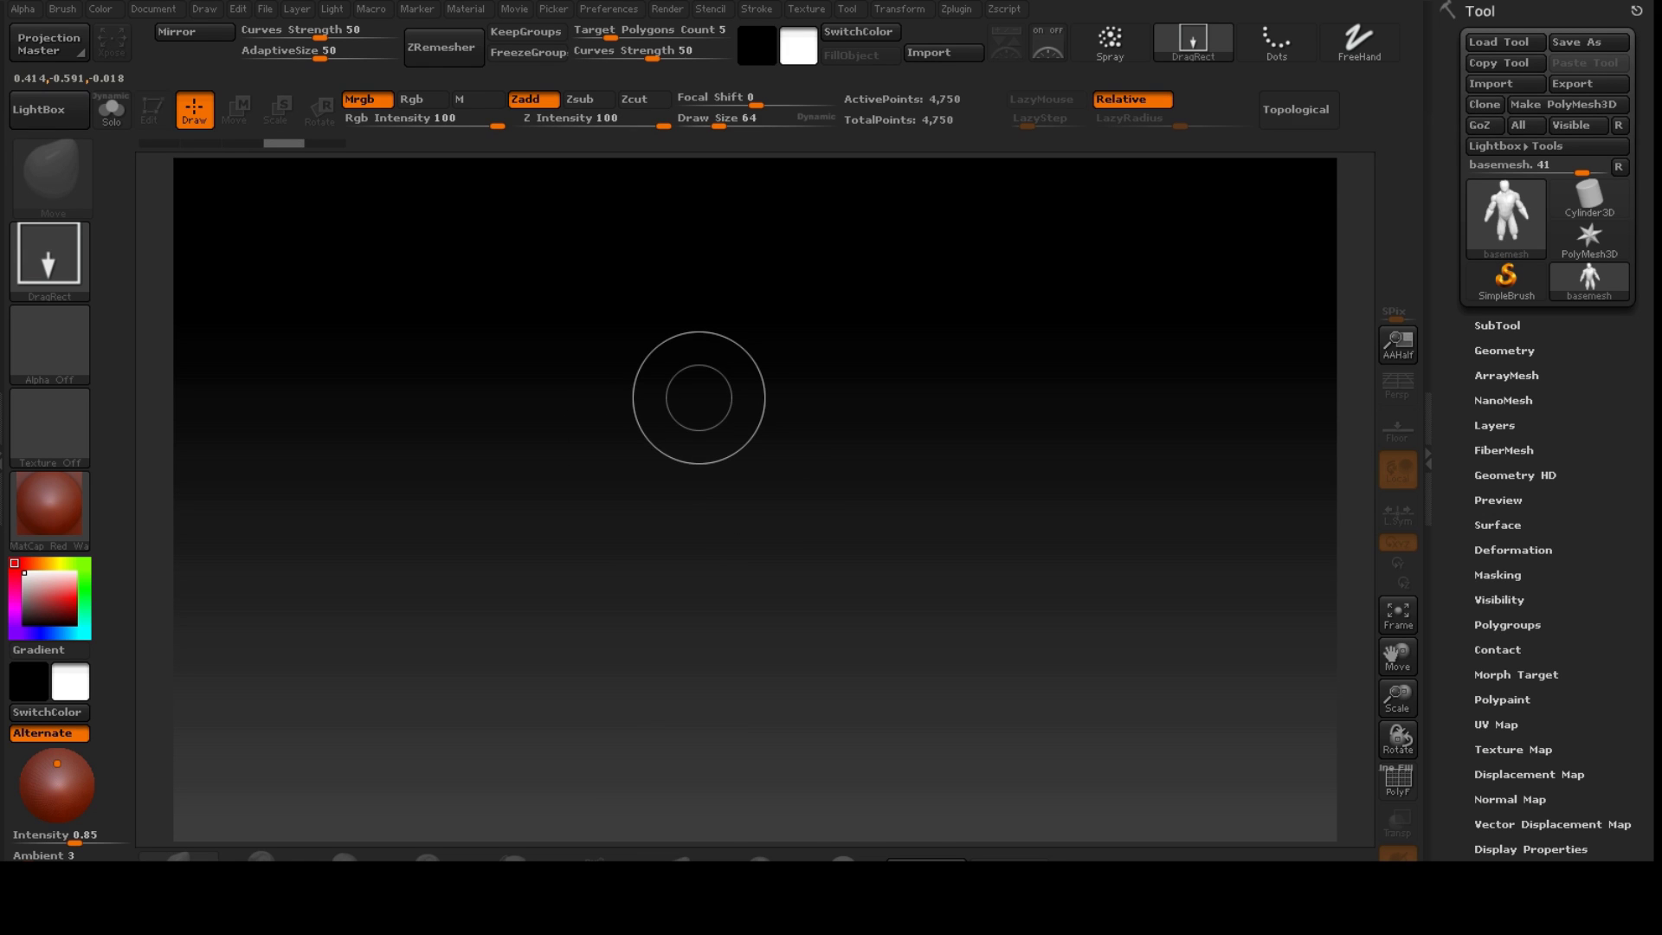
# - Draw another figure, toggle Edit mode on and off, and clear the canvas
pyautogui.moveTo(699, 398); pyautogui.dragTo(719, 671)
pyautogui.press('t')
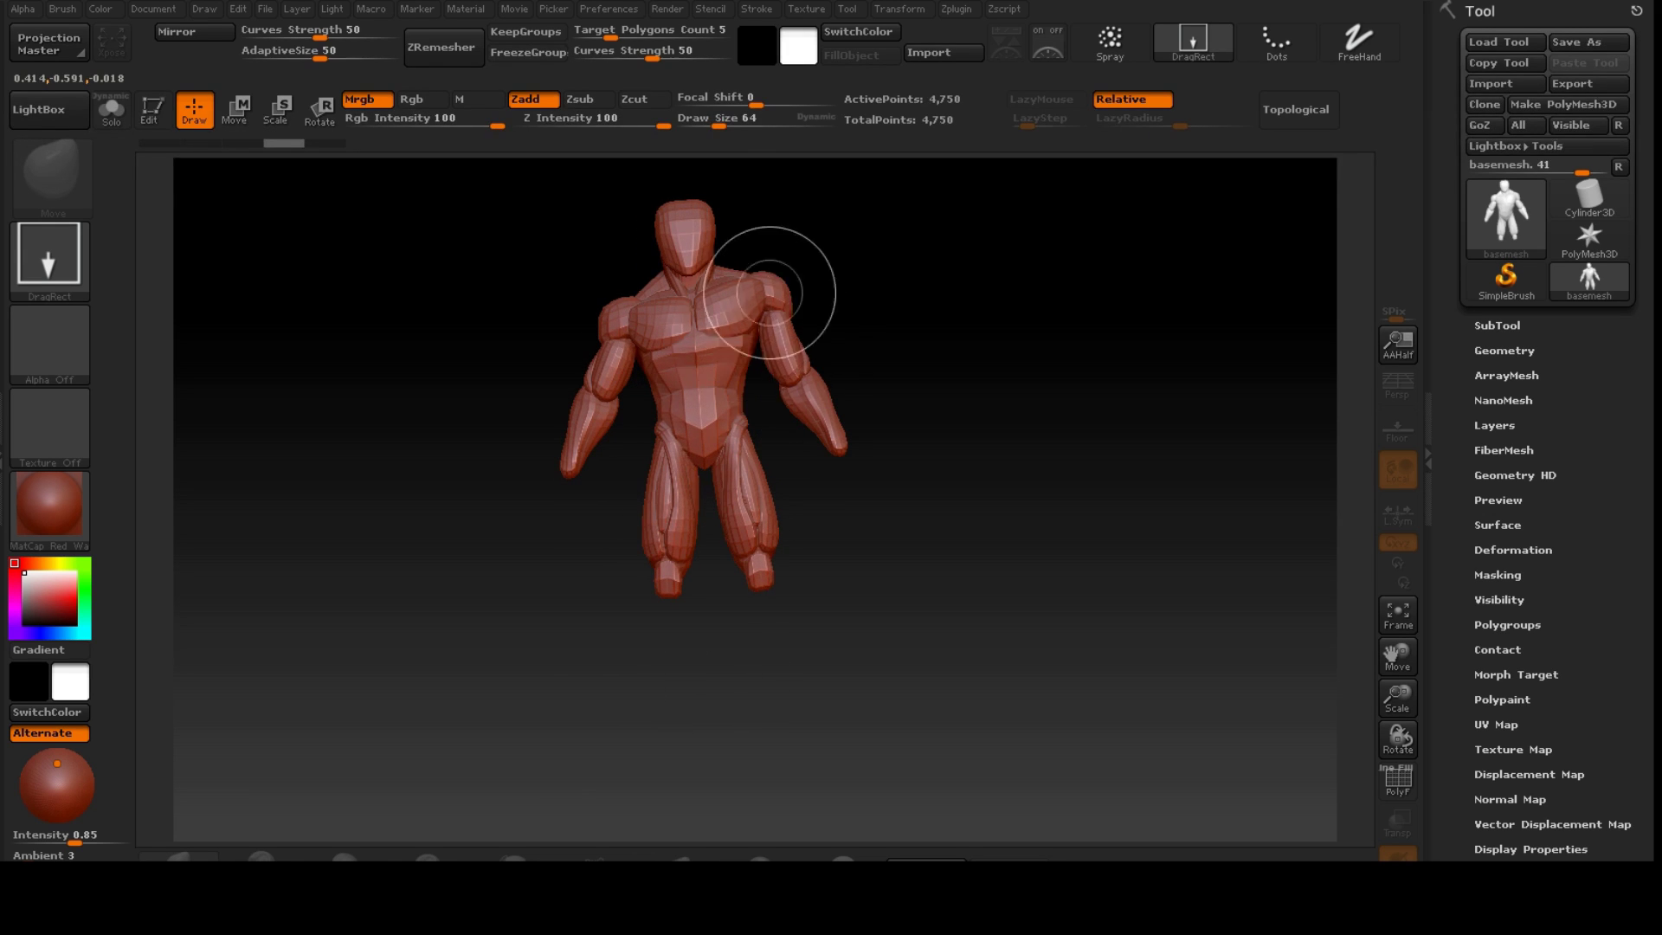
pyautogui.press('t')
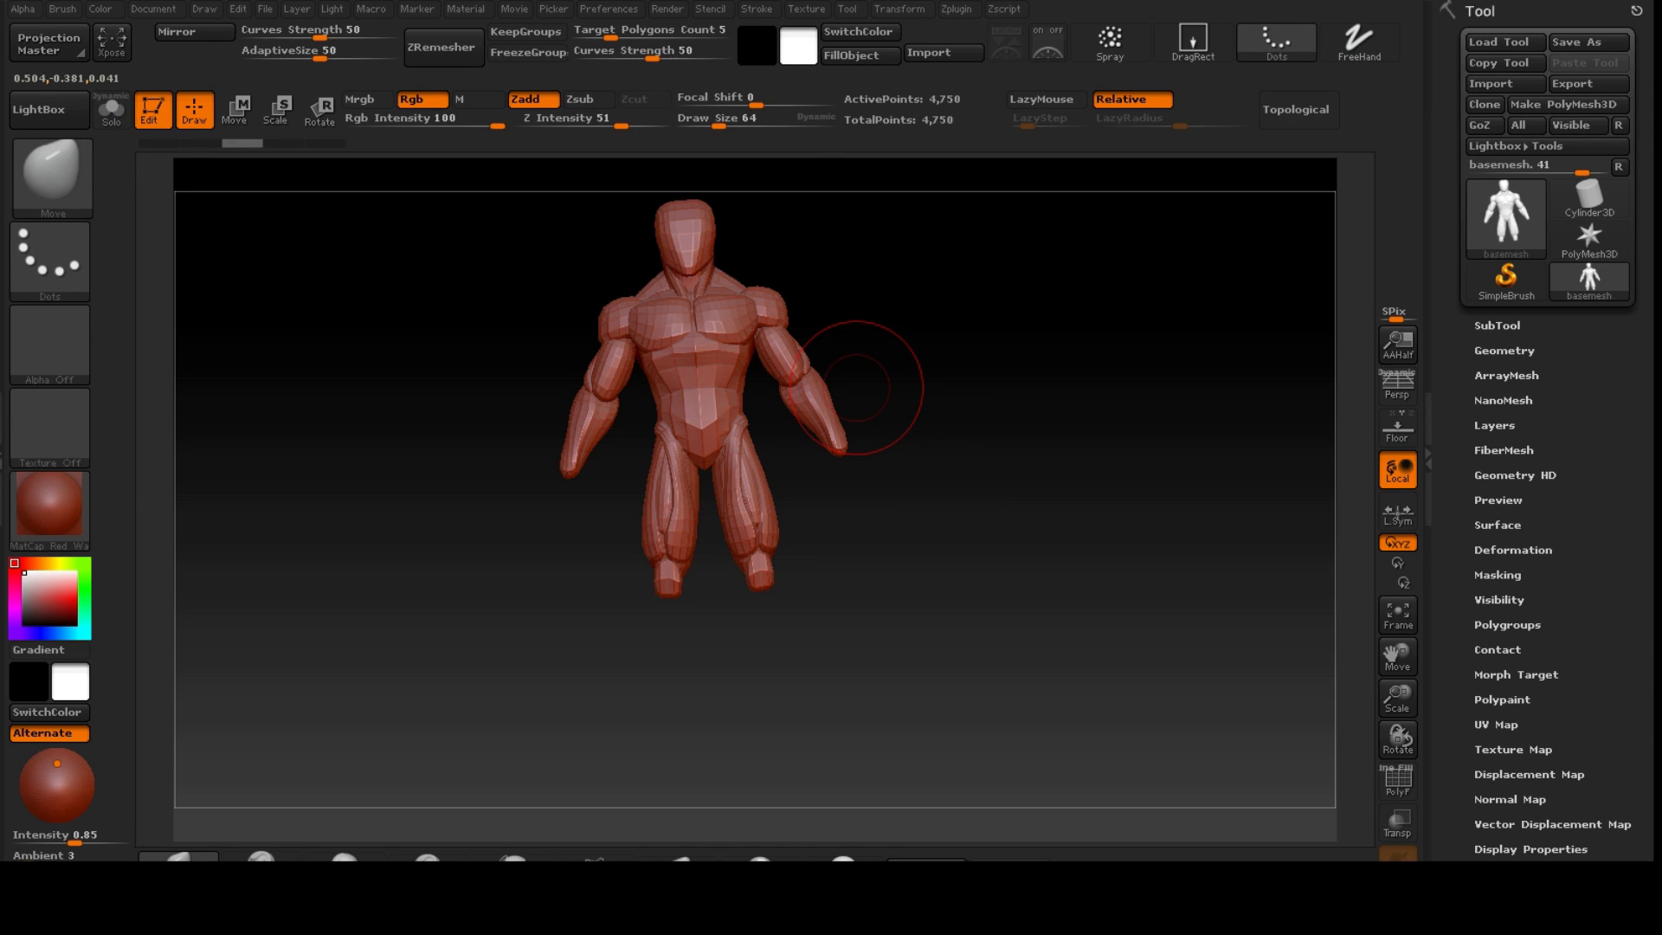
pyautogui.press('t')
pyautogui.hotkey('ctrl', 'n')
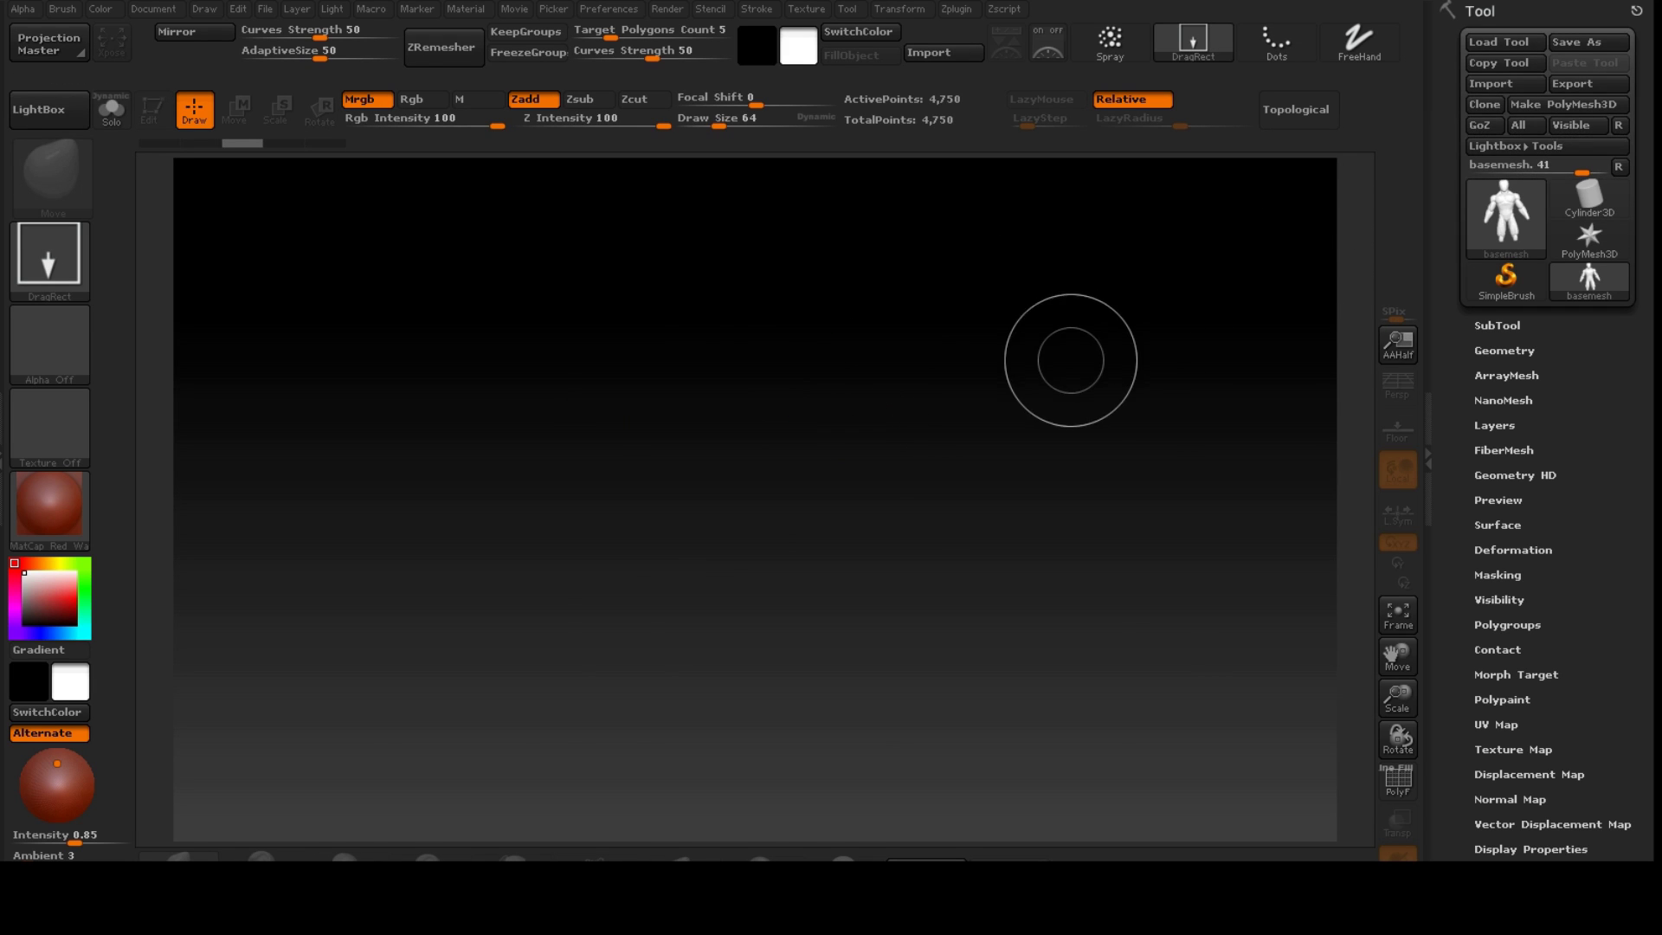
# - Draw the figure again in Edit mode and pan down to bring its head into view
pyautogui.moveTo(701, 283); pyautogui.dragTo(719, 605)
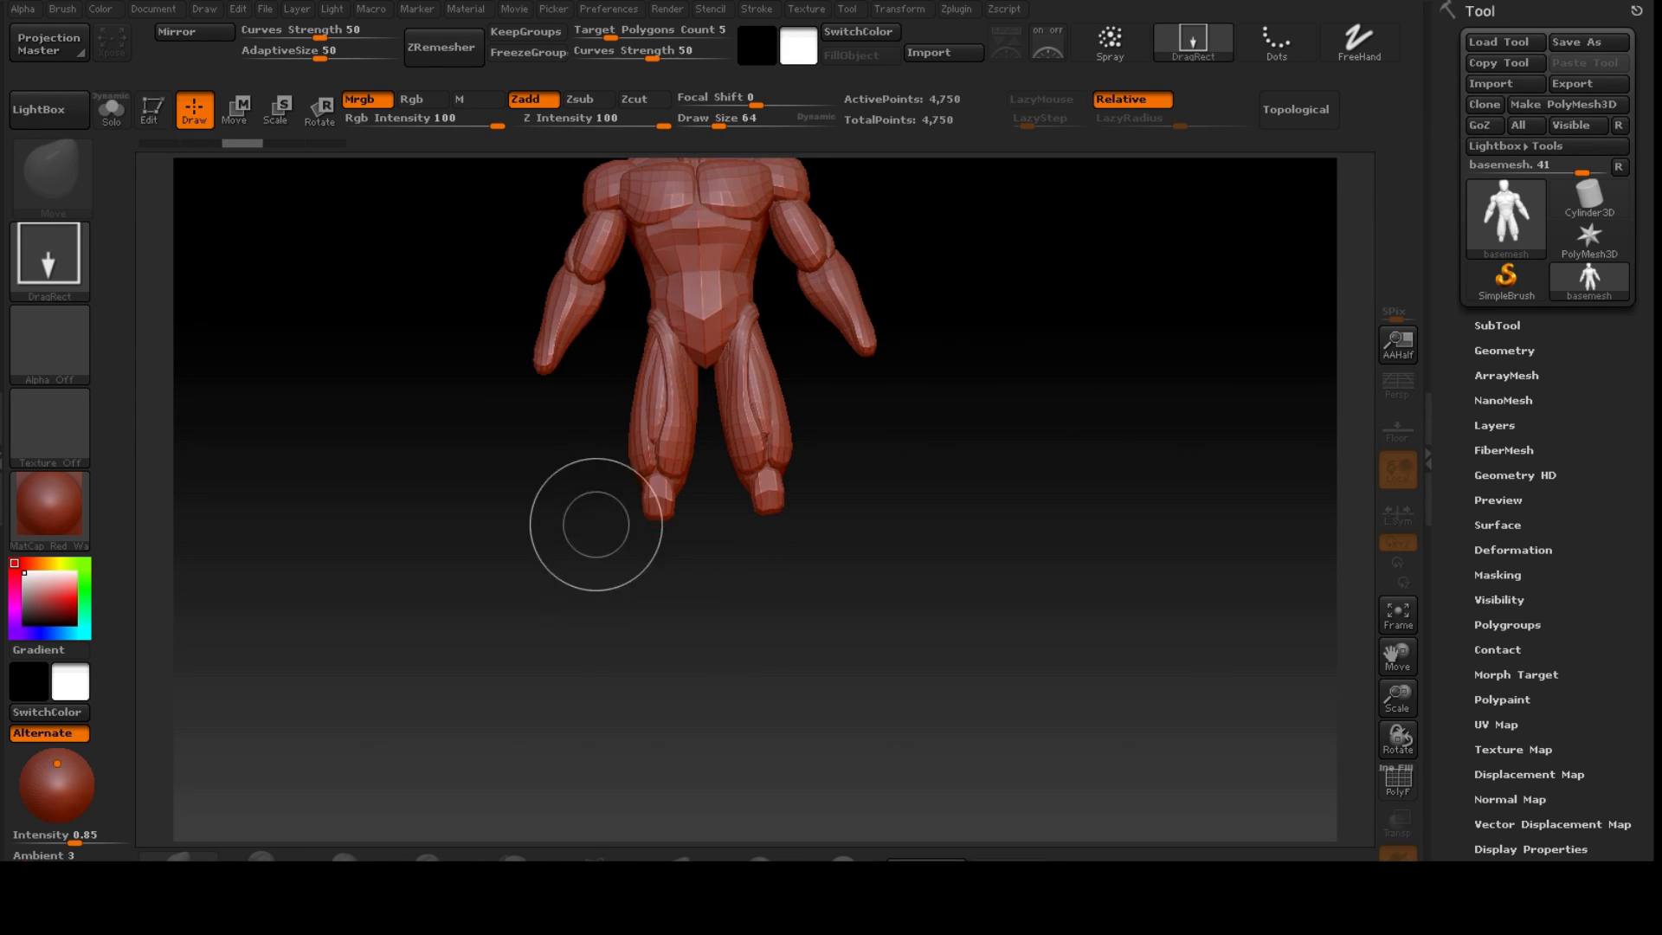
pyautogui.press('t')
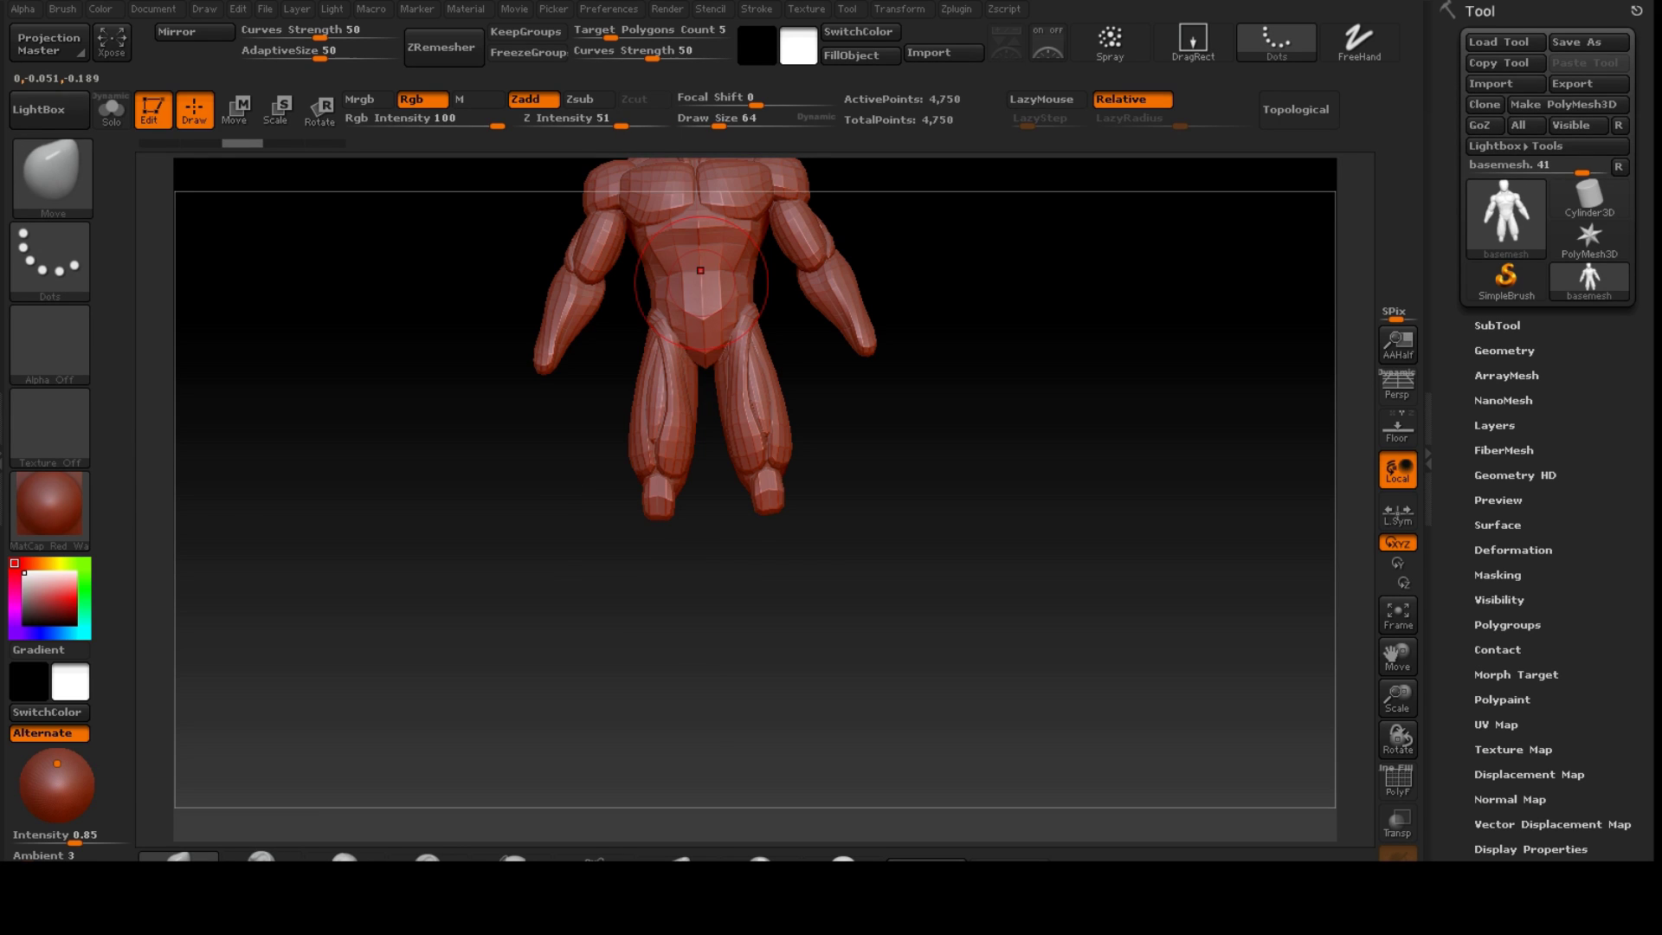
pyautogui.keyDown('alt'); pyautogui.moveTo(690, 532); pyautogui.dragTo(670, 713); pyautogui.keyUp('alt')
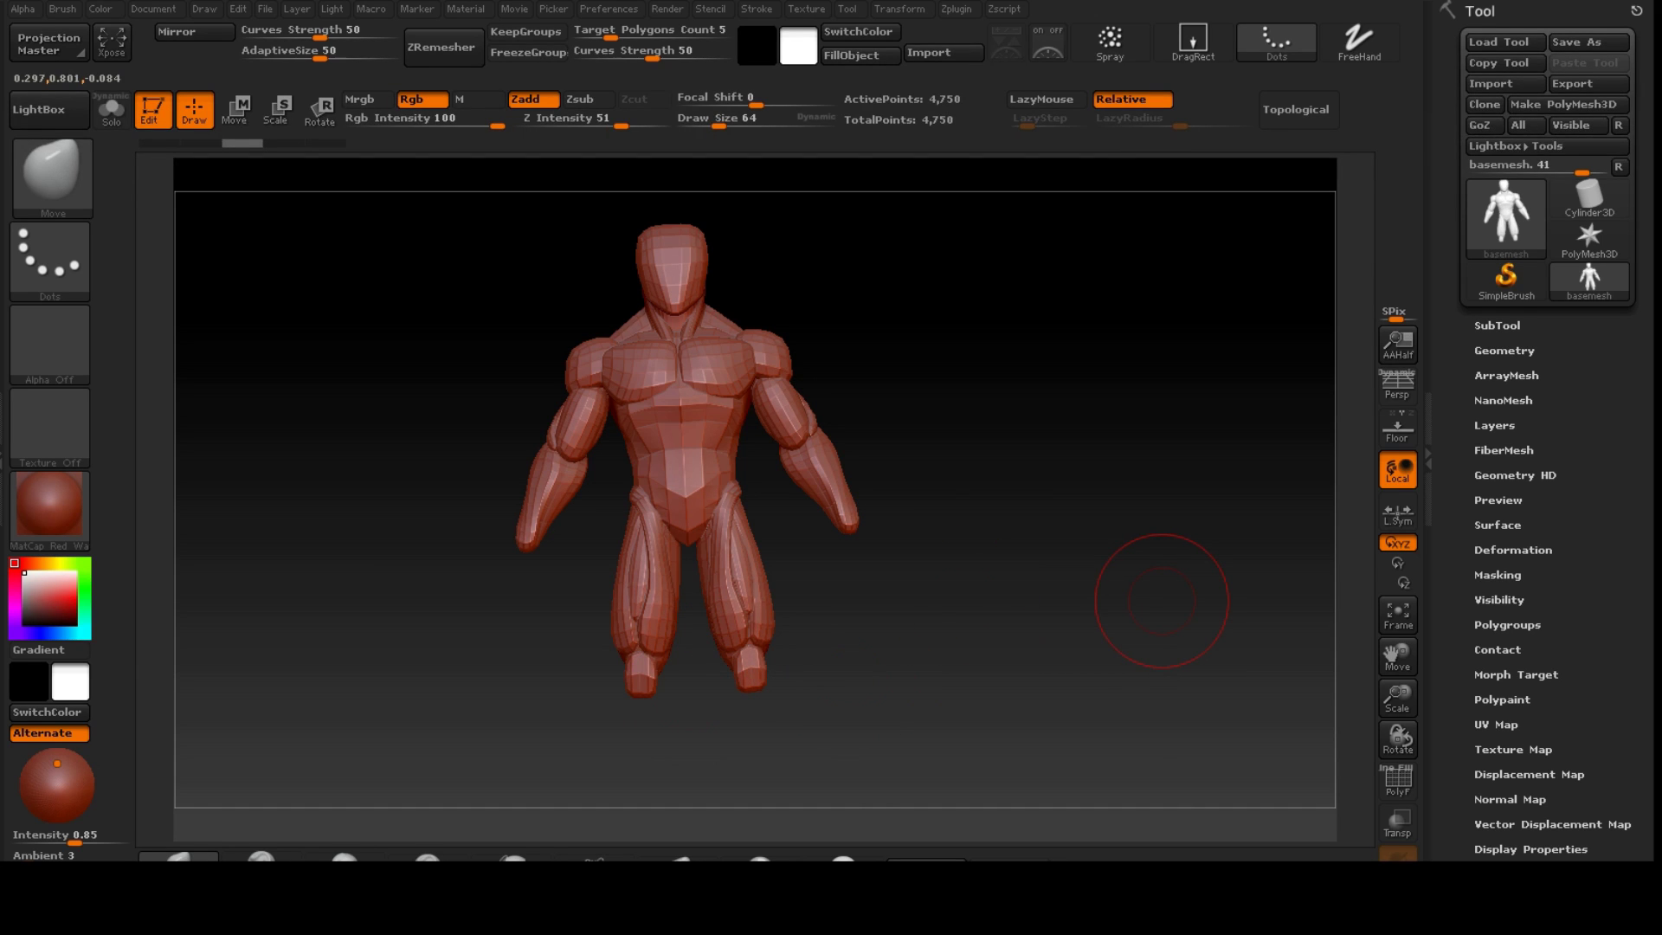
# - Bring Blender to the front and add a new mesh cube to the scene
pyautogui.hotkey('alt', 'Tab')
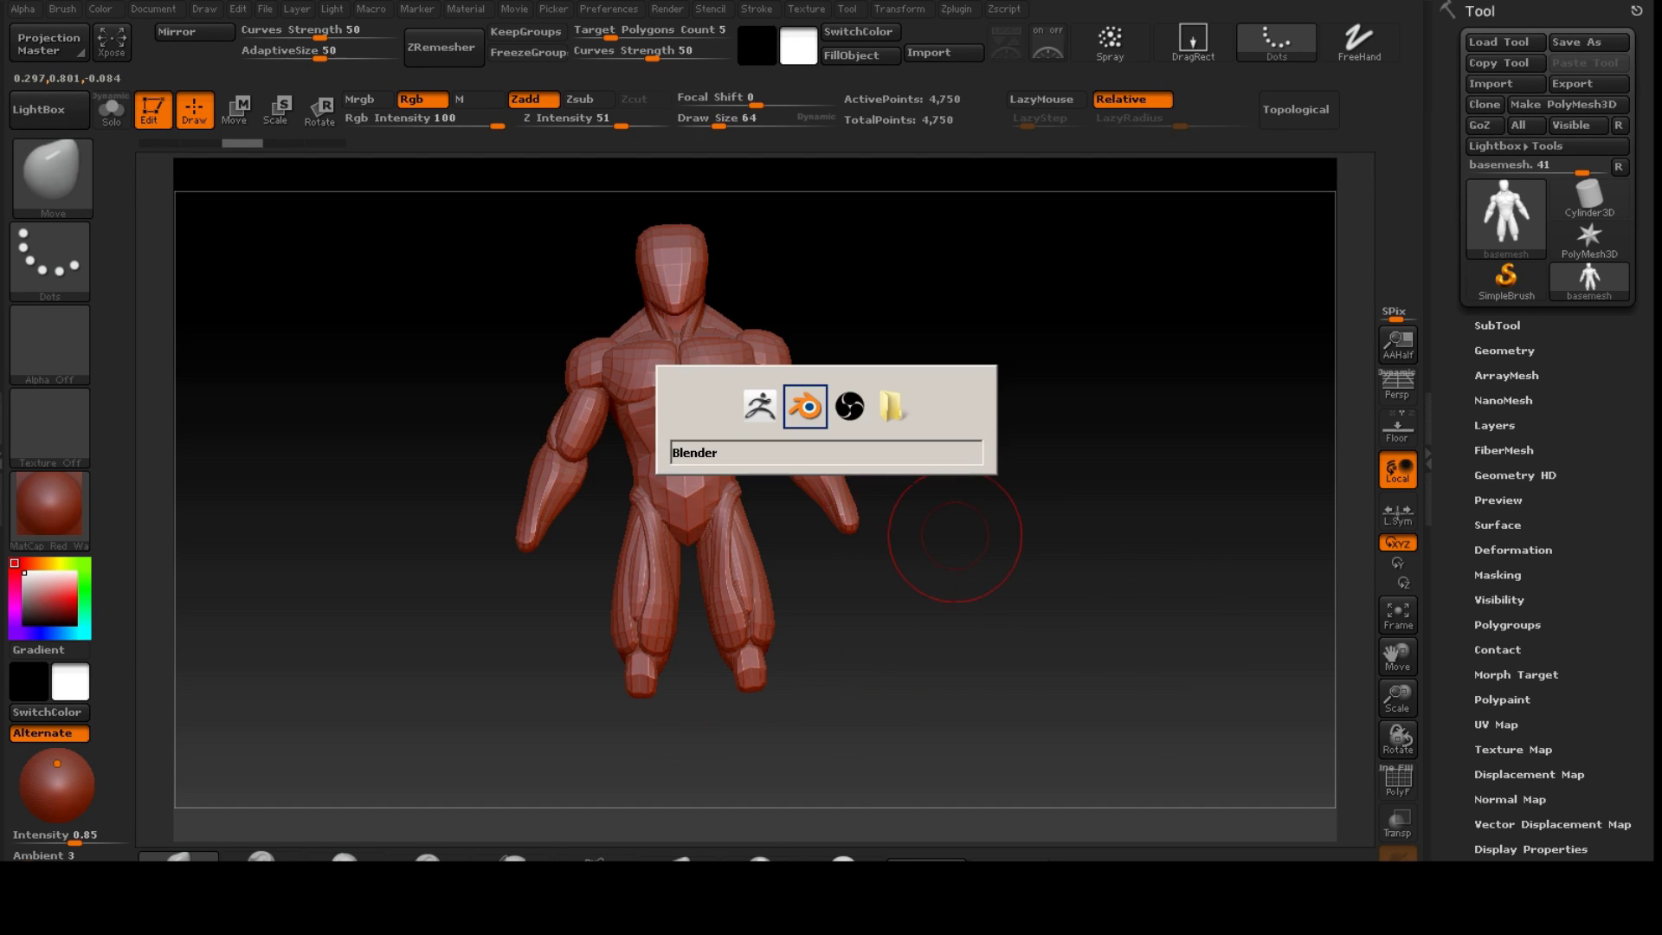
pyautogui.press('Escape')
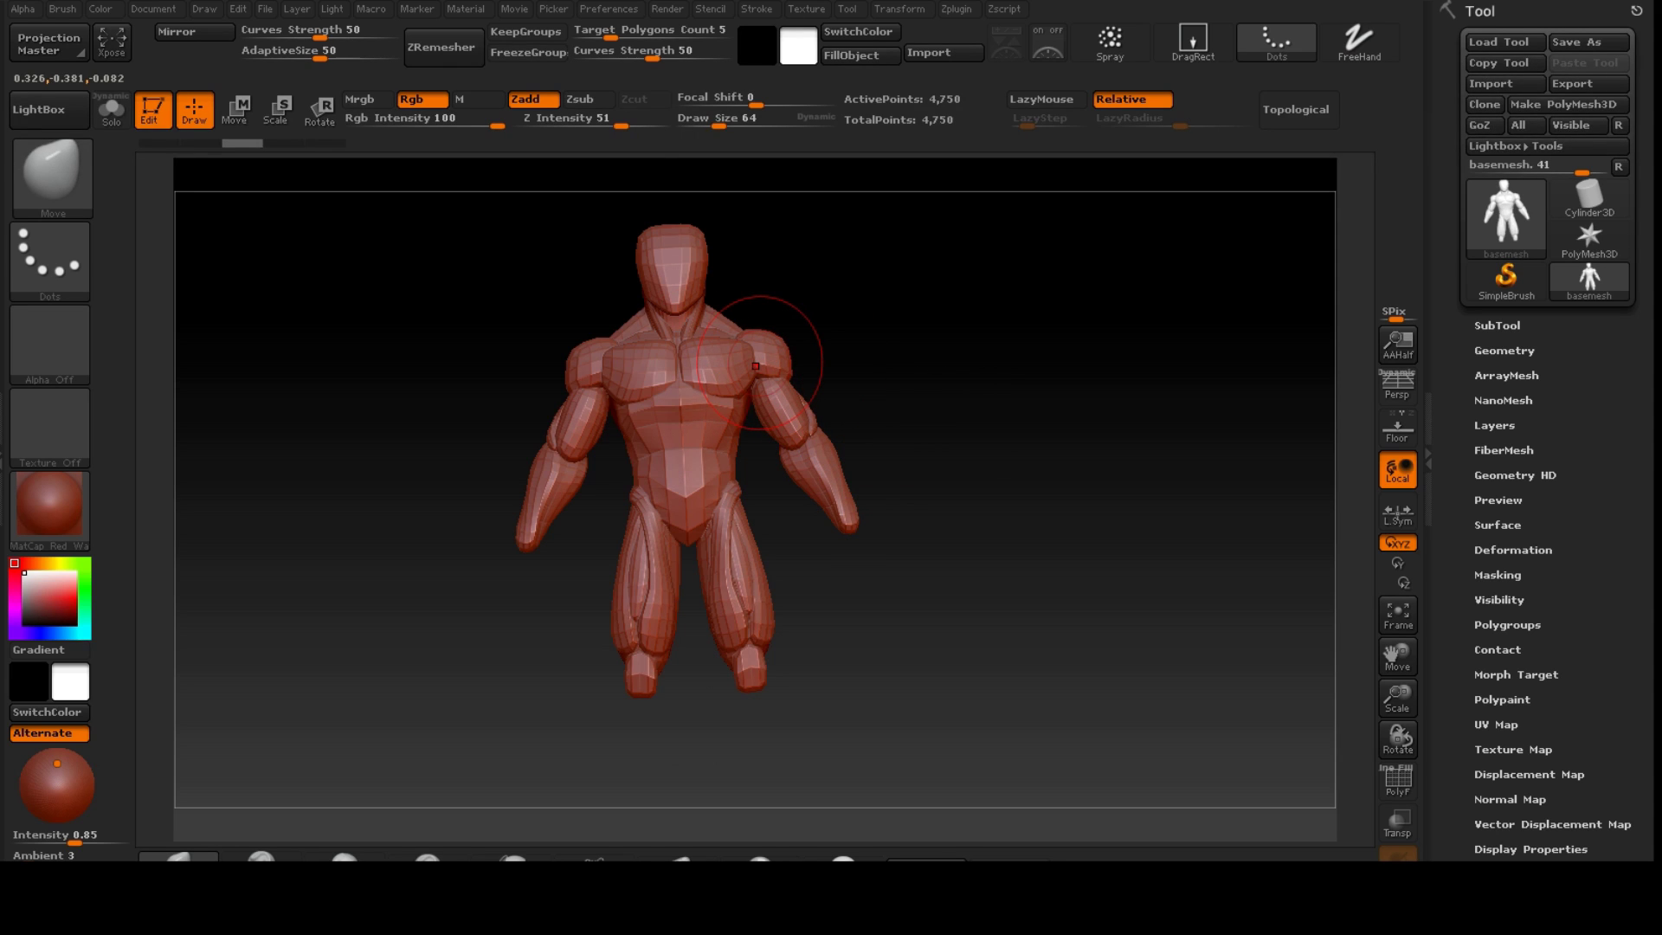
pyautogui.hotkey('alt', 'Tab')
pyautogui.press('Escape')
pyautogui.hotkey('alt', 'Tab')
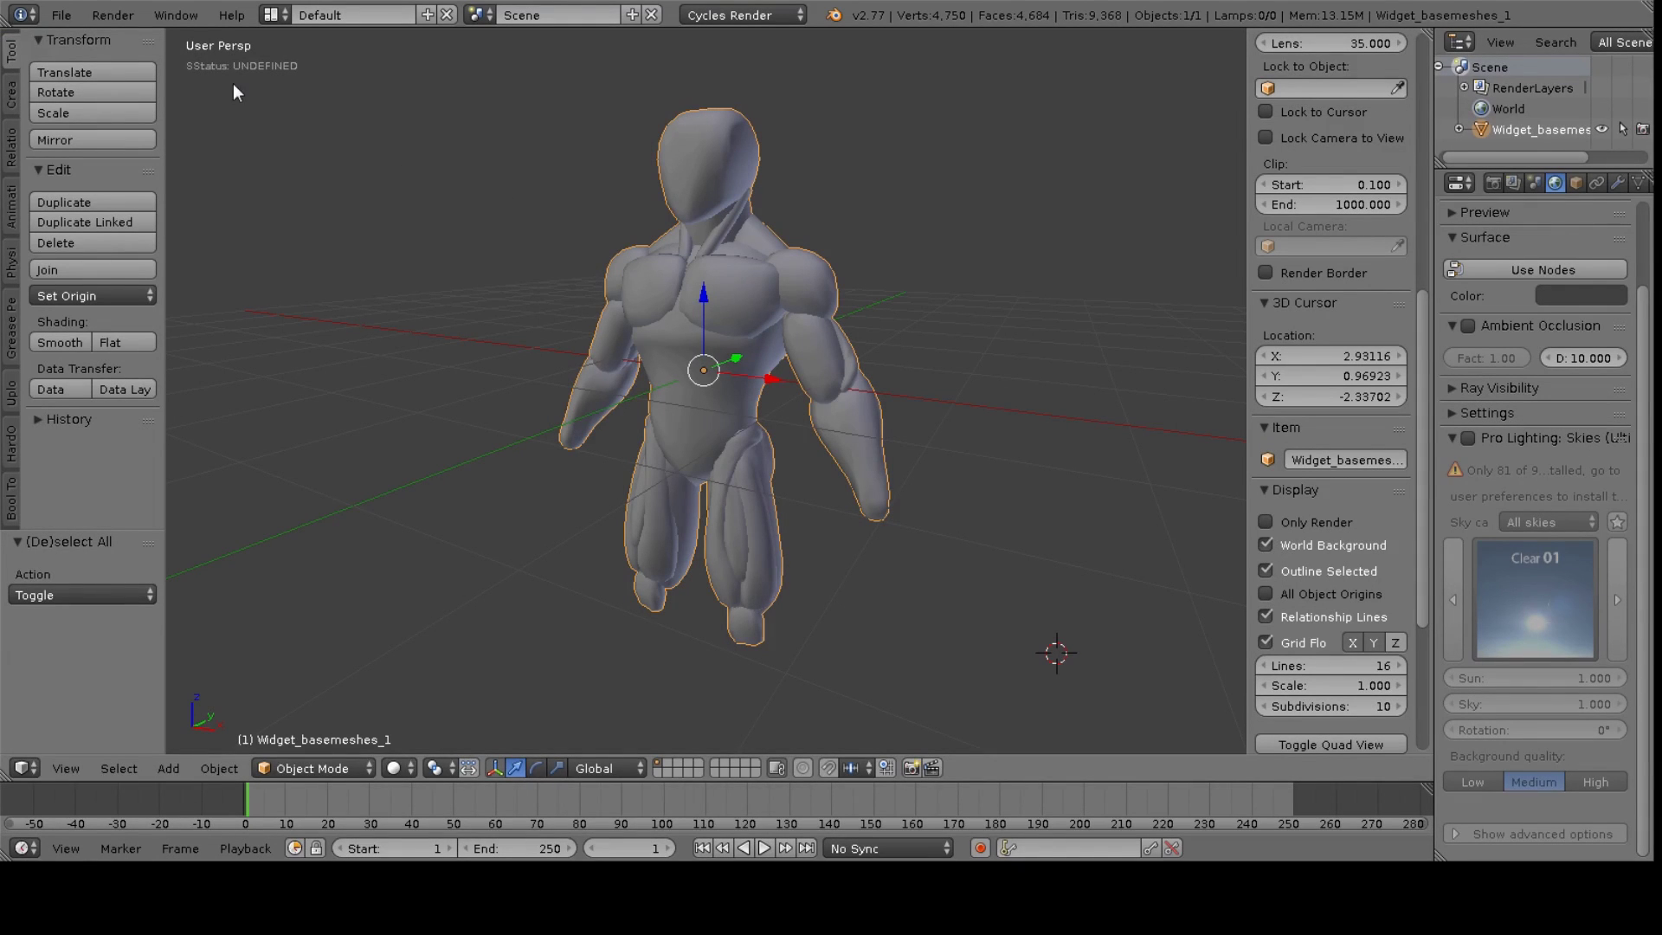
pyautogui.hotkey('shift', 'a')
pyautogui.moveTo(273, 171)
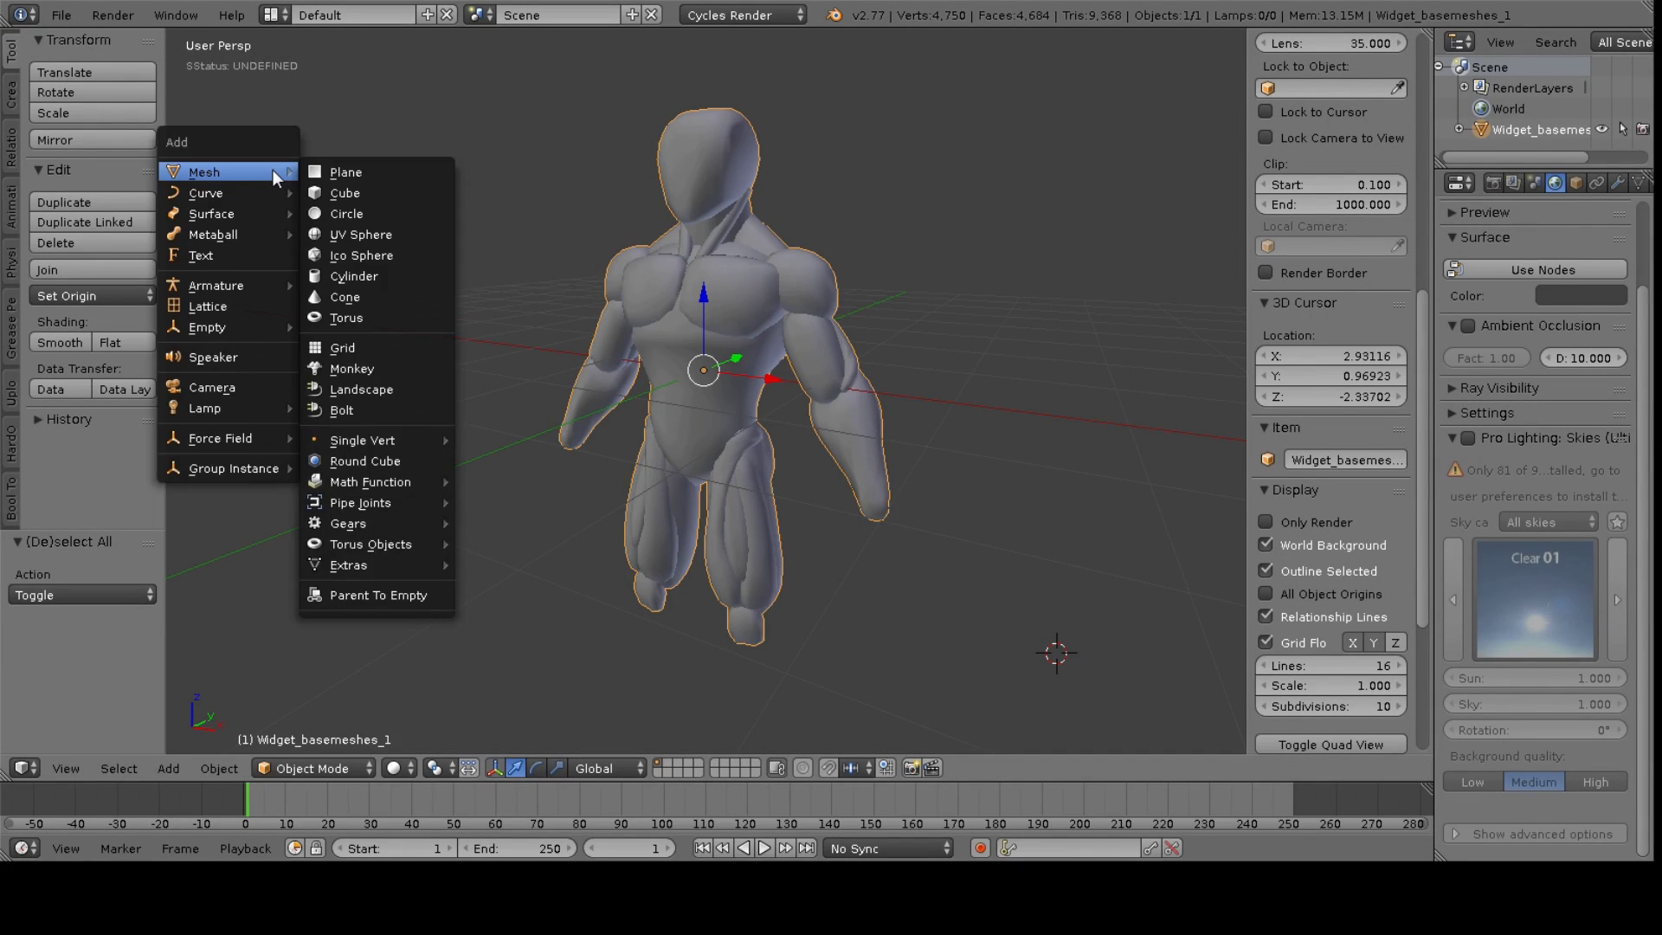
pyautogui.click(343, 196)
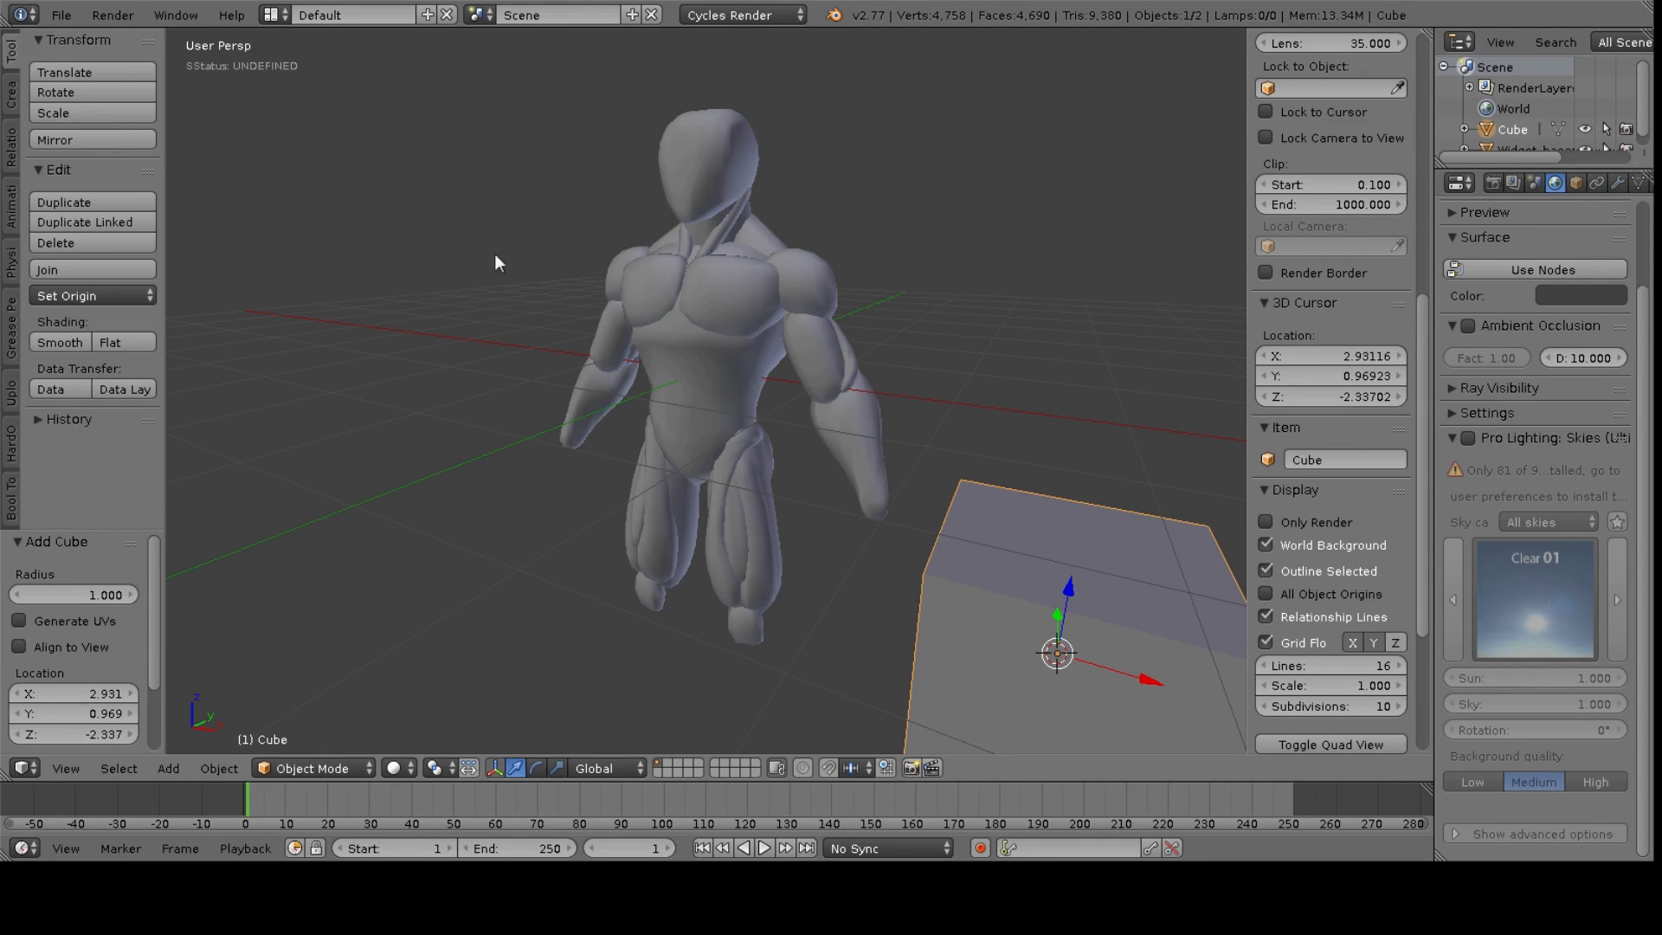
# - Place the cube above the head, scale it to 0.343, and lower it 0.496 along Z onto the head
pyautogui.press('g')
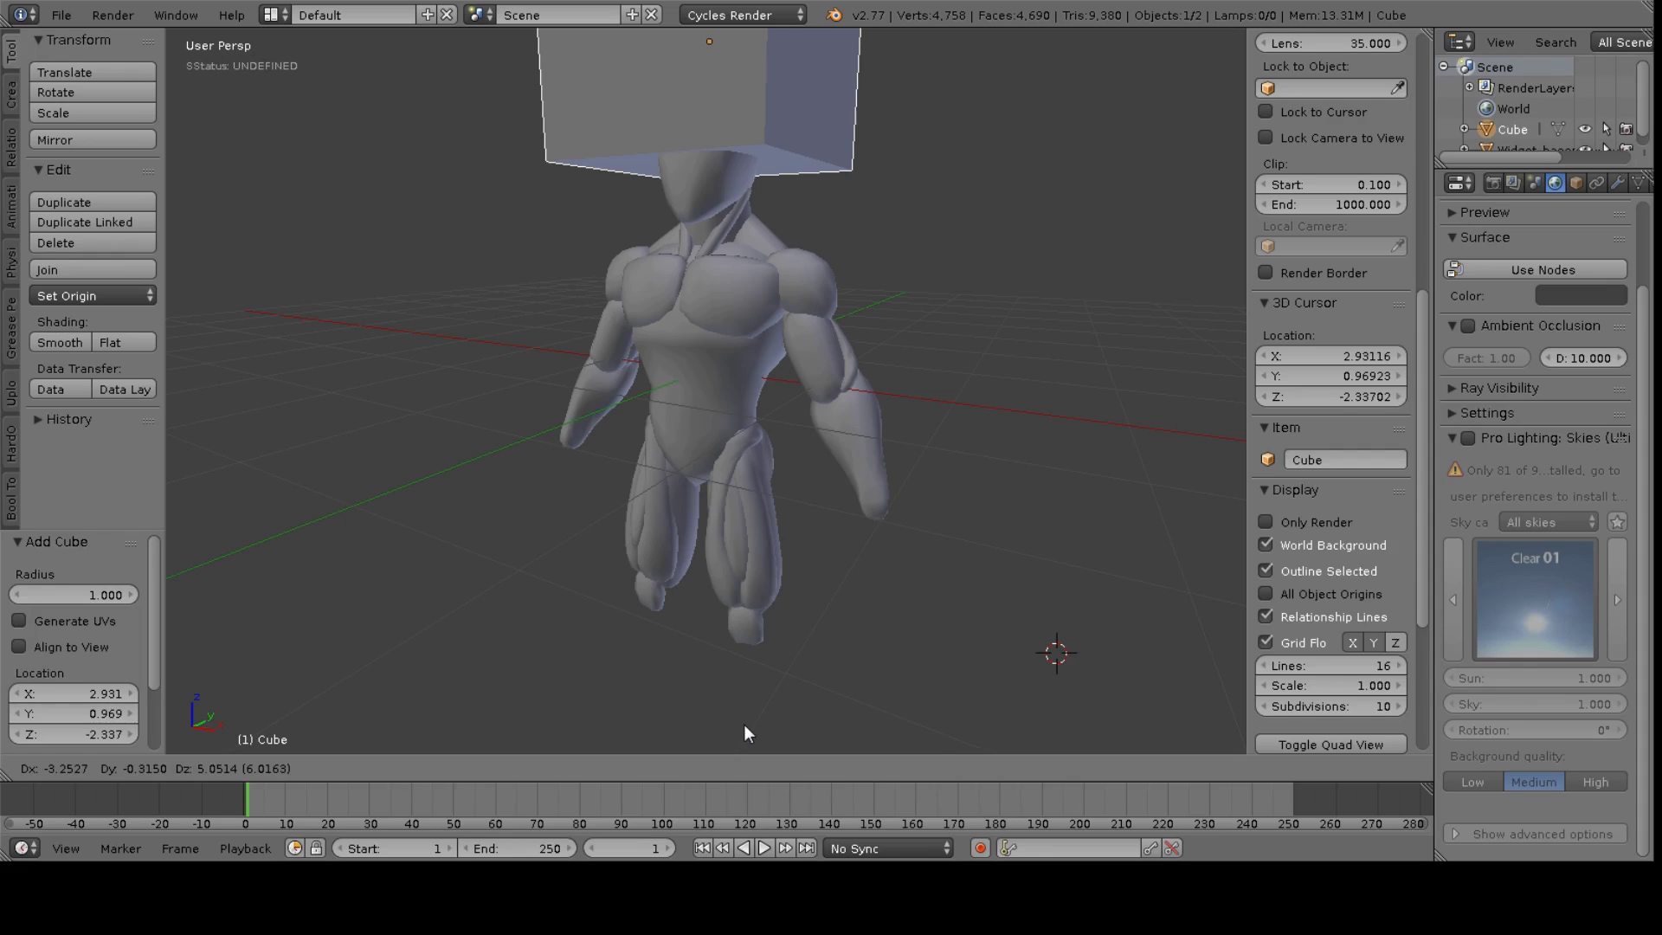
pyautogui.click(744, 723)
pyautogui.press('s')
pyautogui.click(797, 623)
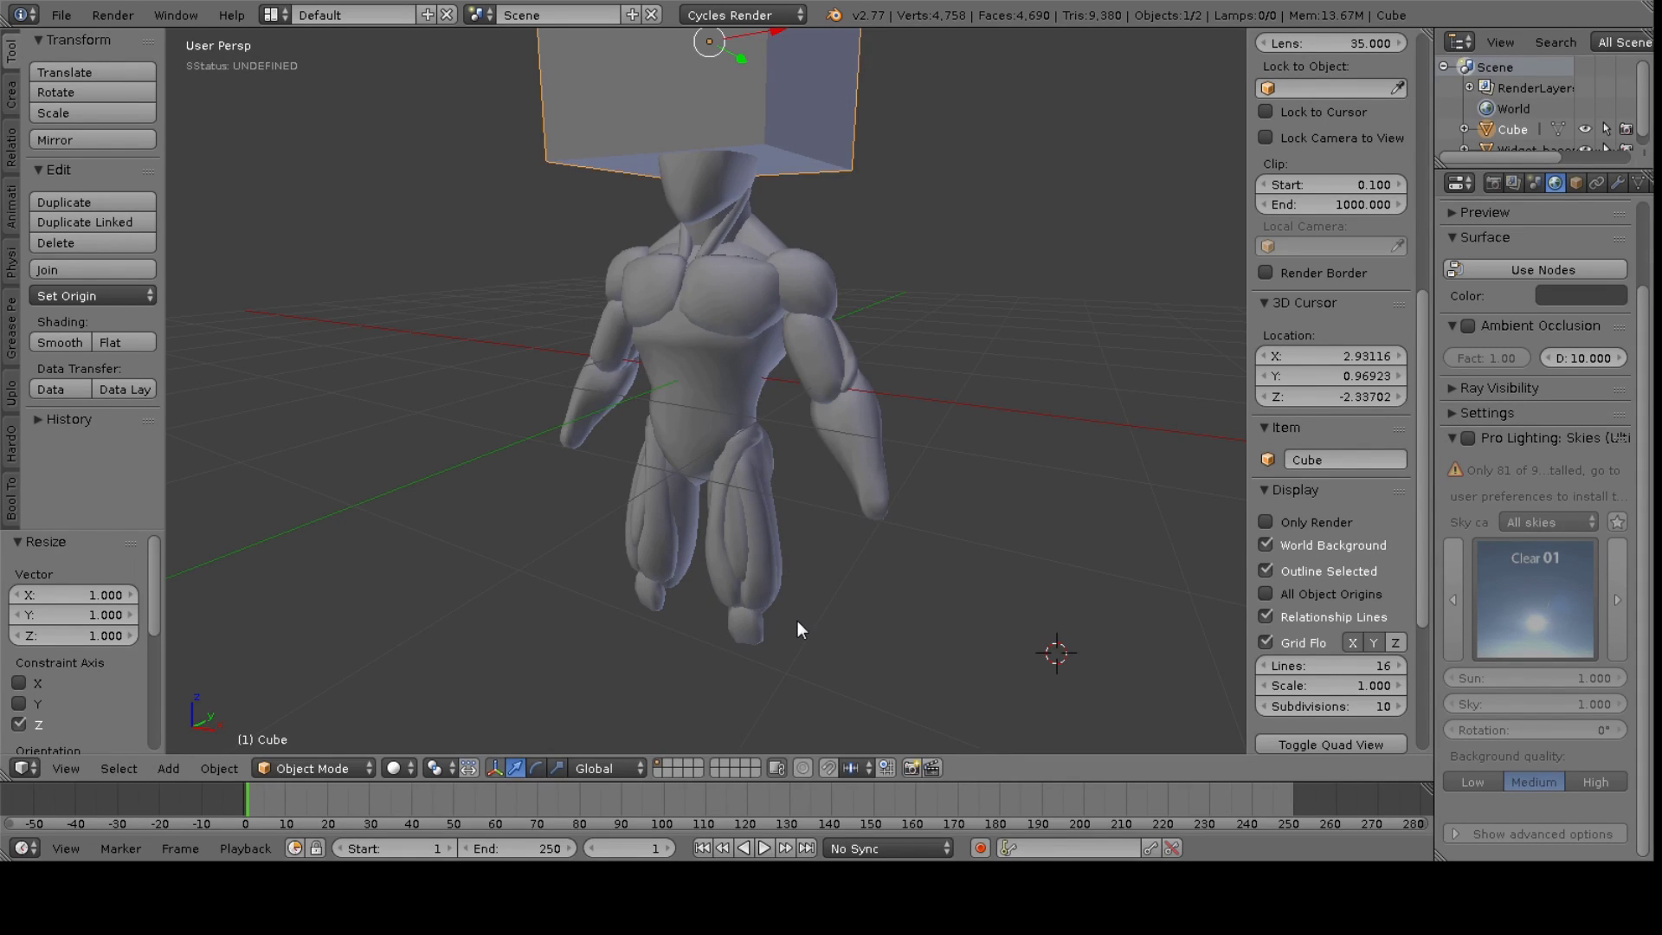
pyautogui.press('s')
pyautogui.press('z')
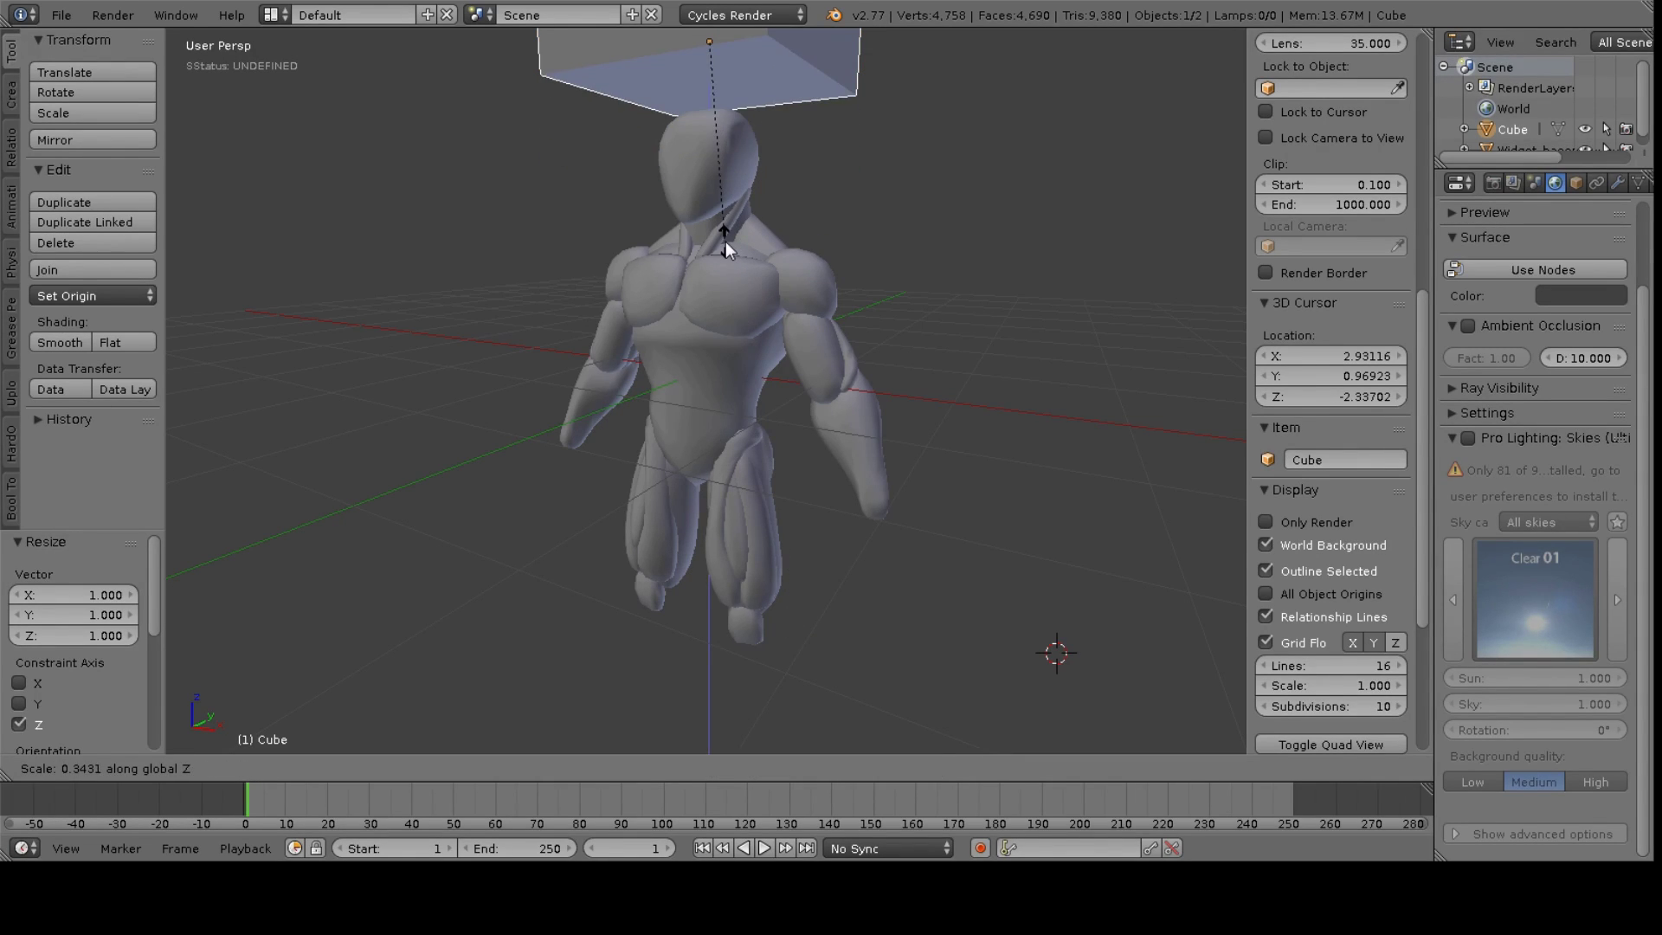
pyautogui.click(726, 243)
pyautogui.press('g')
pyautogui.press('z')
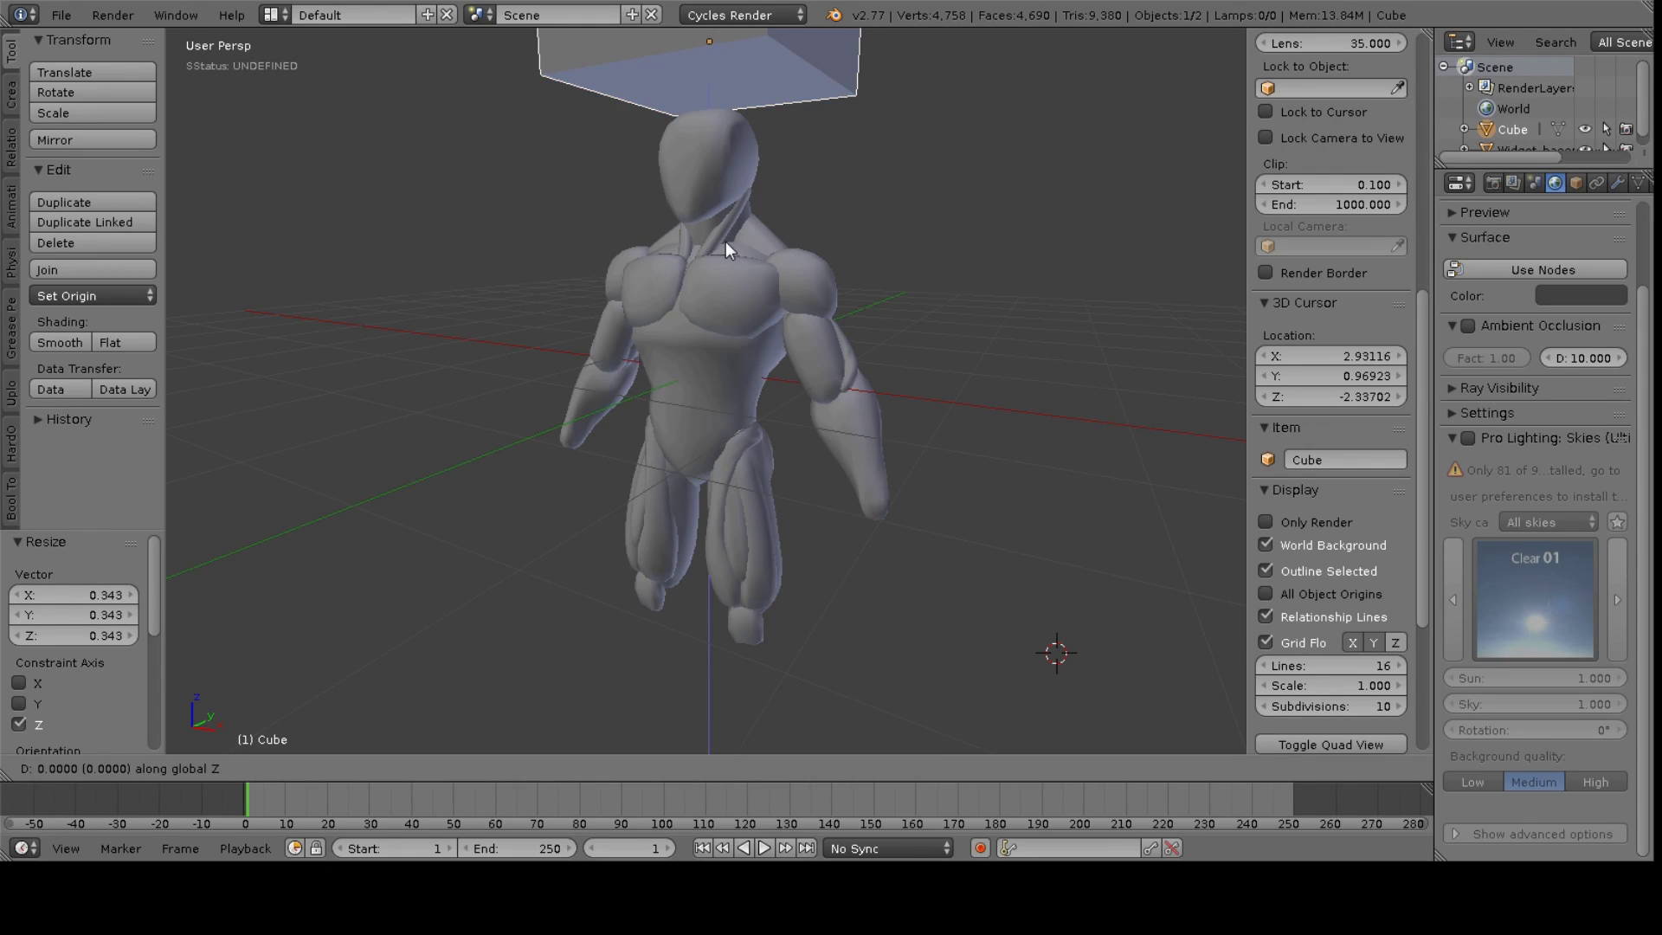
pyautogui.click(724, 305)
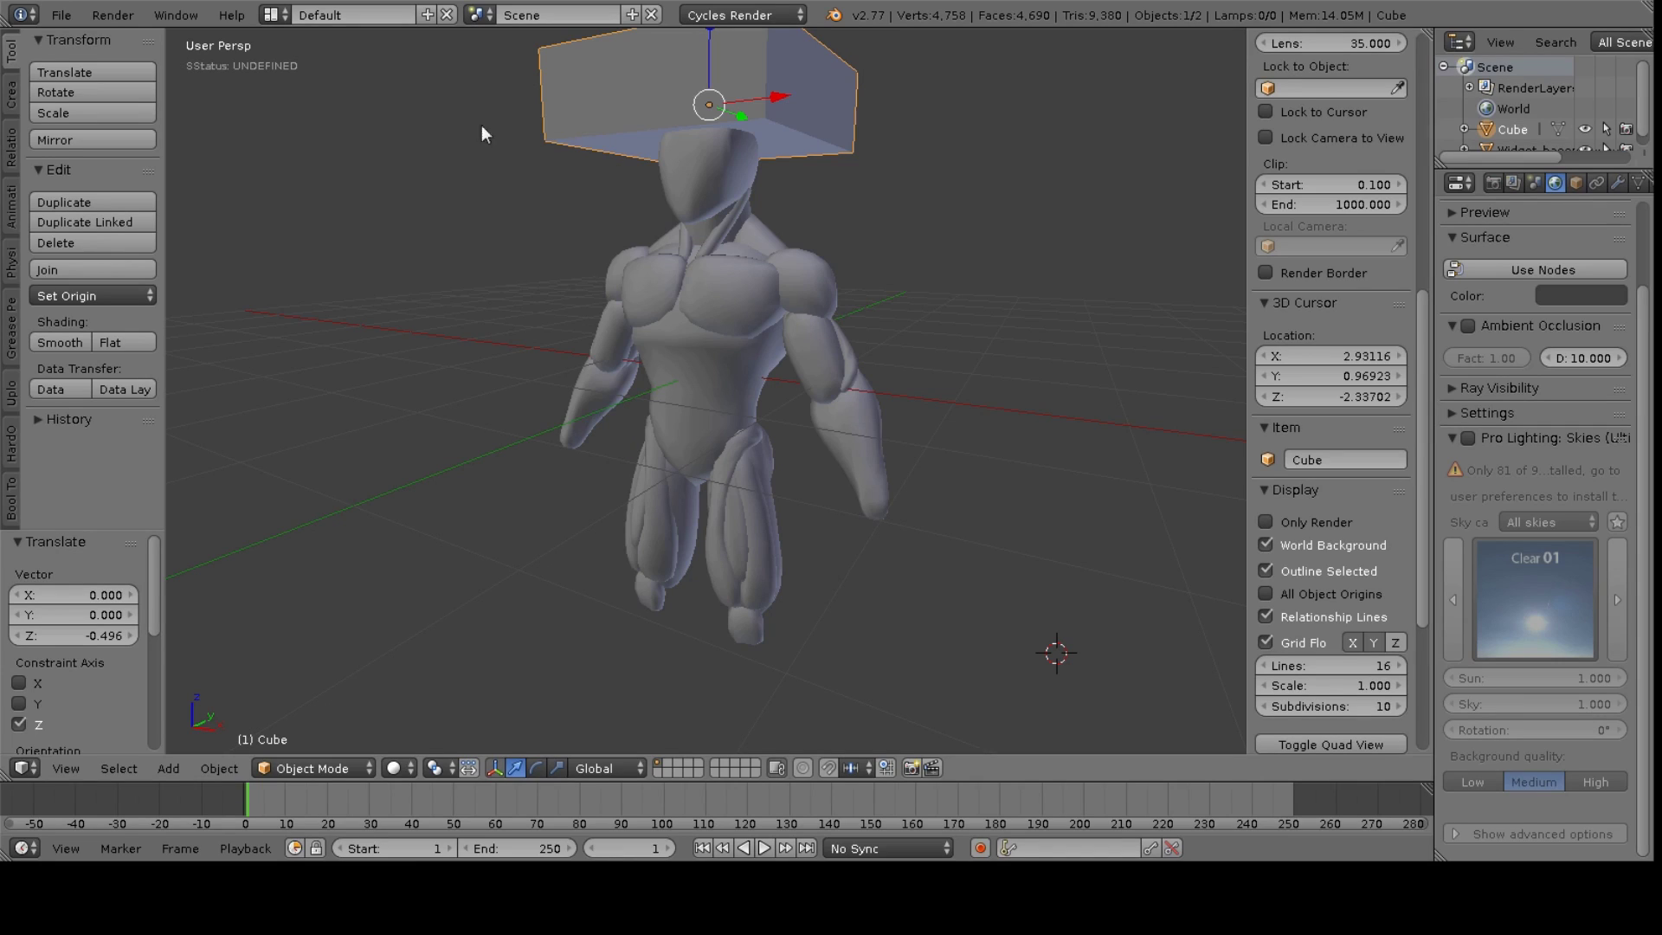
# - Export only the selected cube as Wavefront OBJ 'hat cube.obj' to the Desktop
pyautogui.click(55, 19)
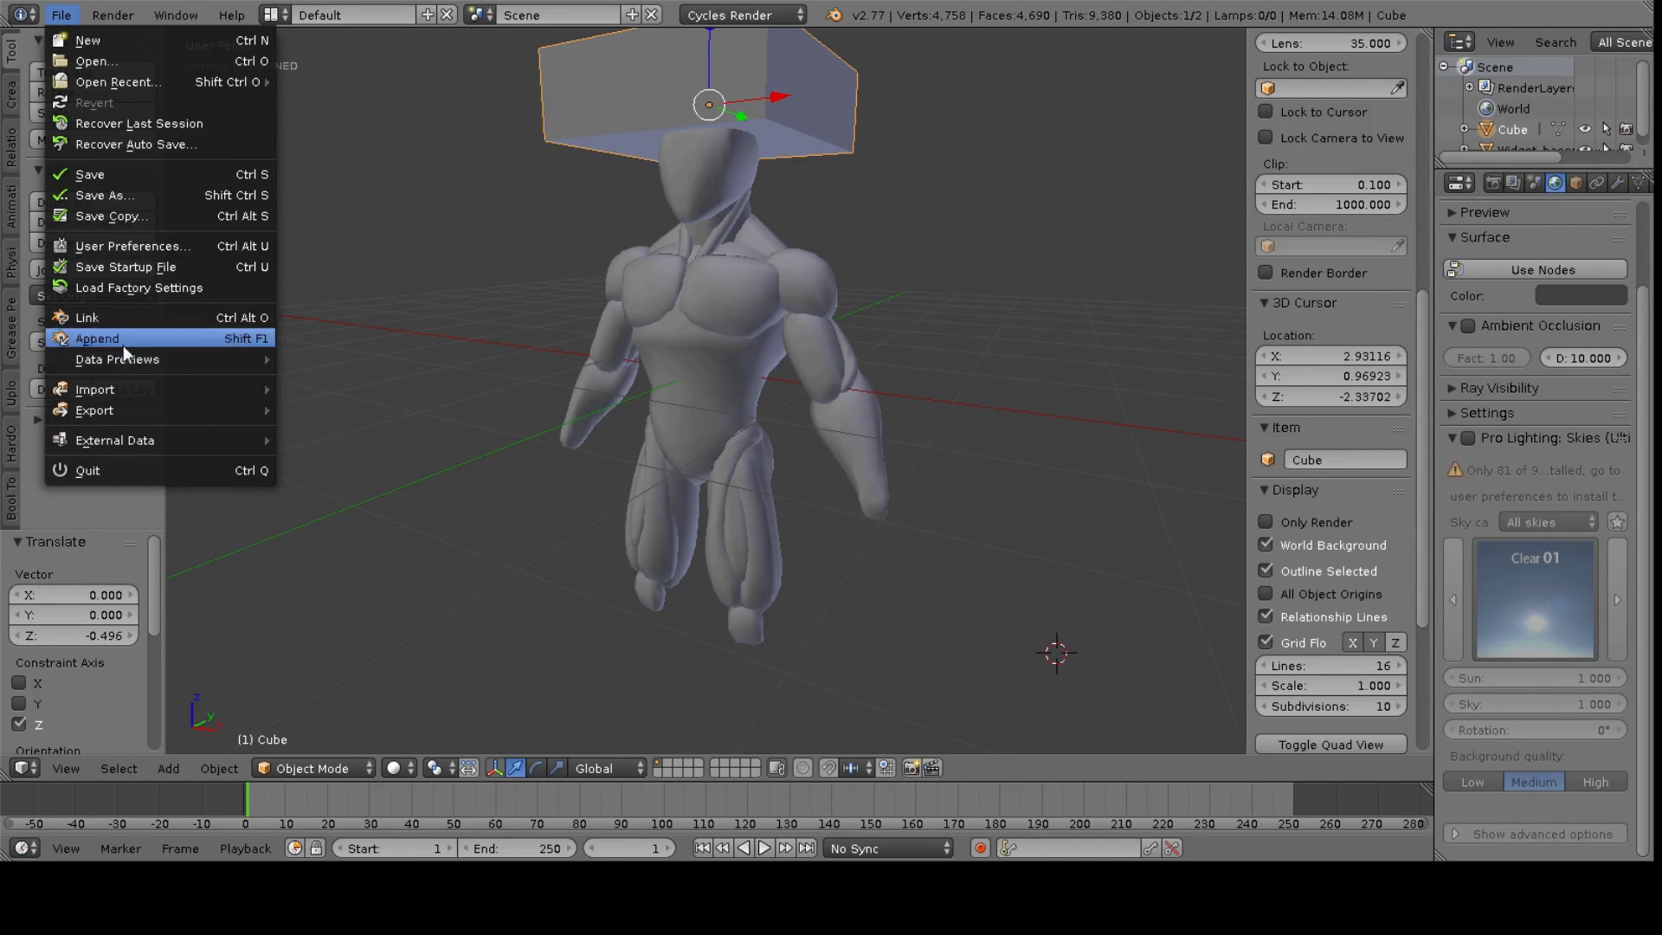
pyautogui.moveTo(120, 409)
pyautogui.press('Down')
pyautogui.press('Down')
pyautogui.press('Down')
pyautogui.press('Down')
pyautogui.press('Down')
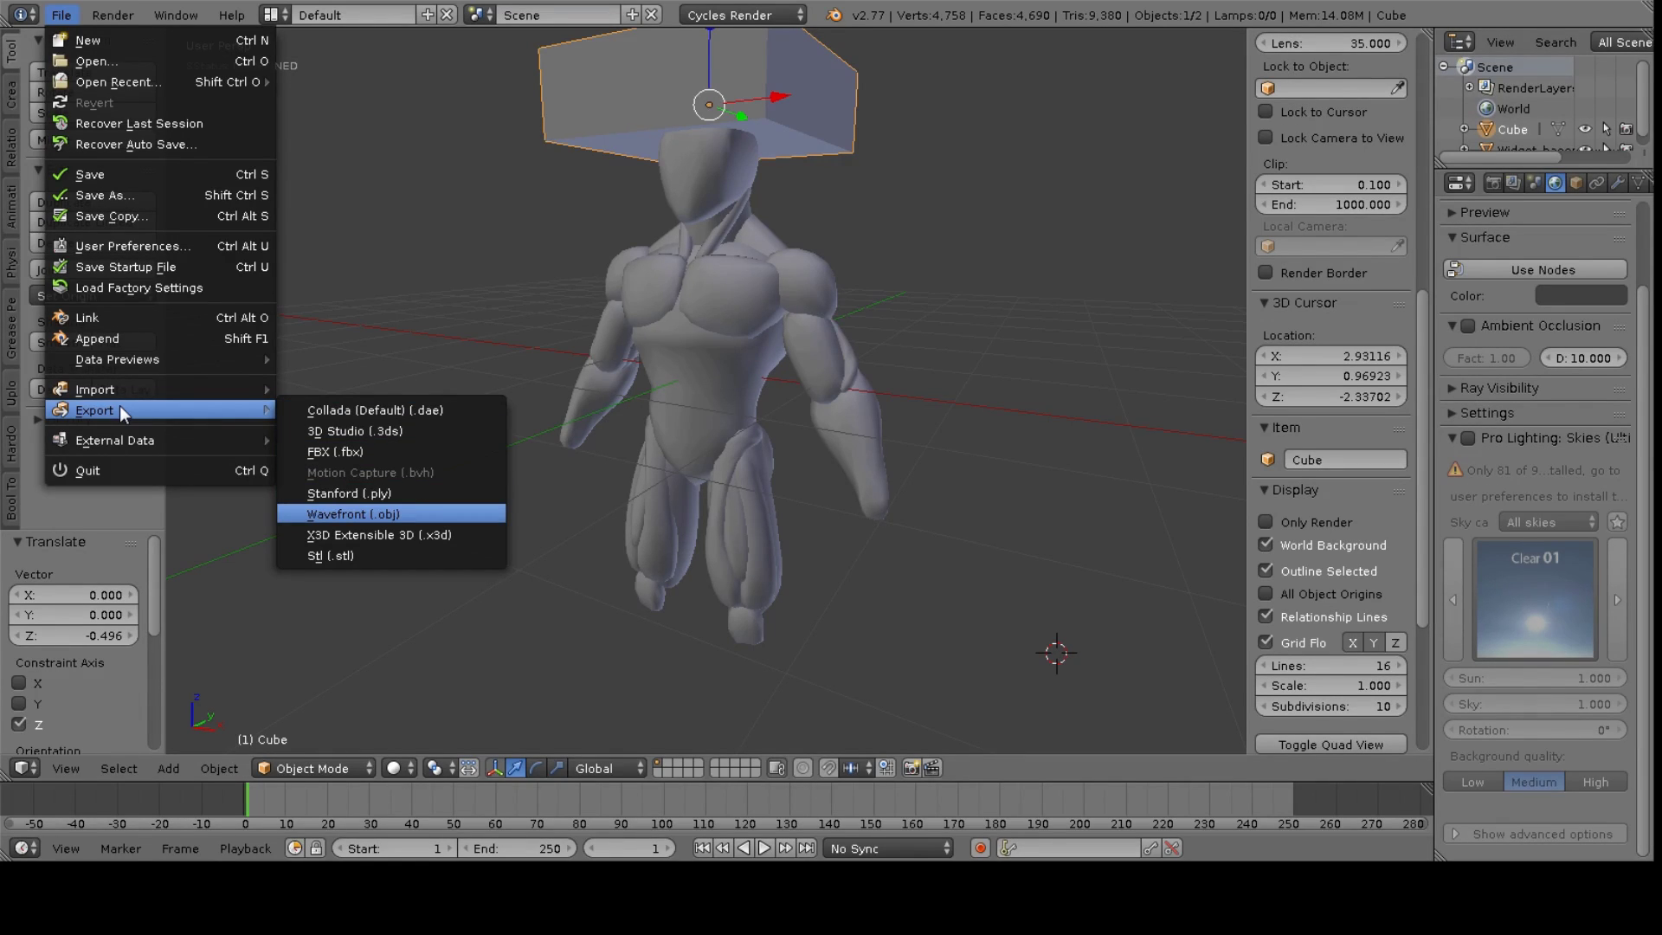
pyautogui.press('Return')
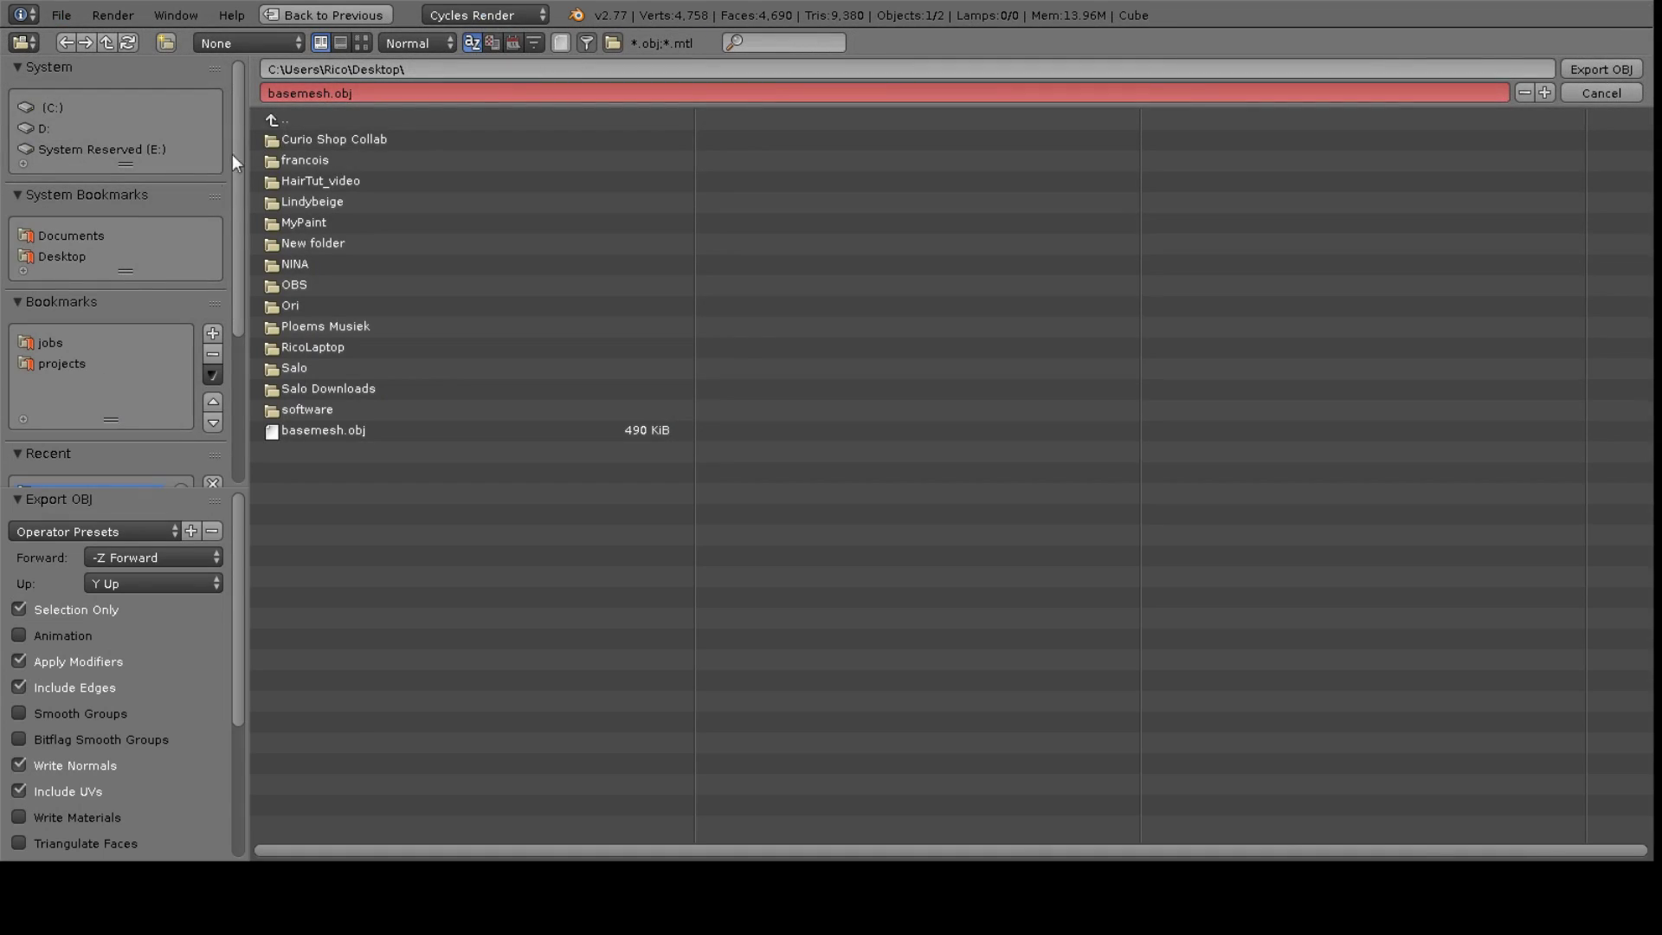
pyautogui.click(325, 91)
pyautogui.write('hat cube')
pyautogui.click(438, 670)
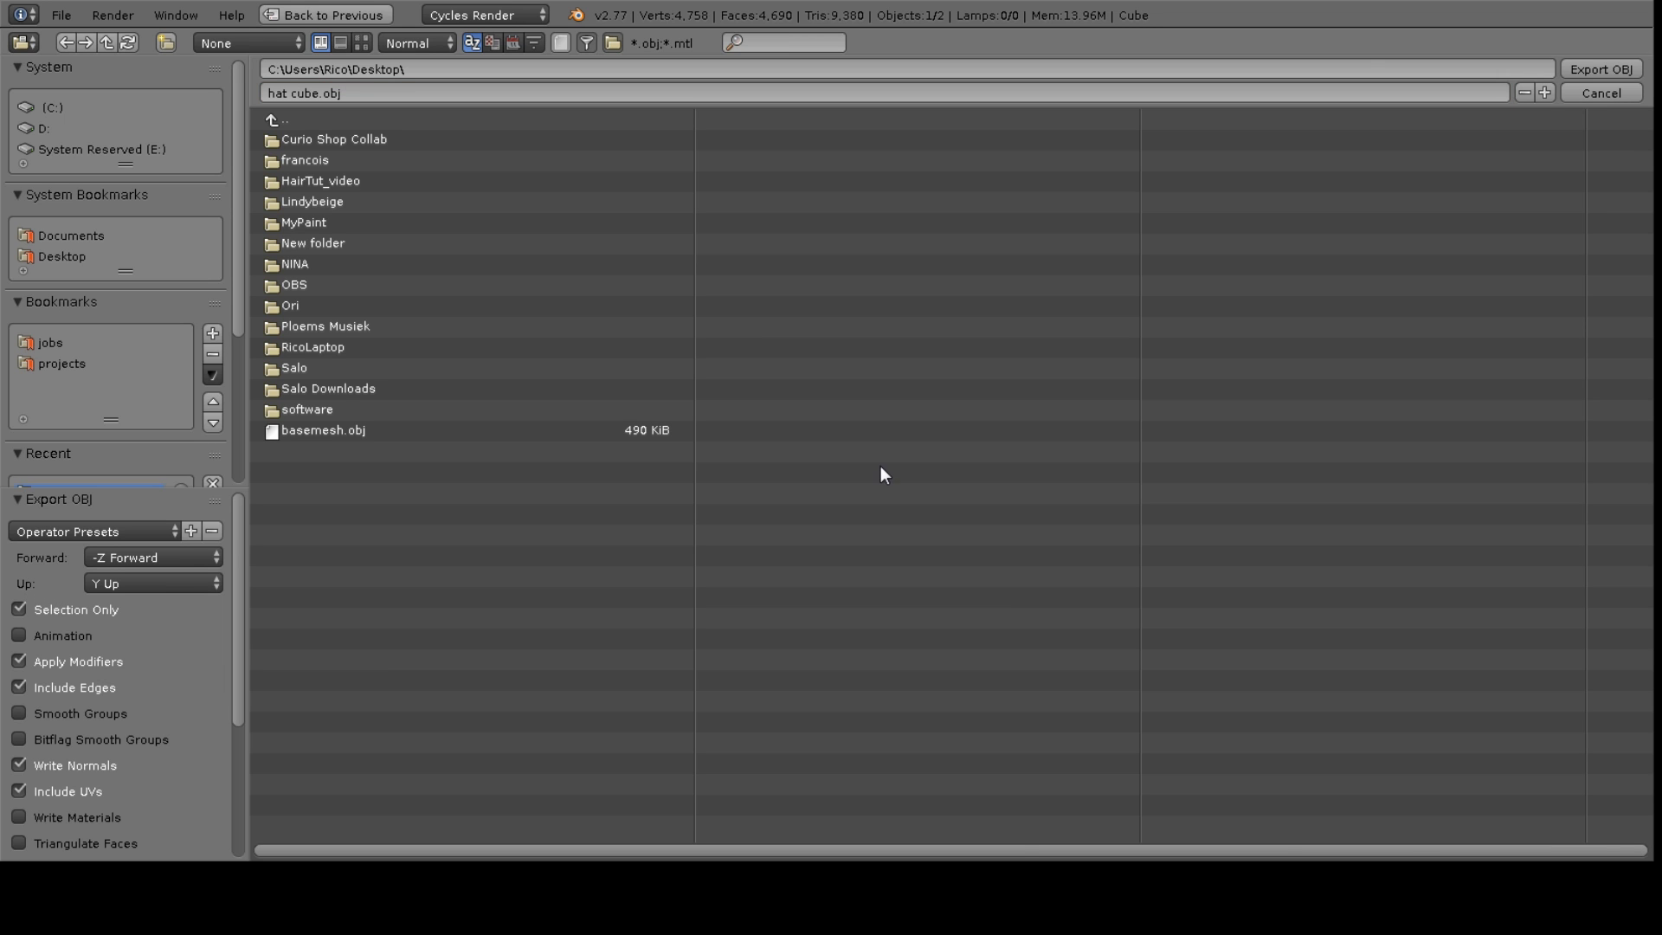
pyautogui.click(1591, 70)
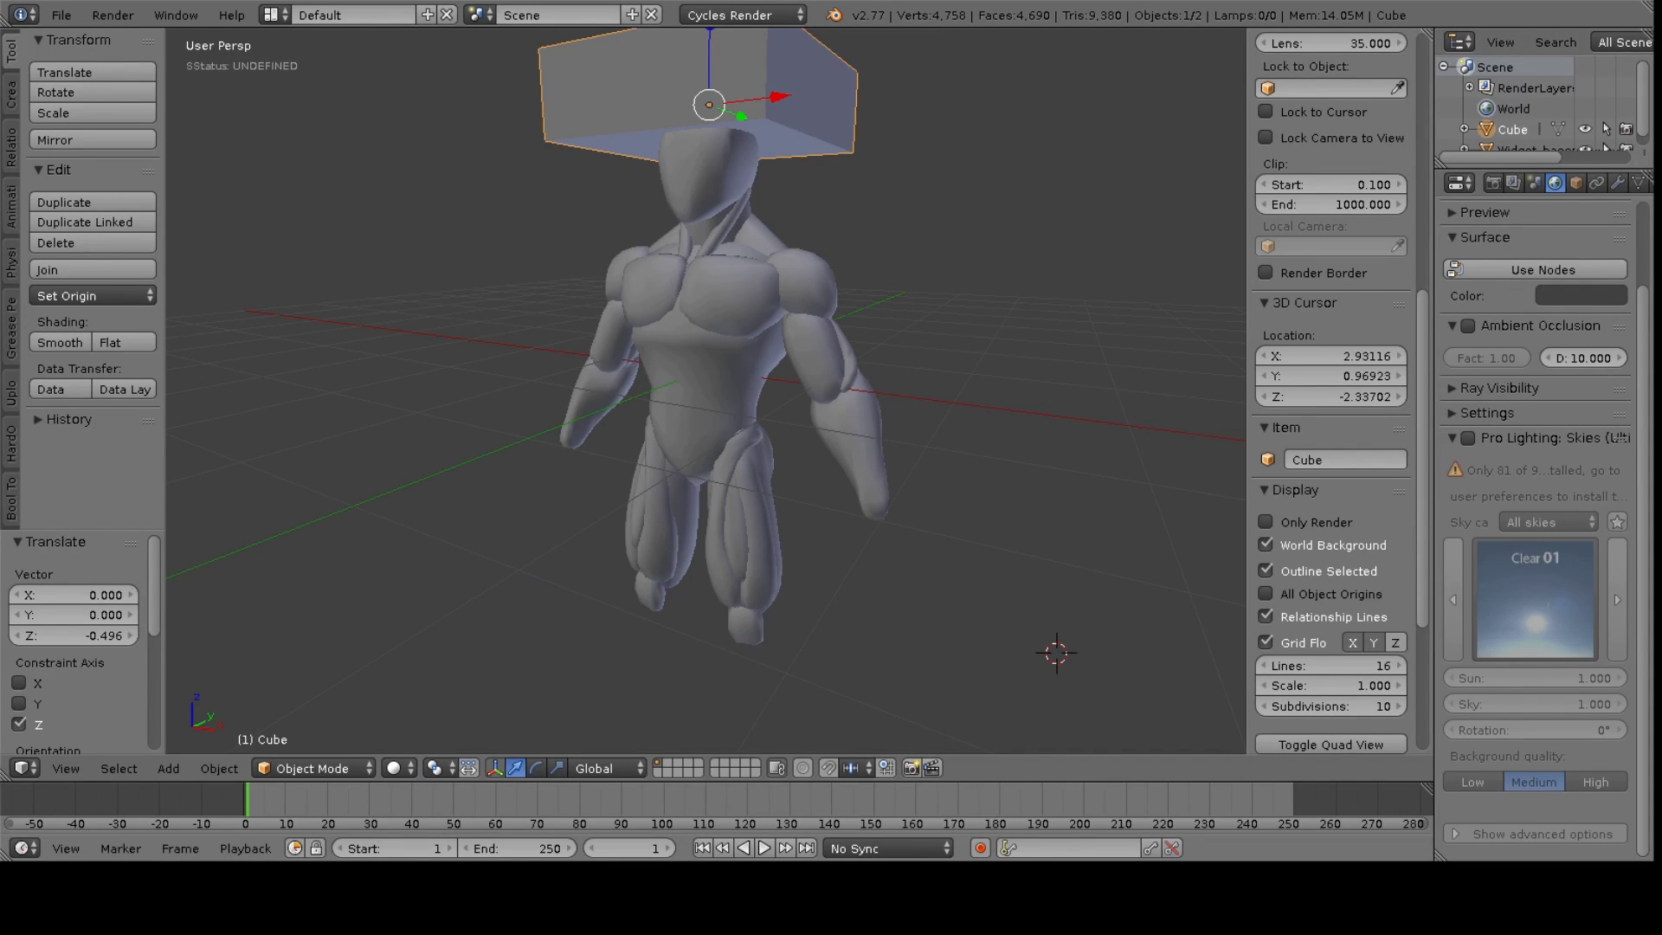
# - Back in ZBrush, import hat cube.obj from the Desktop as a tool and pan it into view
pyautogui.hotkey('alt', 'Tab')
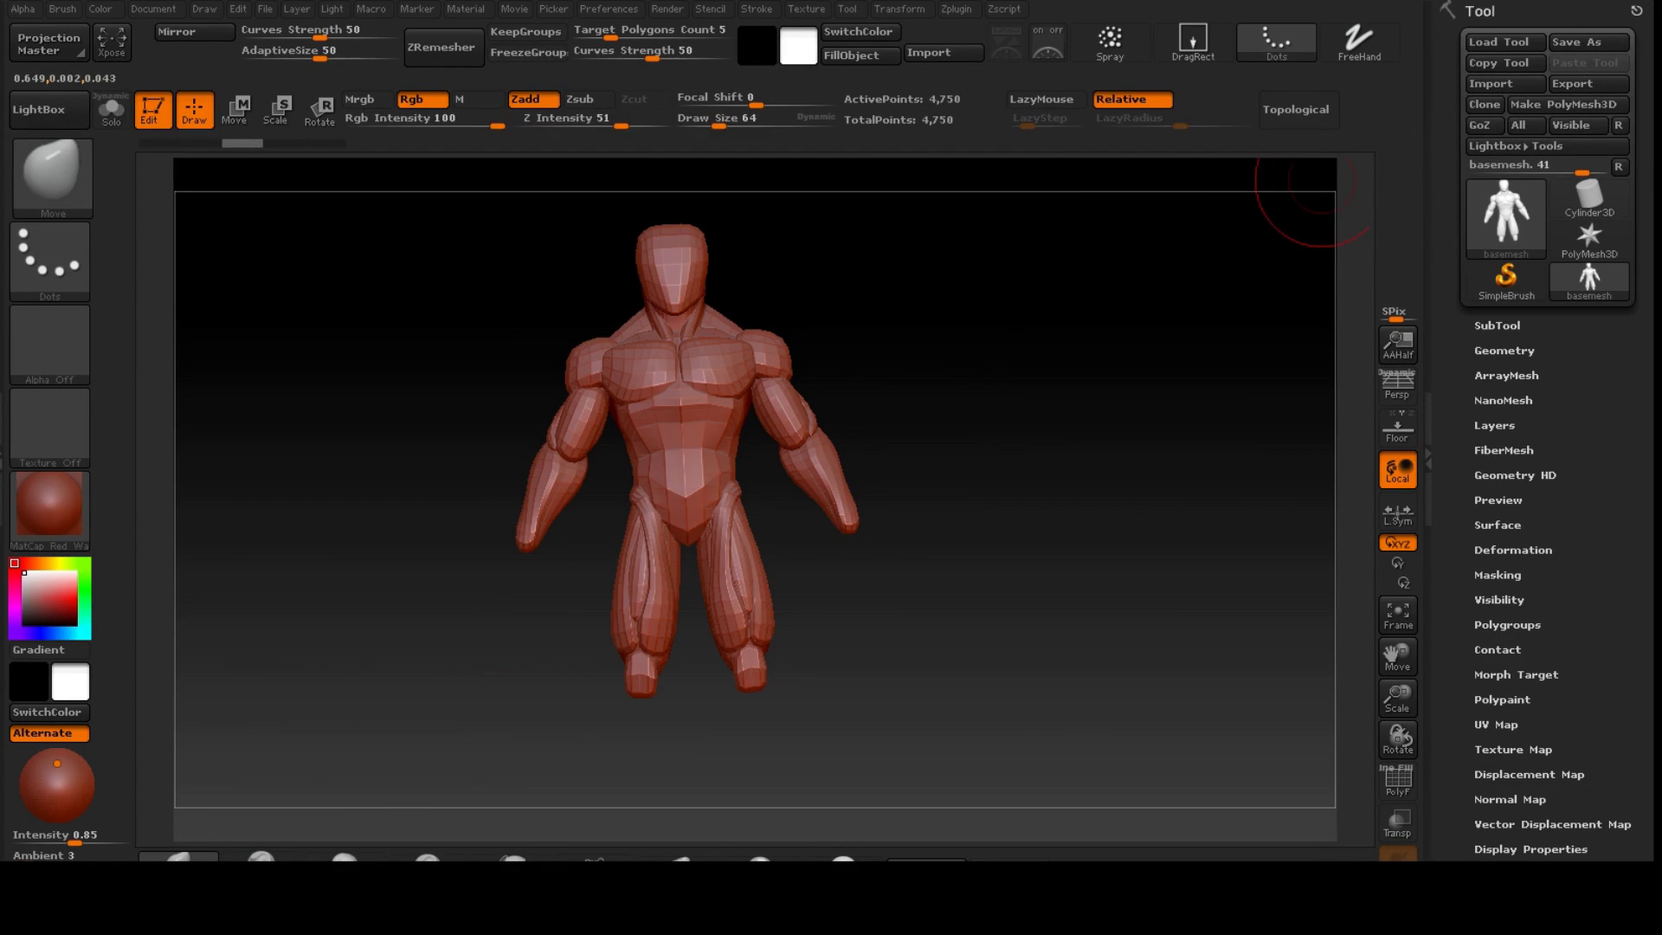
pyautogui.click(1490, 84)
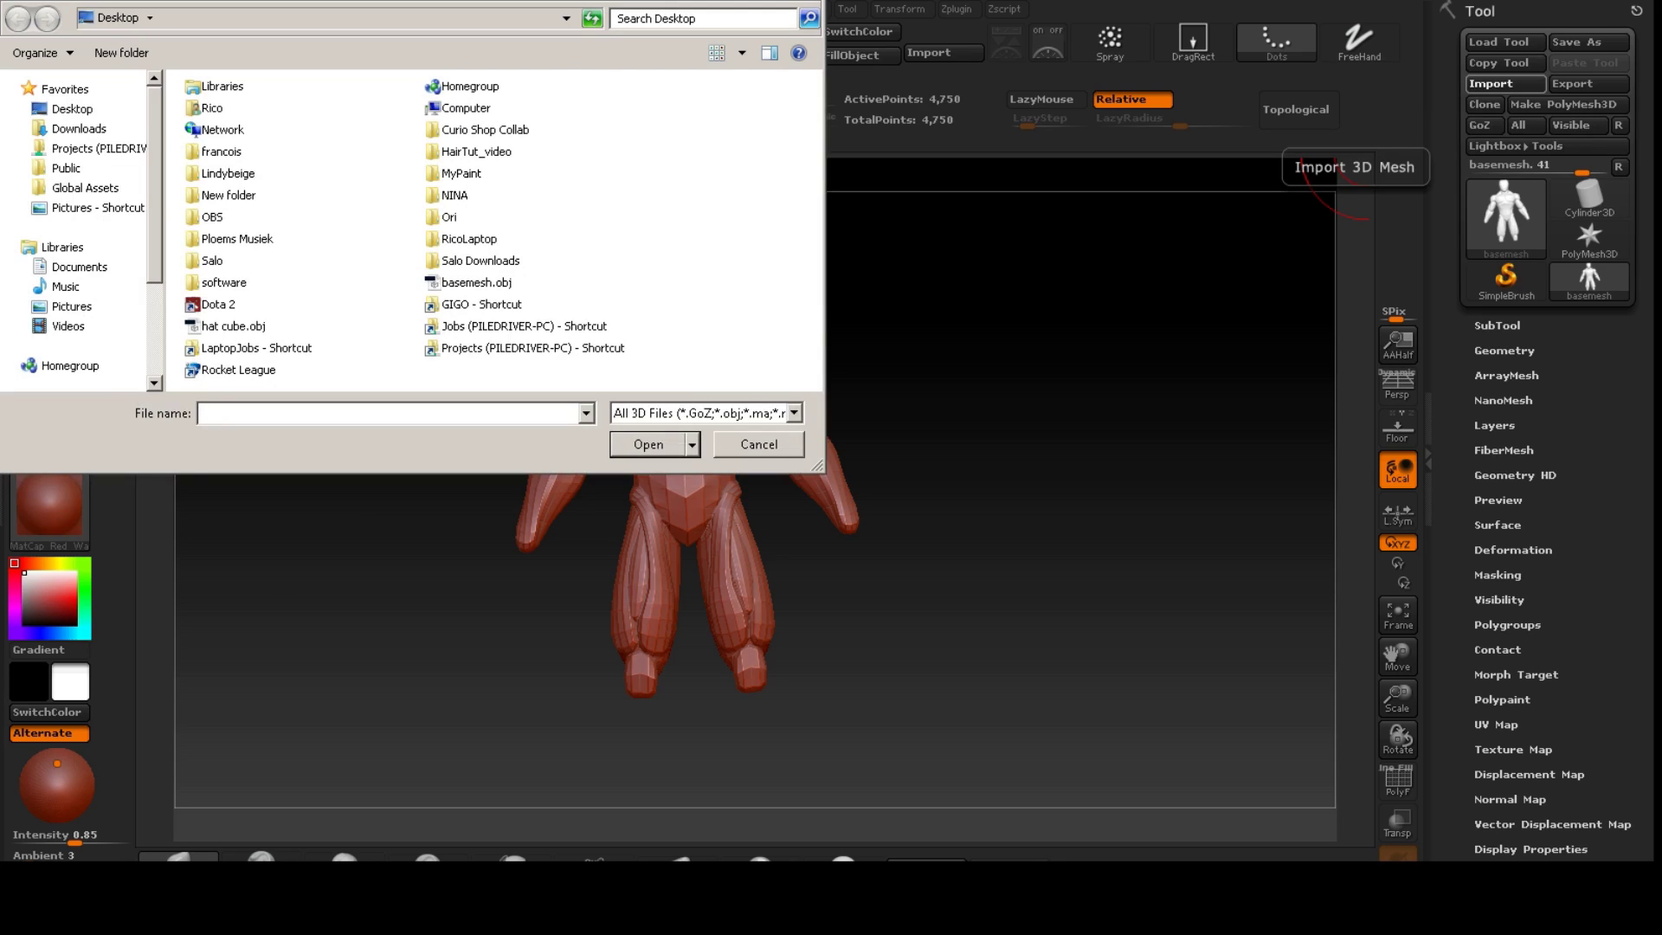
pyautogui.click(233, 325)
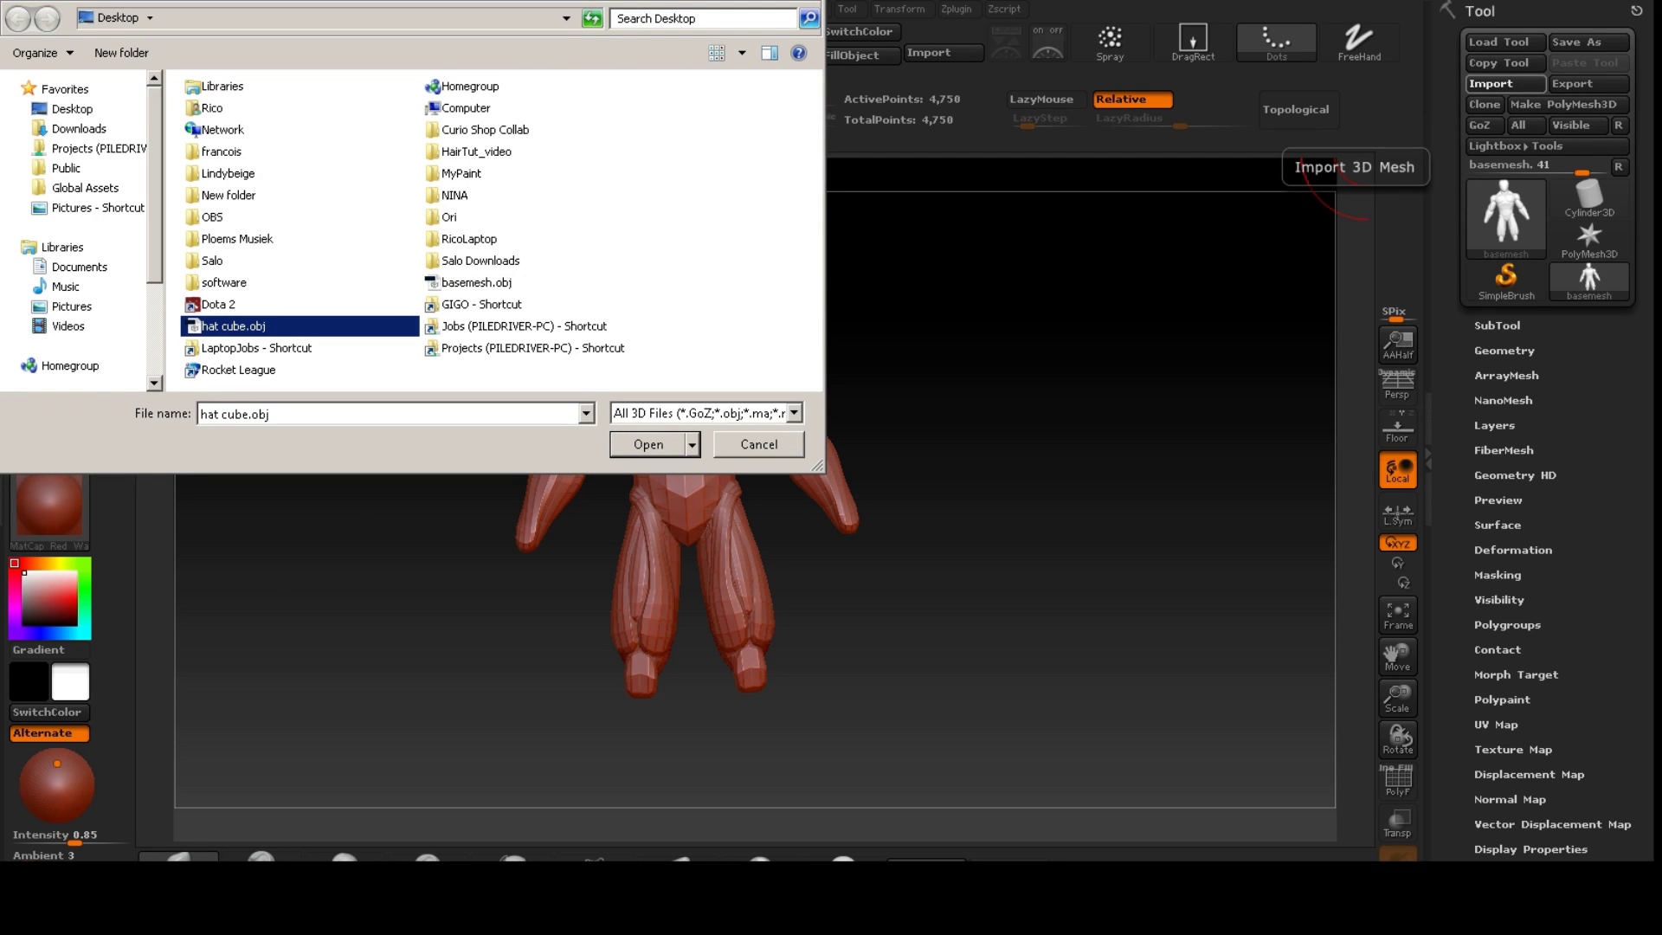
pyautogui.click(648, 444)
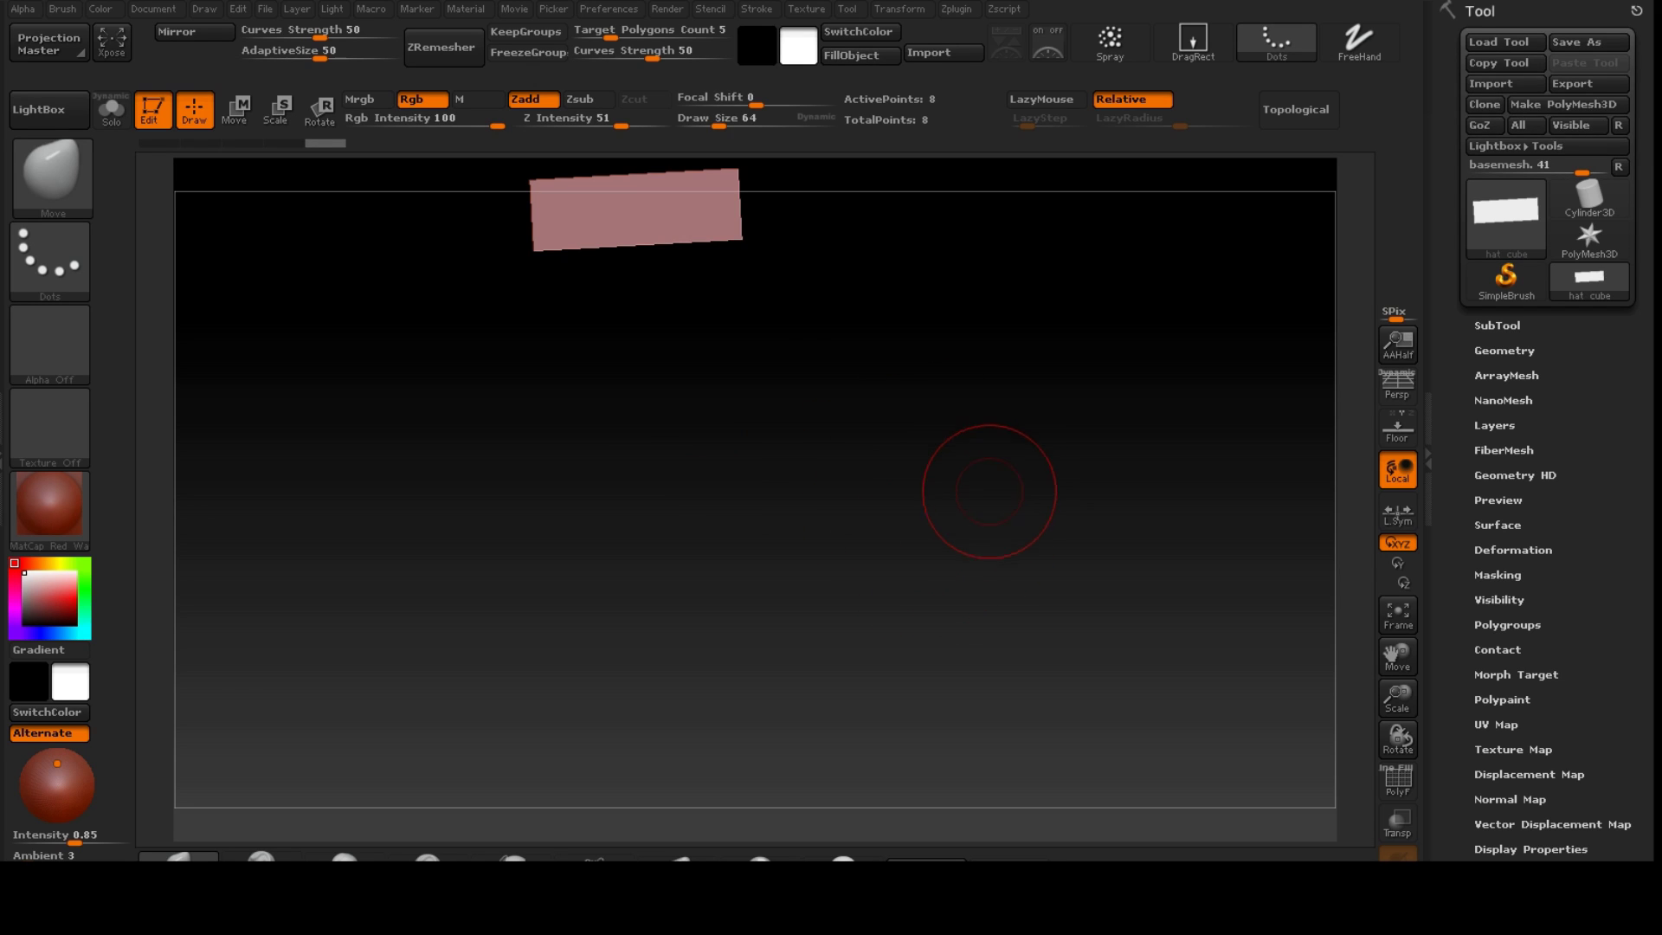
pyautogui.moveTo(861, 352)
pyautogui.keyDown('alt'); pyautogui.mouseDown()
pyautogui.moveTo(878, 545)
pyautogui.moveTo(918, 584)
pyautogui.moveTo(965, 580)
pyautogui.mouseUp(); pyautogui.keyUp('alt')
# - Rotate the figure, make Cylinder3D the current tool, and bring up the Import 3D Mesh dialog
pyautogui.press('ctrl')
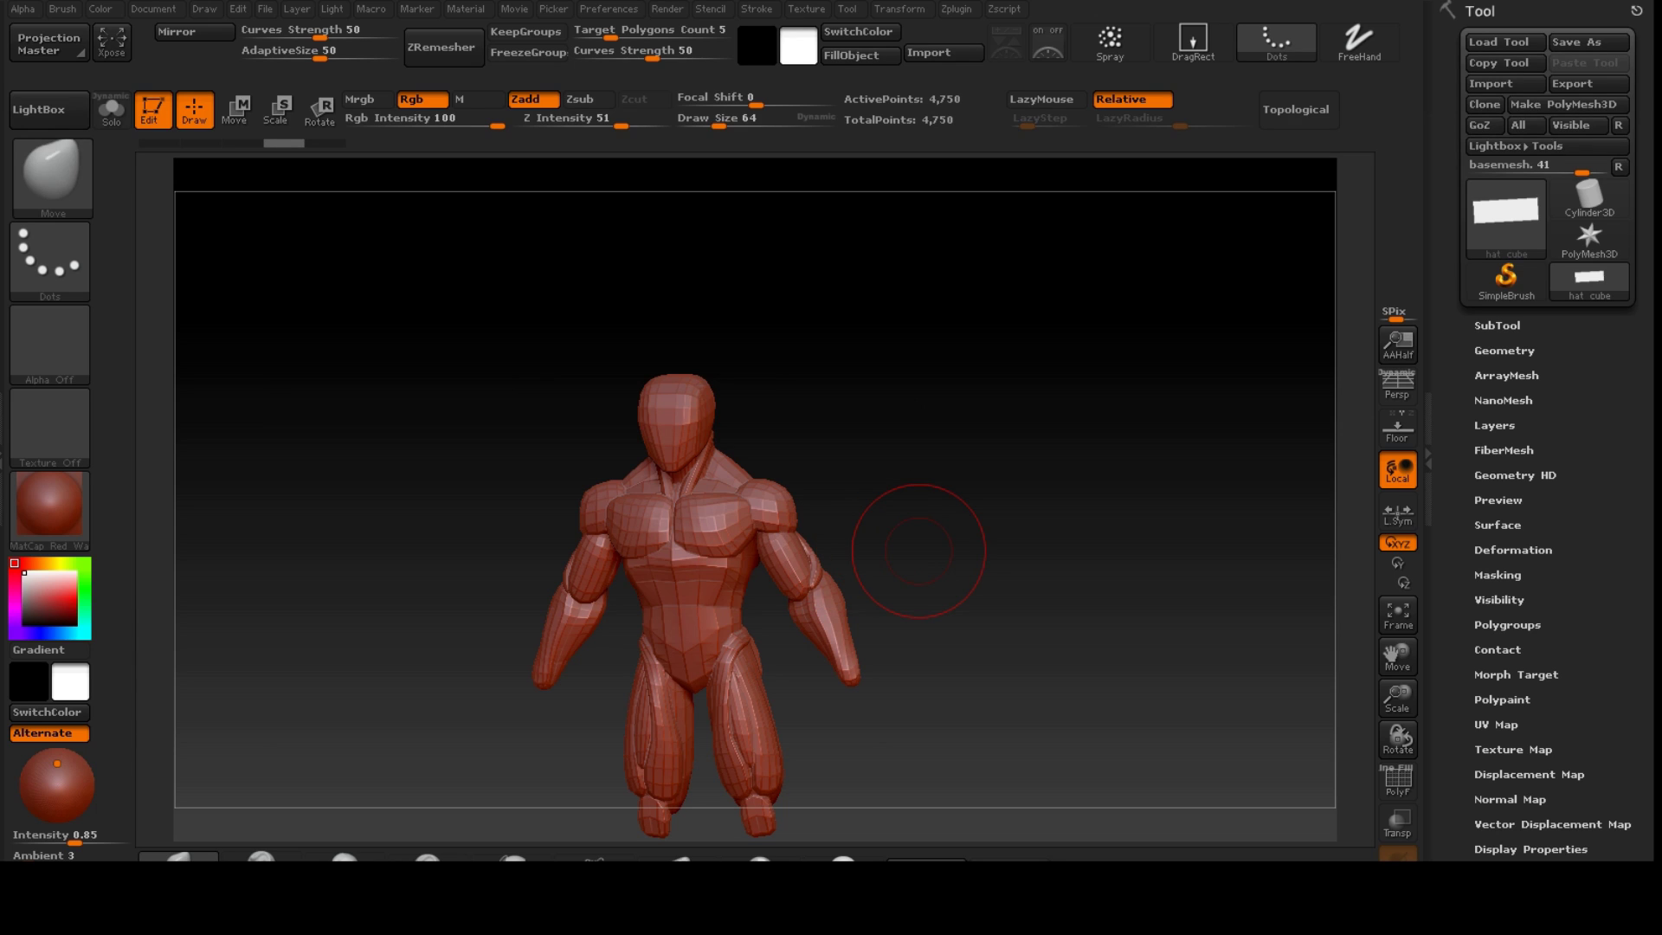
pyautogui.moveTo(919, 550); pyautogui.dragTo(987, 456)
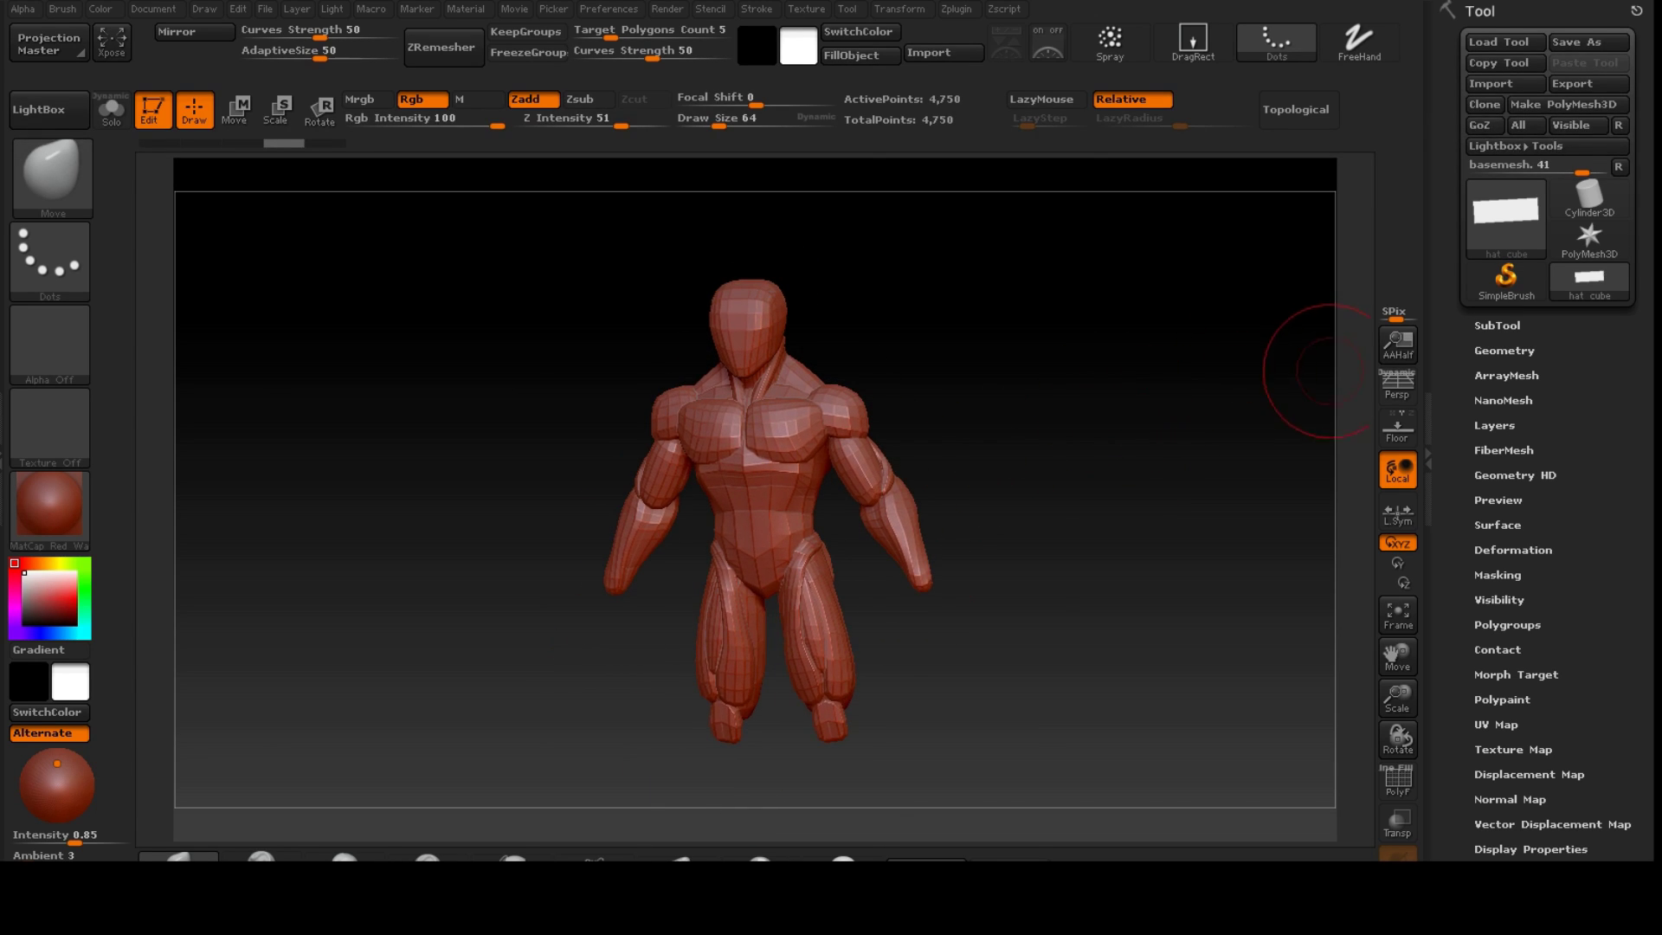
pyautogui.moveTo(1589, 197)
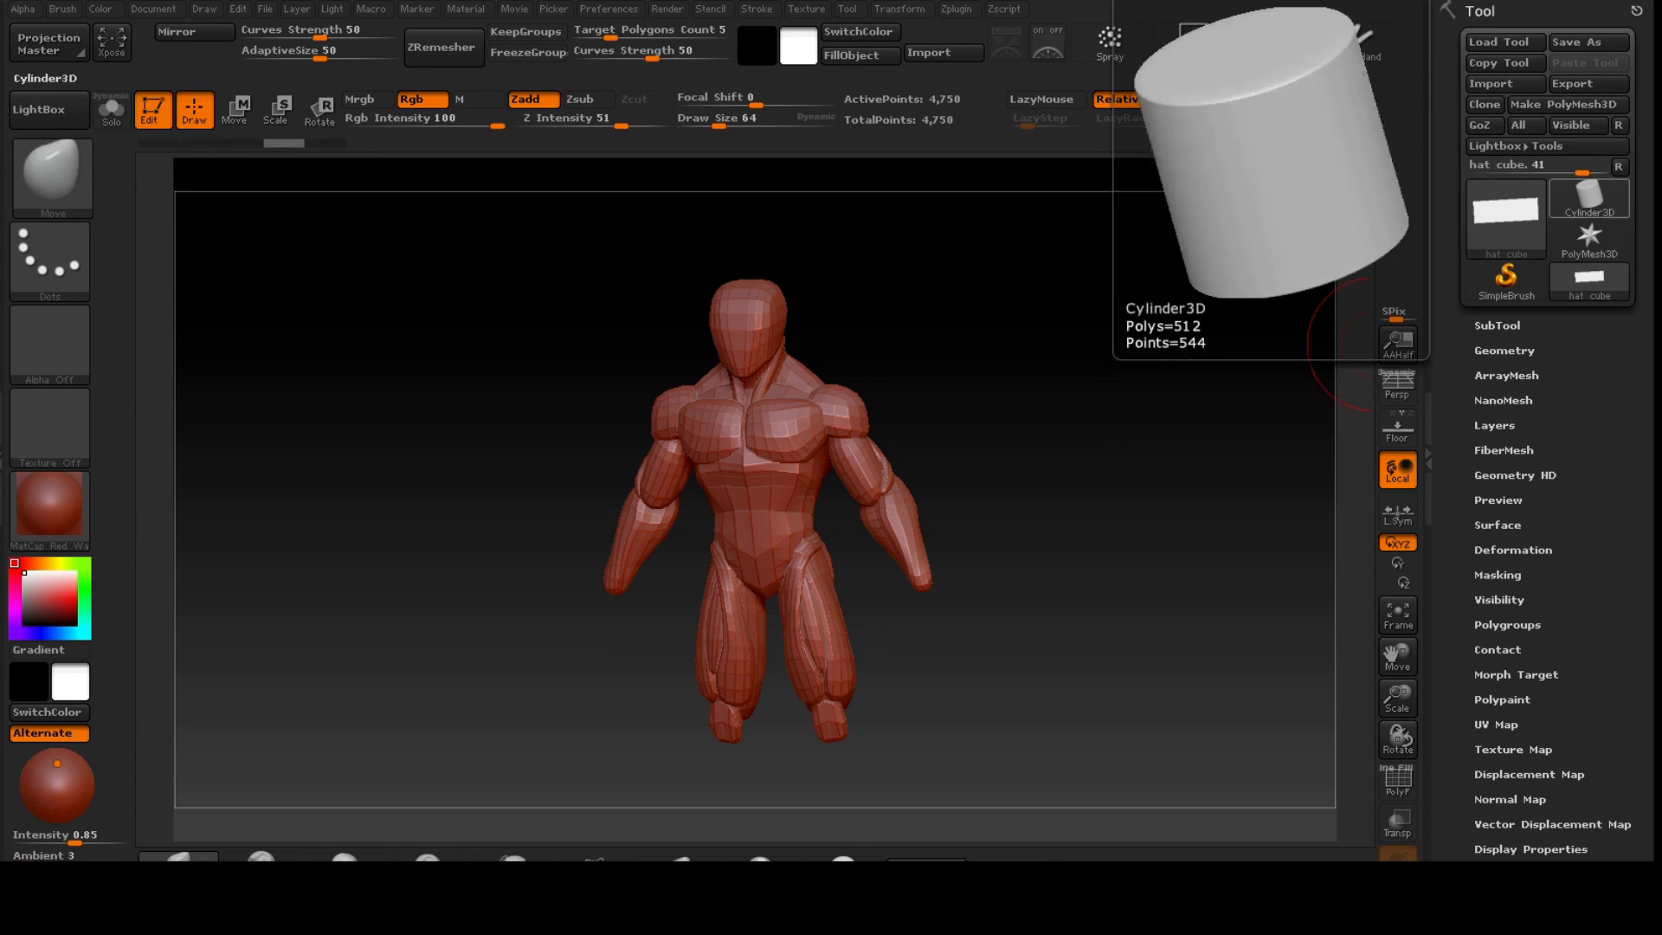
pyautogui.click(1589, 197)
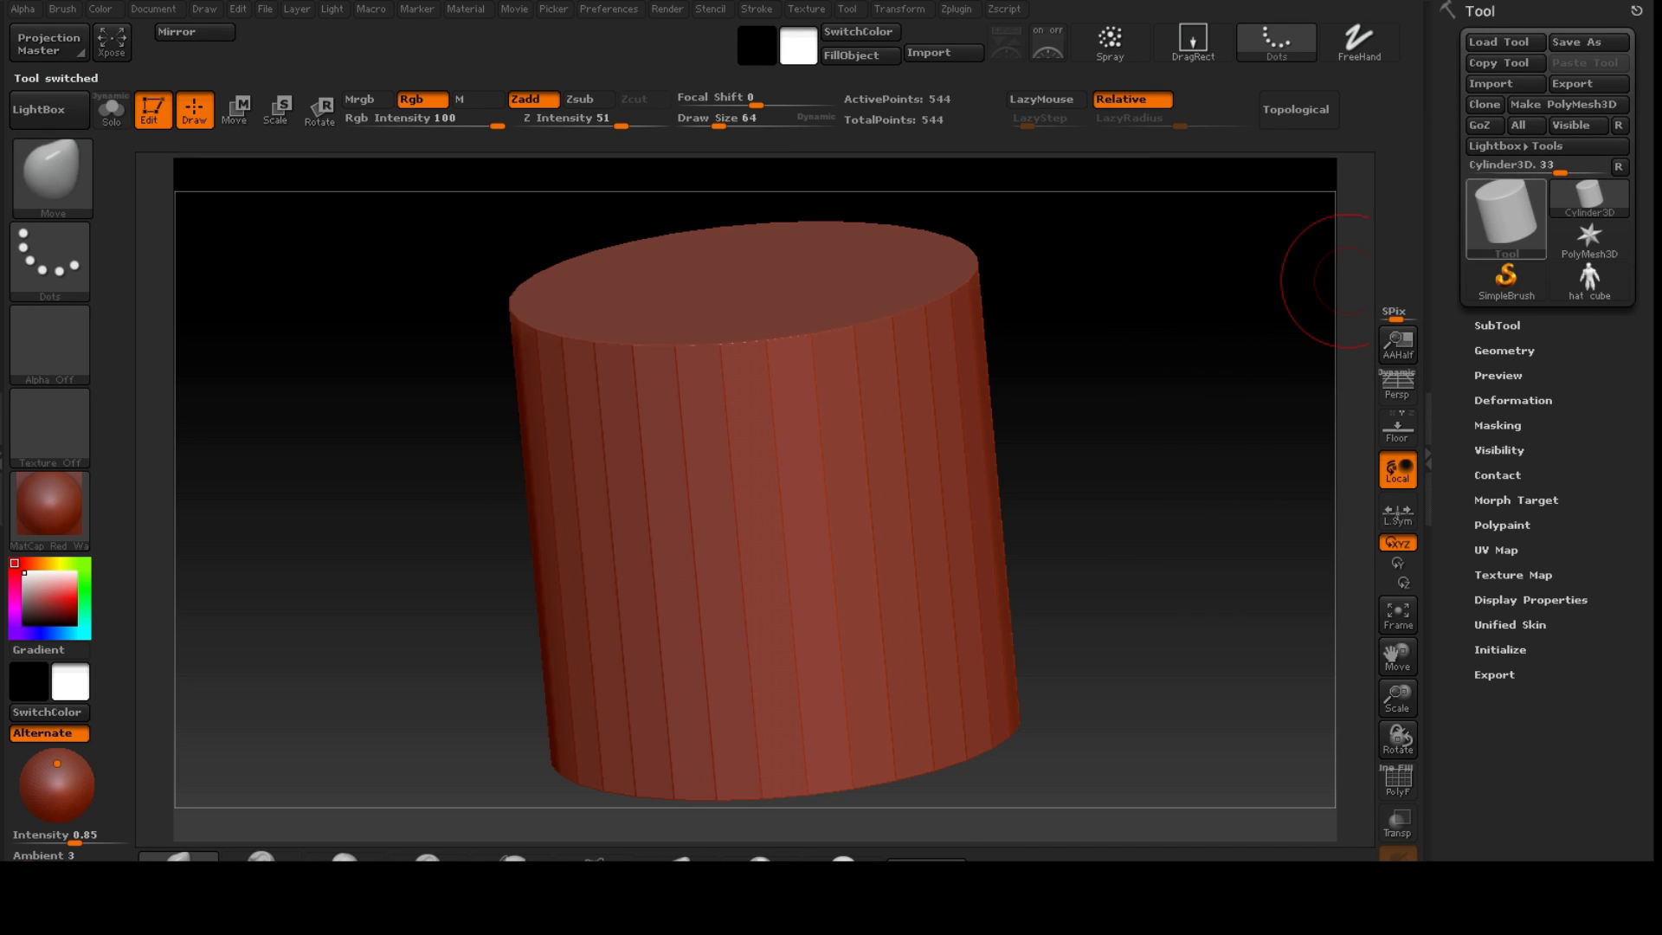
pyautogui.click(1588, 279)
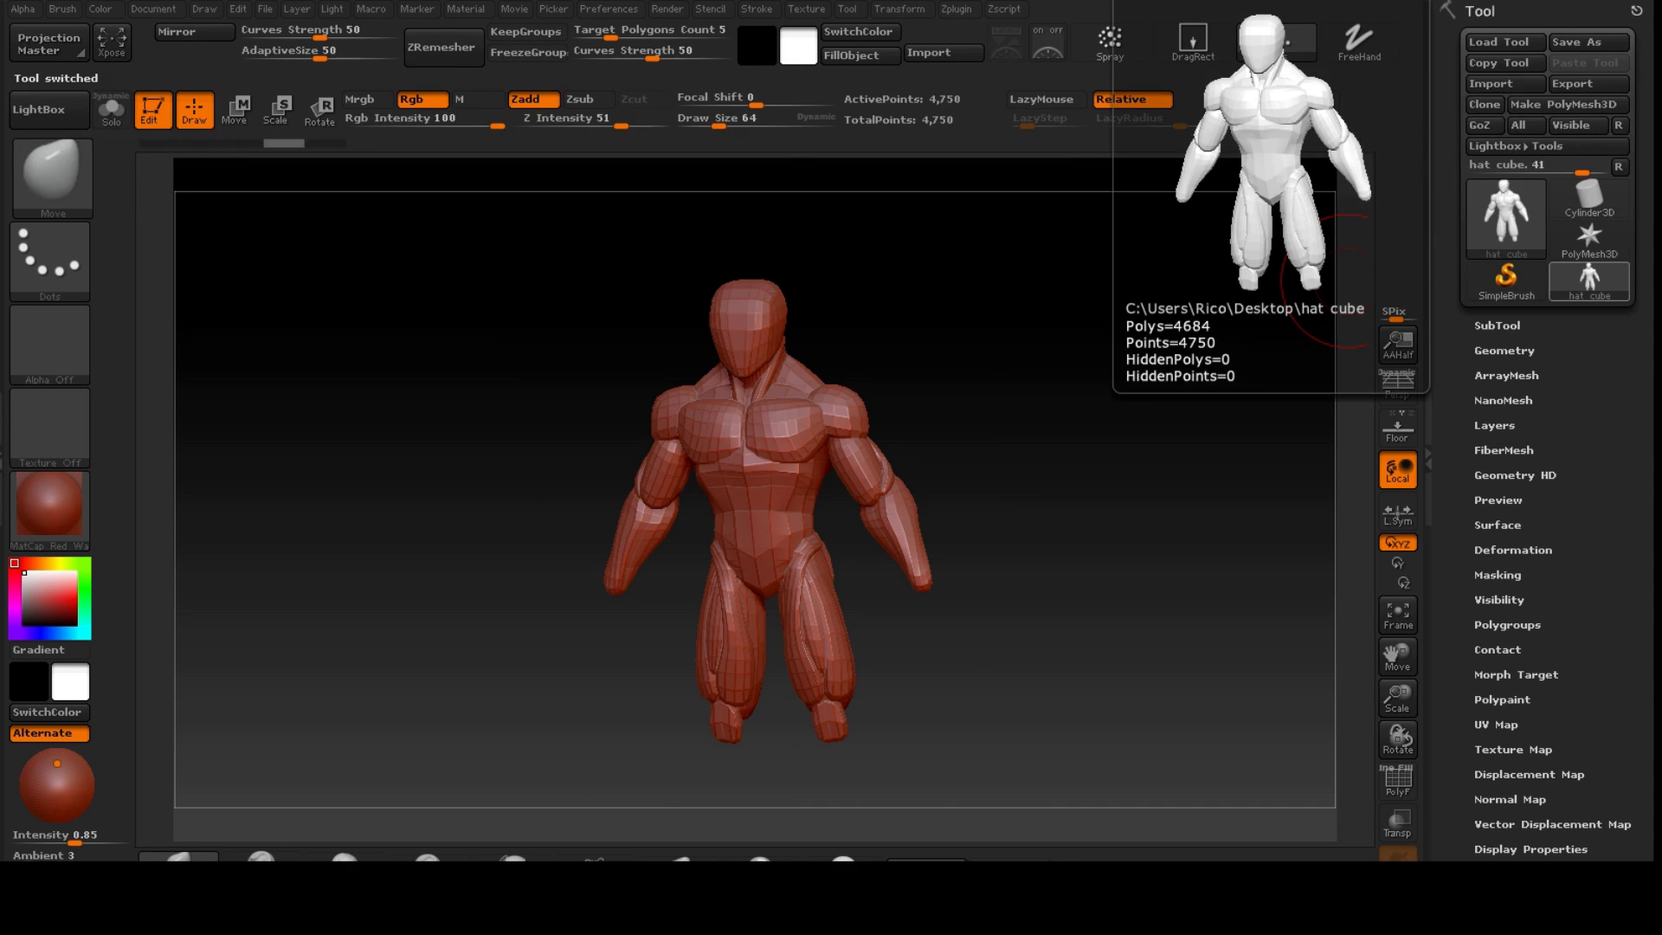
pyautogui.click(1589, 197)
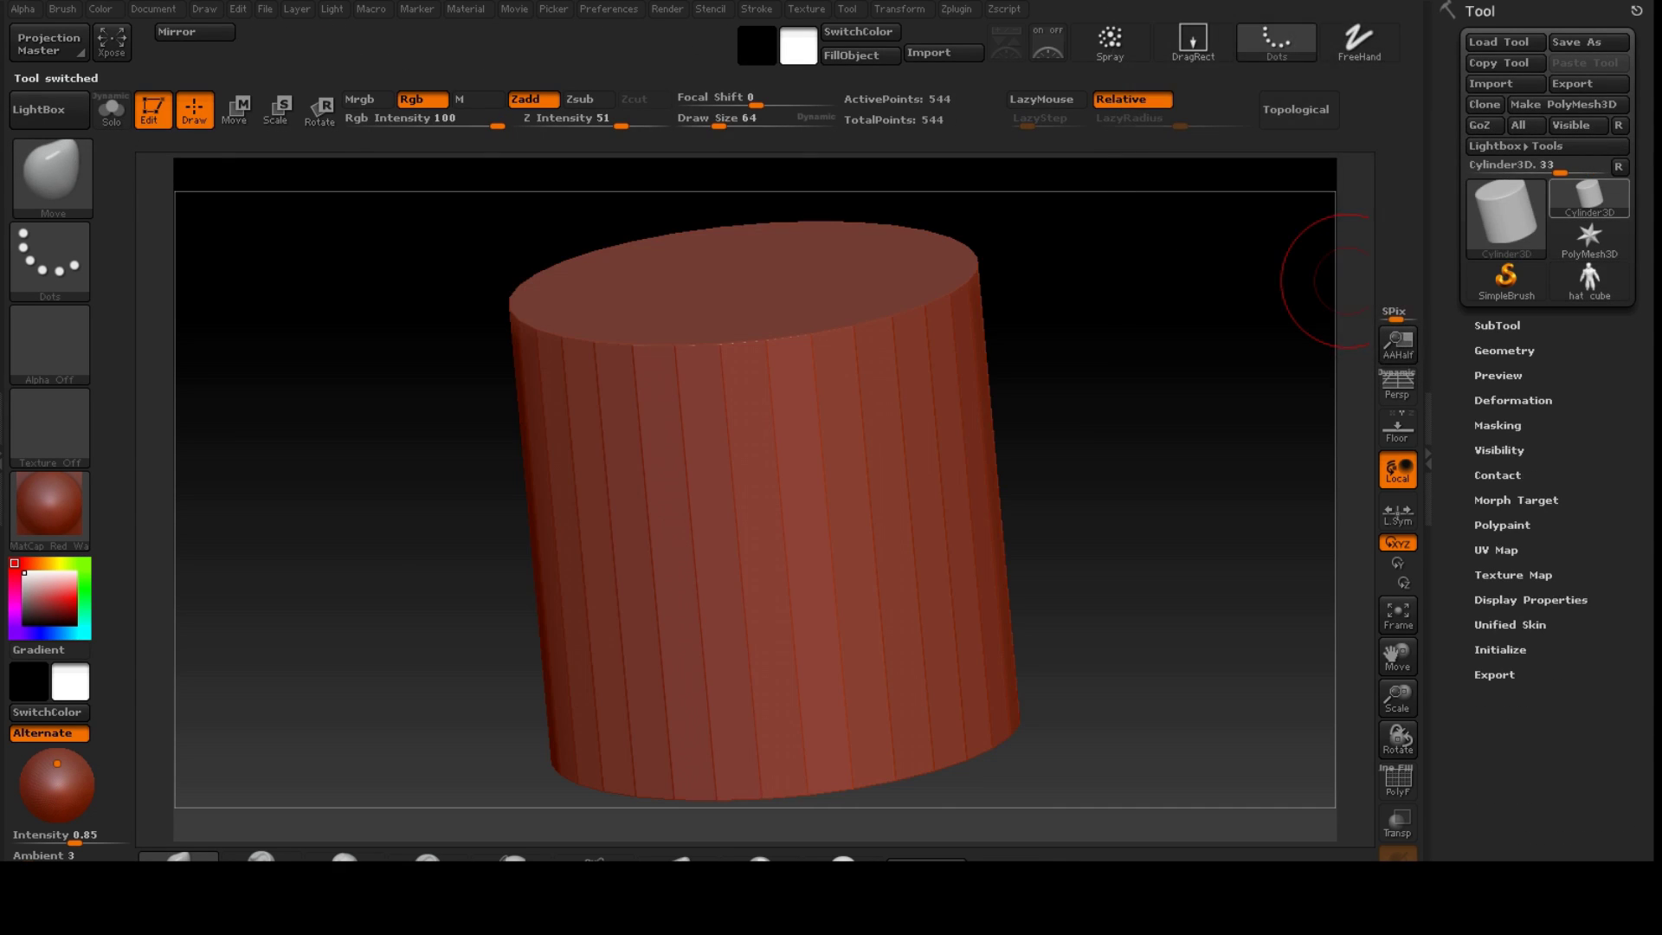
pyautogui.click(1504, 83)
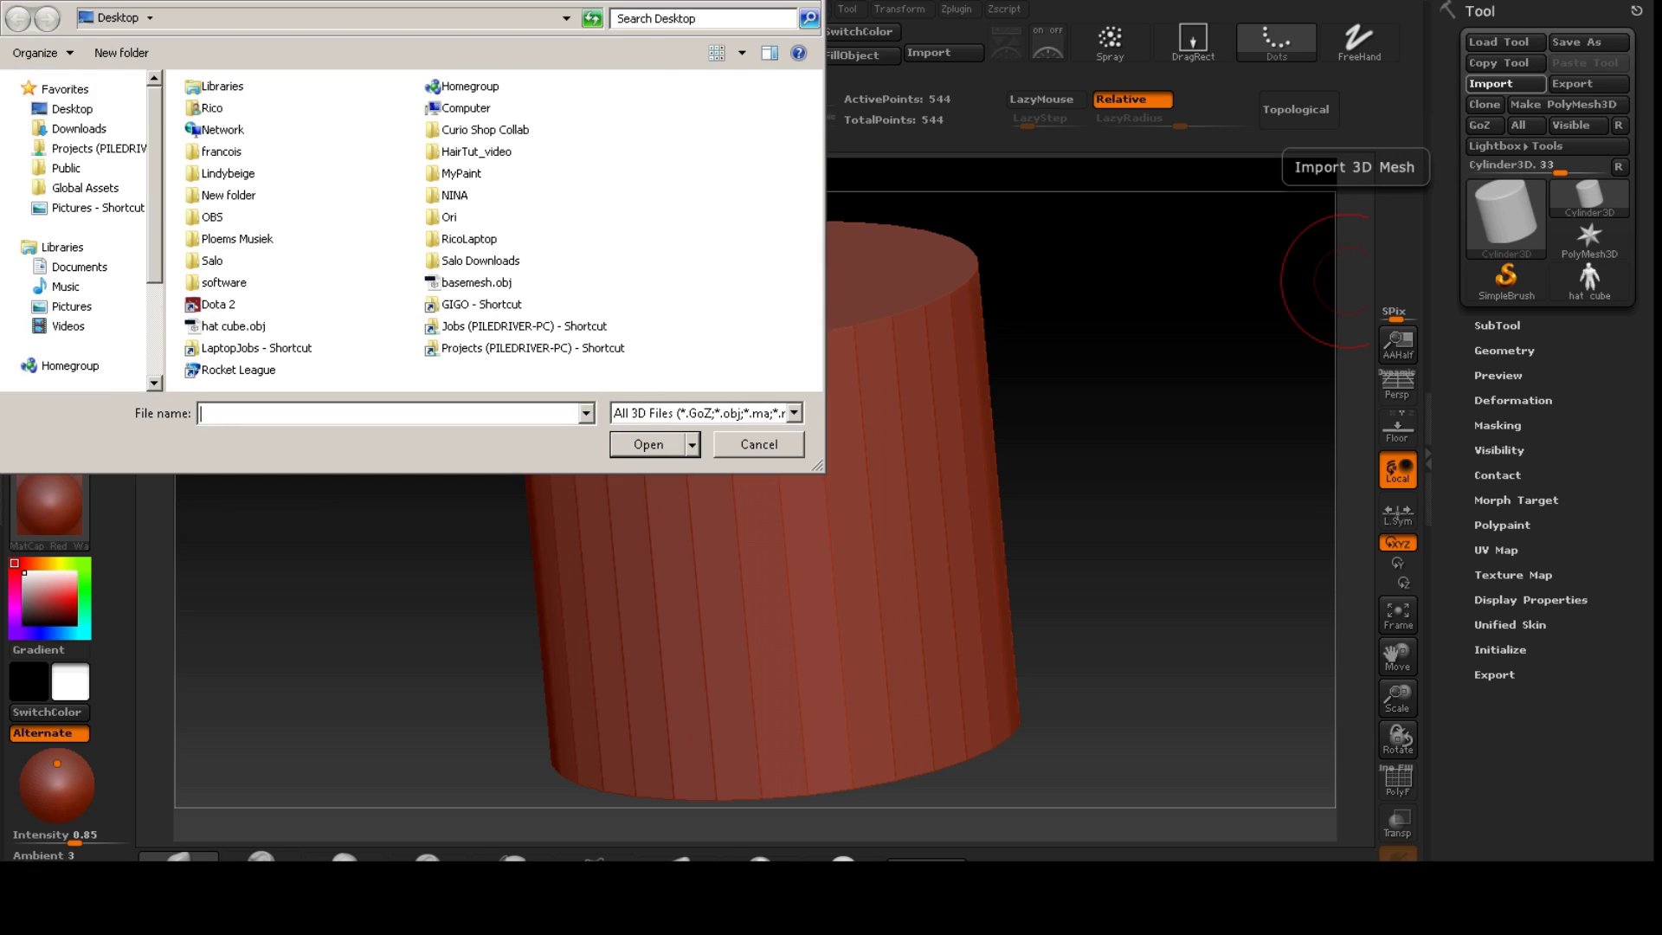
# - Import hat cube.obj as the current tool, an 8-point box replacing the cylinder
pyautogui.click(232, 325)
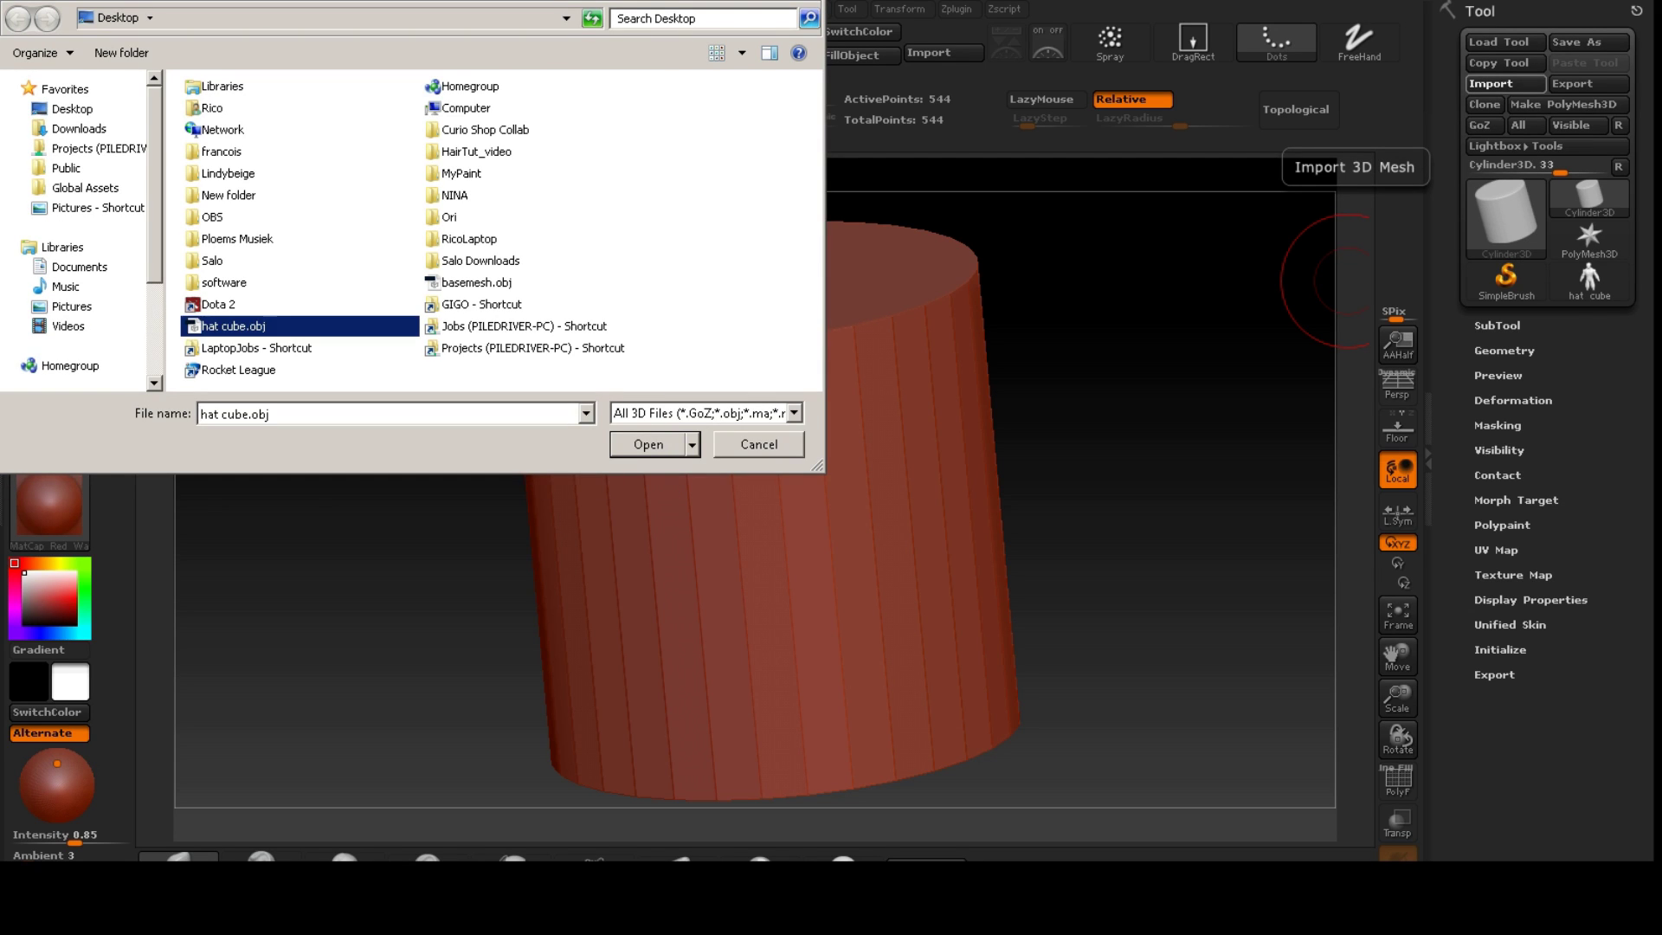
pyautogui.click(663, 443)
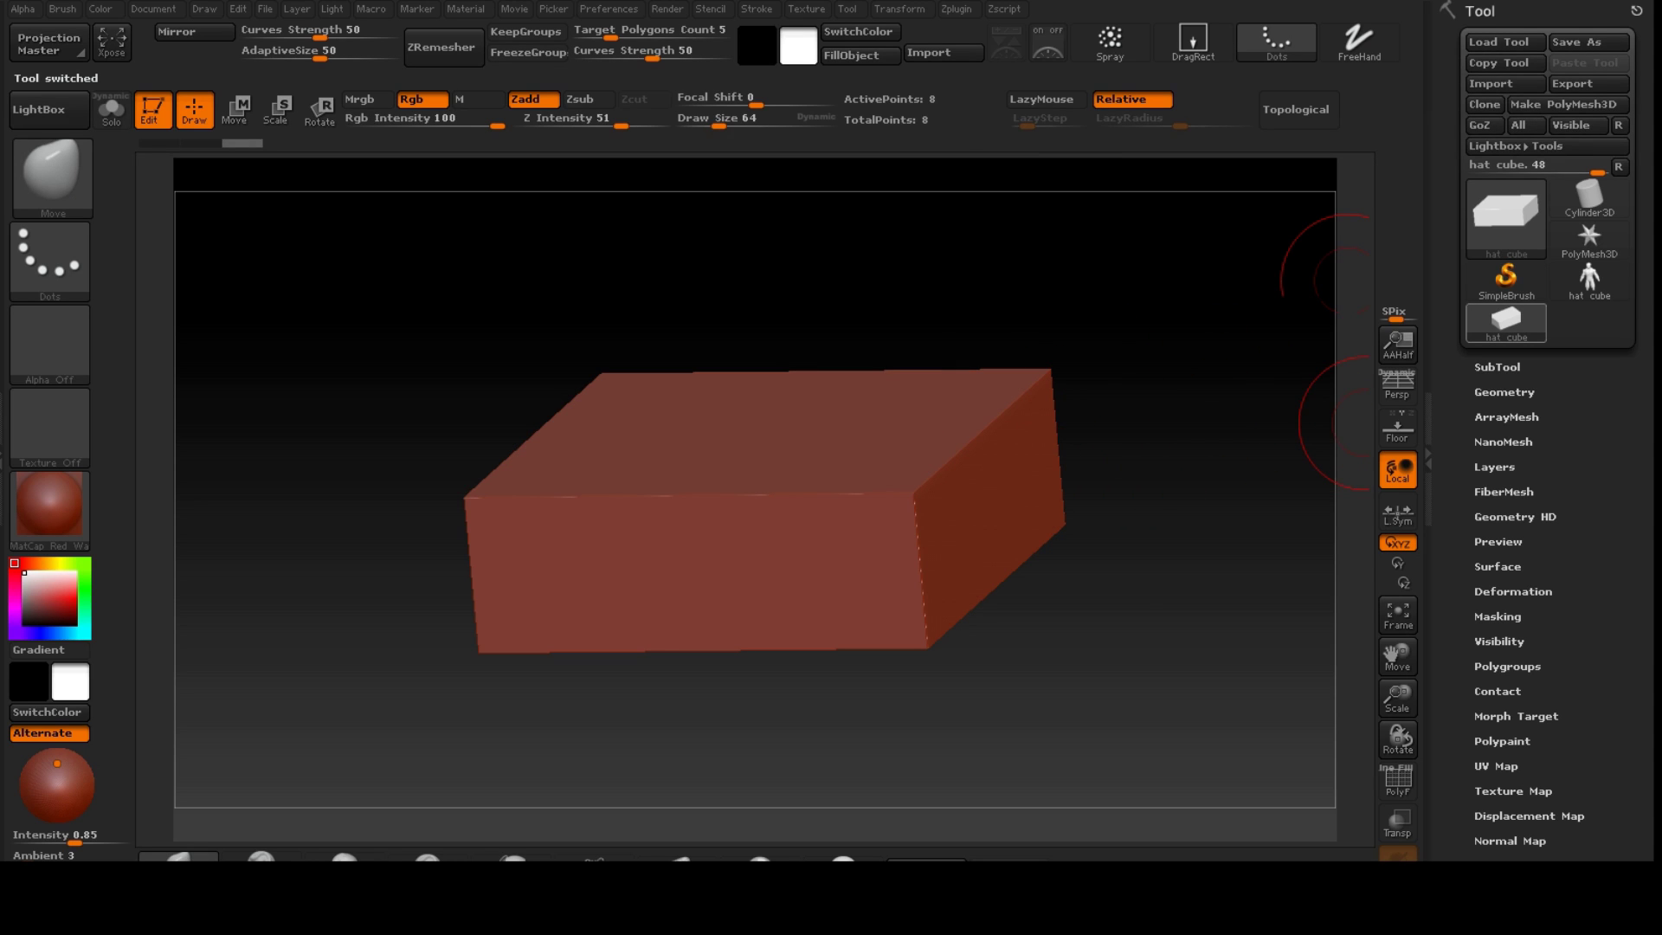
# - Flip between the box and figure thumbnails, ending with the 4,750-point figure active
pyautogui.moveTo(1506, 322)
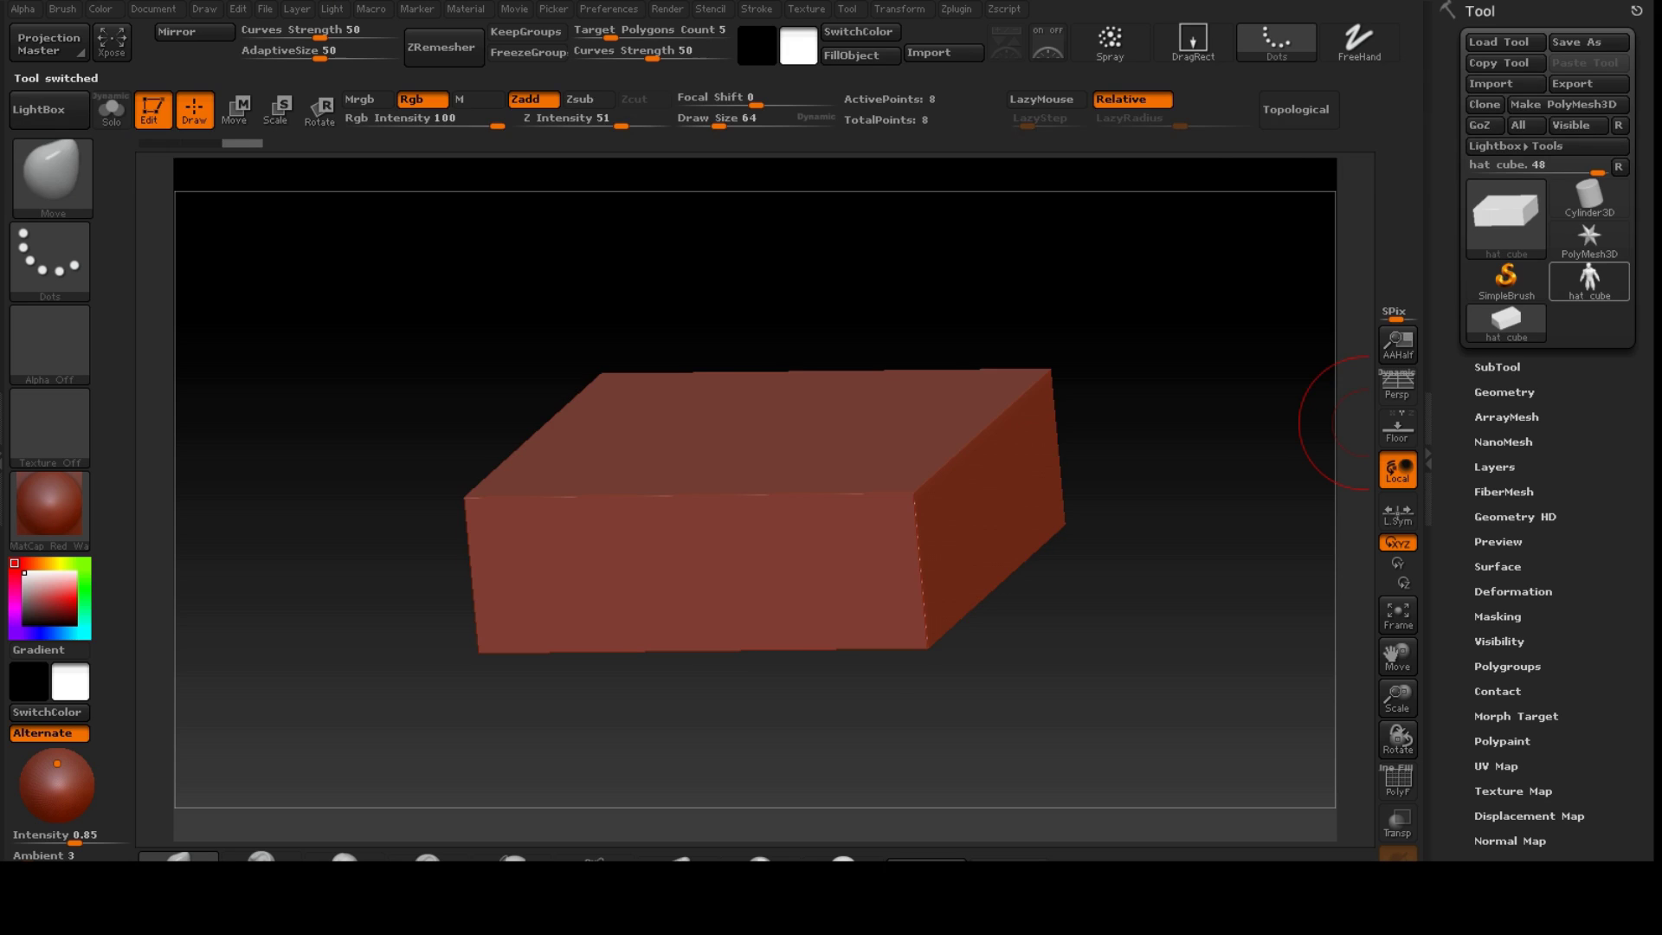
pyautogui.click(1589, 277)
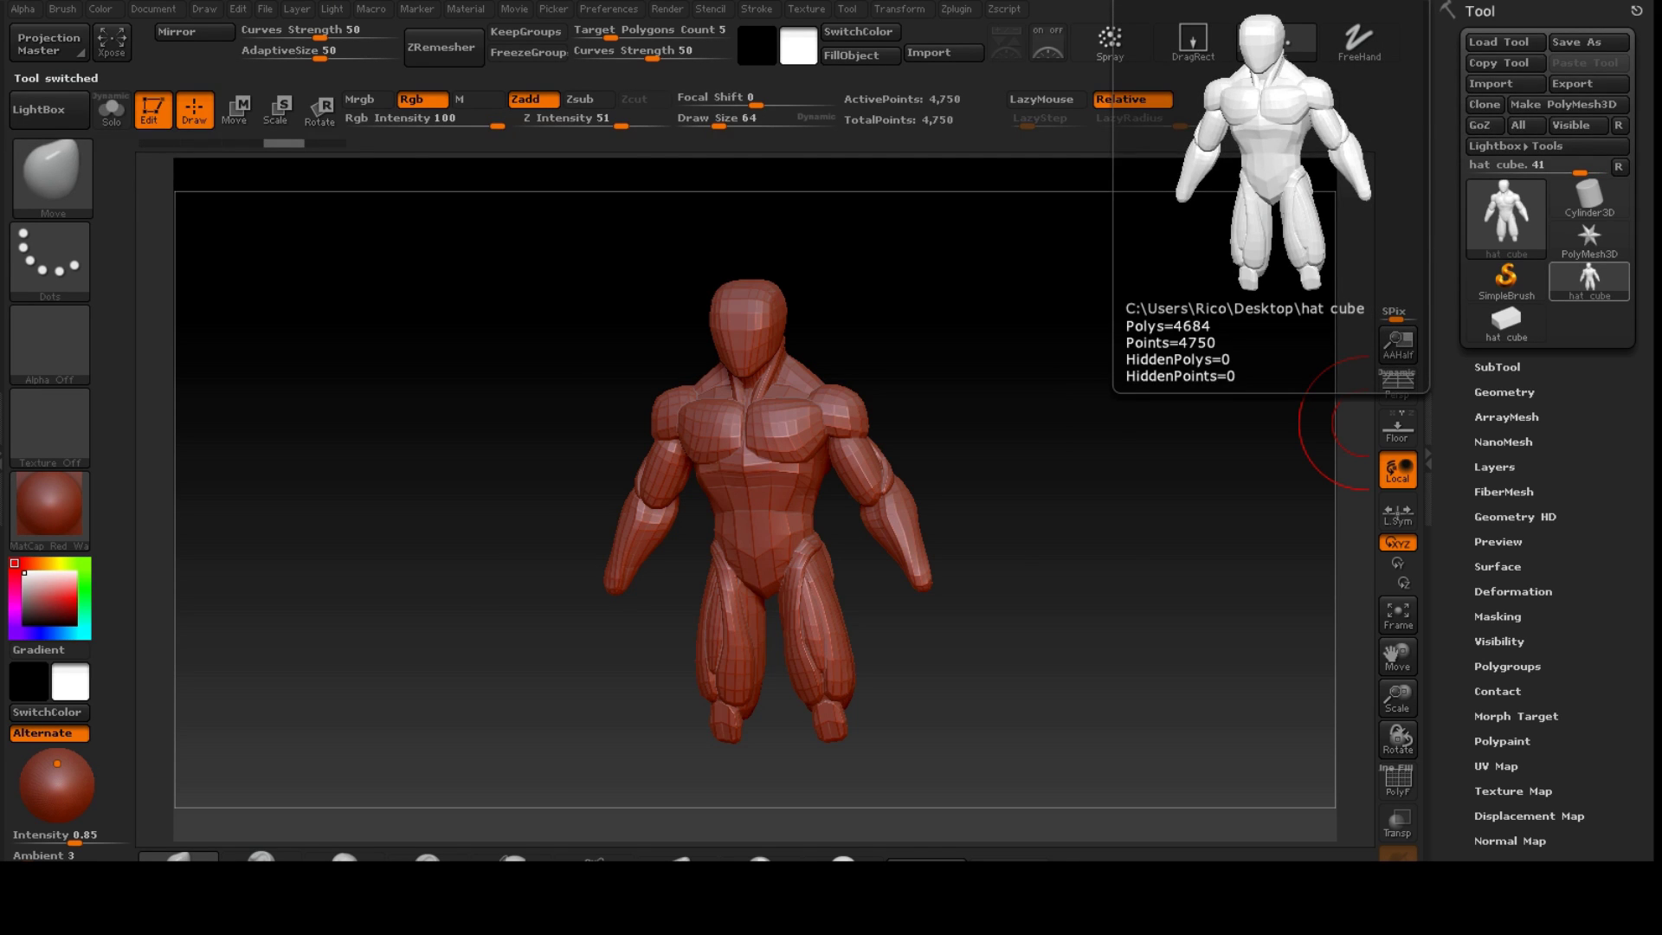
pyautogui.click(1506, 322)
pyautogui.click(1589, 277)
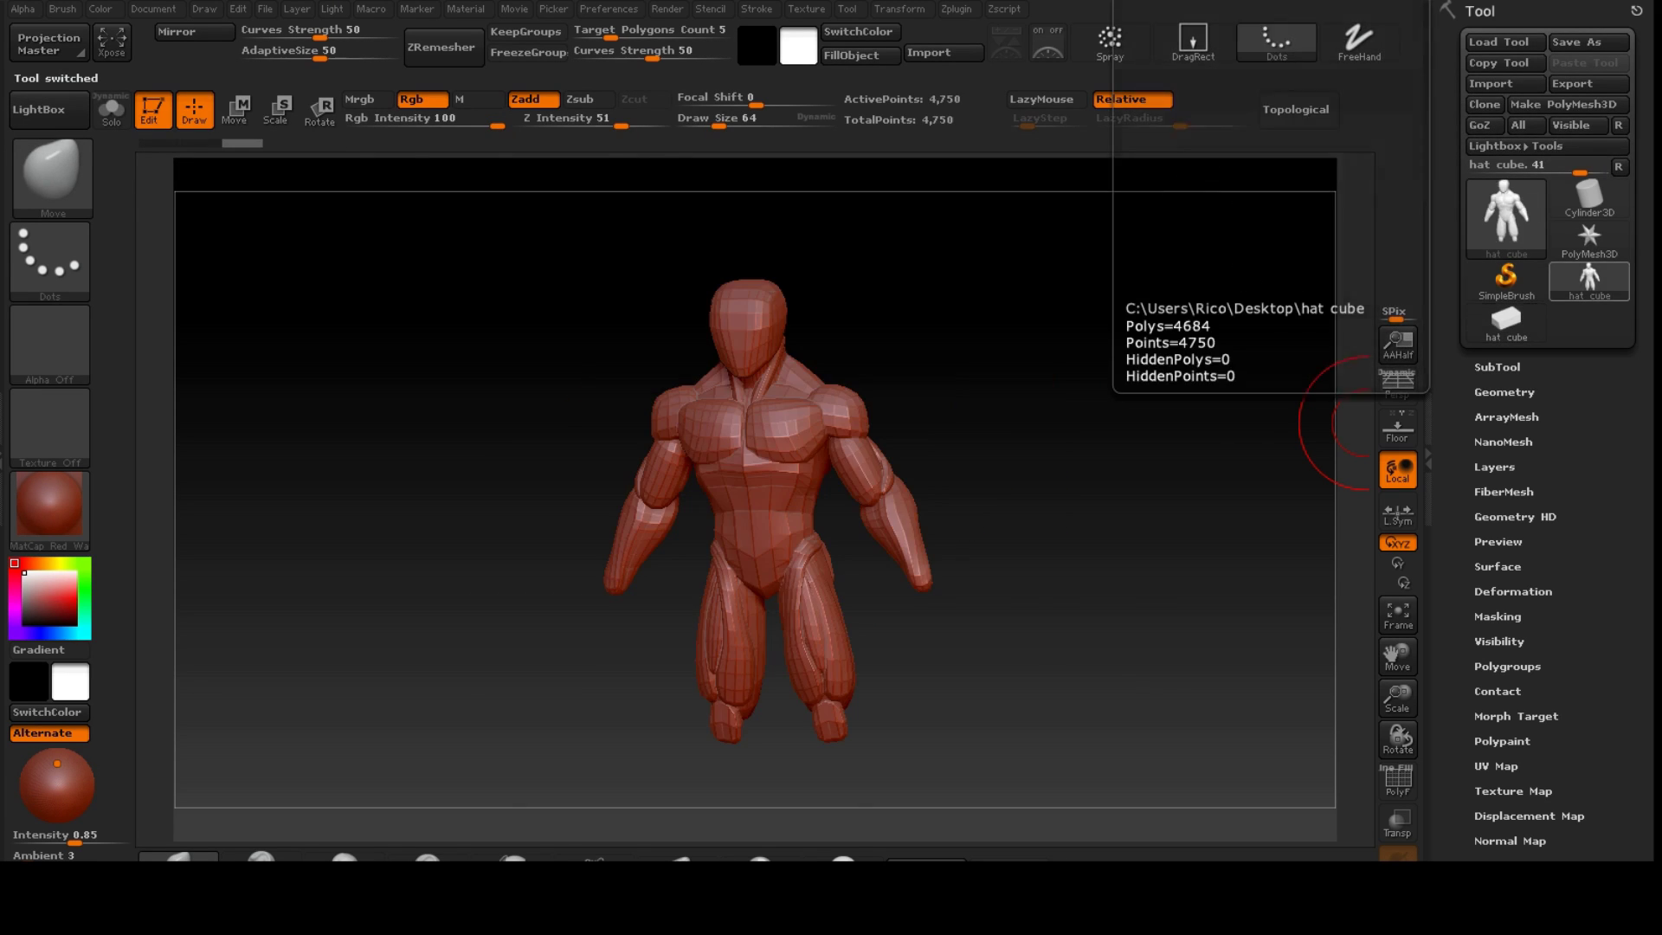
pyautogui.click(1506, 322)
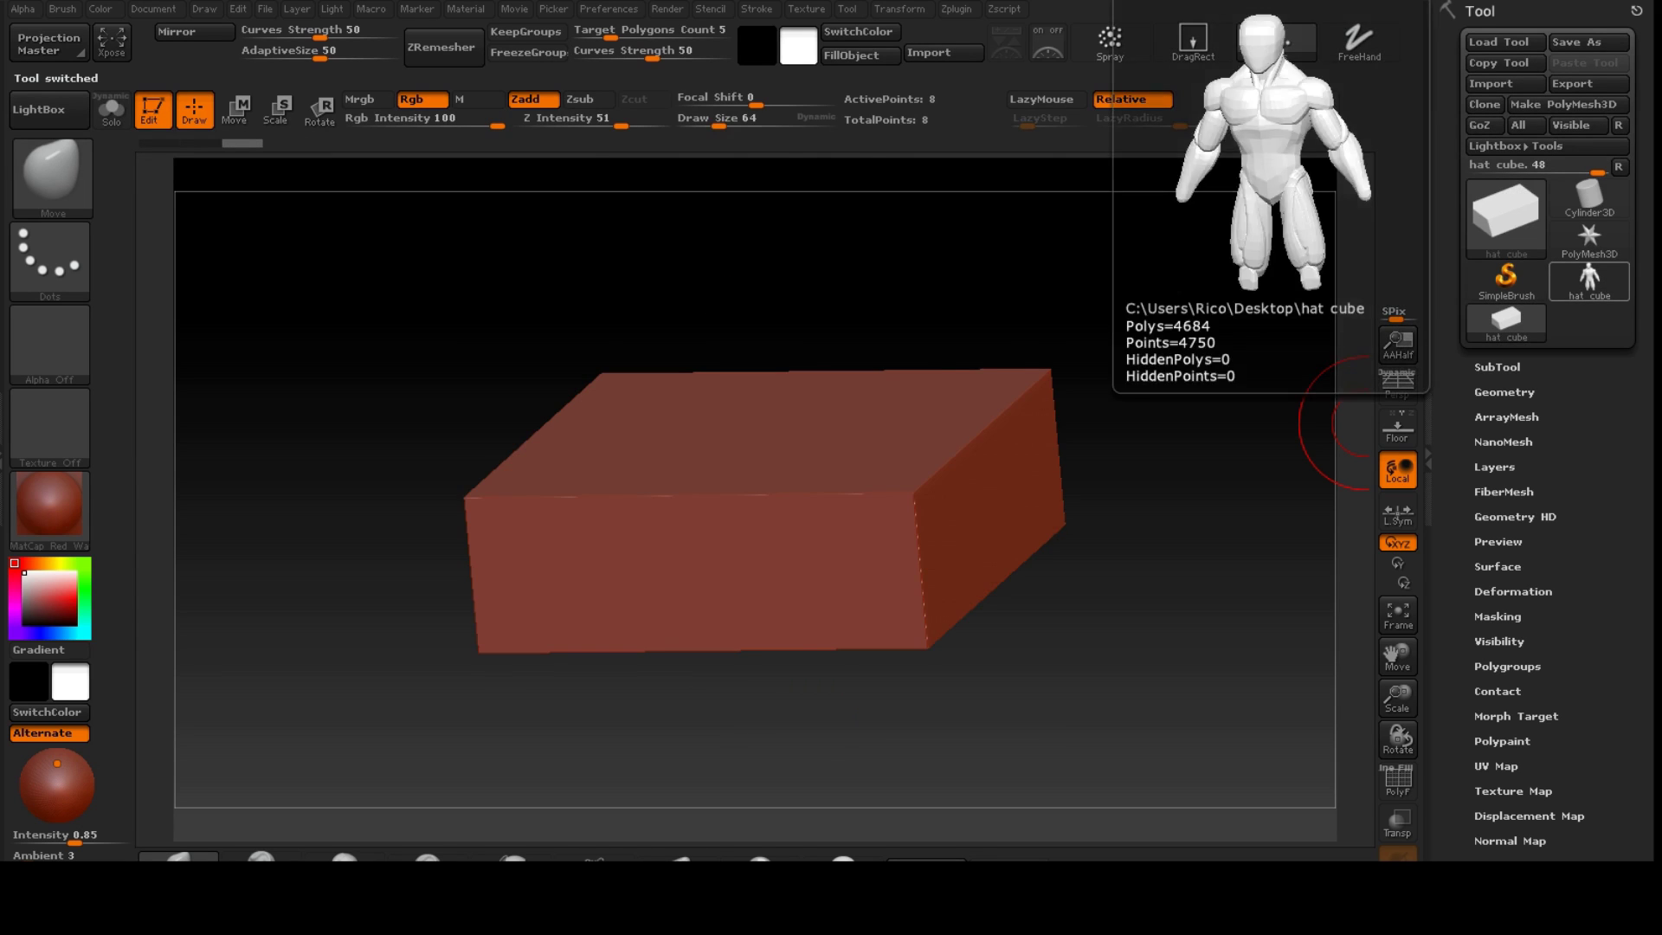
pyautogui.click(1589, 277)
pyautogui.click(1506, 322)
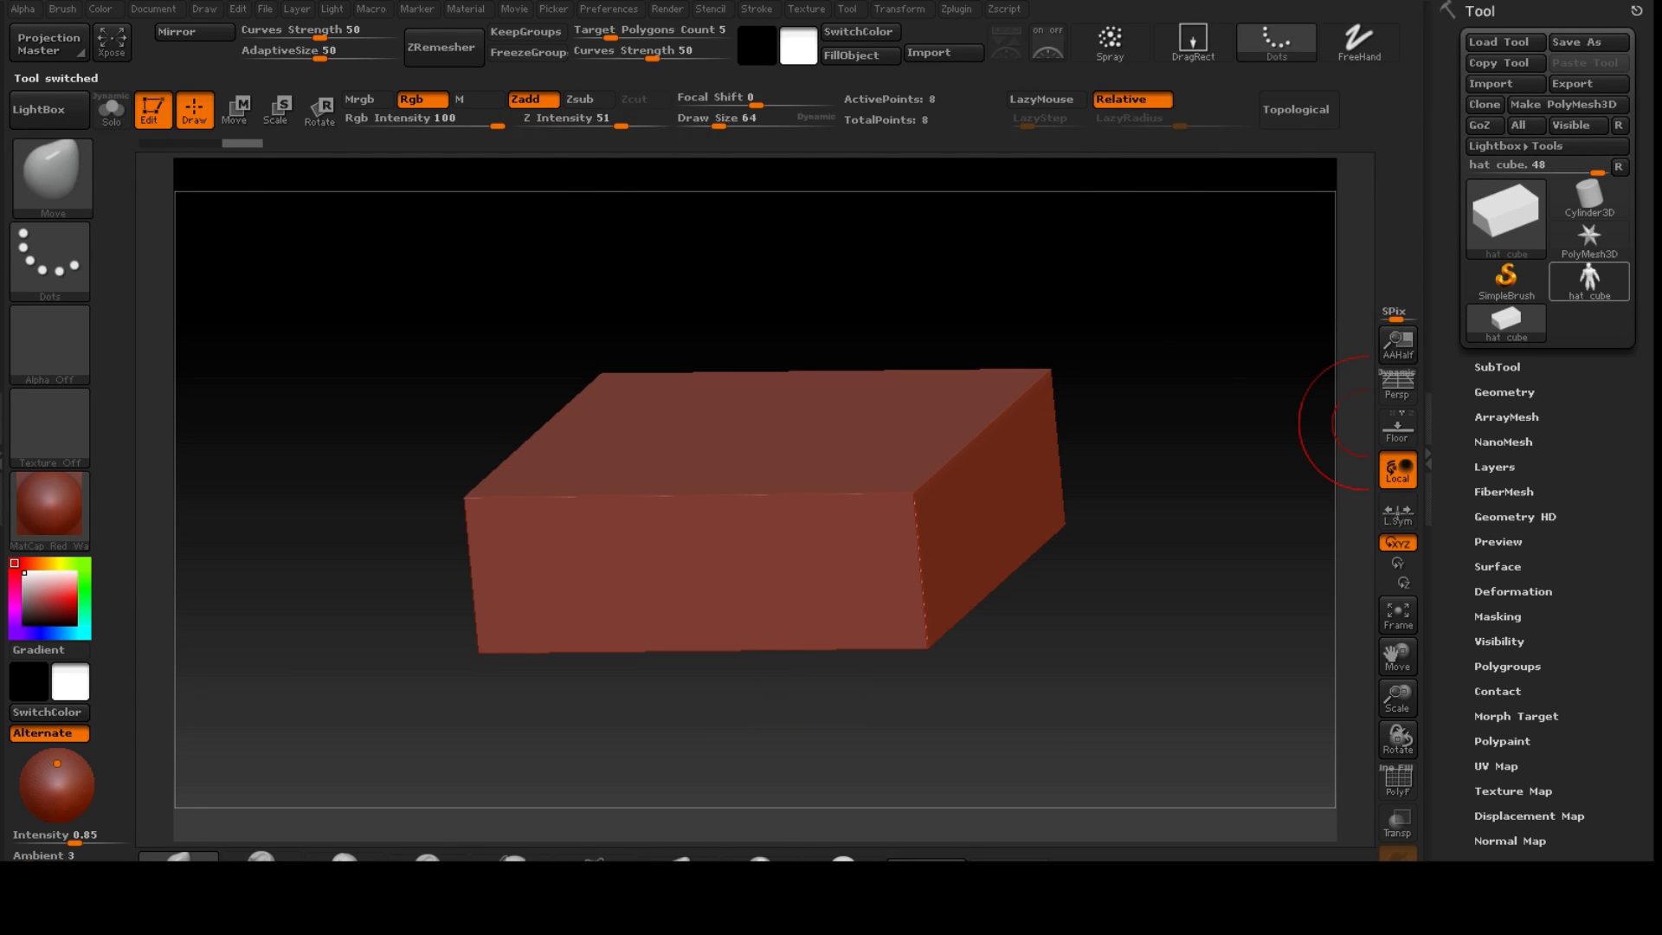
pyautogui.click(1589, 277)
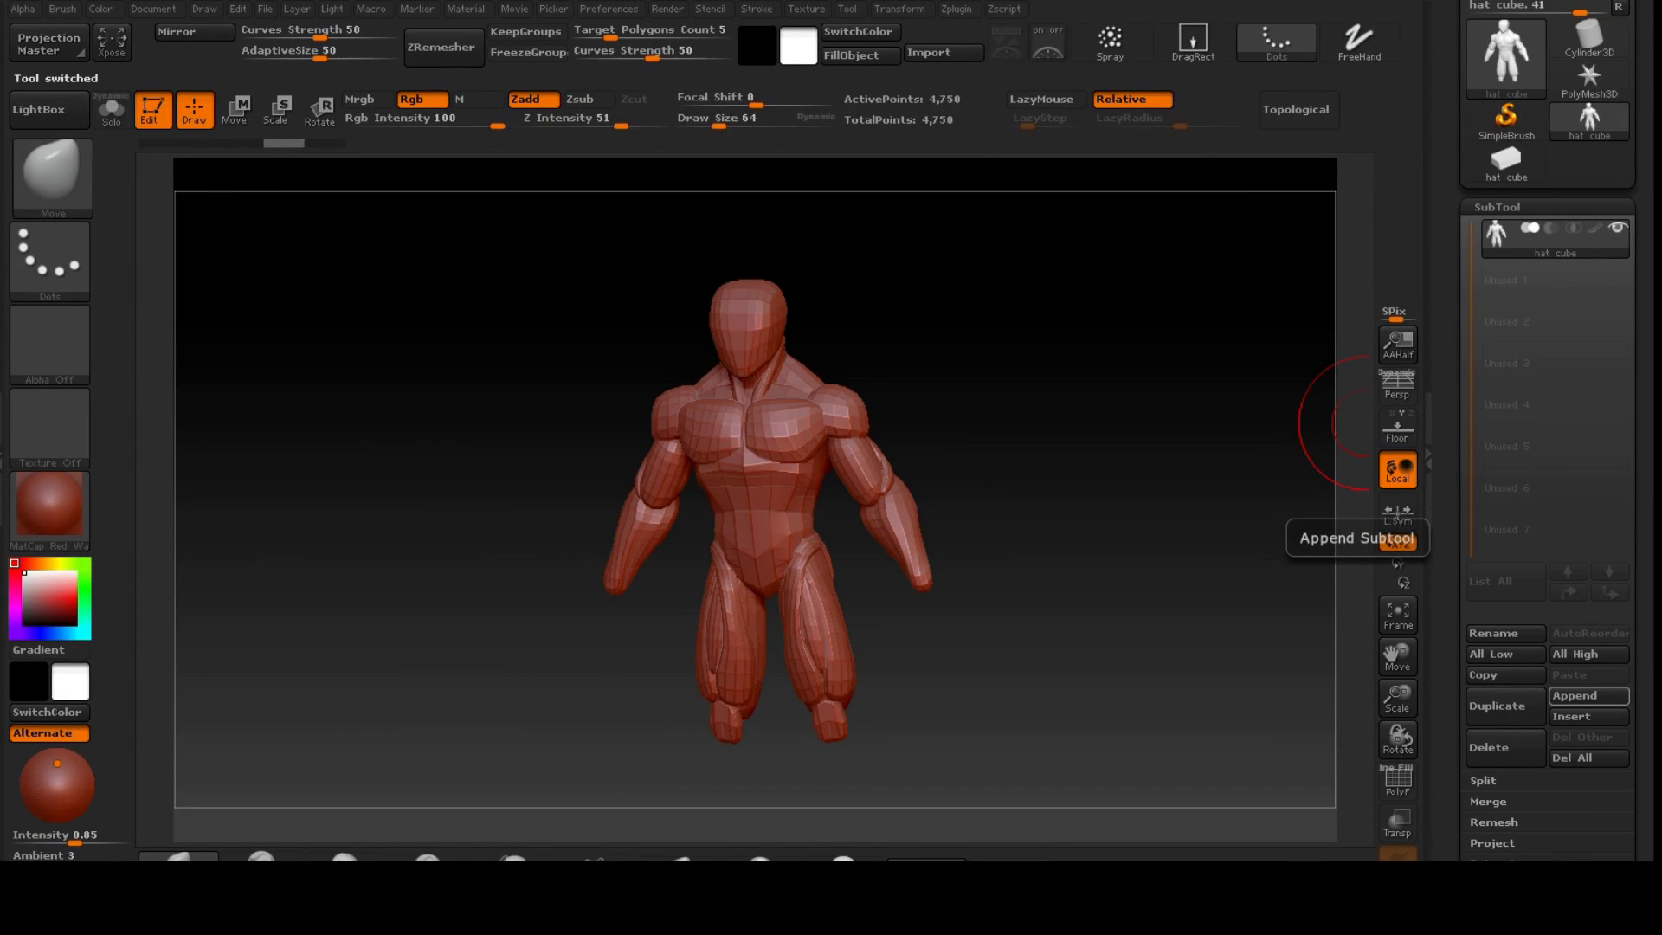
# - Append the hat cube box as a second subtool on the figure's head, totalling 4,758 points
pyautogui.moveTo(1589, 121)
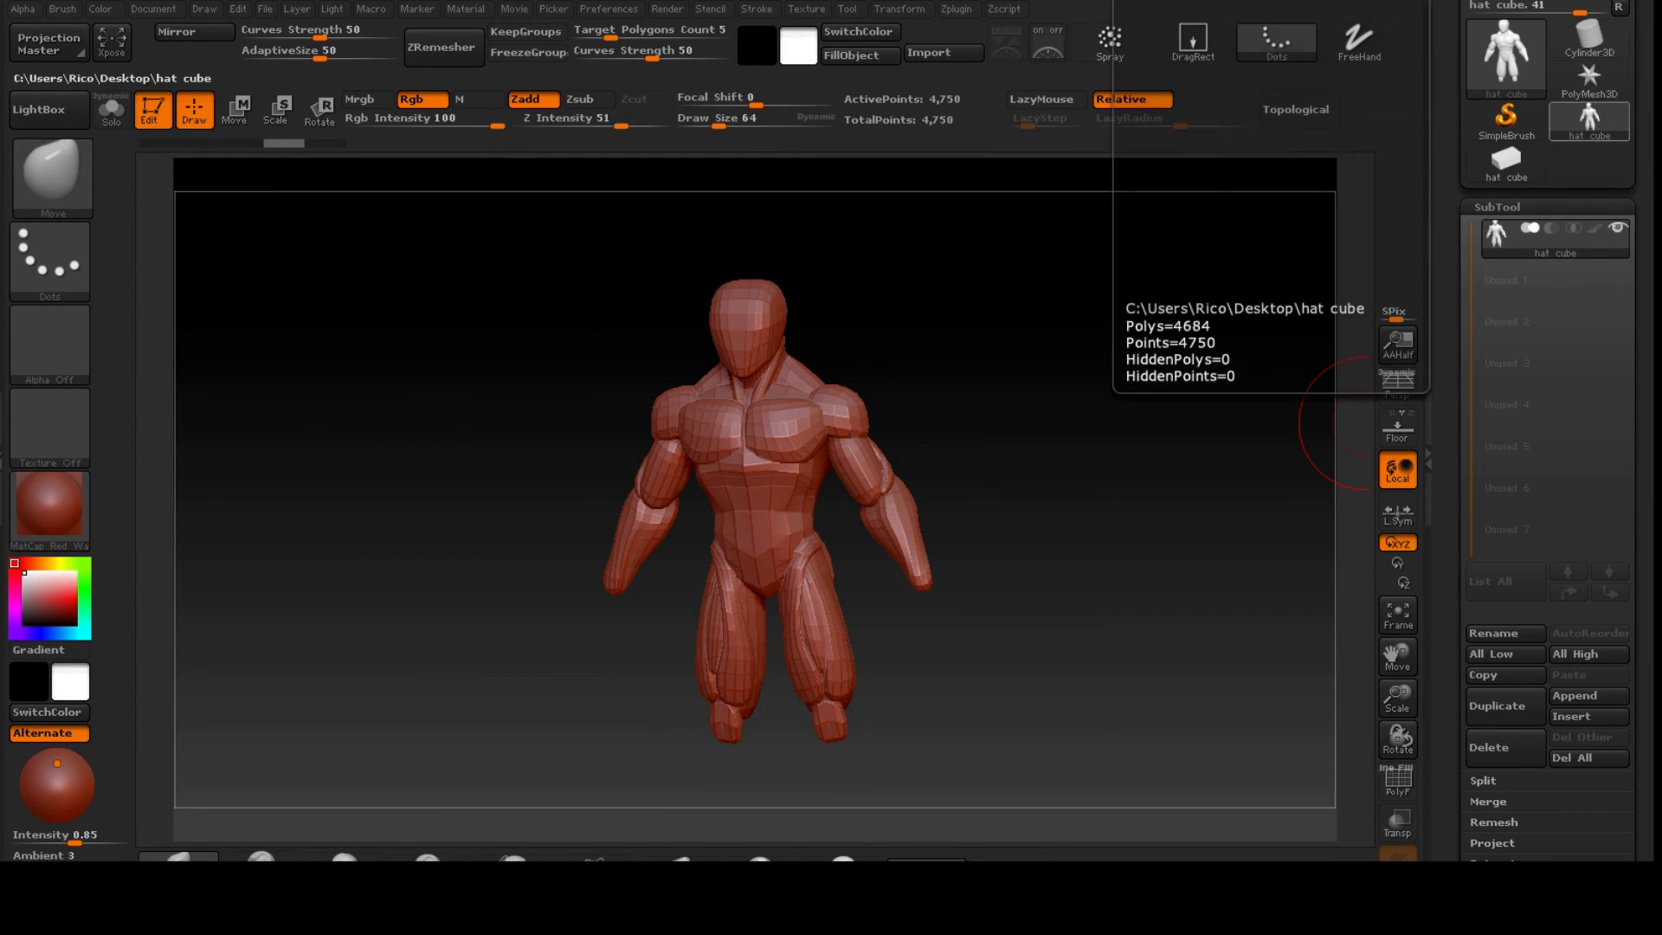
pyautogui.click(1505, 160)
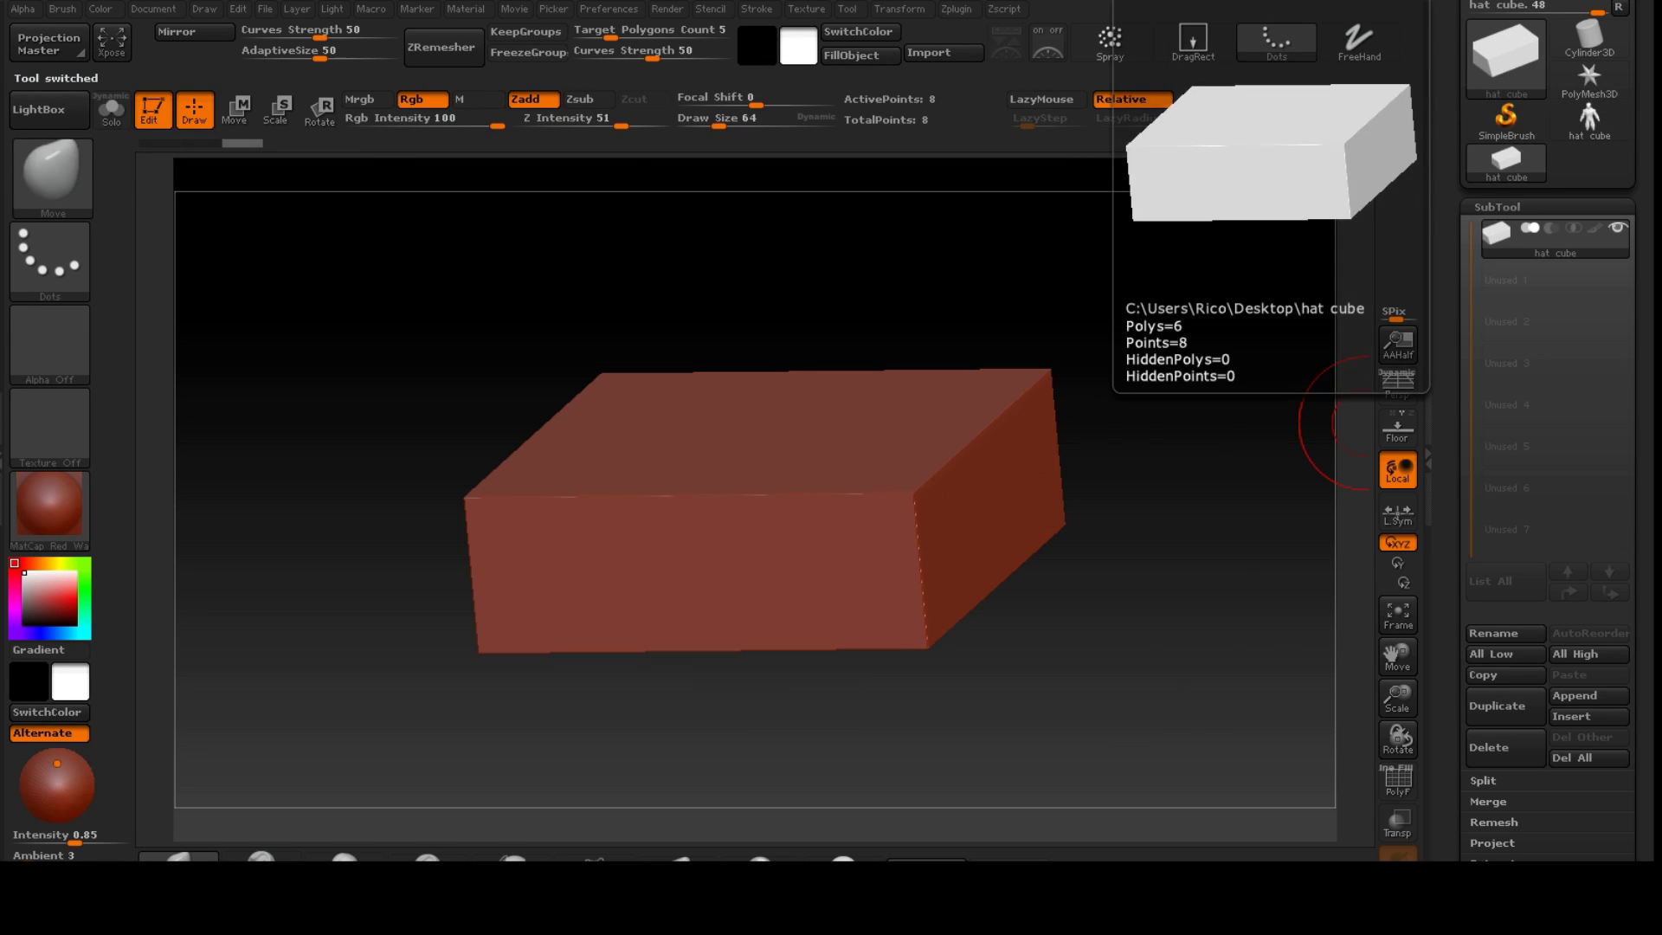
pyautogui.click(1589, 121)
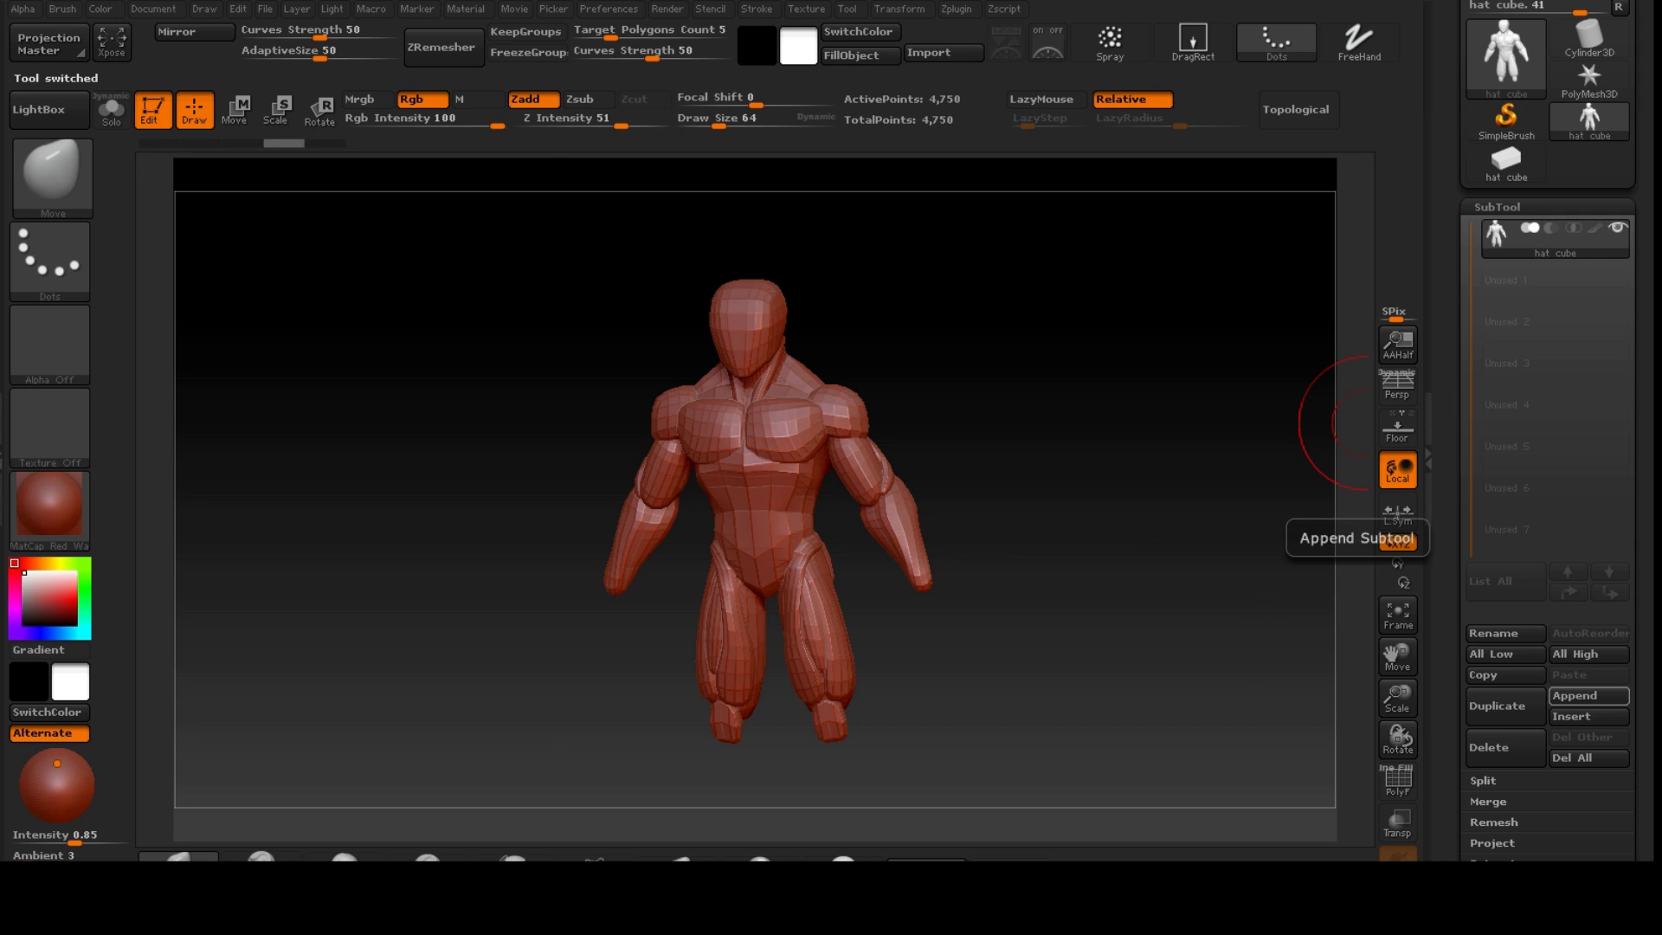
pyautogui.click(1588, 695)
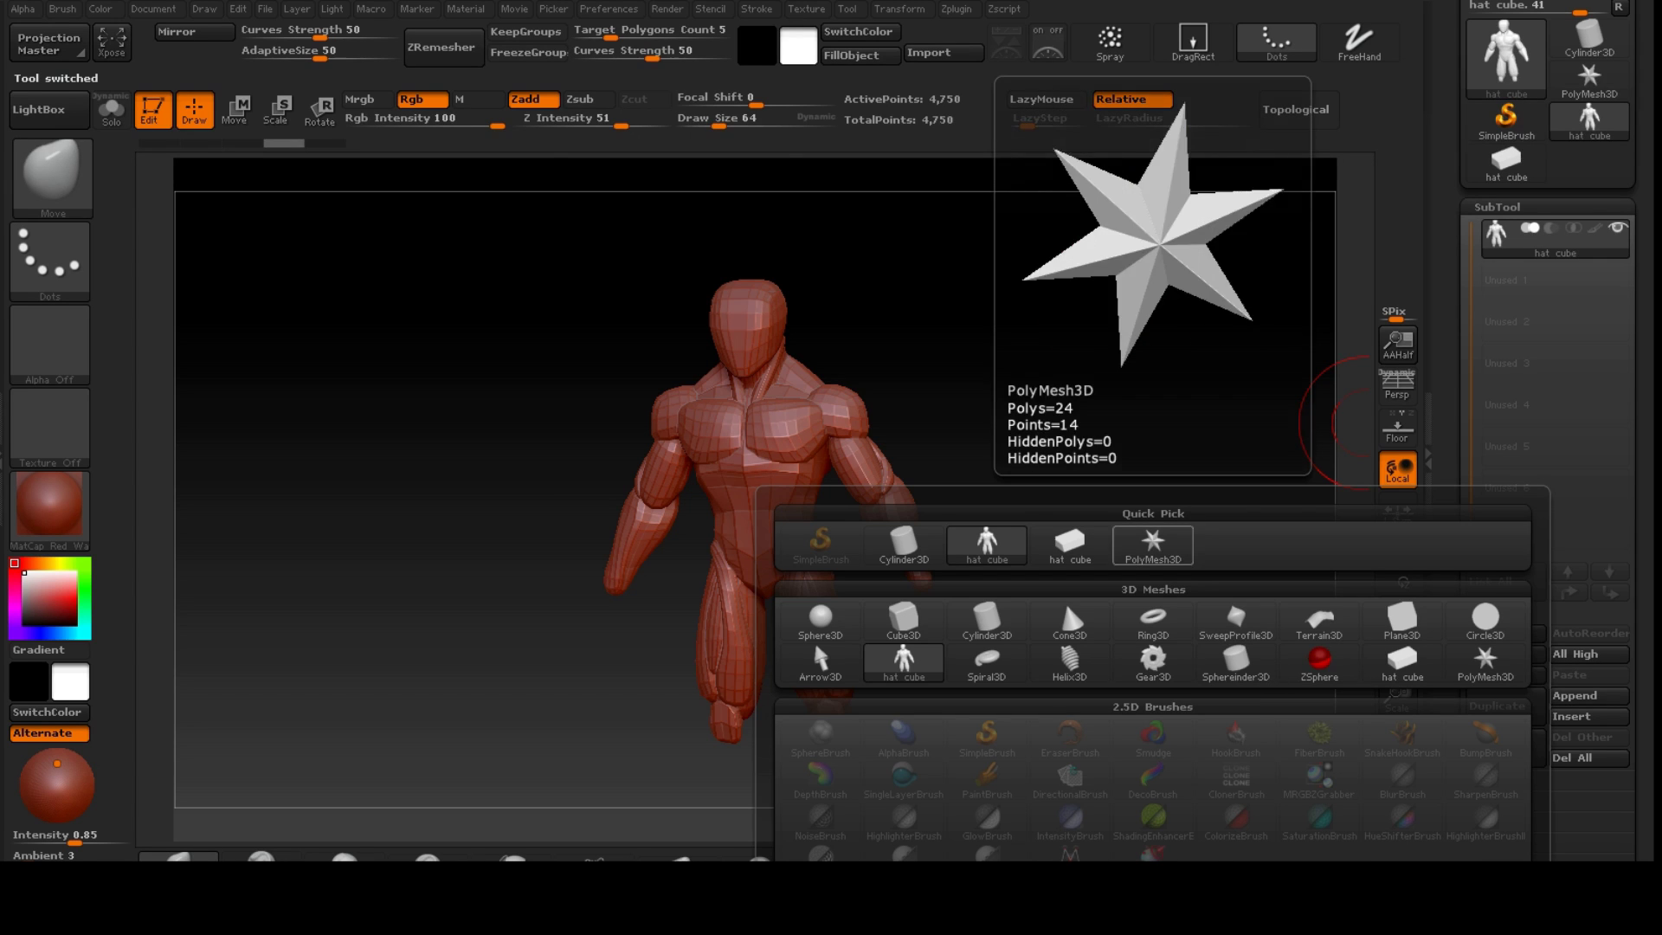
pyautogui.click(1070, 544)
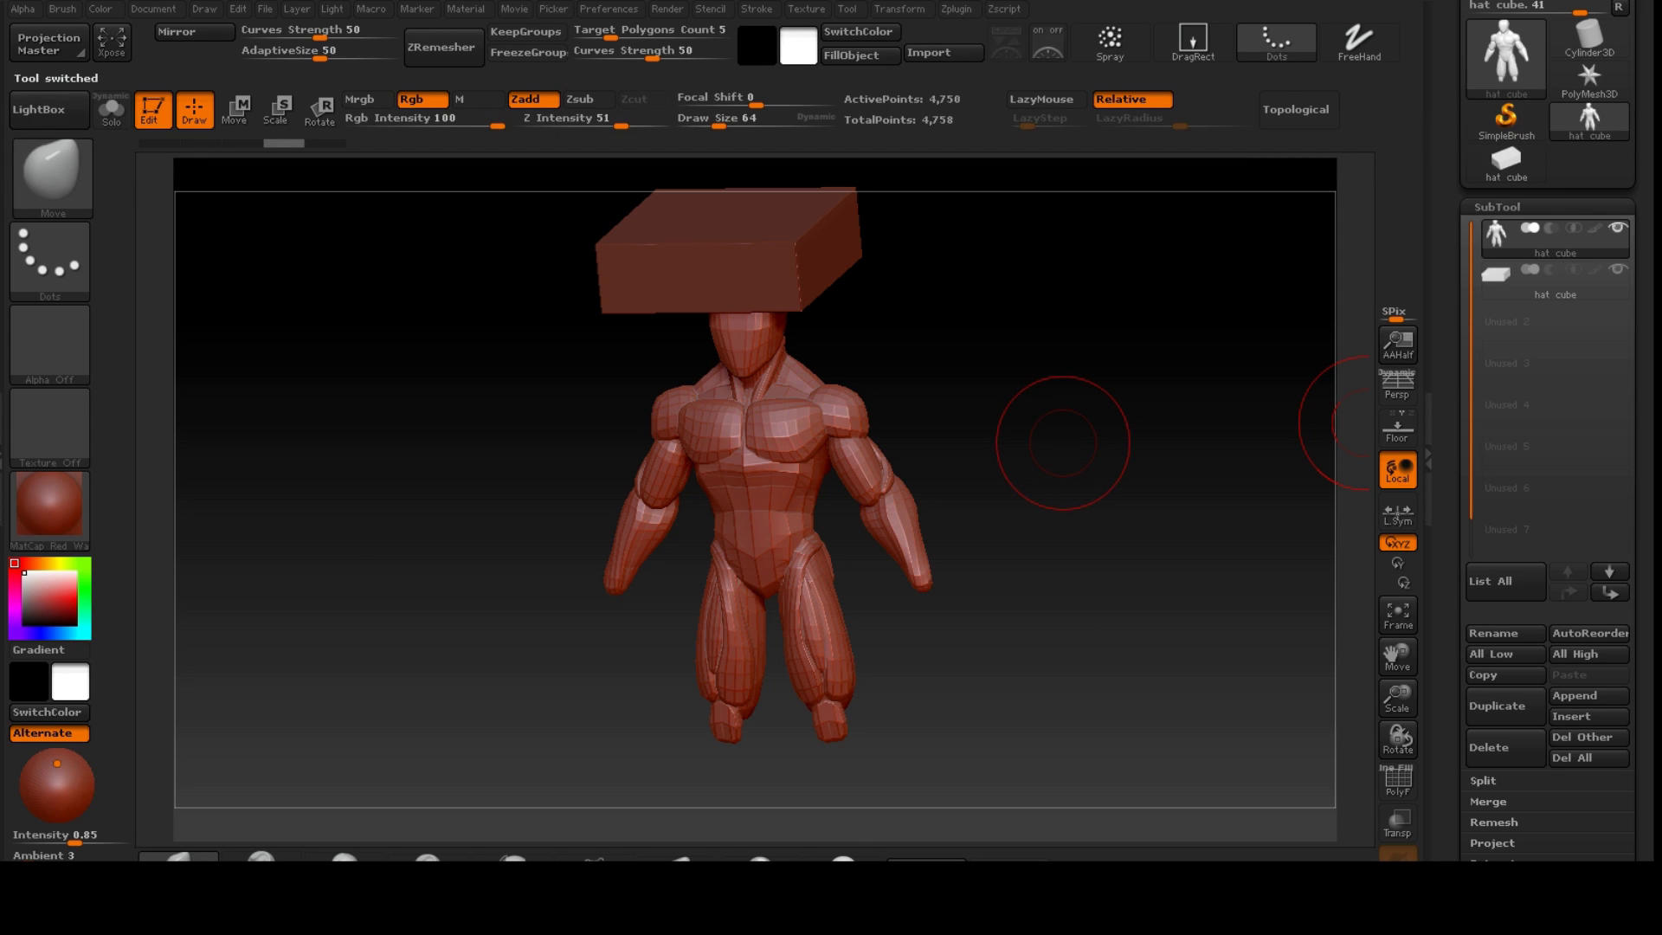
pyautogui.moveTo(1062, 443)
pyautogui.mouseDown()
pyautogui.moveTo(1070, 463)
pyautogui.moveTo(1103, 420)
pyautogui.mouseUp()
pyautogui.hotkey('alt', 'Tab')
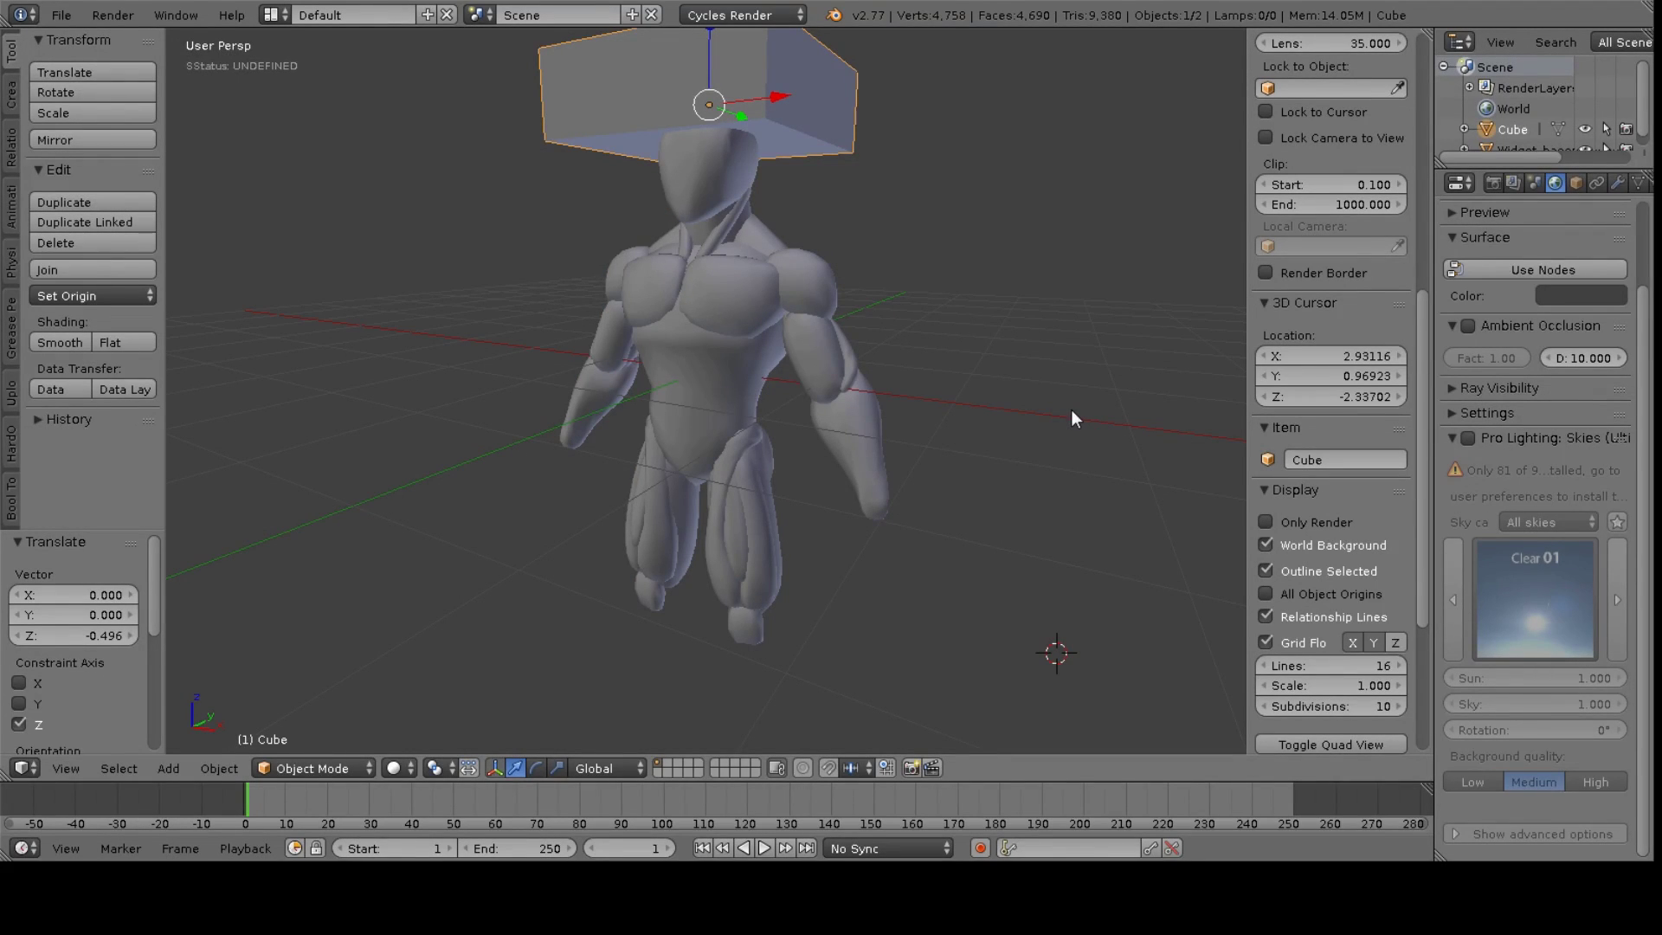
pyautogui.hotkey('alt', 'Tab')
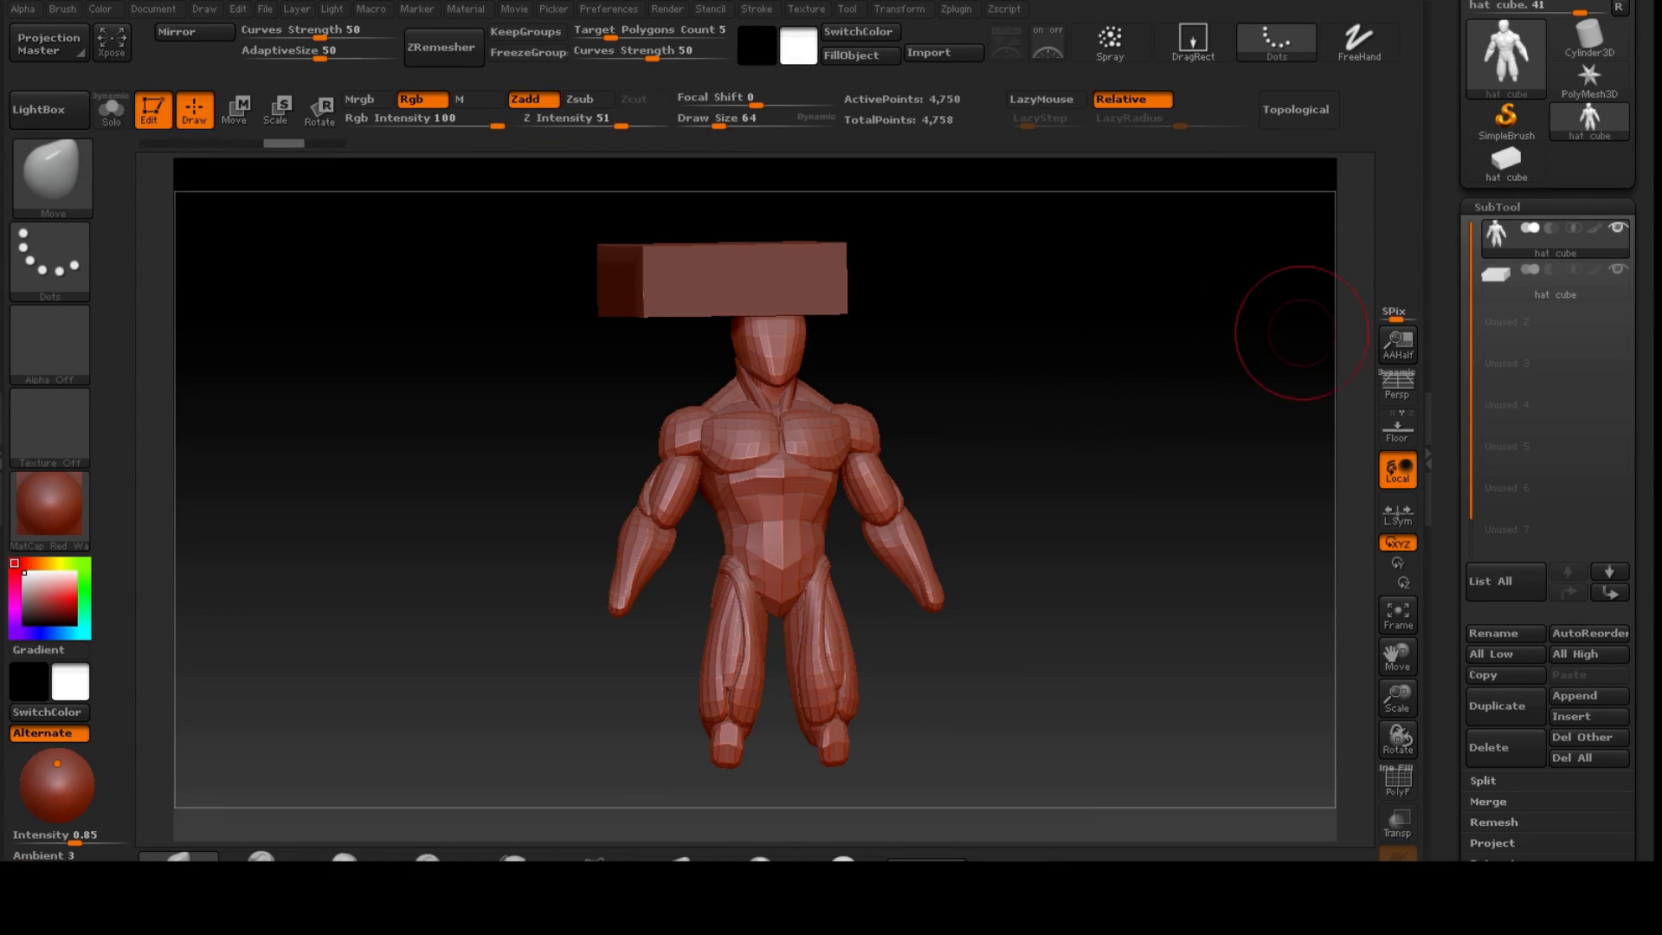
# - Set ZBrush to Cylinder3D, then duplicate the Blender cube as Cube.001 at the figure's shoulder
pyautogui.moveTo(1589, 78)
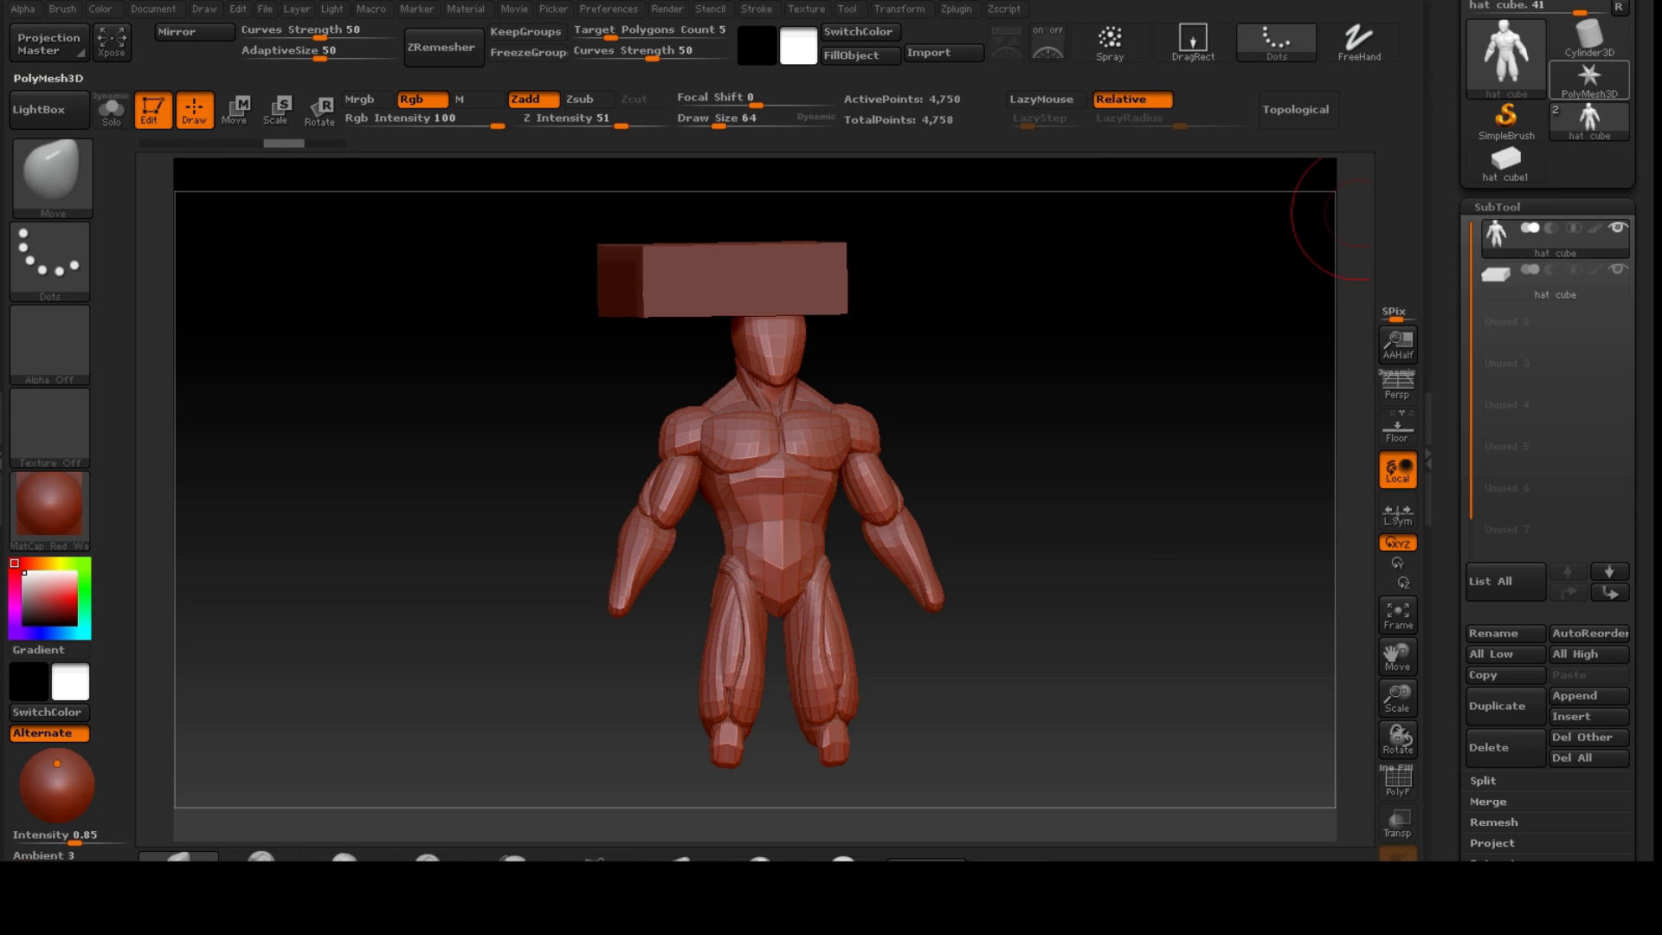
pyautogui.click(1589, 36)
pyautogui.hotkey('alt', 'Tab')
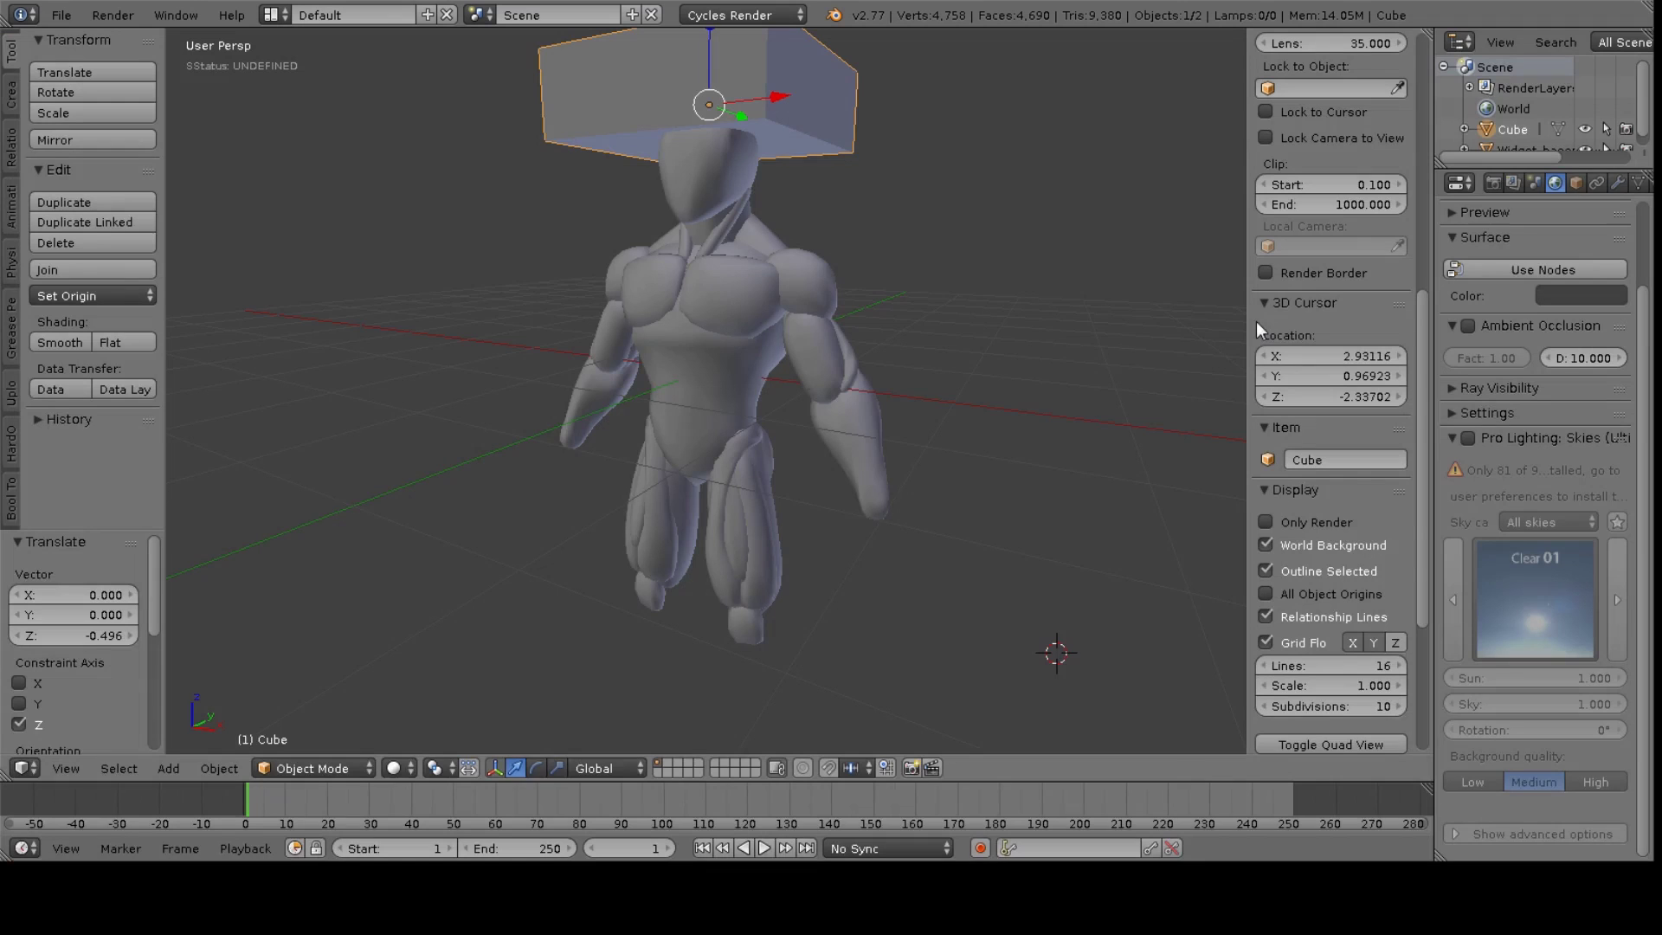
pyautogui.hotkey('shift', 'd')
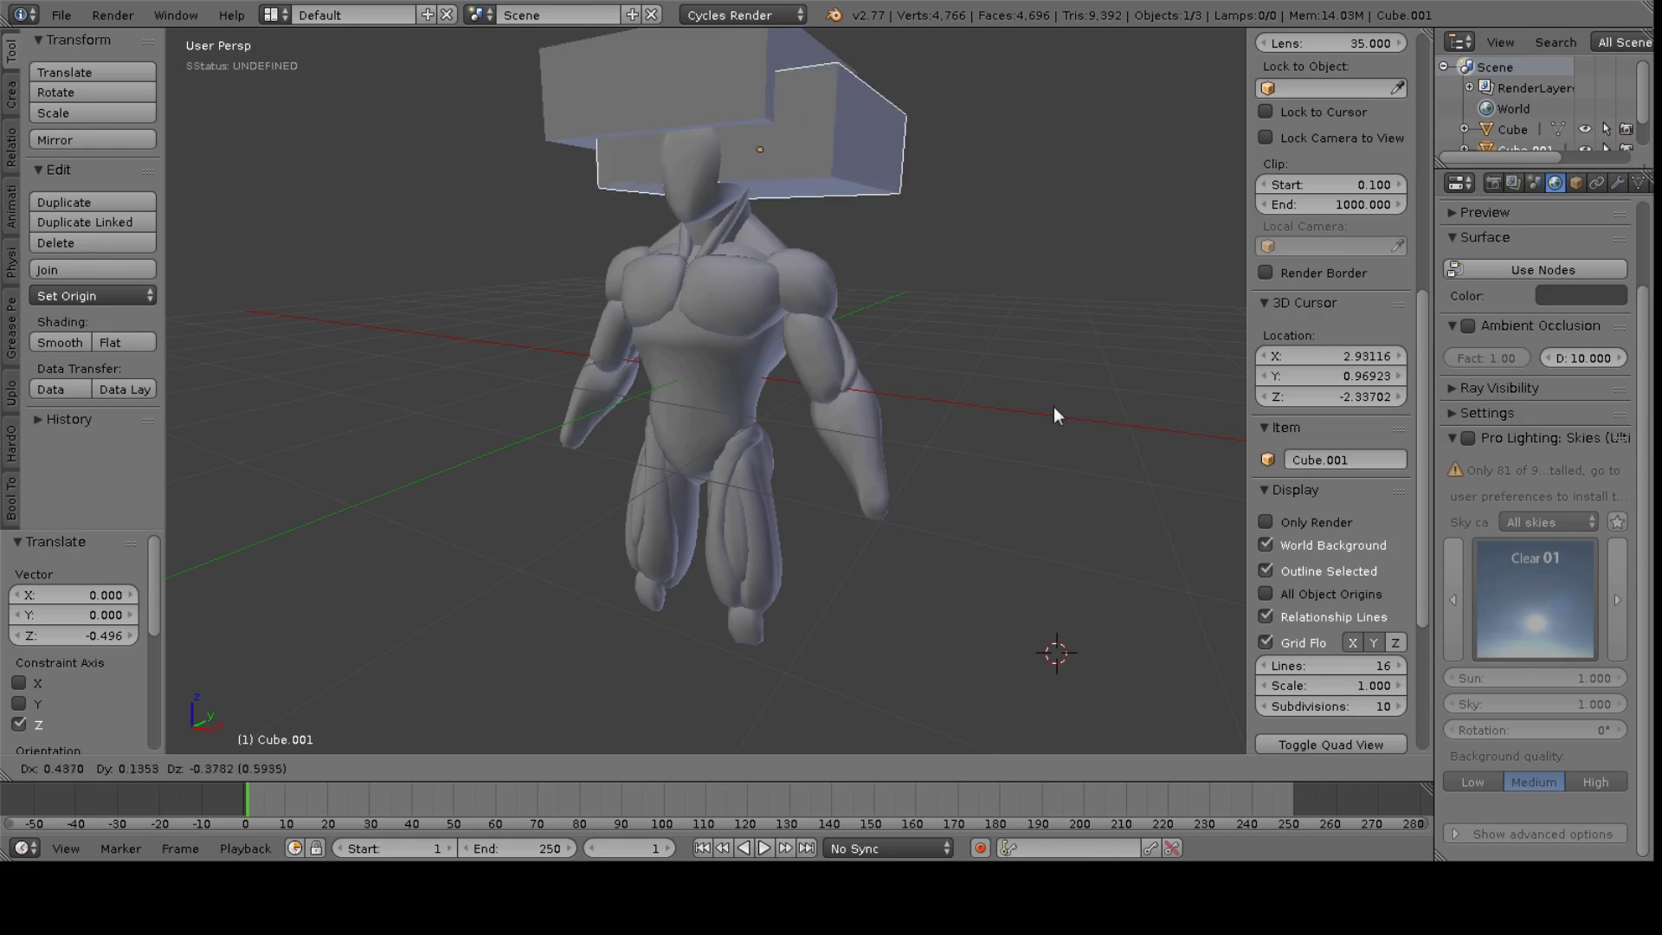
pyautogui.click(1098, 469)
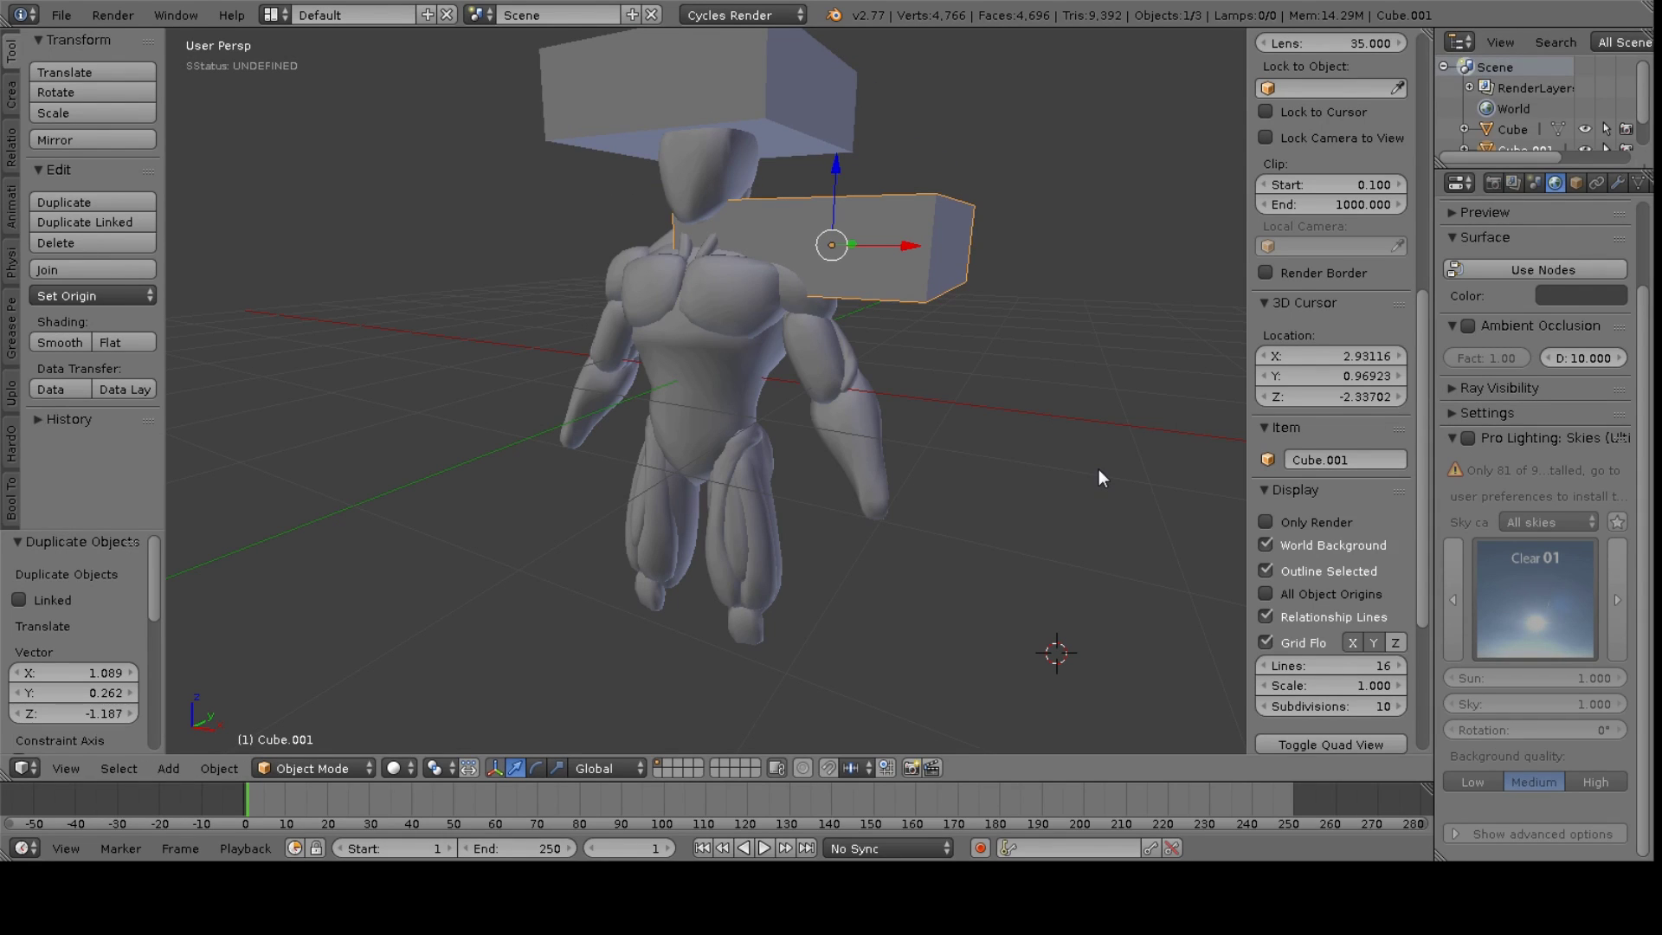
# - Export the scene as Wavefront OBJ 'hat cube2.obj' and return to ZBrush
pyautogui.click(69, 16)
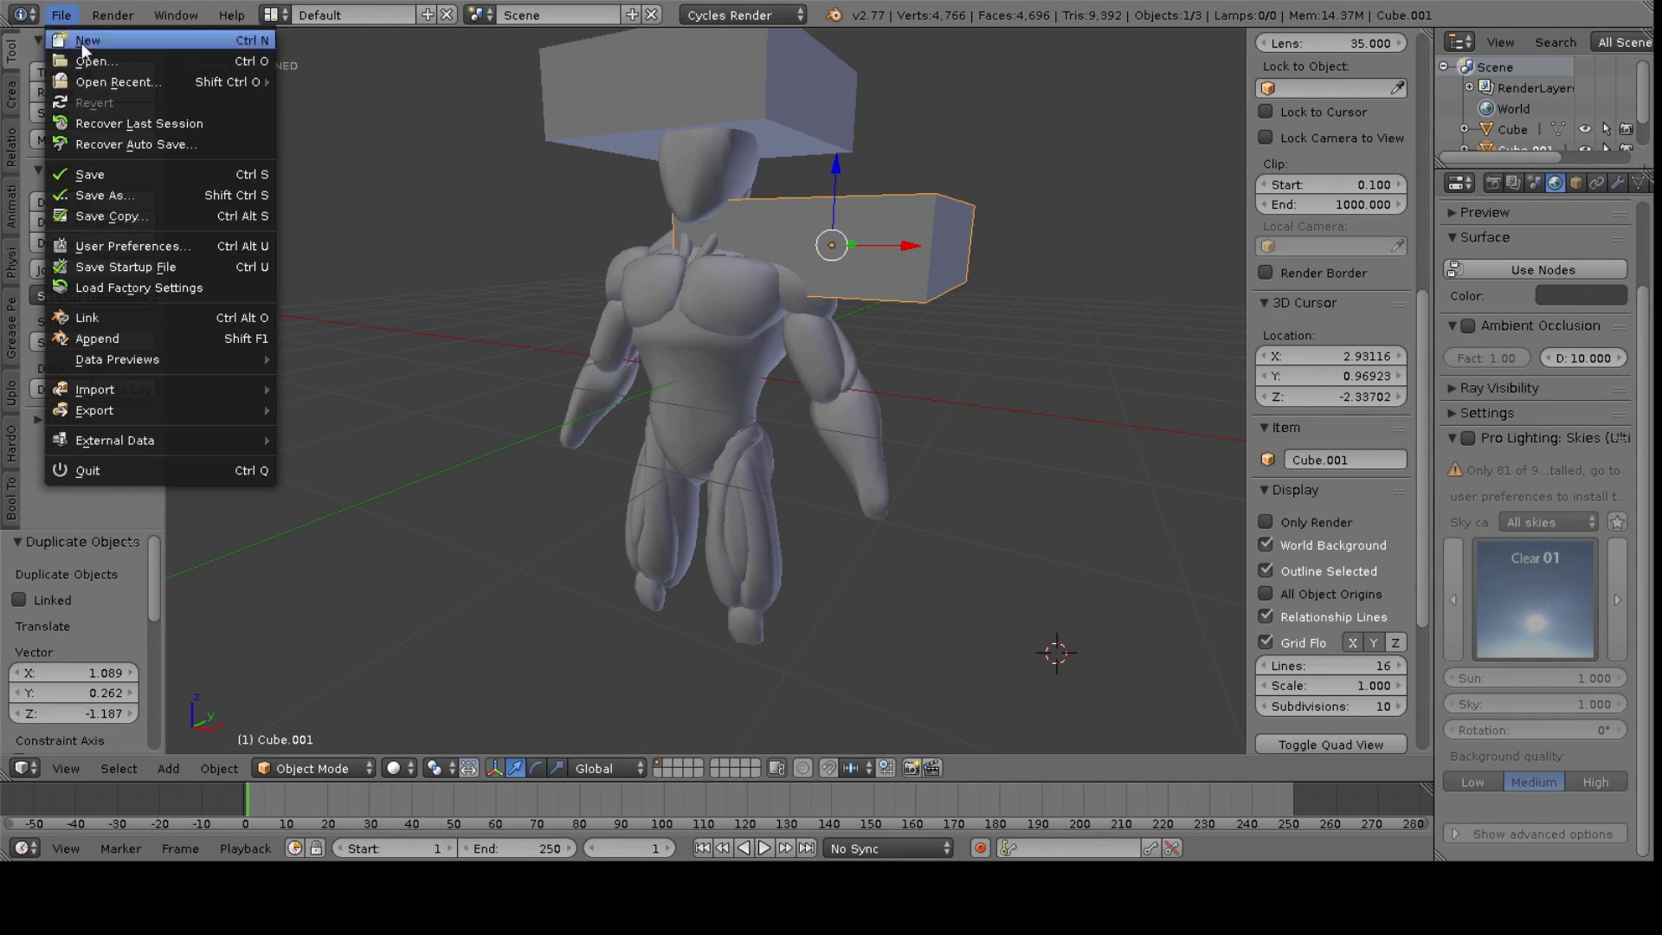
pyautogui.moveTo(148, 392)
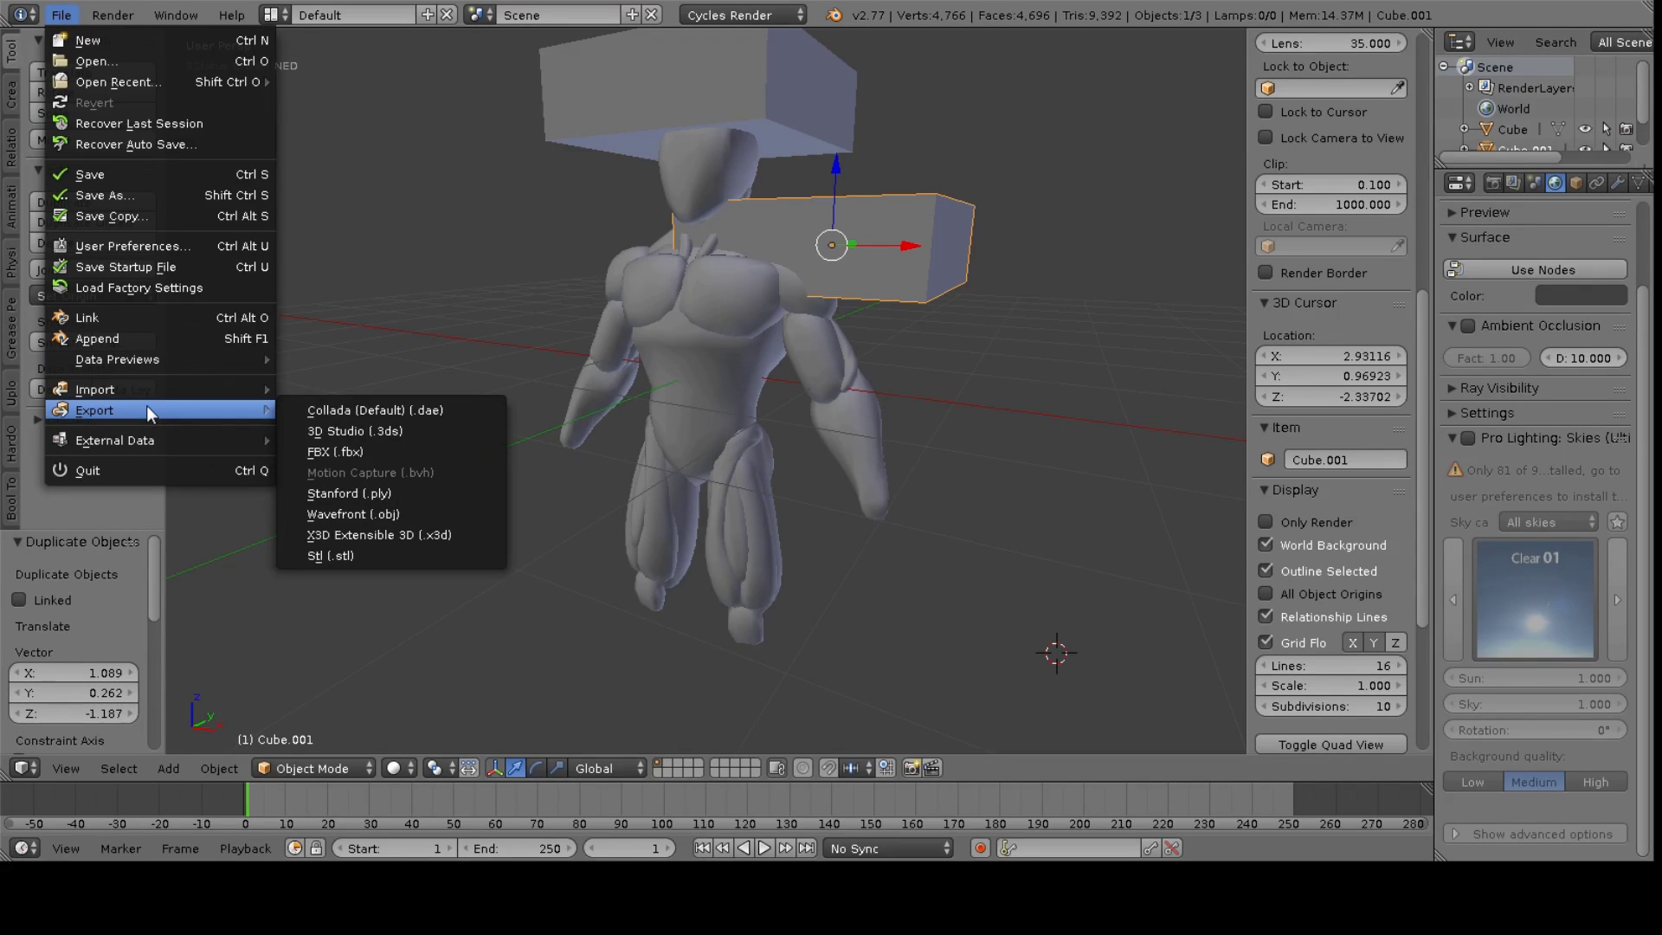
pyautogui.press('Down')
pyautogui.press('Down')
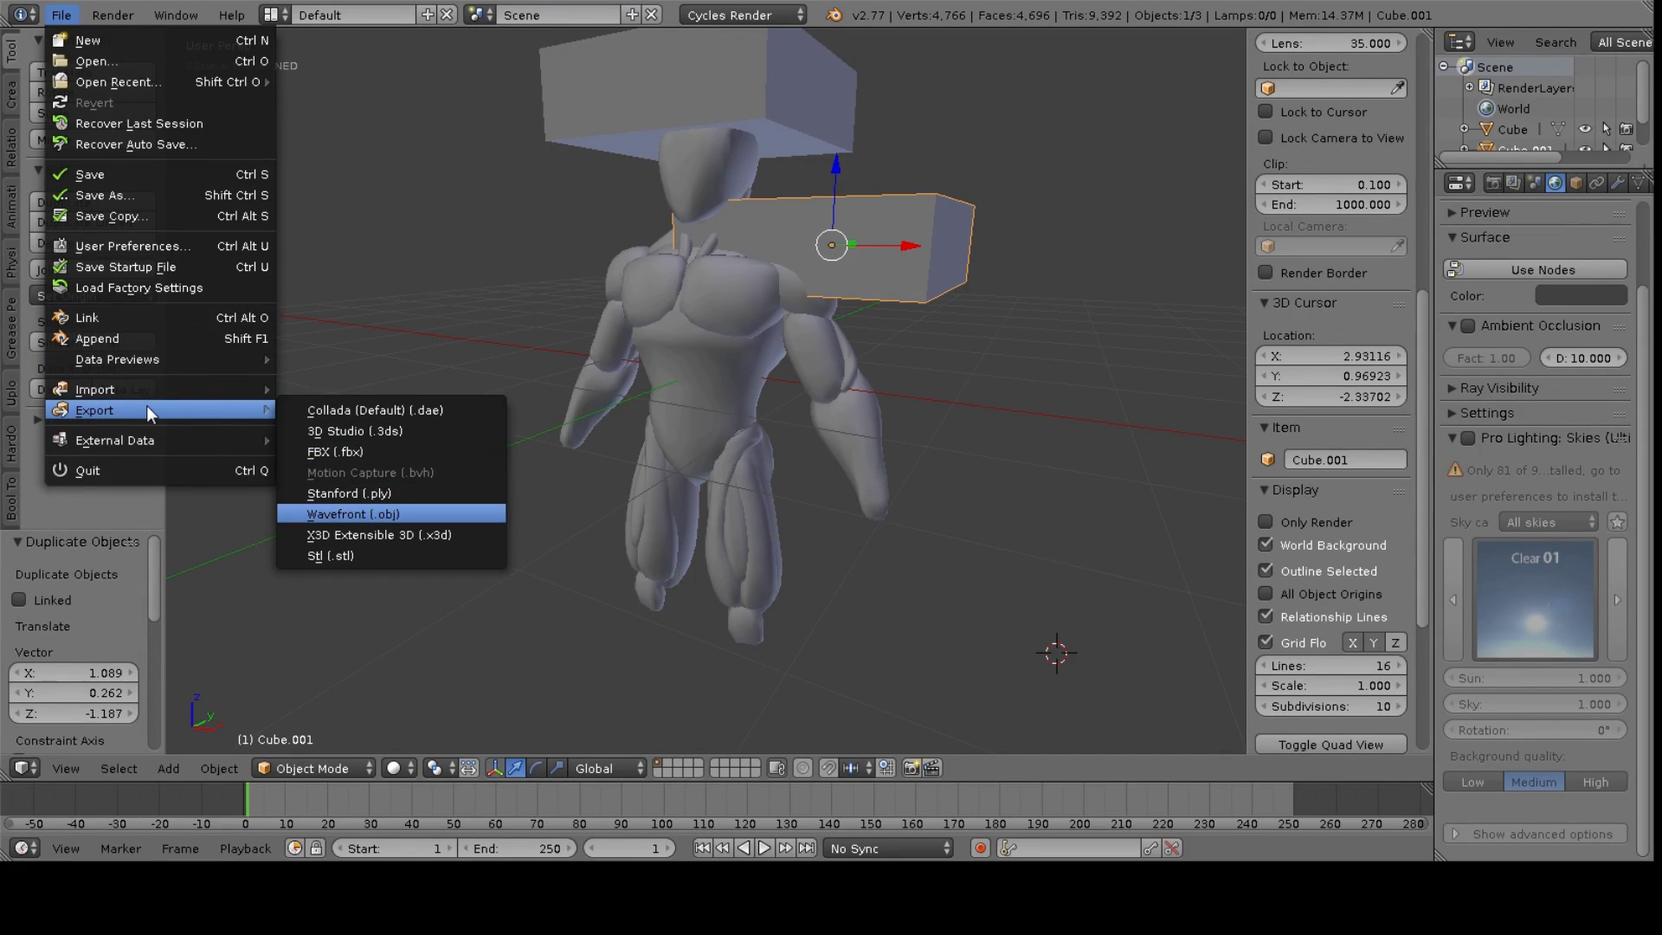
pyautogui.press('Return')
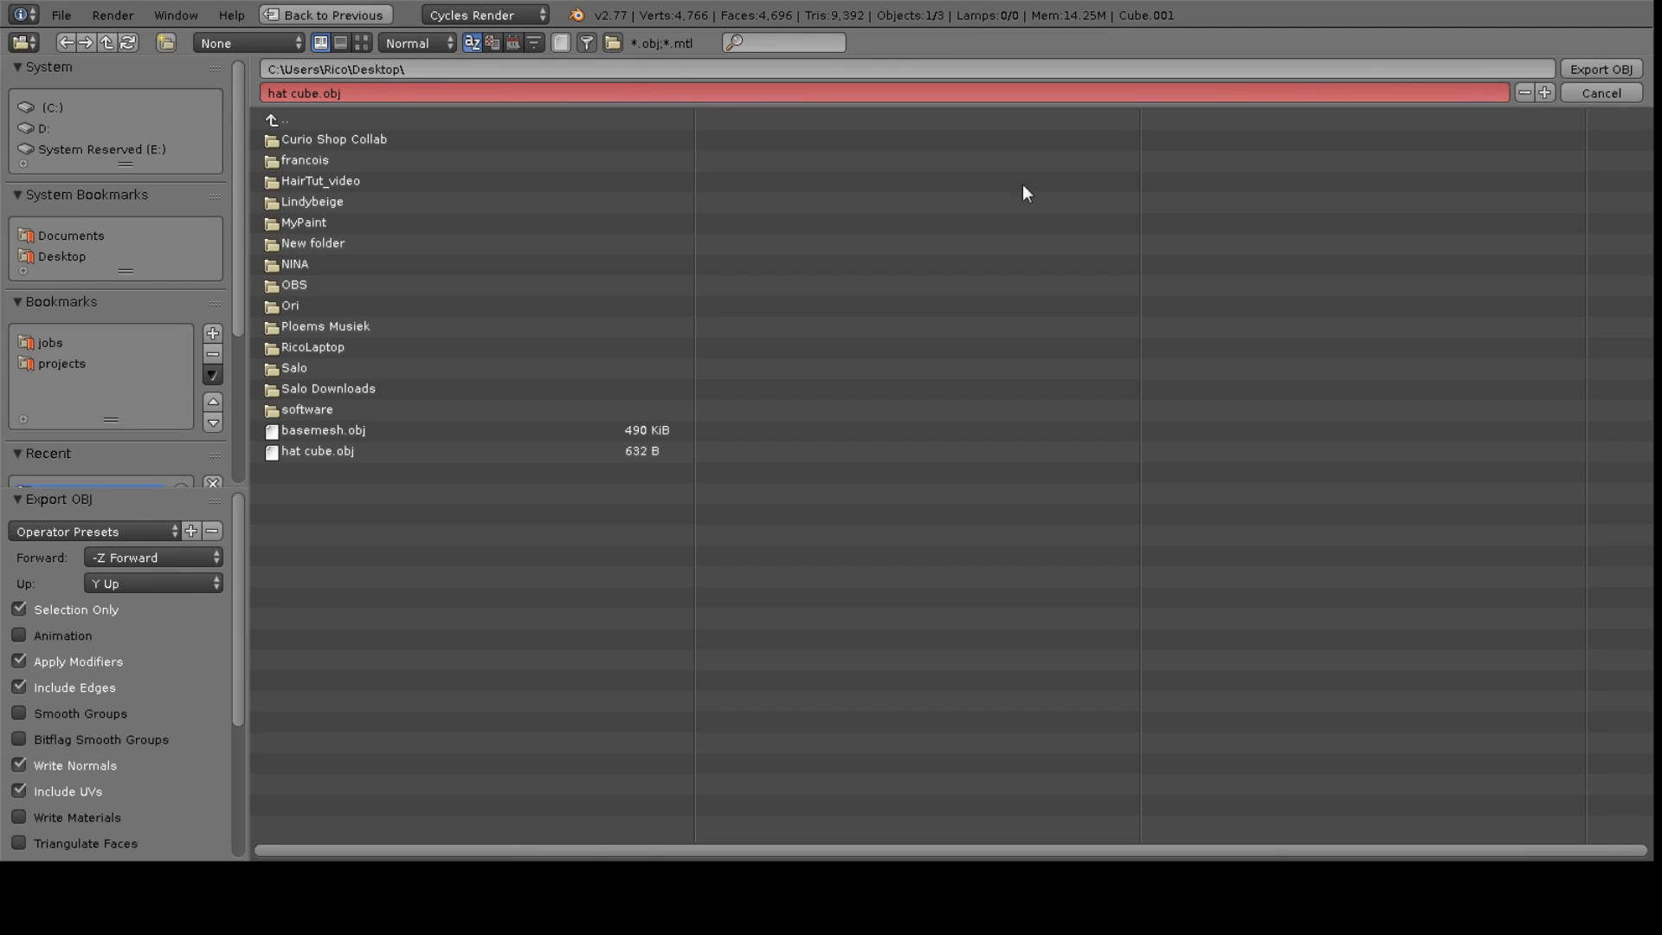
pyautogui.click(315, 94)
pyautogui.write('2')
pyautogui.press('Return')
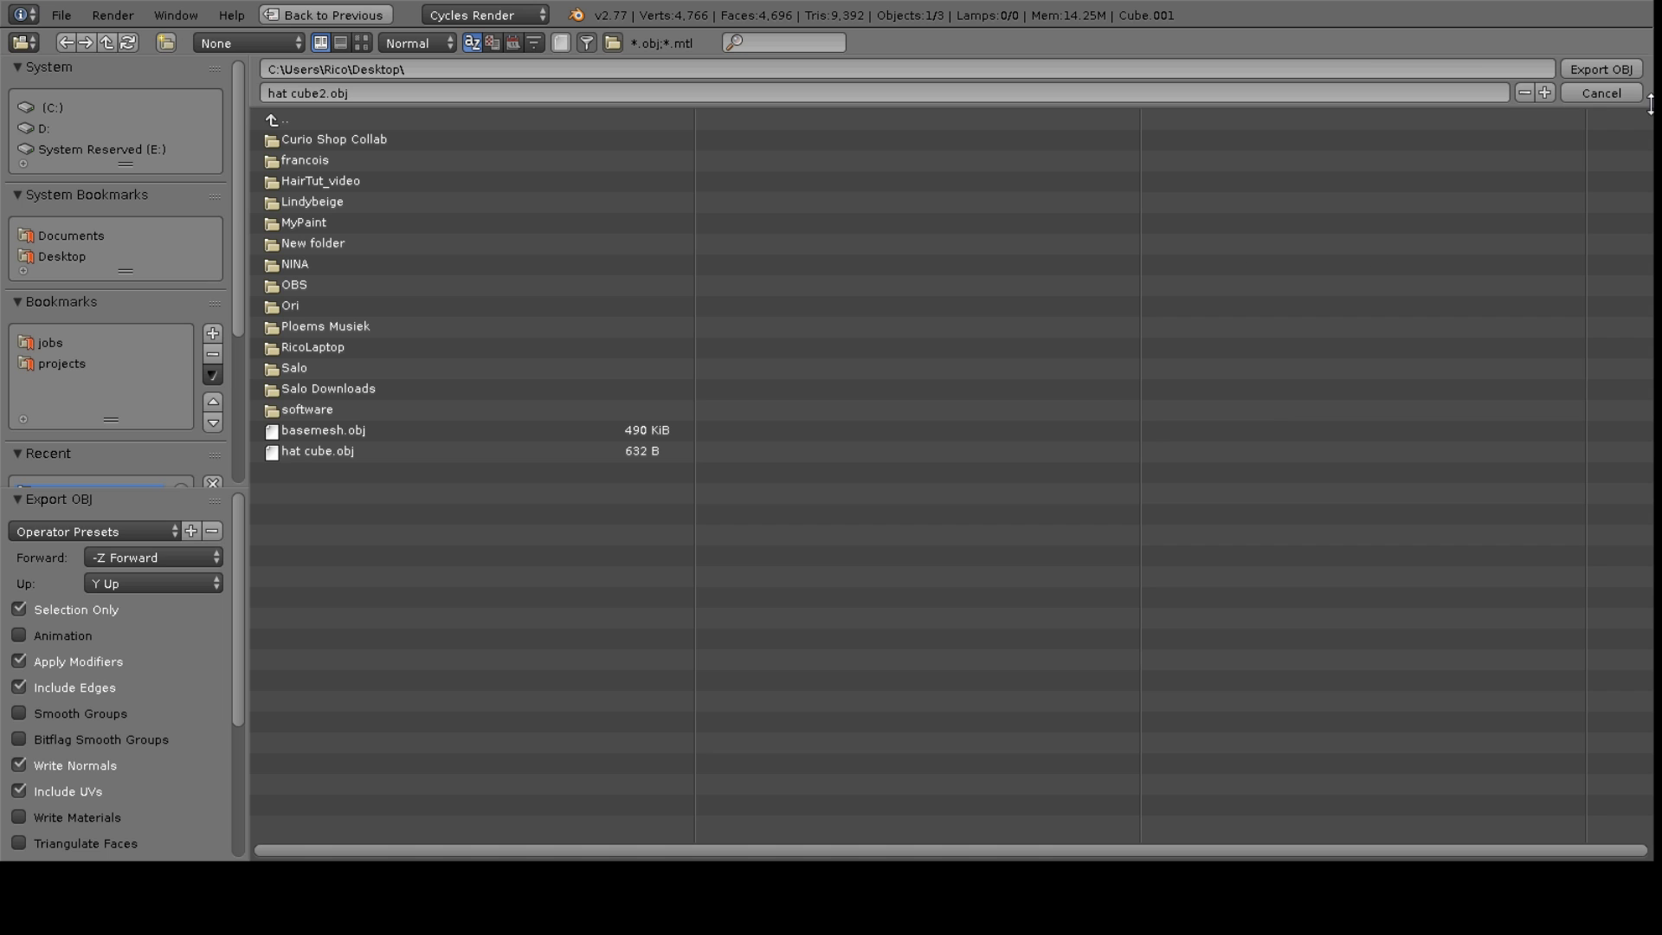
pyautogui.click(1618, 69)
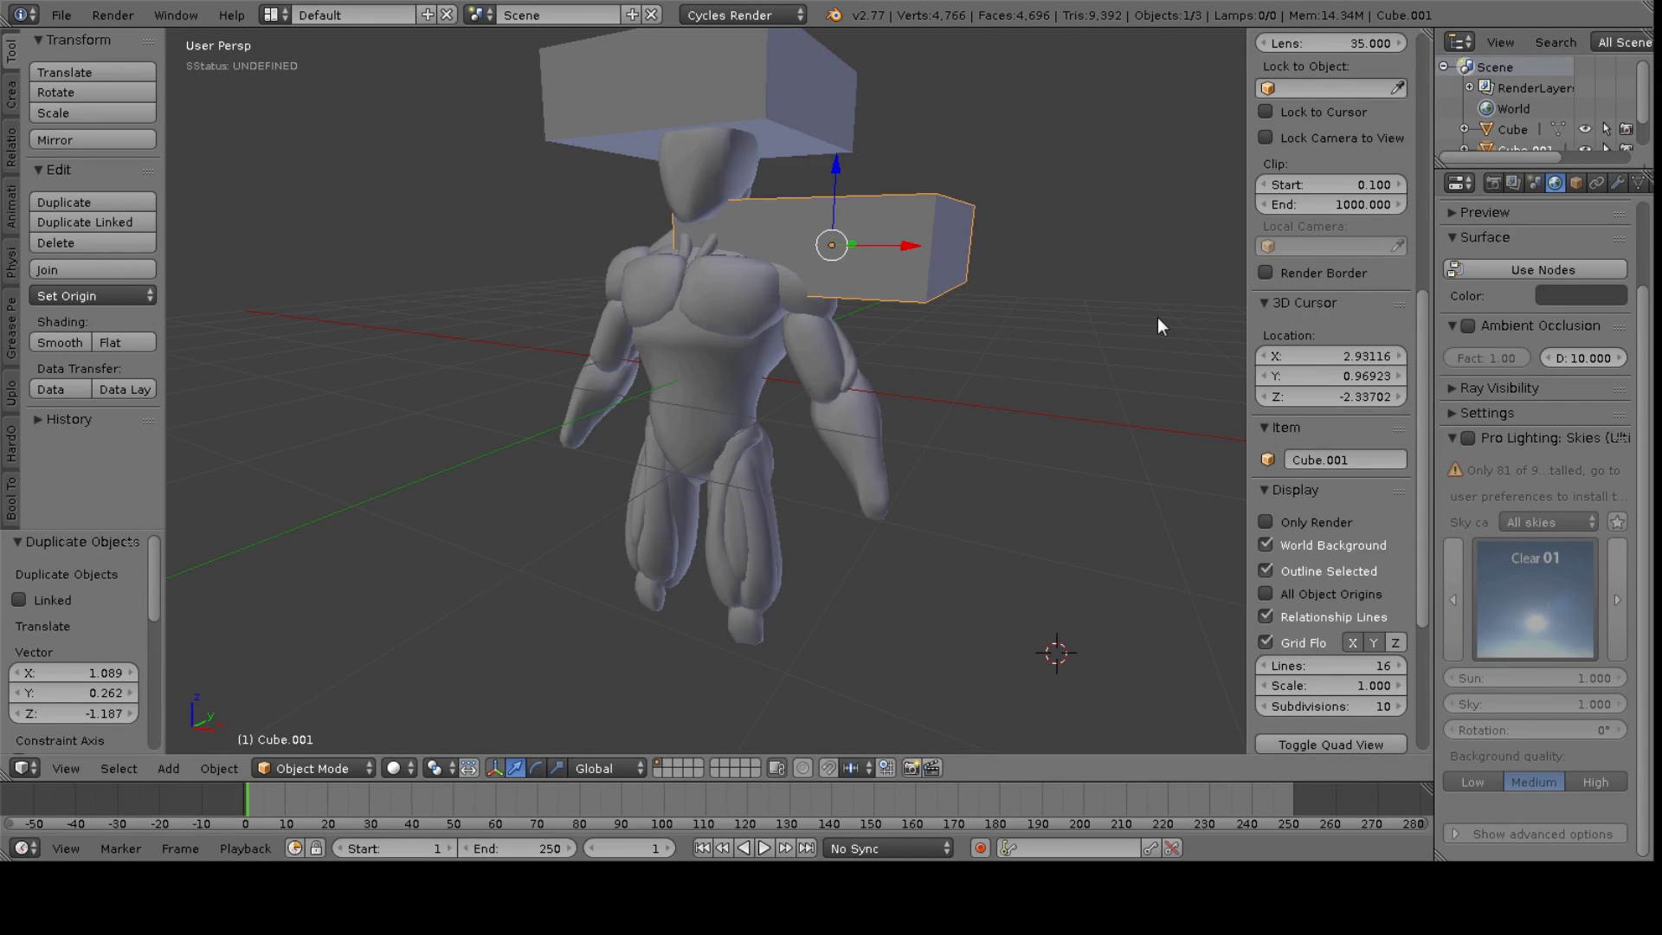
pyautogui.hotkey('alt', 'Tab')
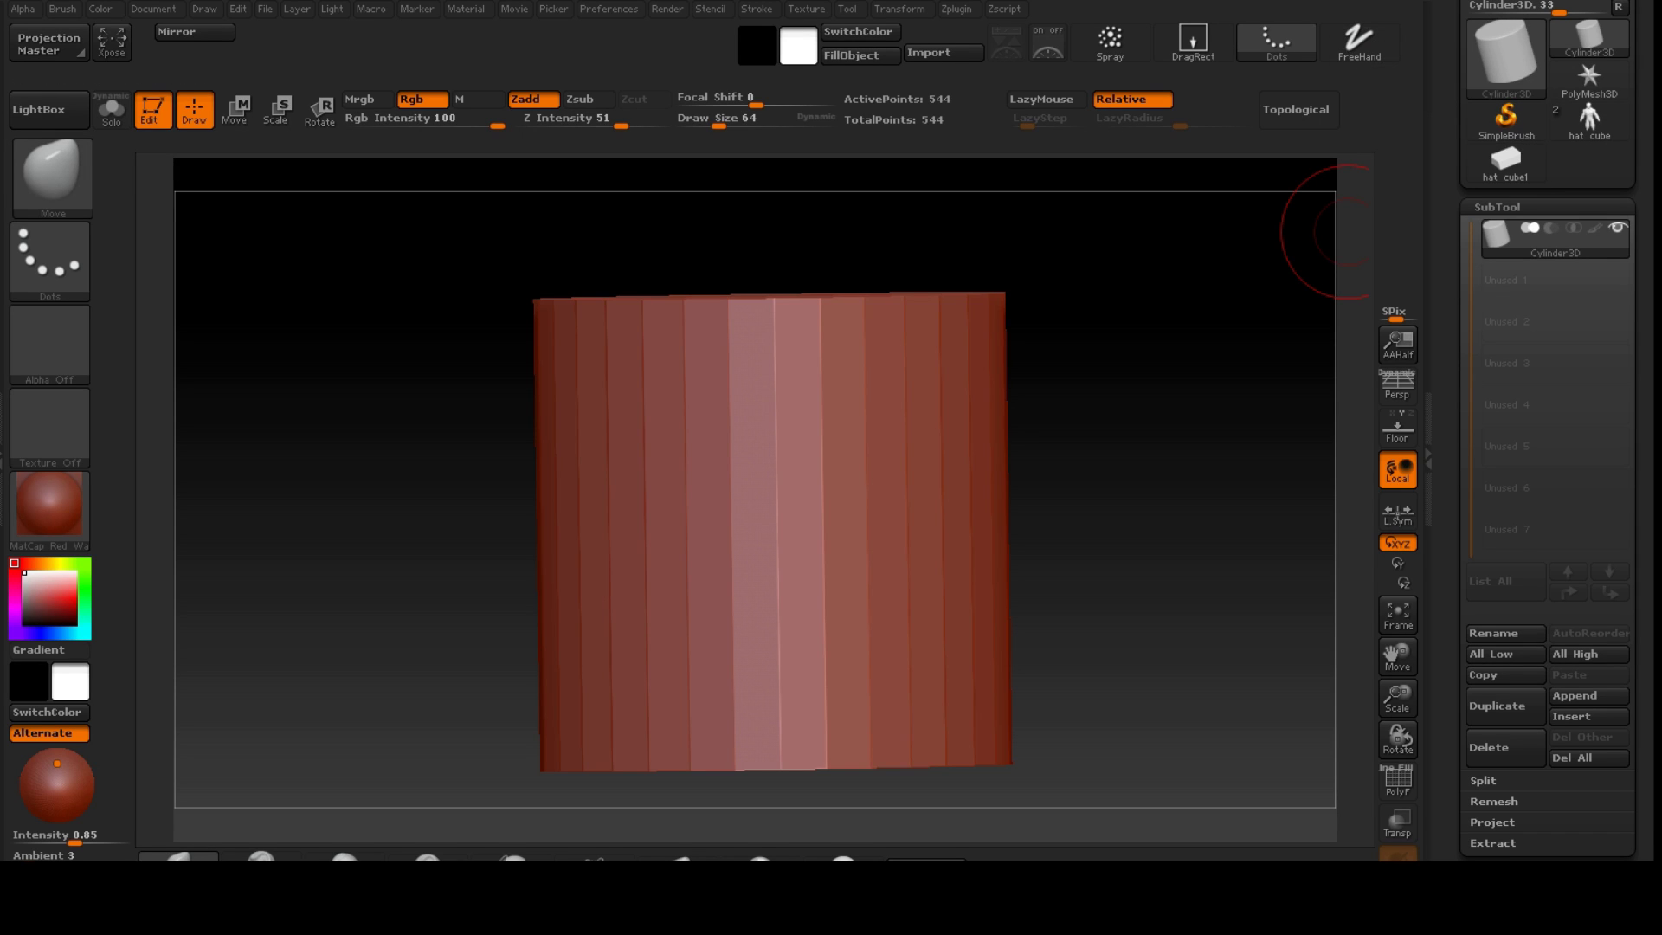
# - Import hat cube2.obj into ZBrush as a new tool
pyautogui.scroll(3, 1549, 346)
pyautogui.click(1505, 84)
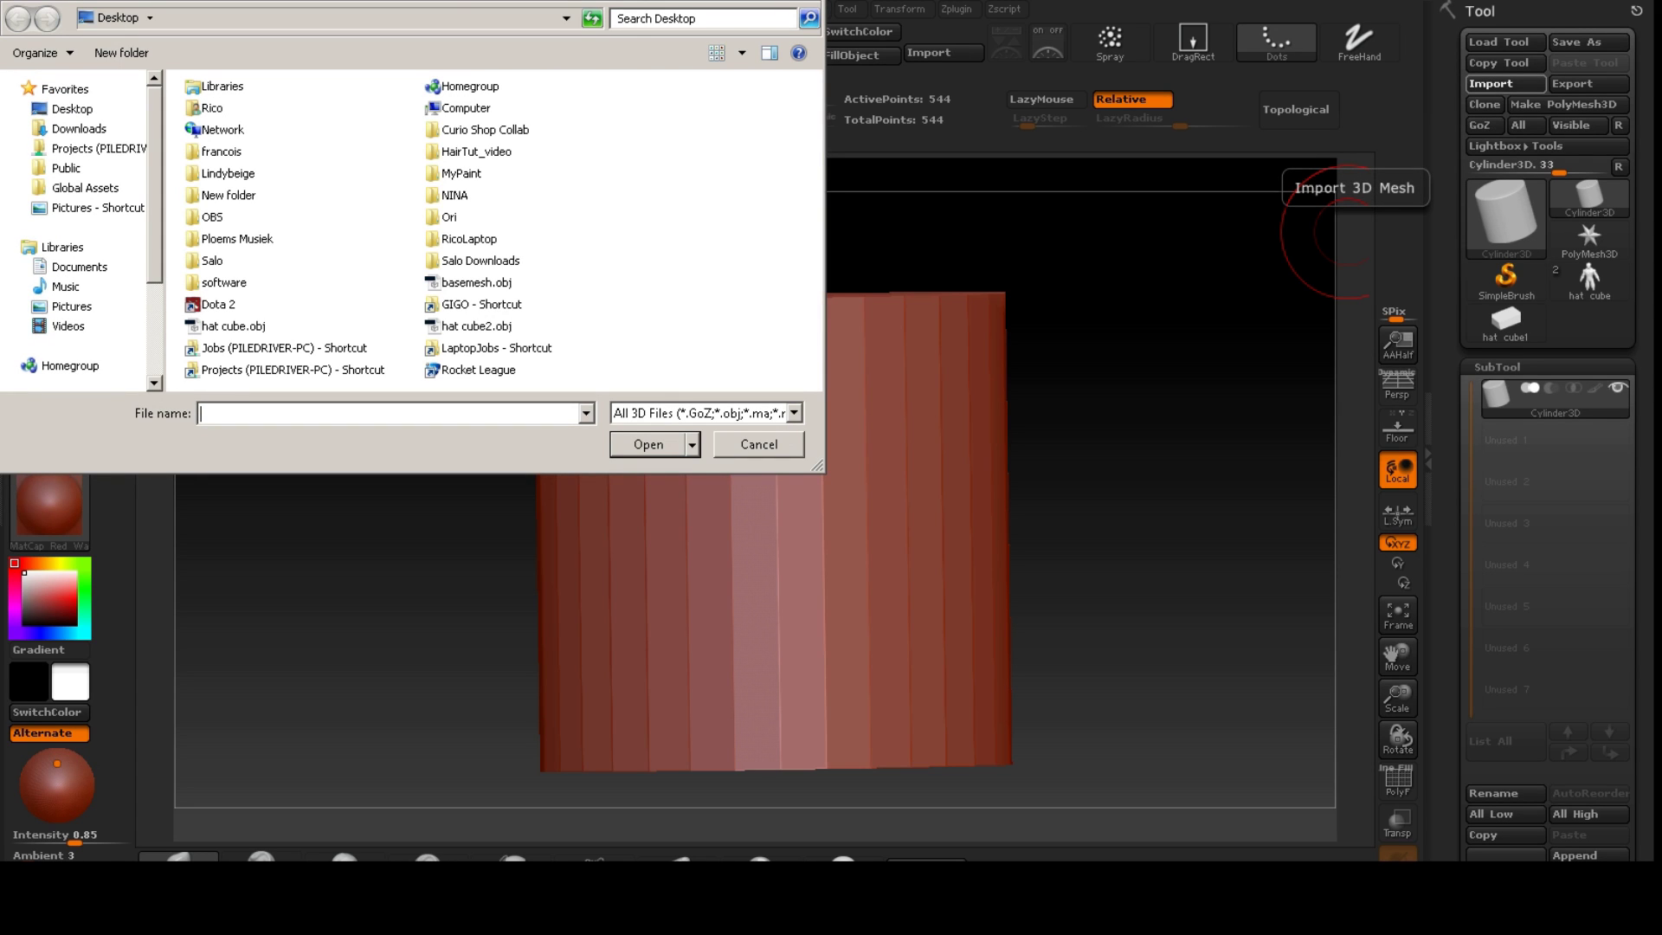
pyautogui.click(476, 325)
pyautogui.click(649, 444)
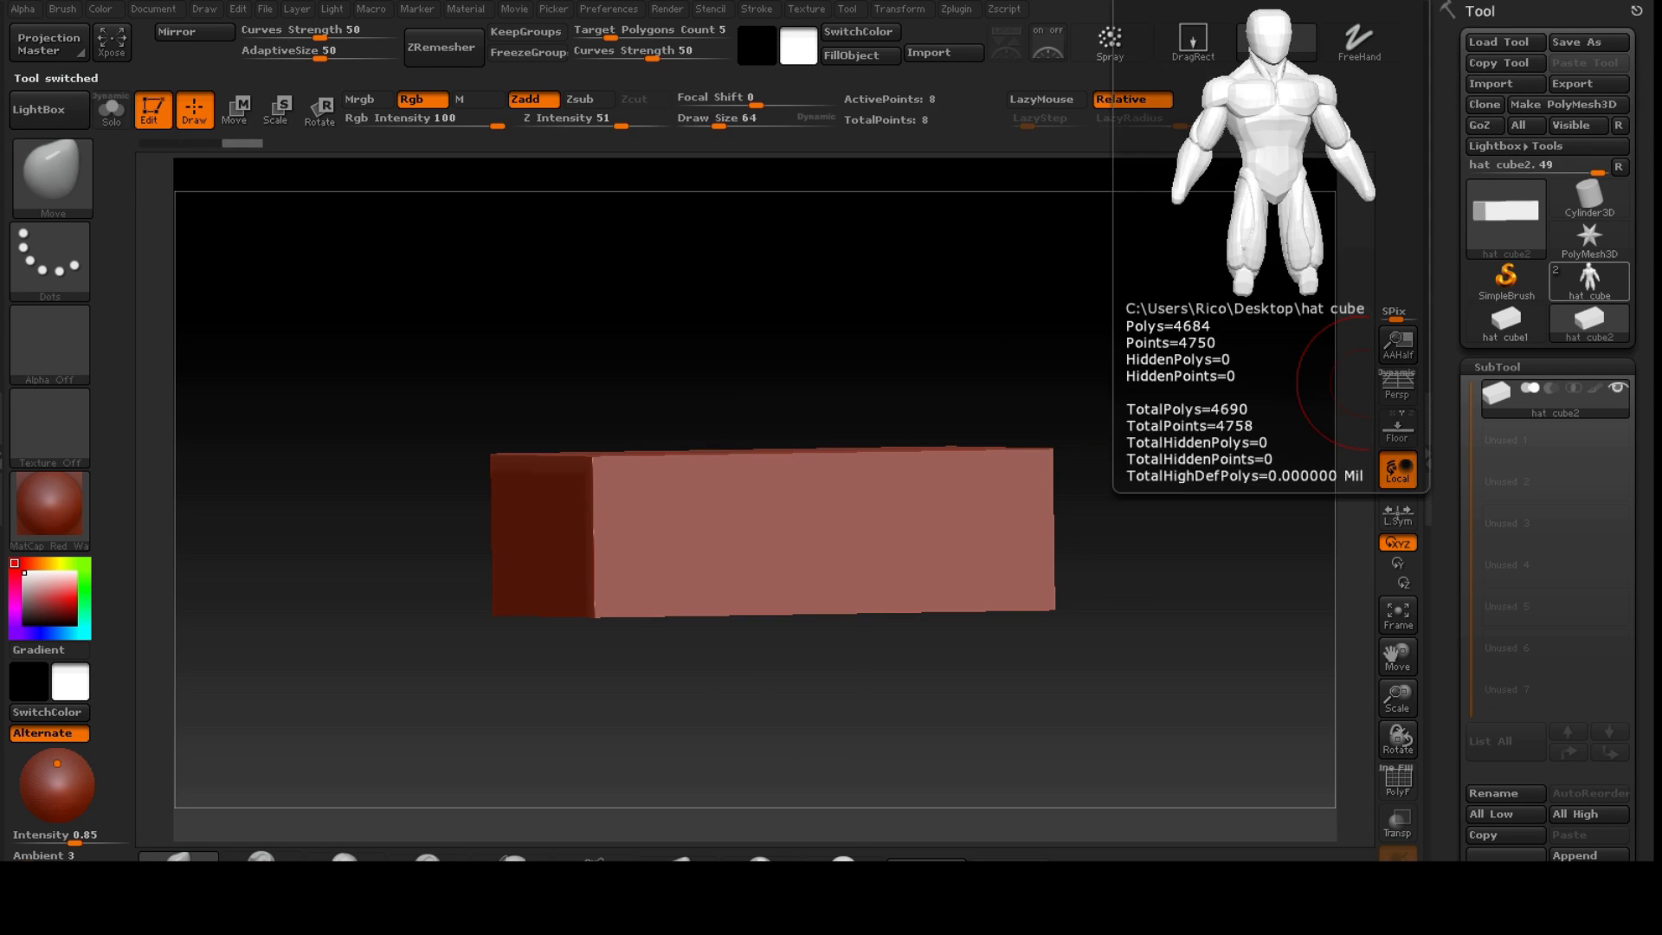
# - Reselect the figure tool and append hat cube2 as its third subtool beside the shoulder
pyautogui.click(1589, 279)
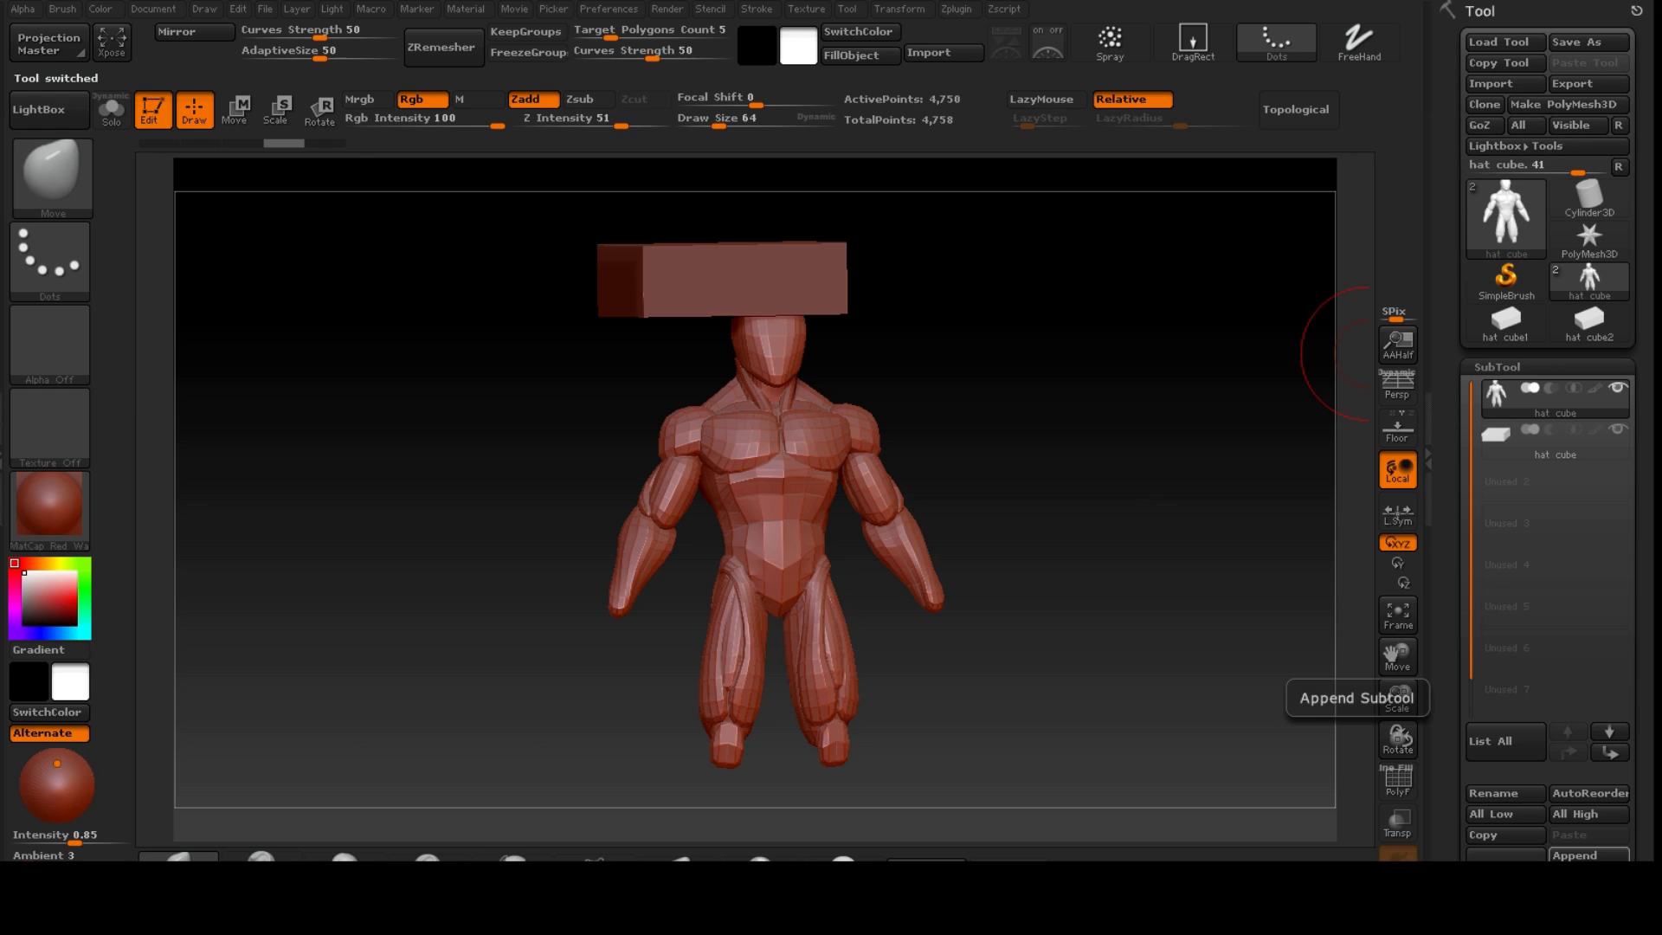
pyautogui.click(1589, 855)
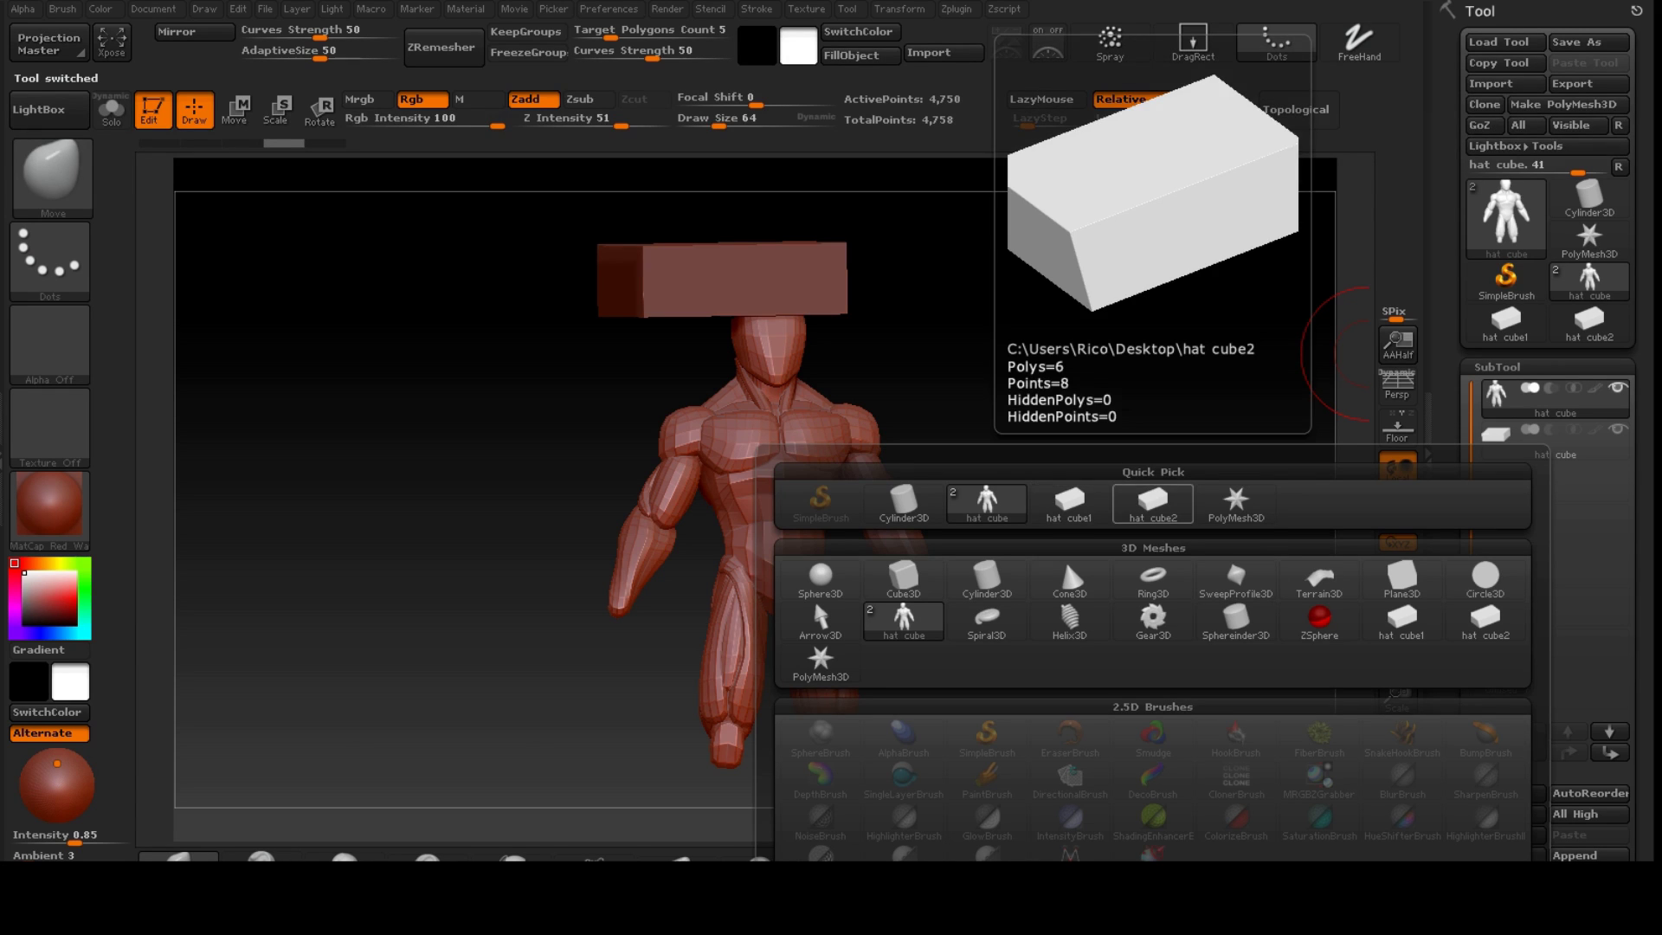
pyautogui.click(1152, 500)
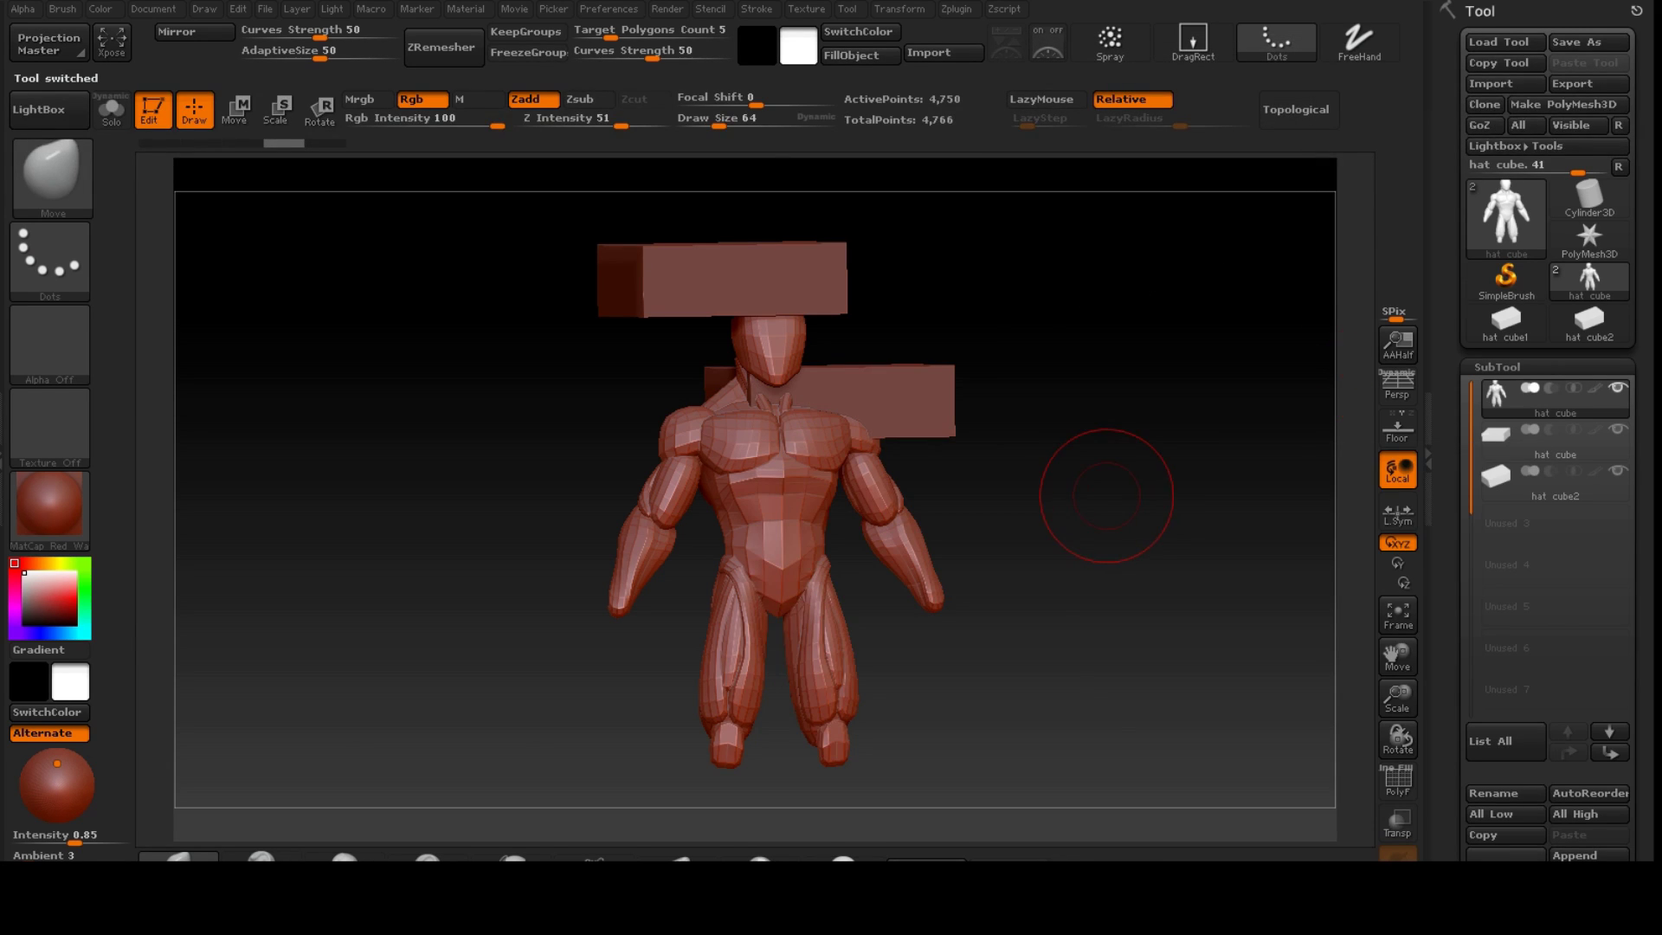
pyautogui.moveTo(1108, 497)
pyautogui.keyDown('alt'); pyautogui.mouseDown()
pyautogui.moveTo(1083, 484)
pyautogui.moveTo(1116, 498)
pyautogui.moveTo(1069, 489)
pyautogui.moveTo(1103, 485)
pyautogui.moveTo(1056, 504)
pyautogui.mouseUp(); pyautogui.keyUp('alt')
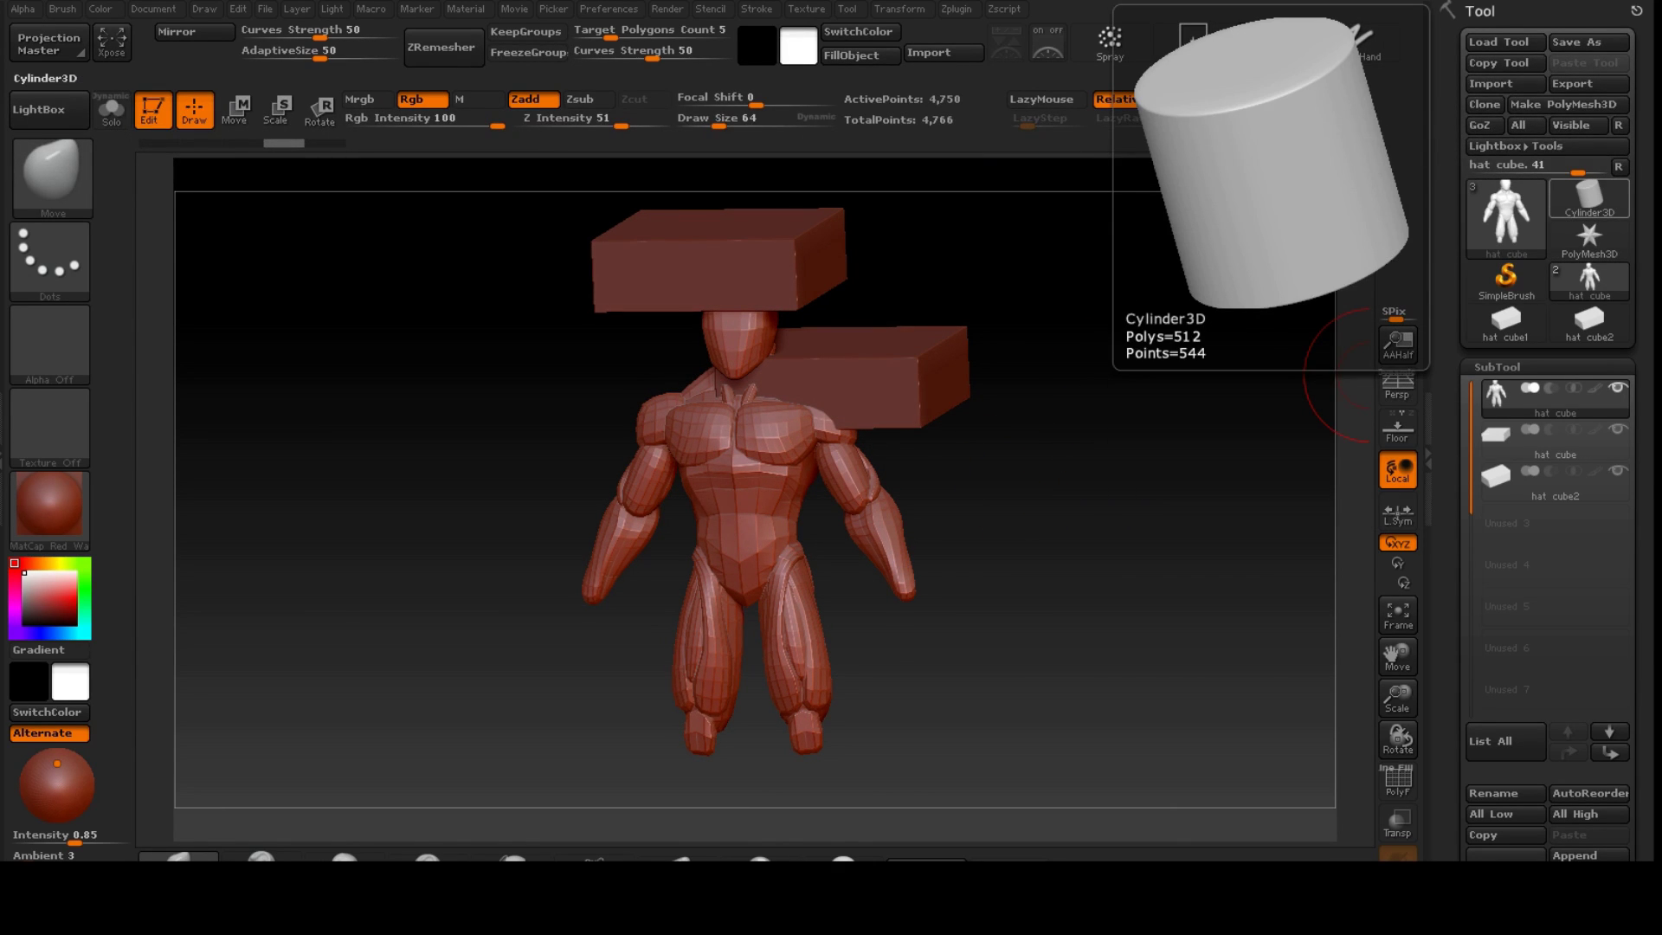
pyautogui.click(1589, 194)
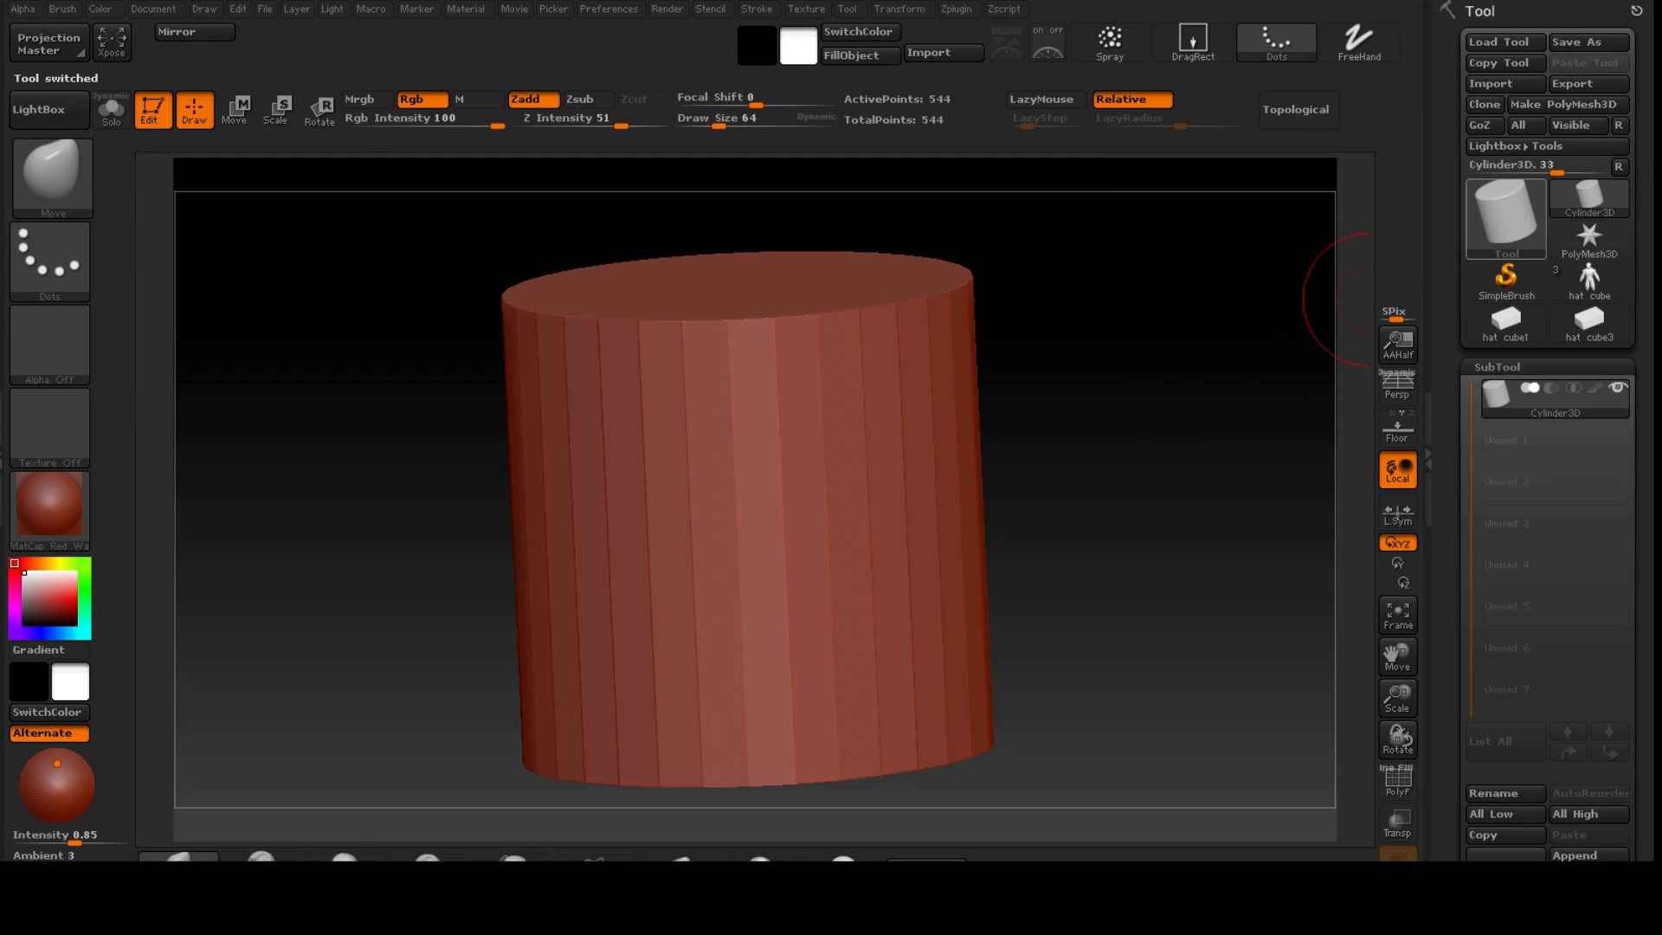
pyautogui.click(1589, 278)
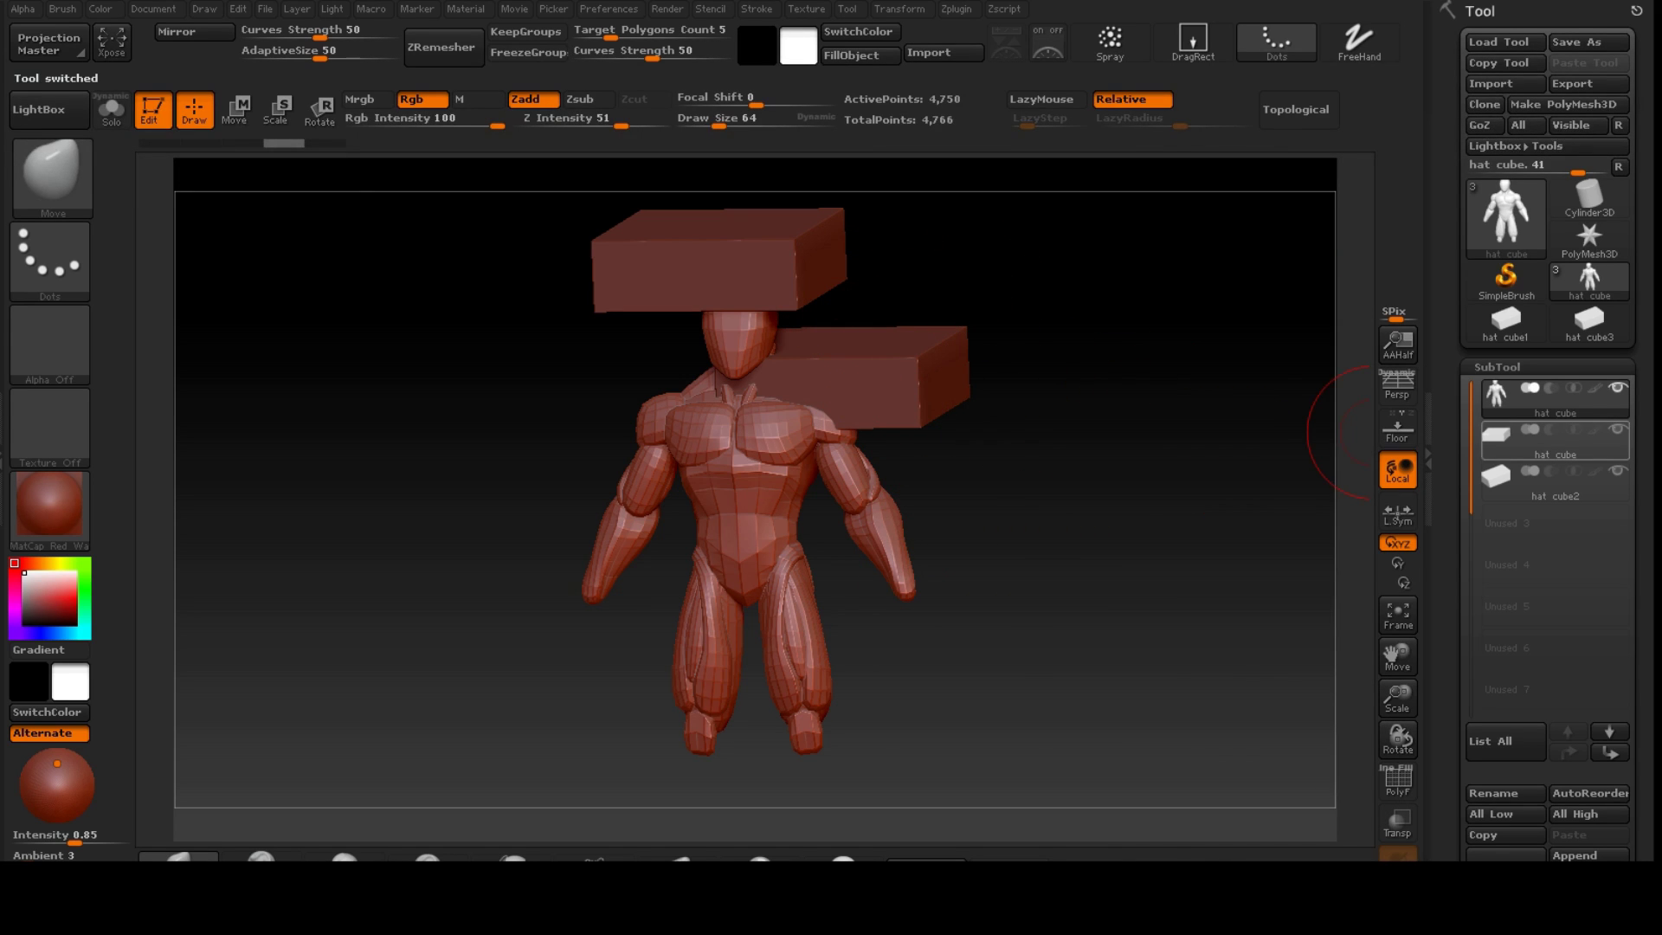
pyautogui.click(1549, 437)
pyautogui.click(1544, 477)
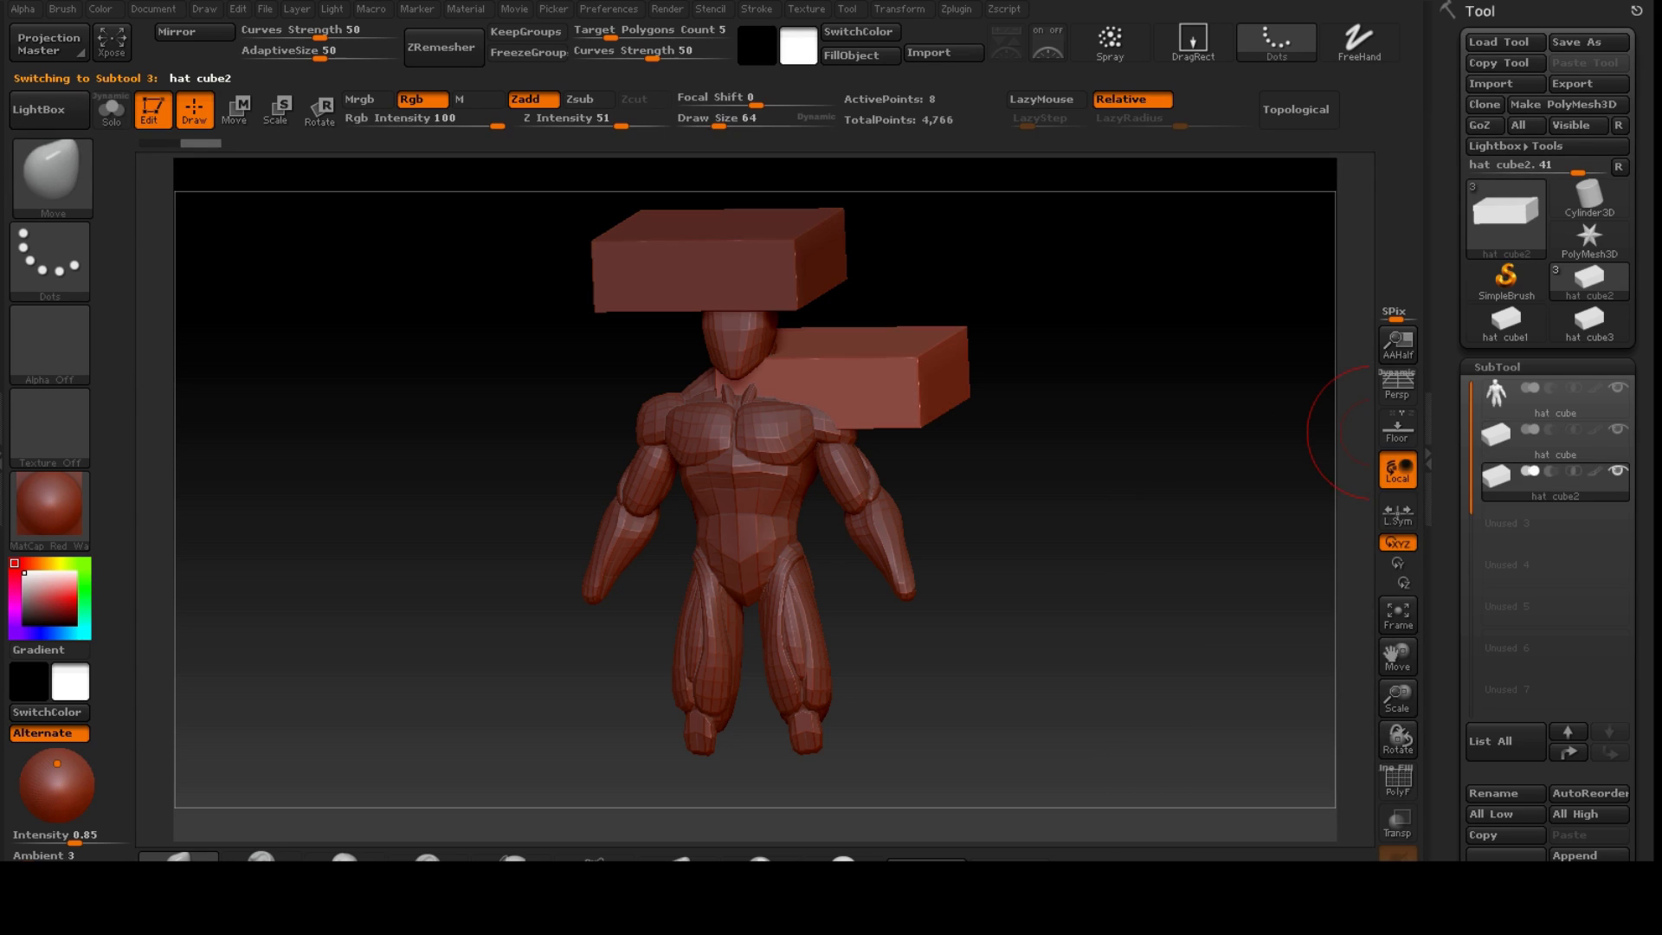
pyautogui.click(1549, 437)
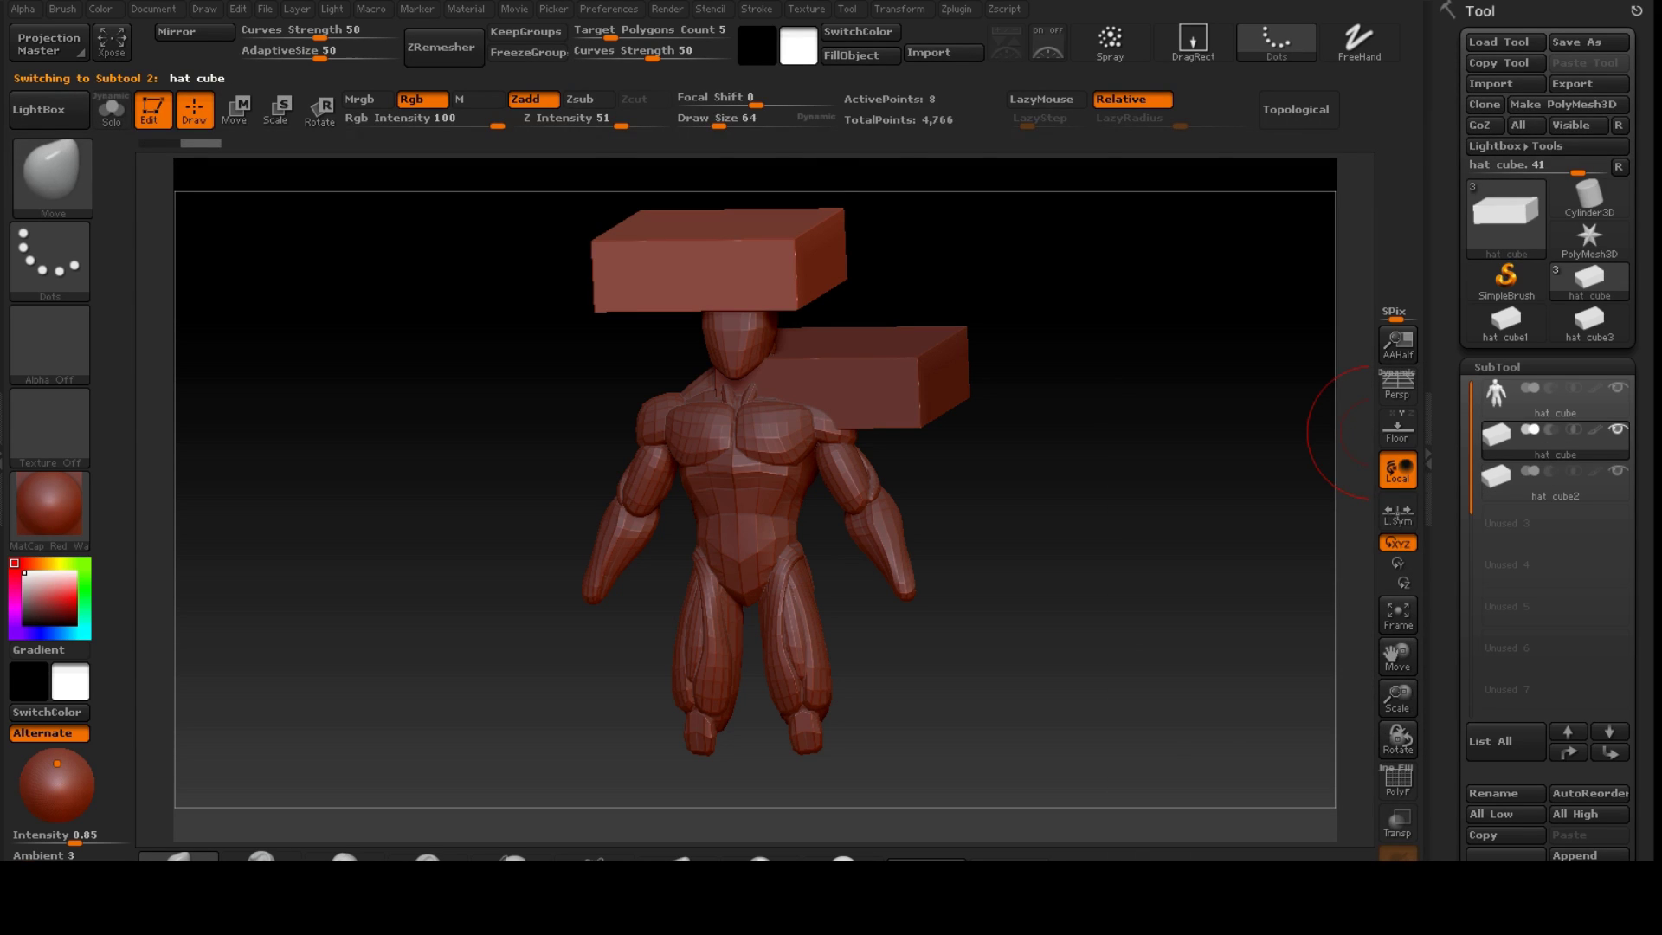
pyautogui.moveTo(1550, 398)
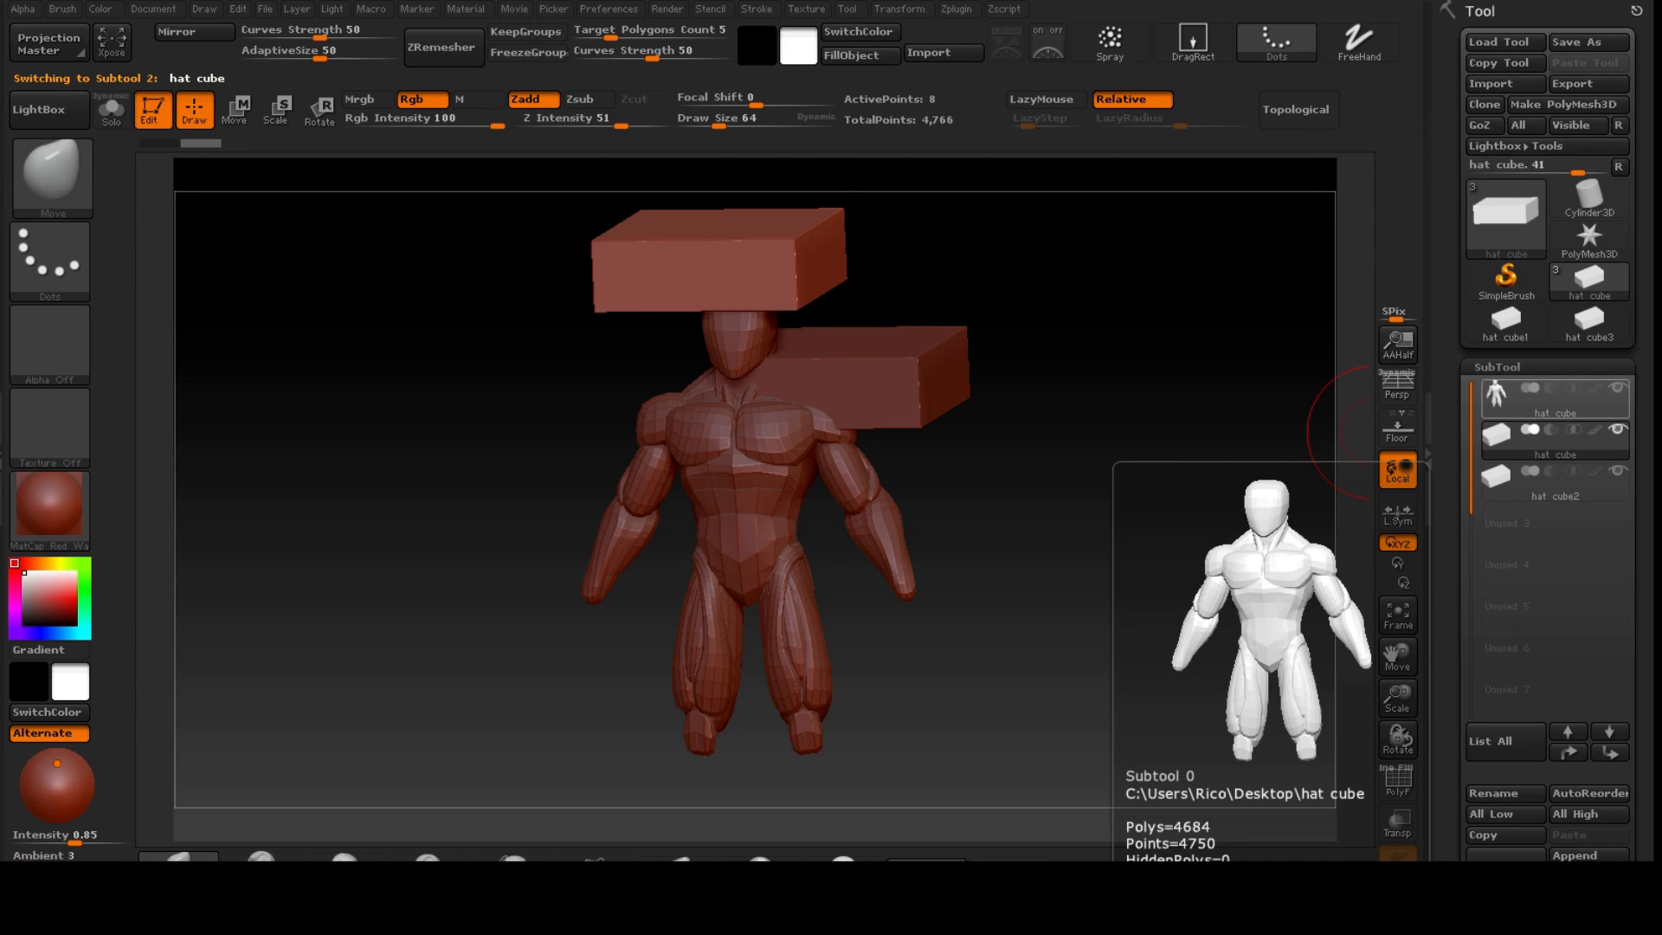
pyautogui.click(1549, 398)
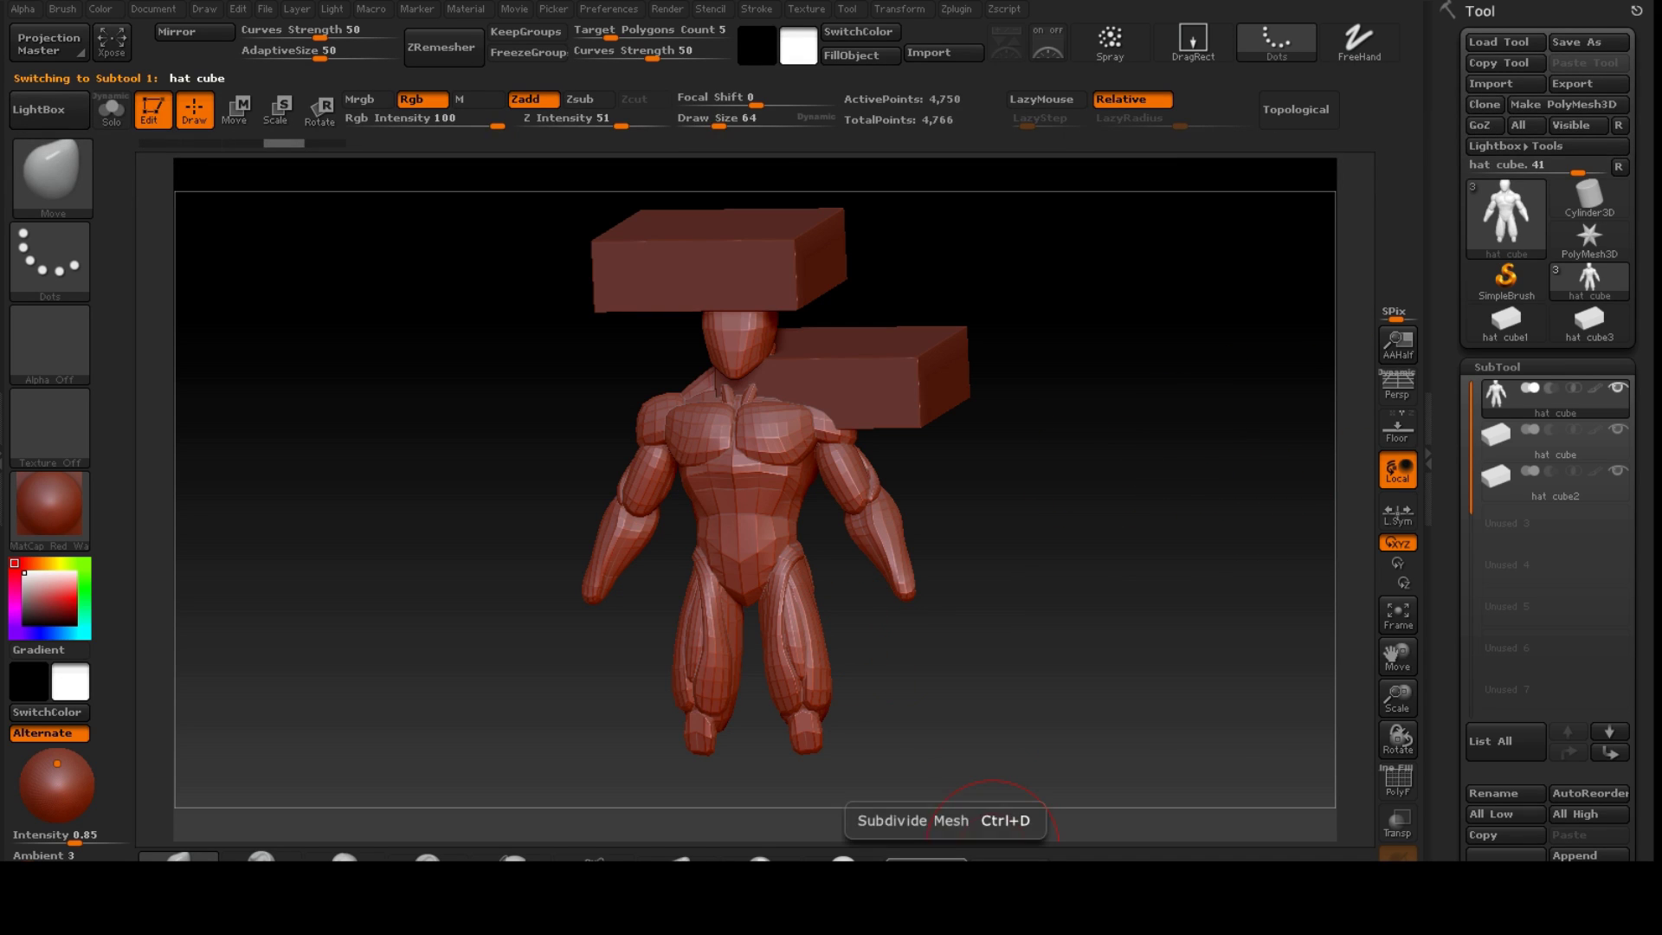
# - Subdivide the body to 15,224 points and Shift-smooth the chest and upper legs
pyautogui.click(1151, 816)
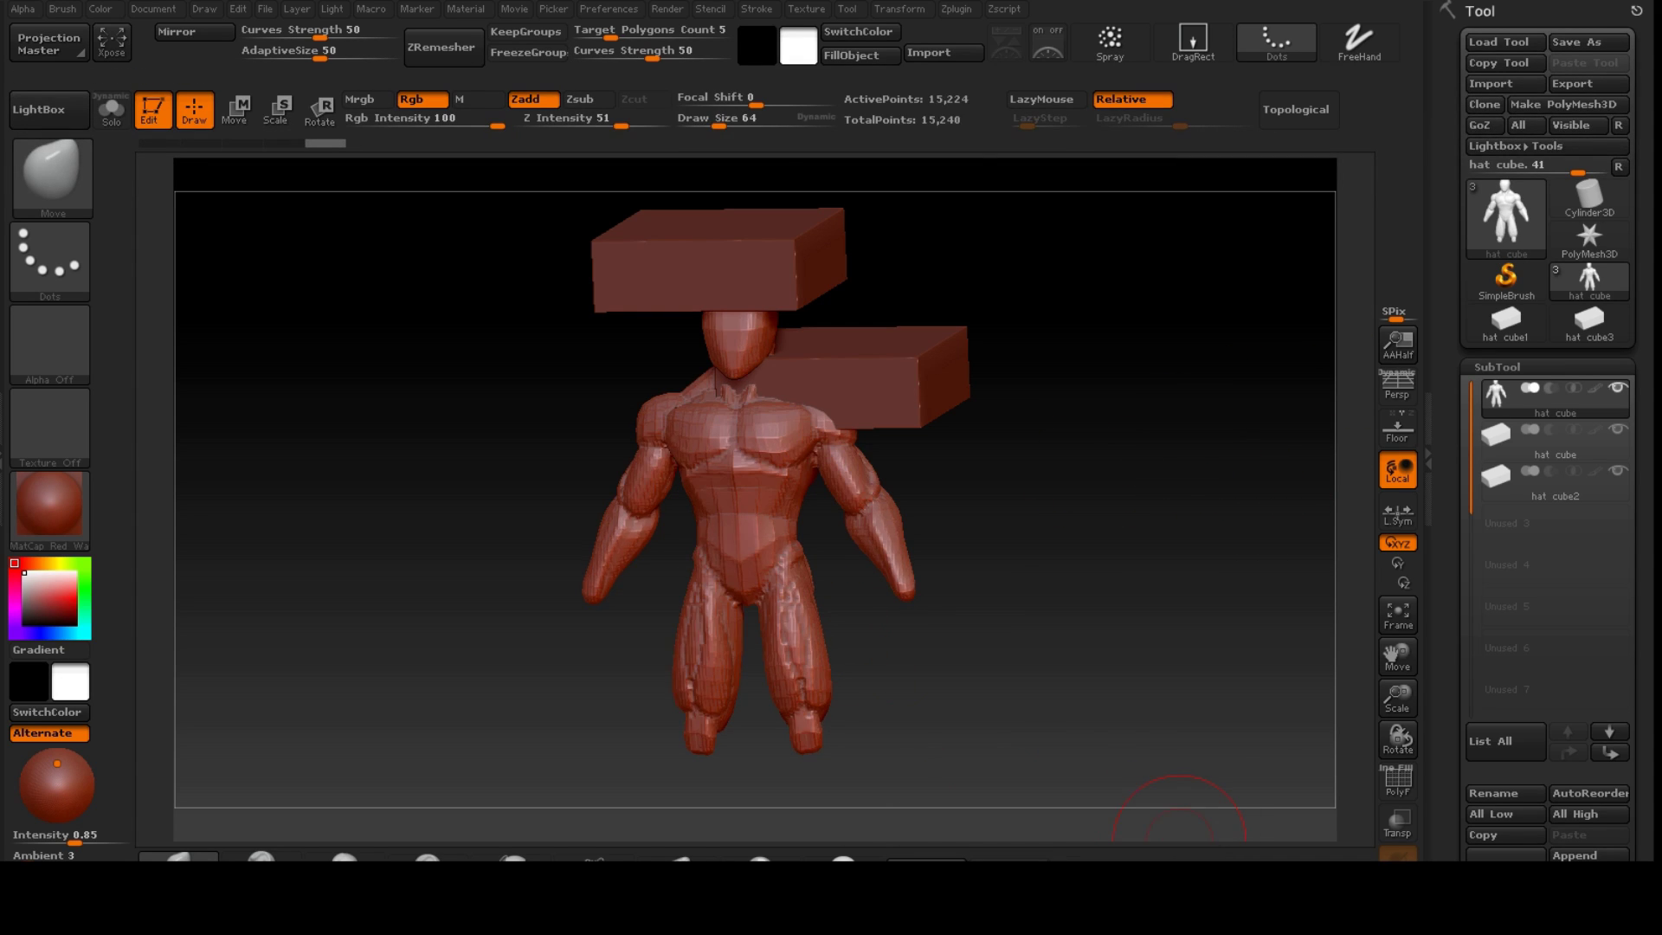
pyautogui.press('shift')
pyautogui.press('shift')
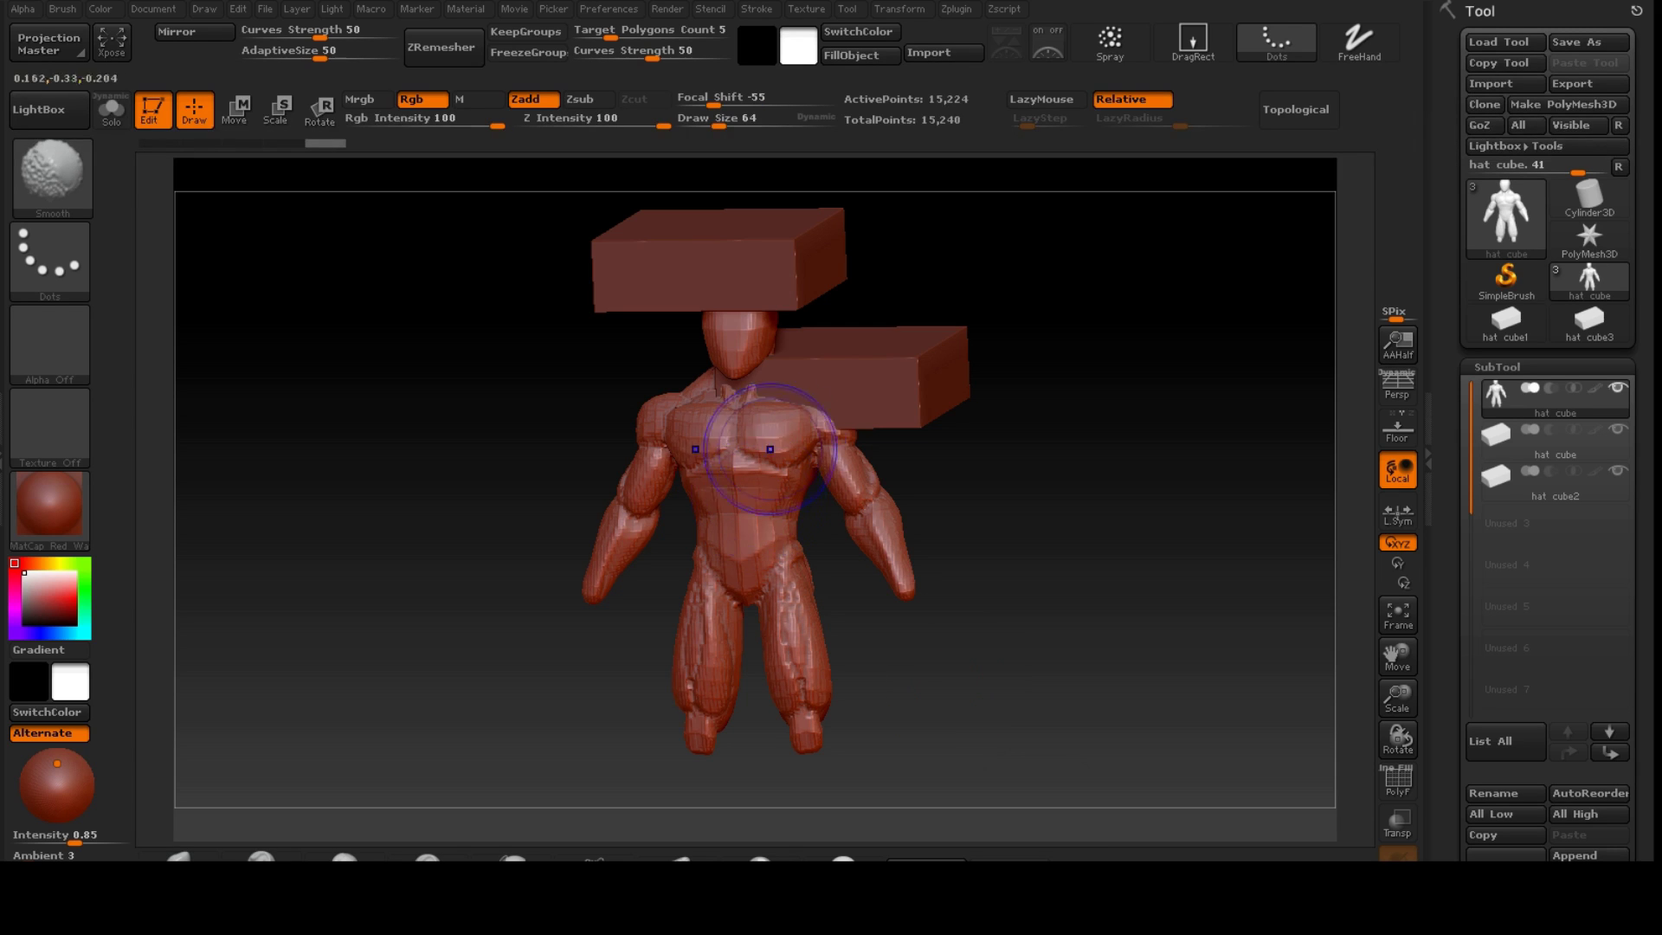
pyautogui.moveTo(766, 476)
pyautogui.keyDown('shift'); pyautogui.mouseDown()
pyautogui.moveTo(753, 463)
pyautogui.moveTo(792, 693)
pyautogui.mouseUp(); pyautogui.keyUp('shift')
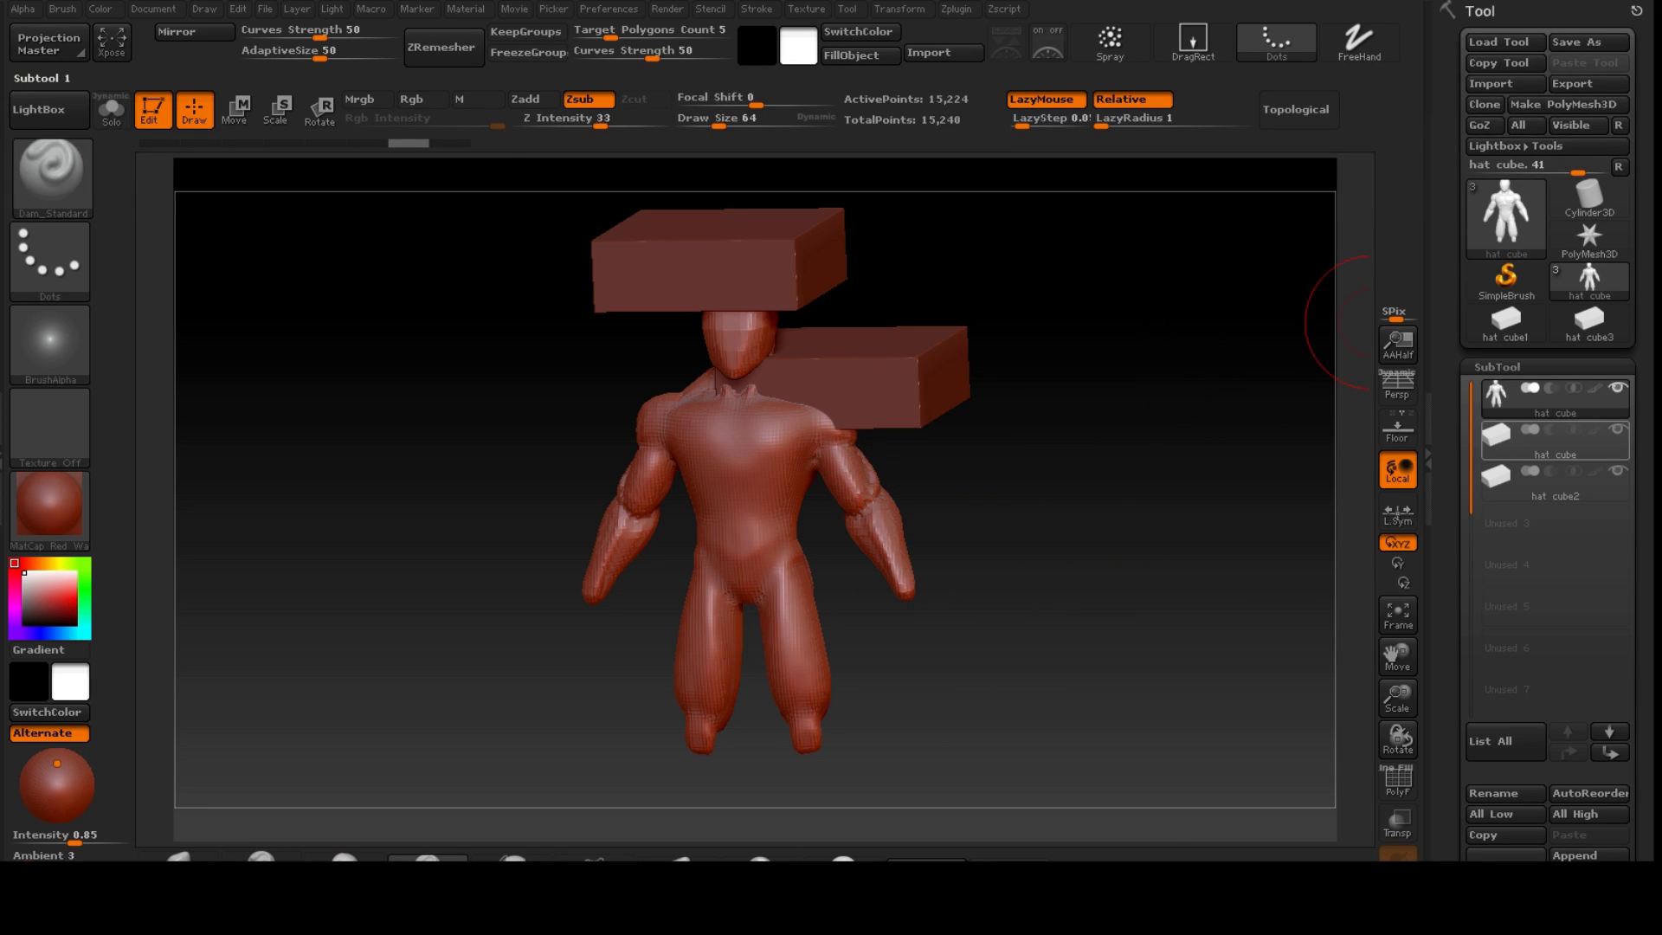
pyautogui.click(1550, 437)
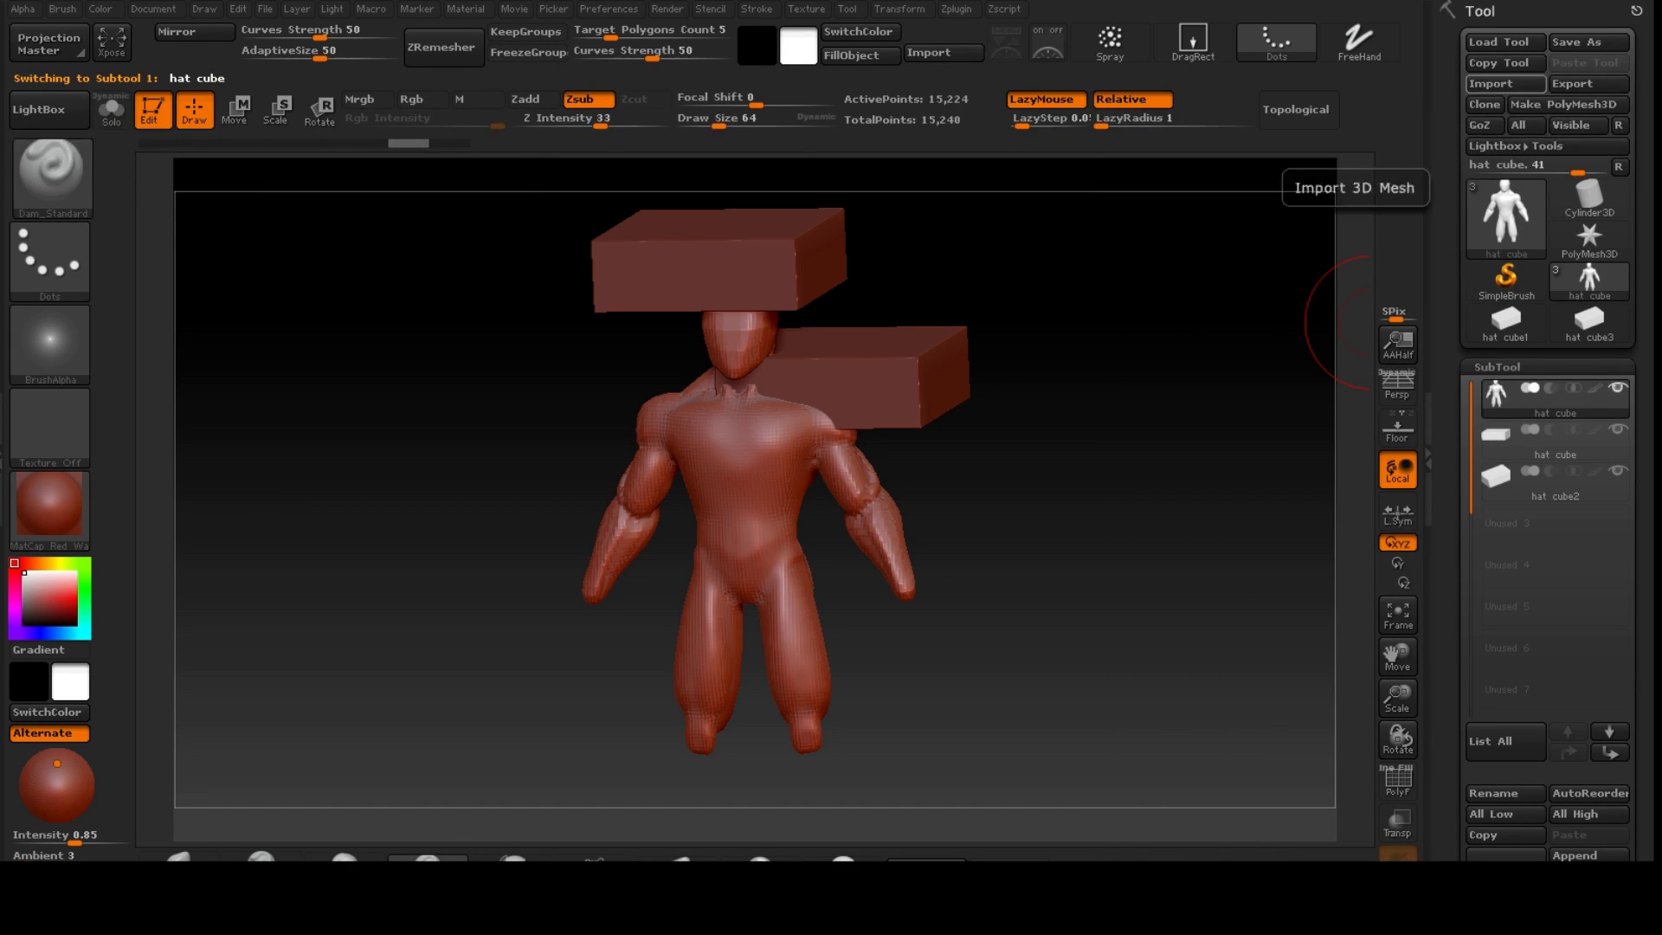
# - Export the model to the Desktop as basemesh.obj, overwriting the existing file
pyautogui.click(1571, 84)
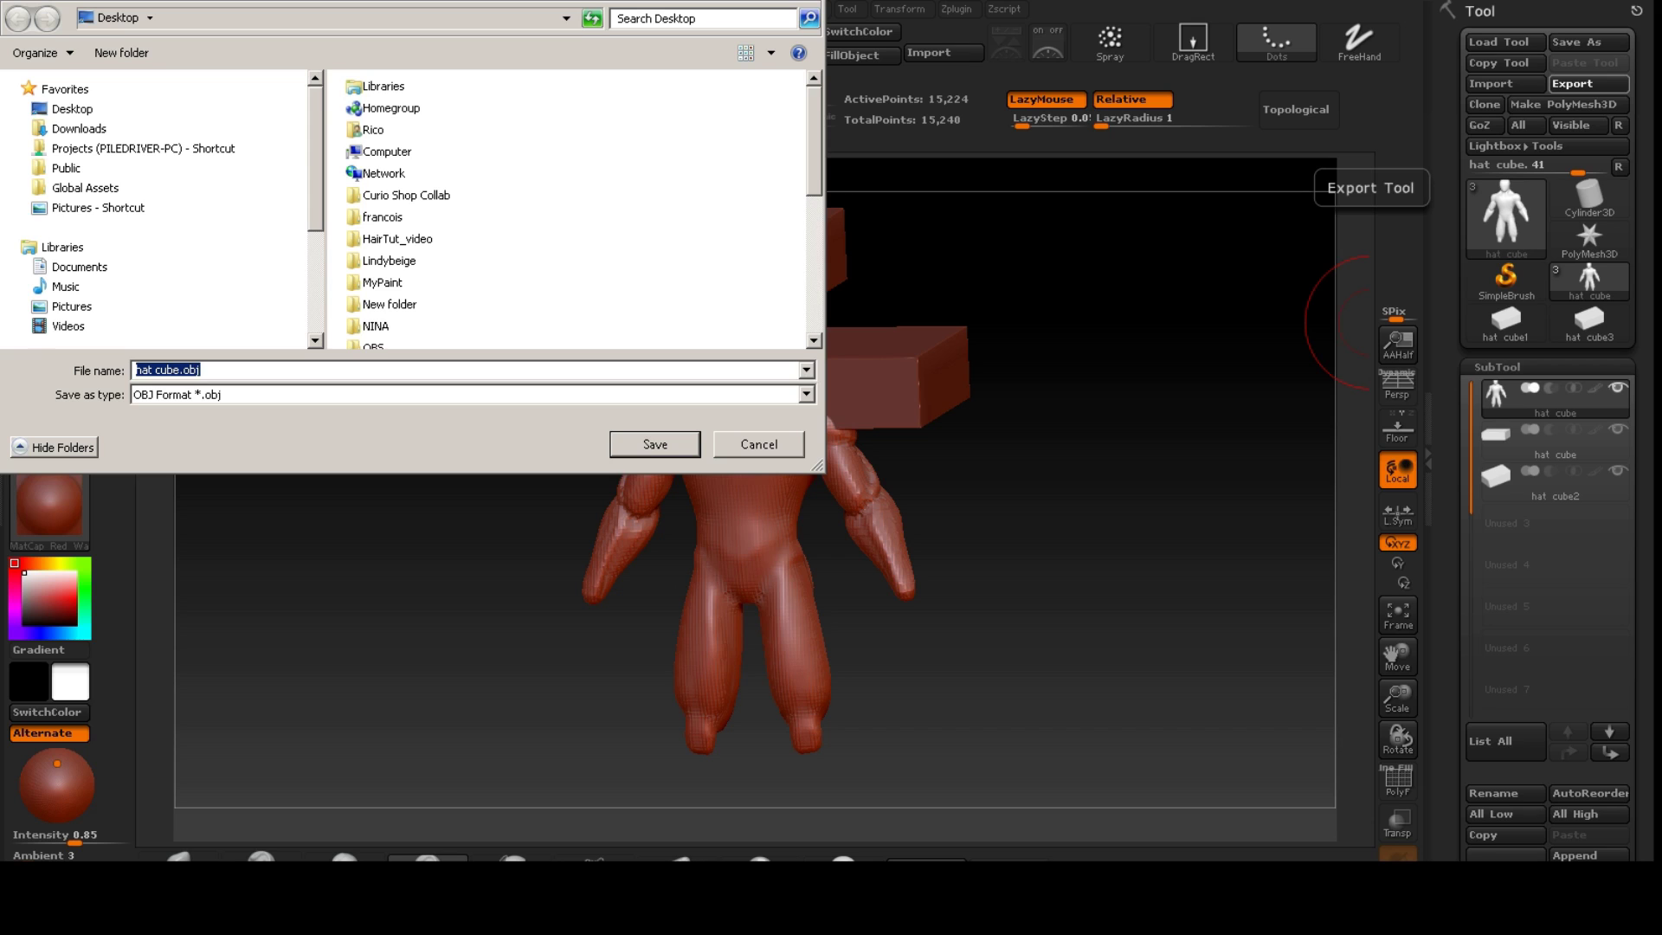
pyautogui.scroll(-5, 597, 165)
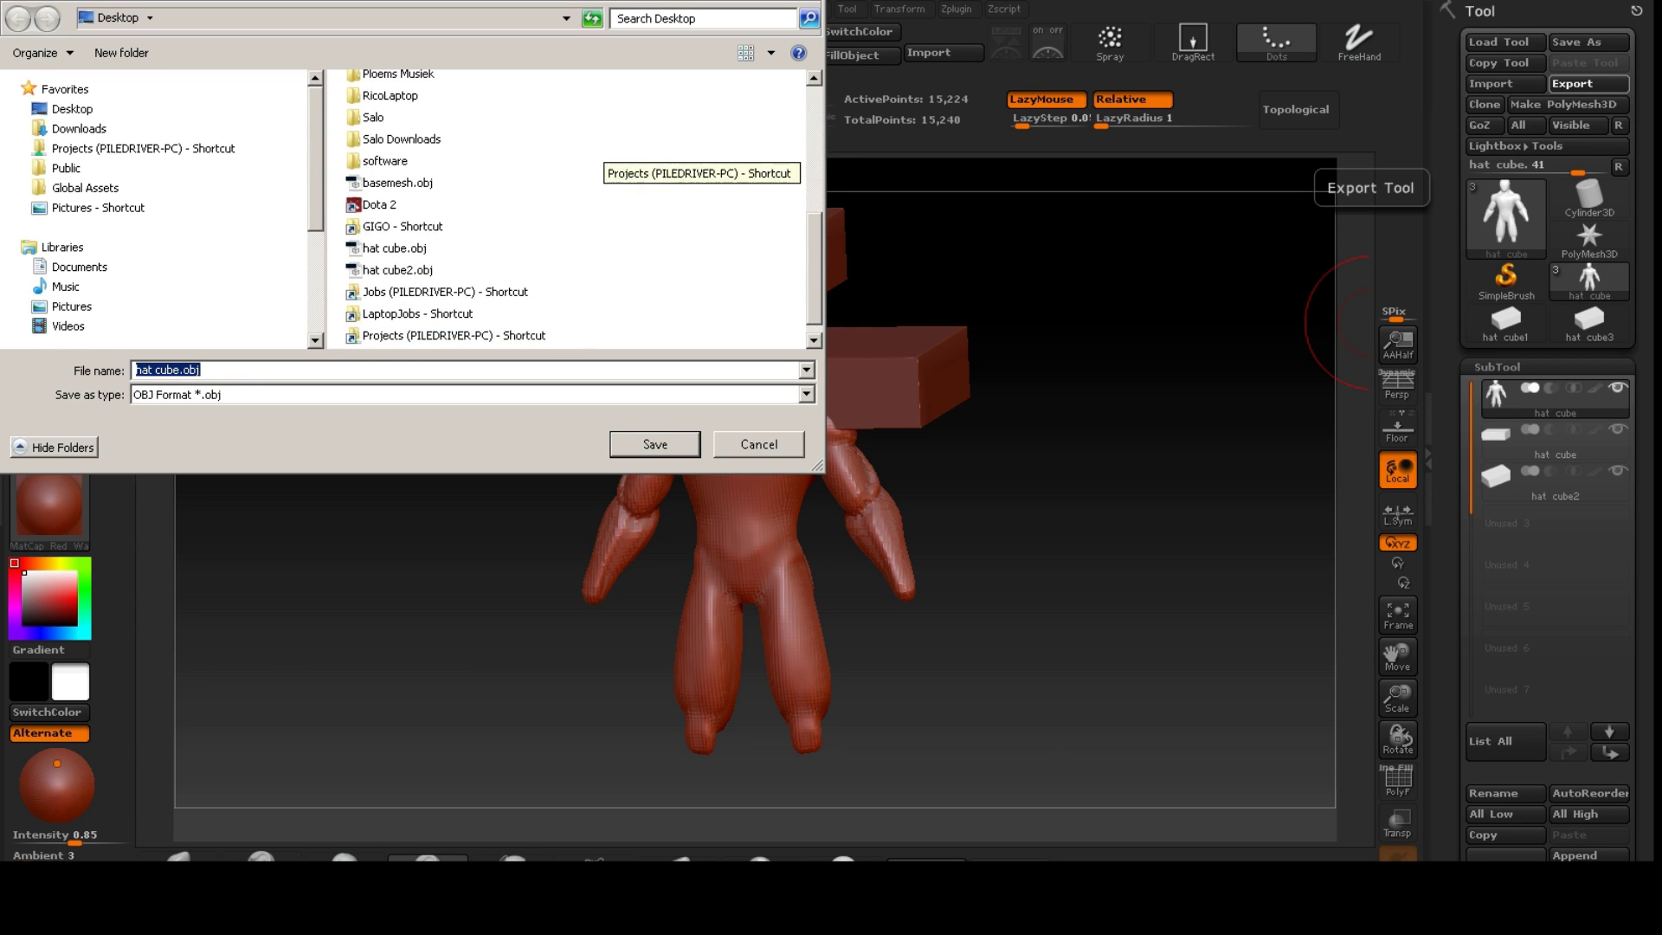
pyautogui.click(398, 183)
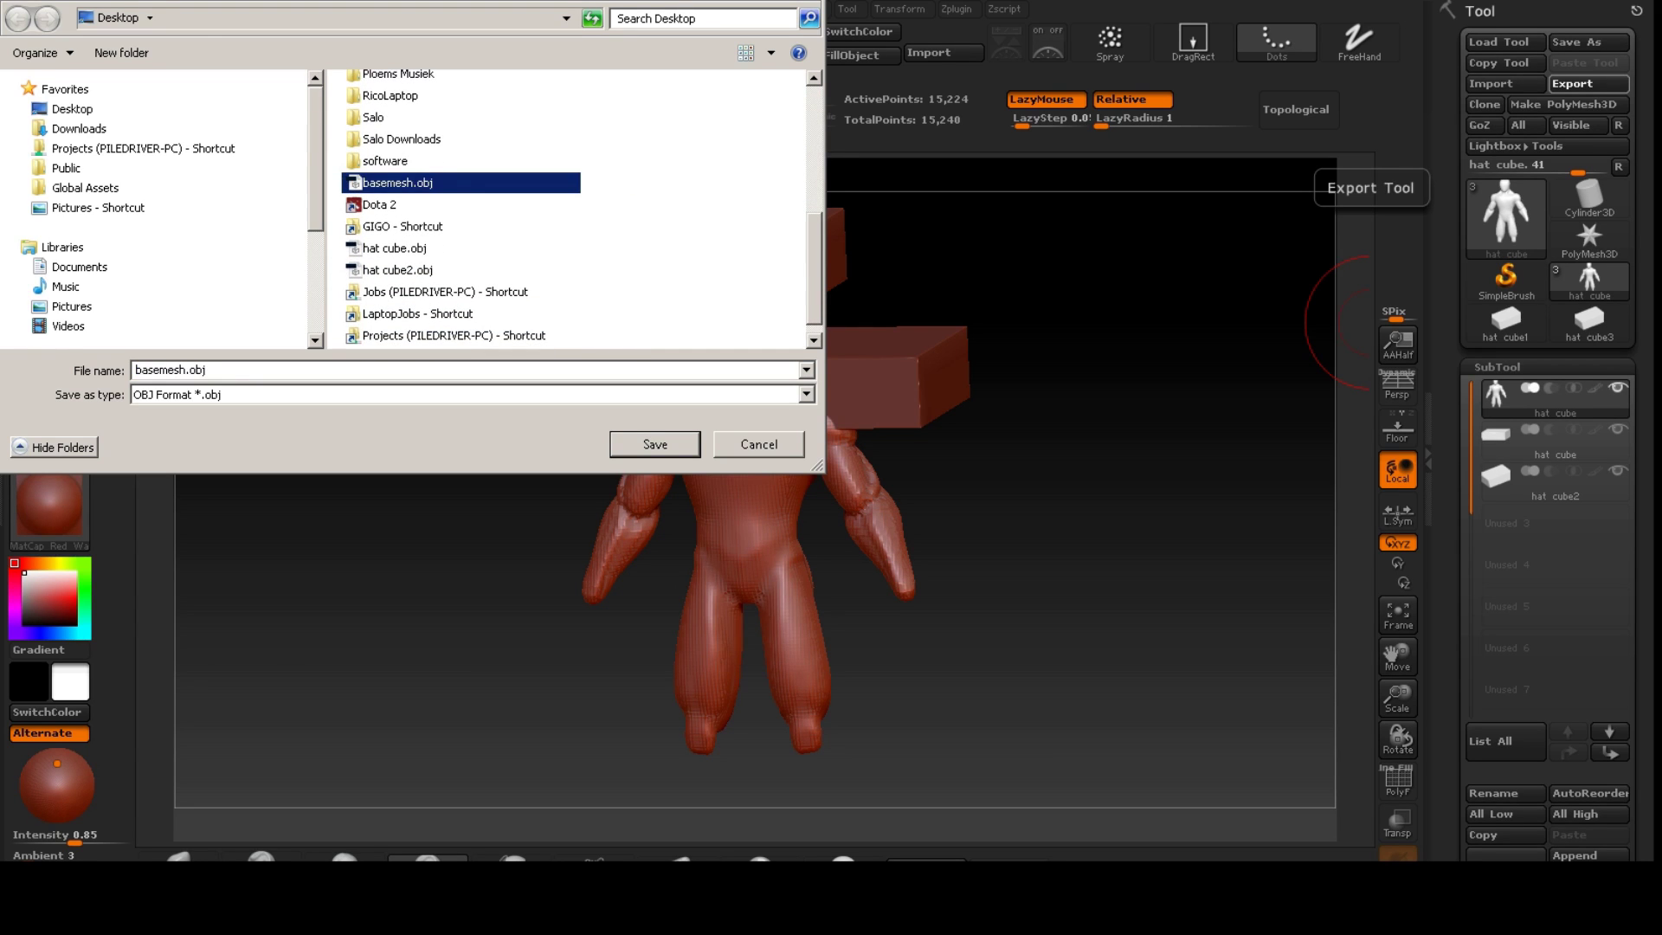
pyautogui.press('Return')
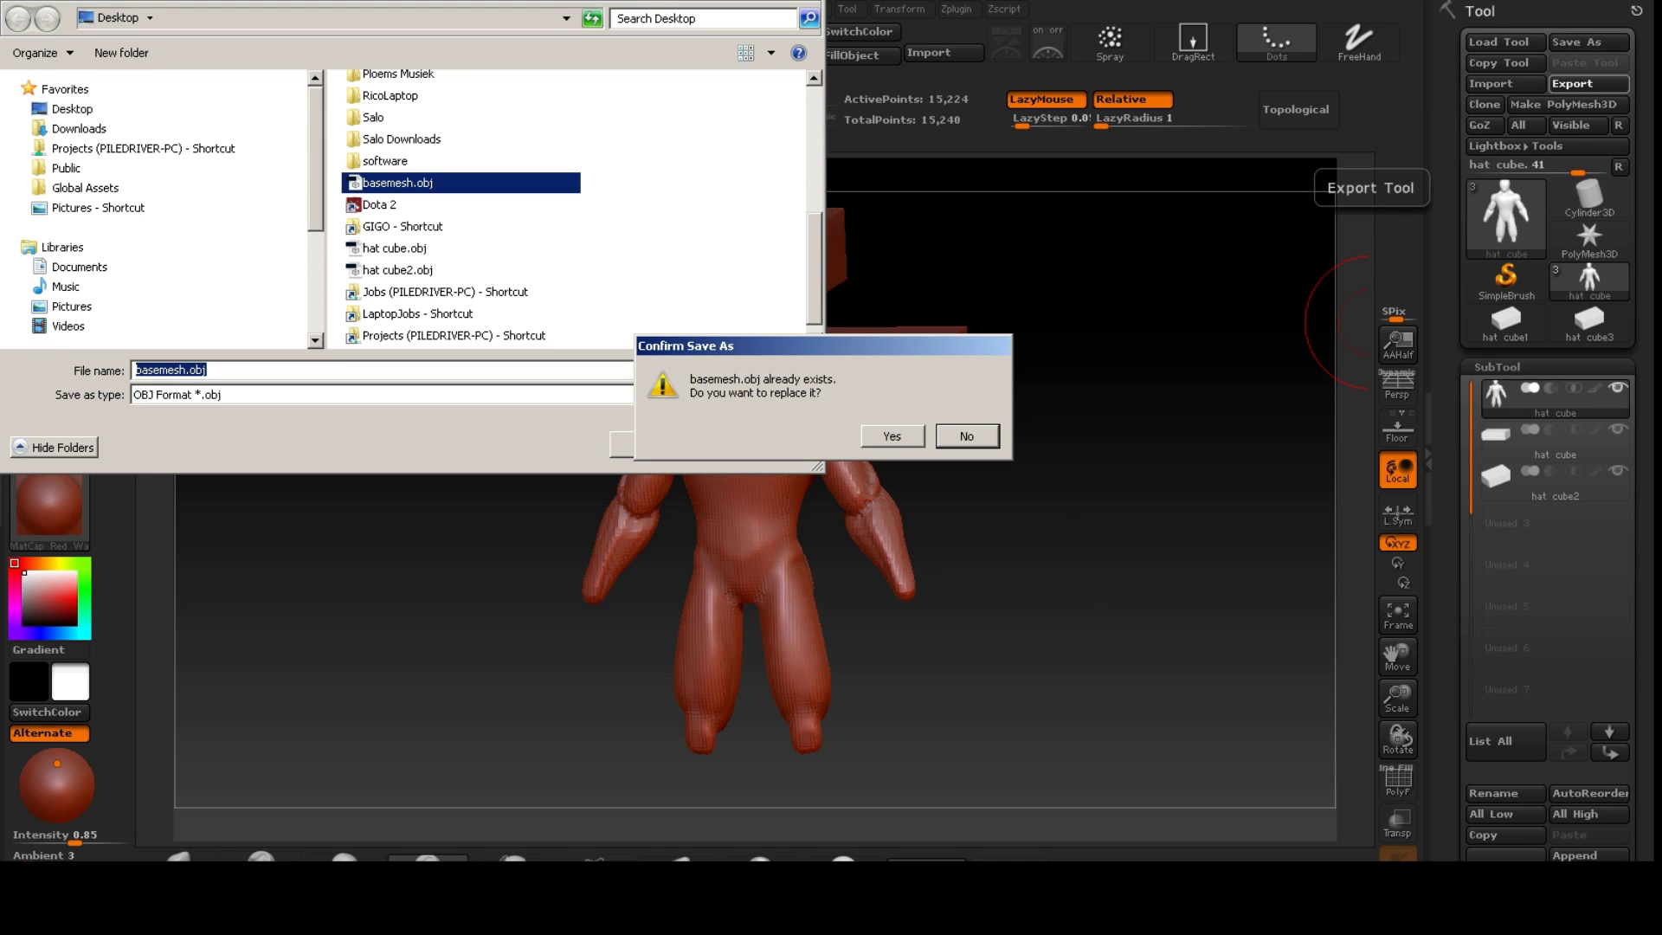
pyautogui.click(878, 435)
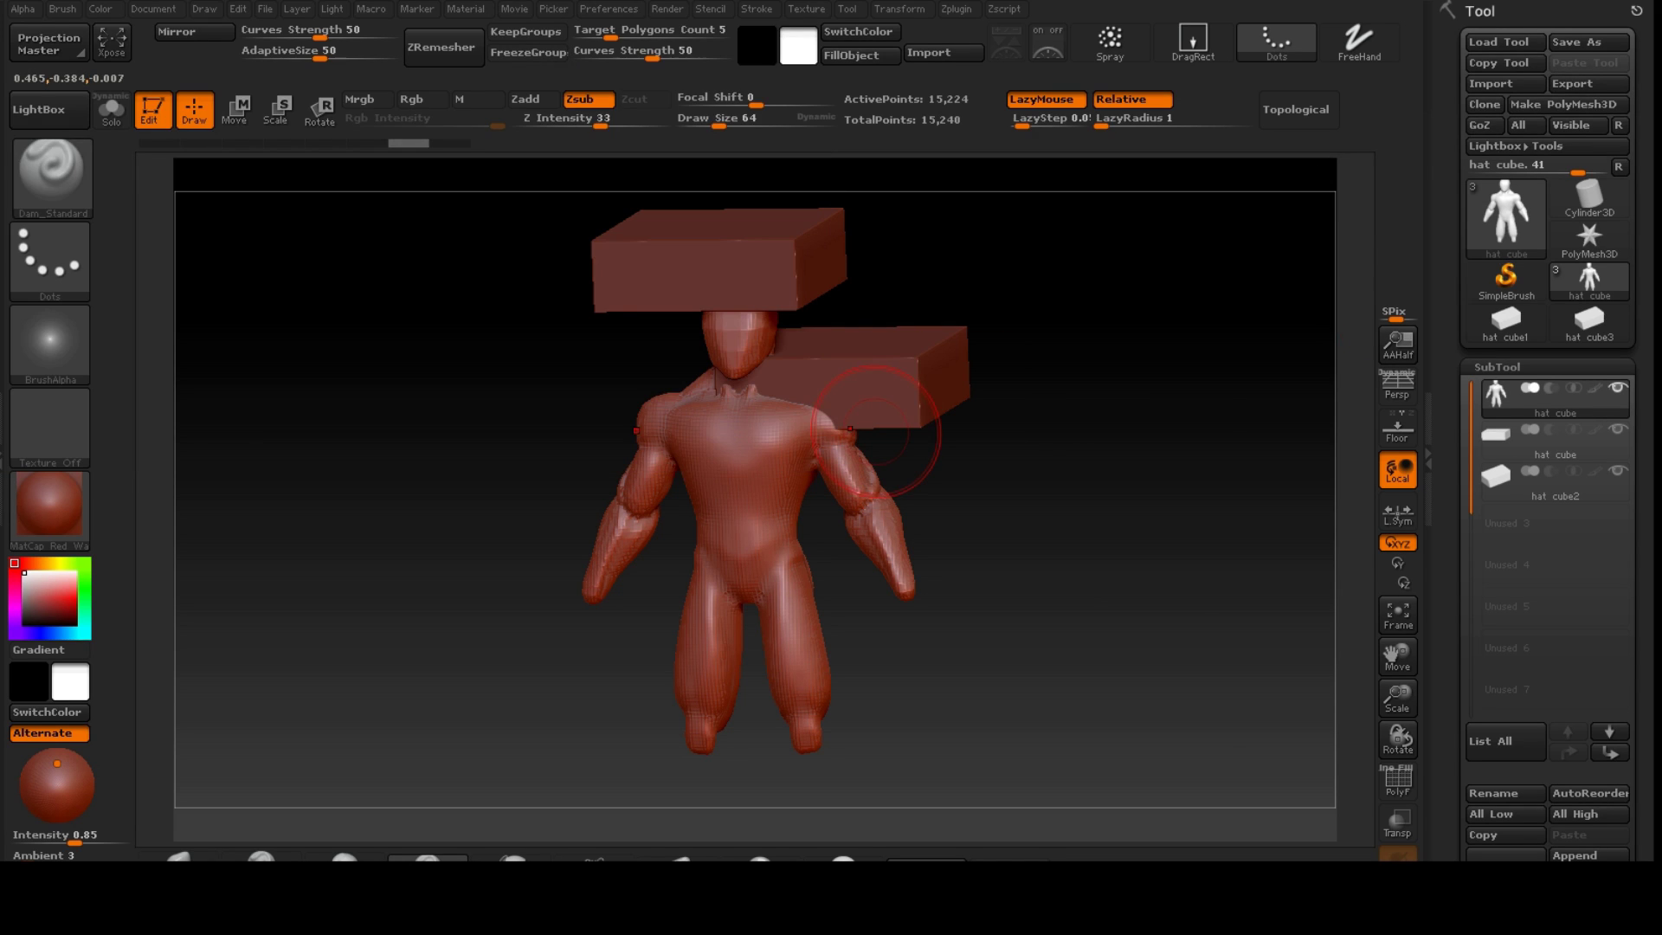
# - Move the existing body mesh in Blender onto another layer
pyautogui.hotkey('ctrl', 'g')
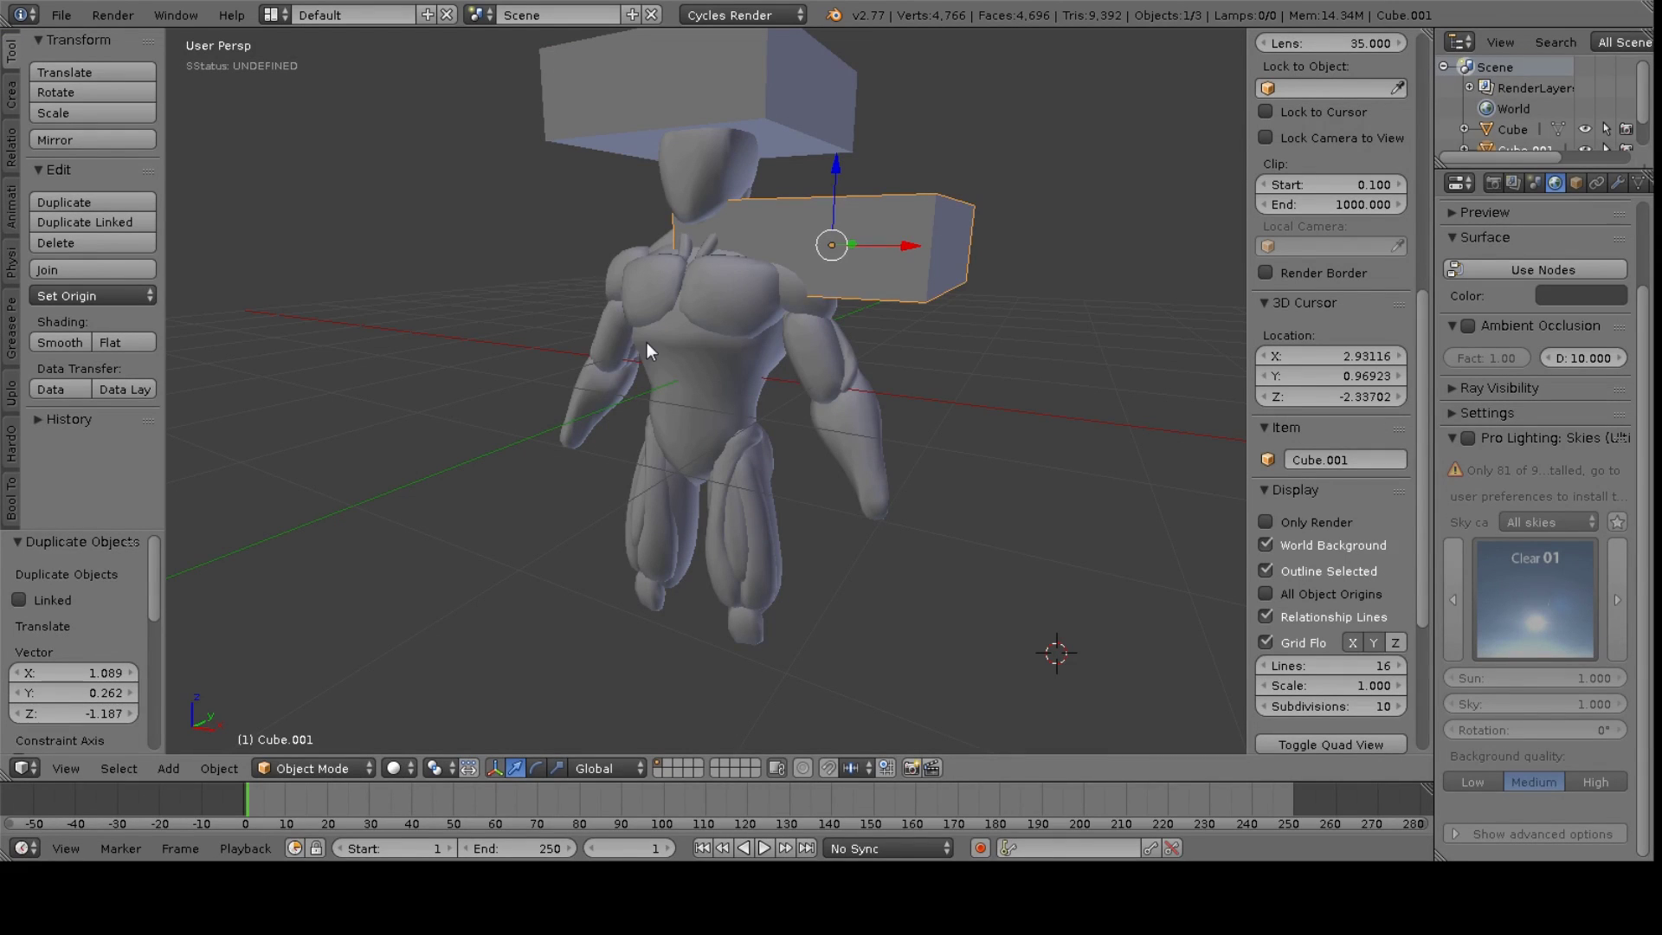
pyautogui.rightClick(646, 340)
pyautogui.press('m')
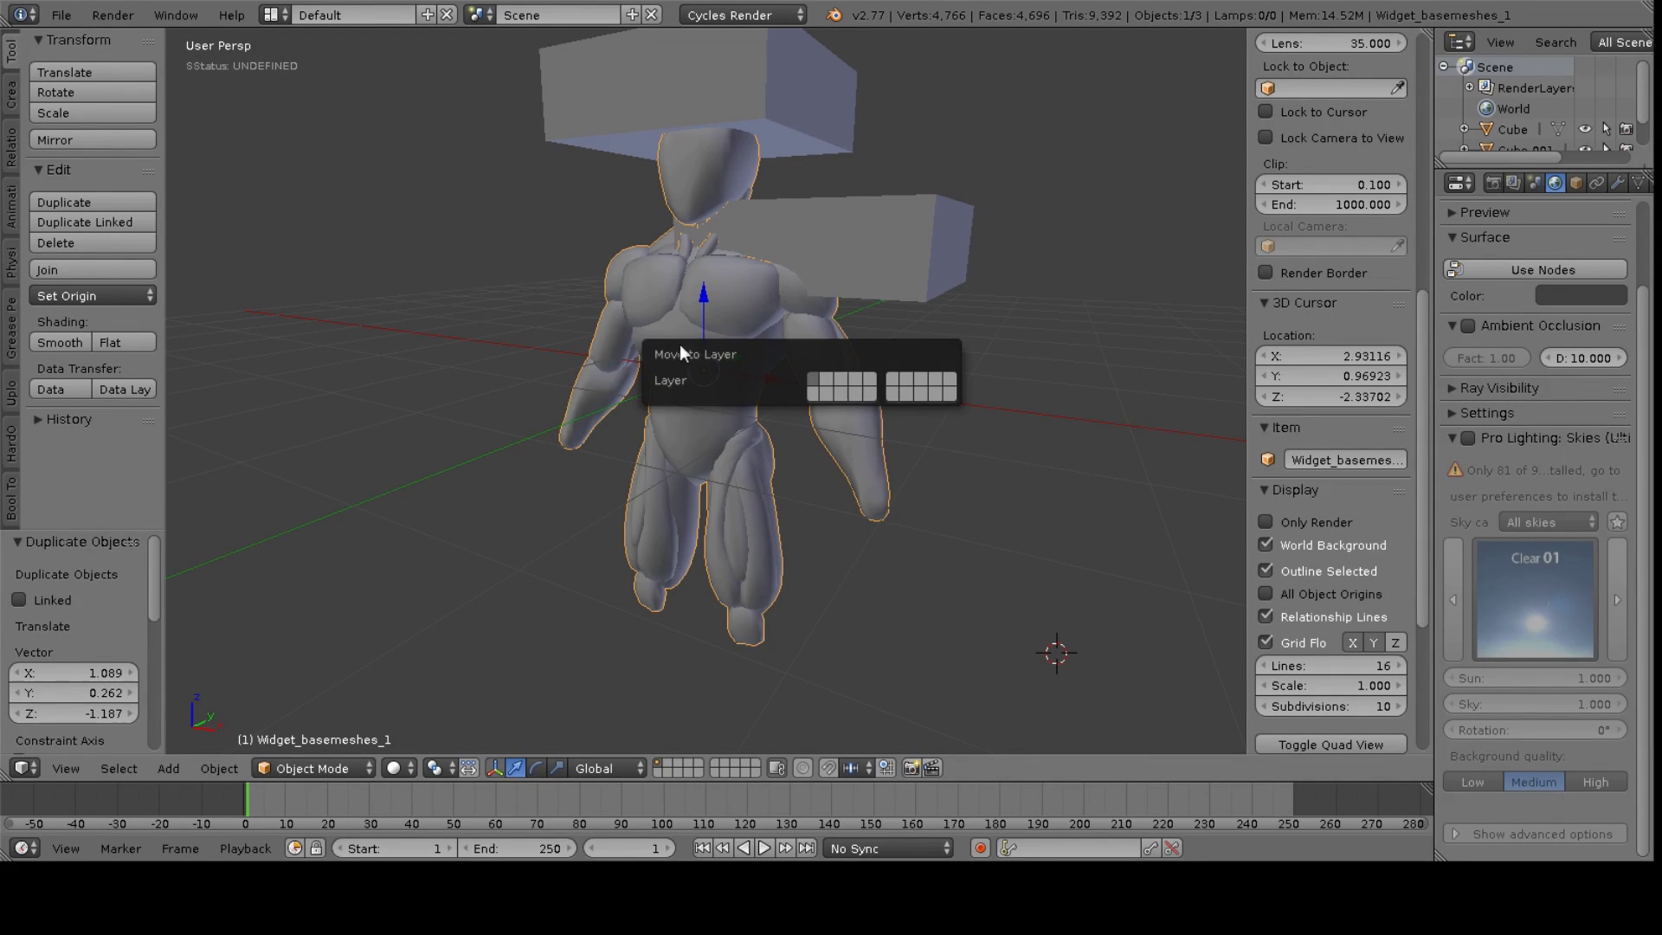
pyautogui.click(824, 389)
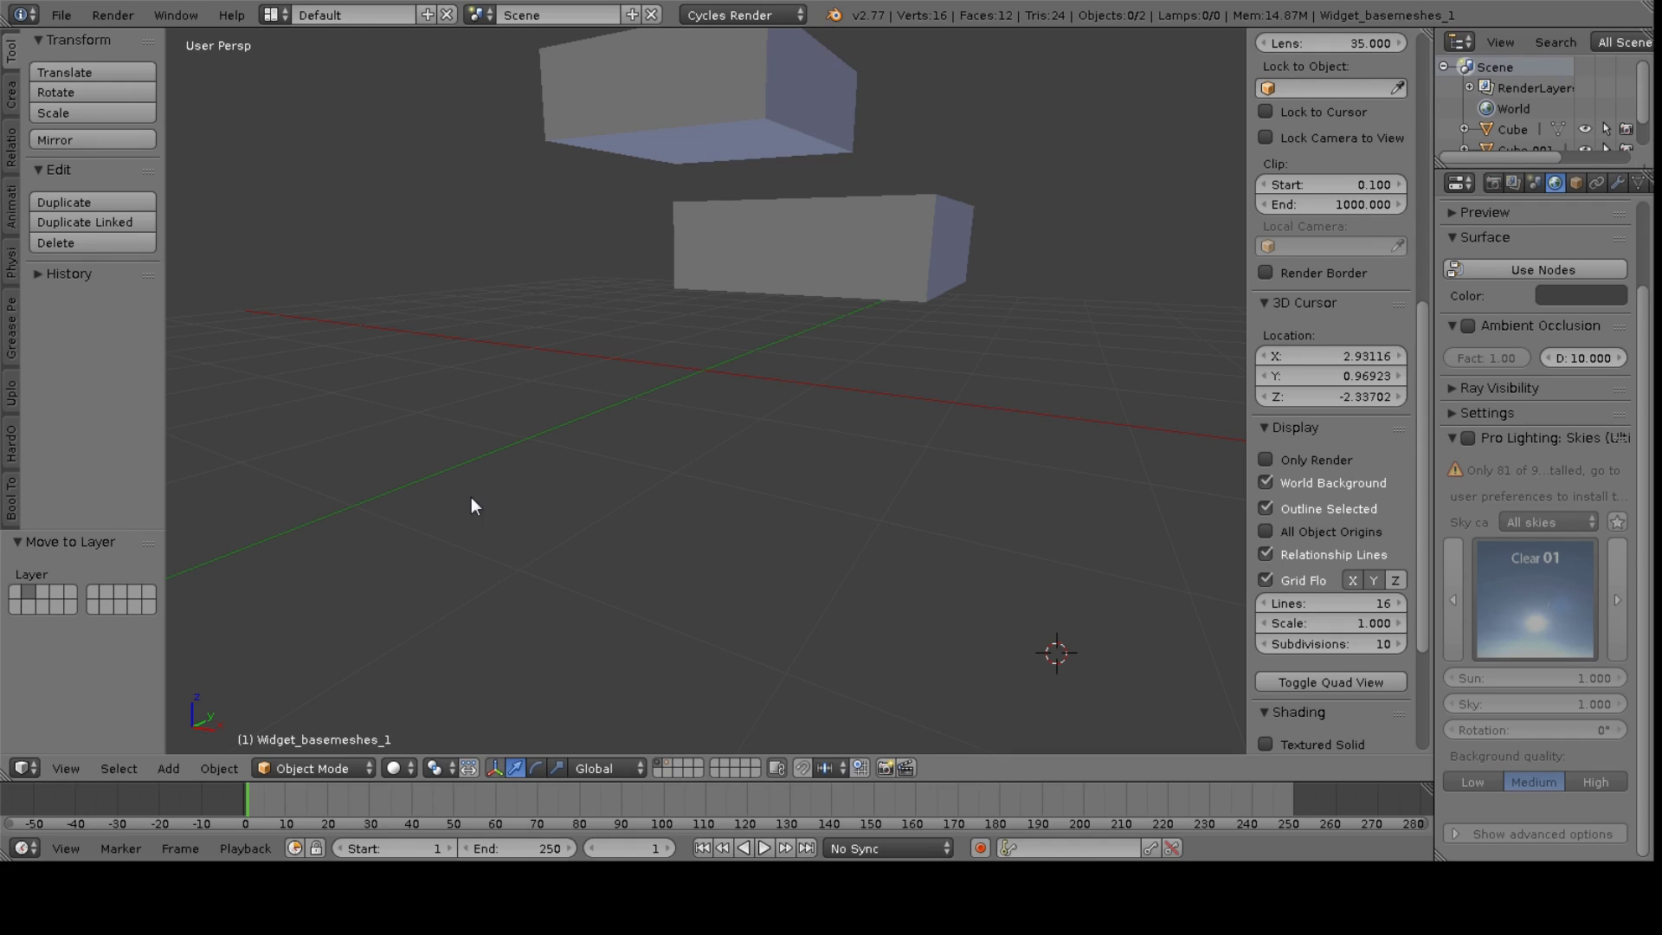
# - Import basemesh.OBJ from the Desktop as a Wavefront OBJ
pyautogui.click(62, 15)
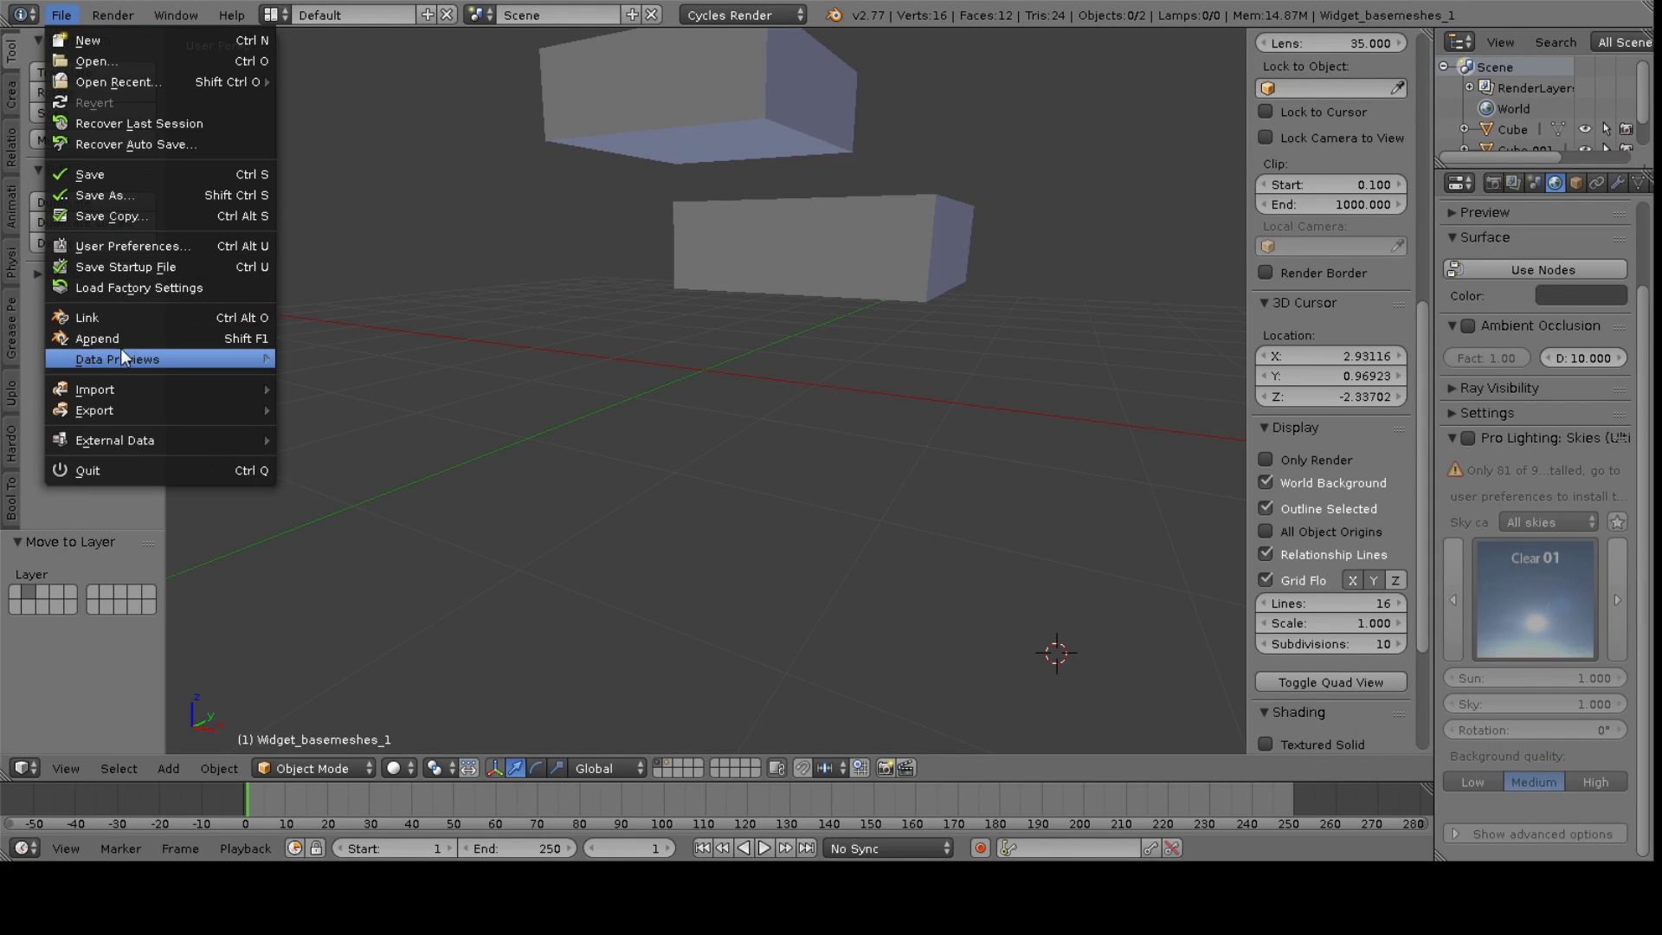
pyautogui.moveTo(125, 392)
pyautogui.press('Down')
pyautogui.press('Down')
pyautogui.press('Down')
pyautogui.press('Down')
pyautogui.press('Down')
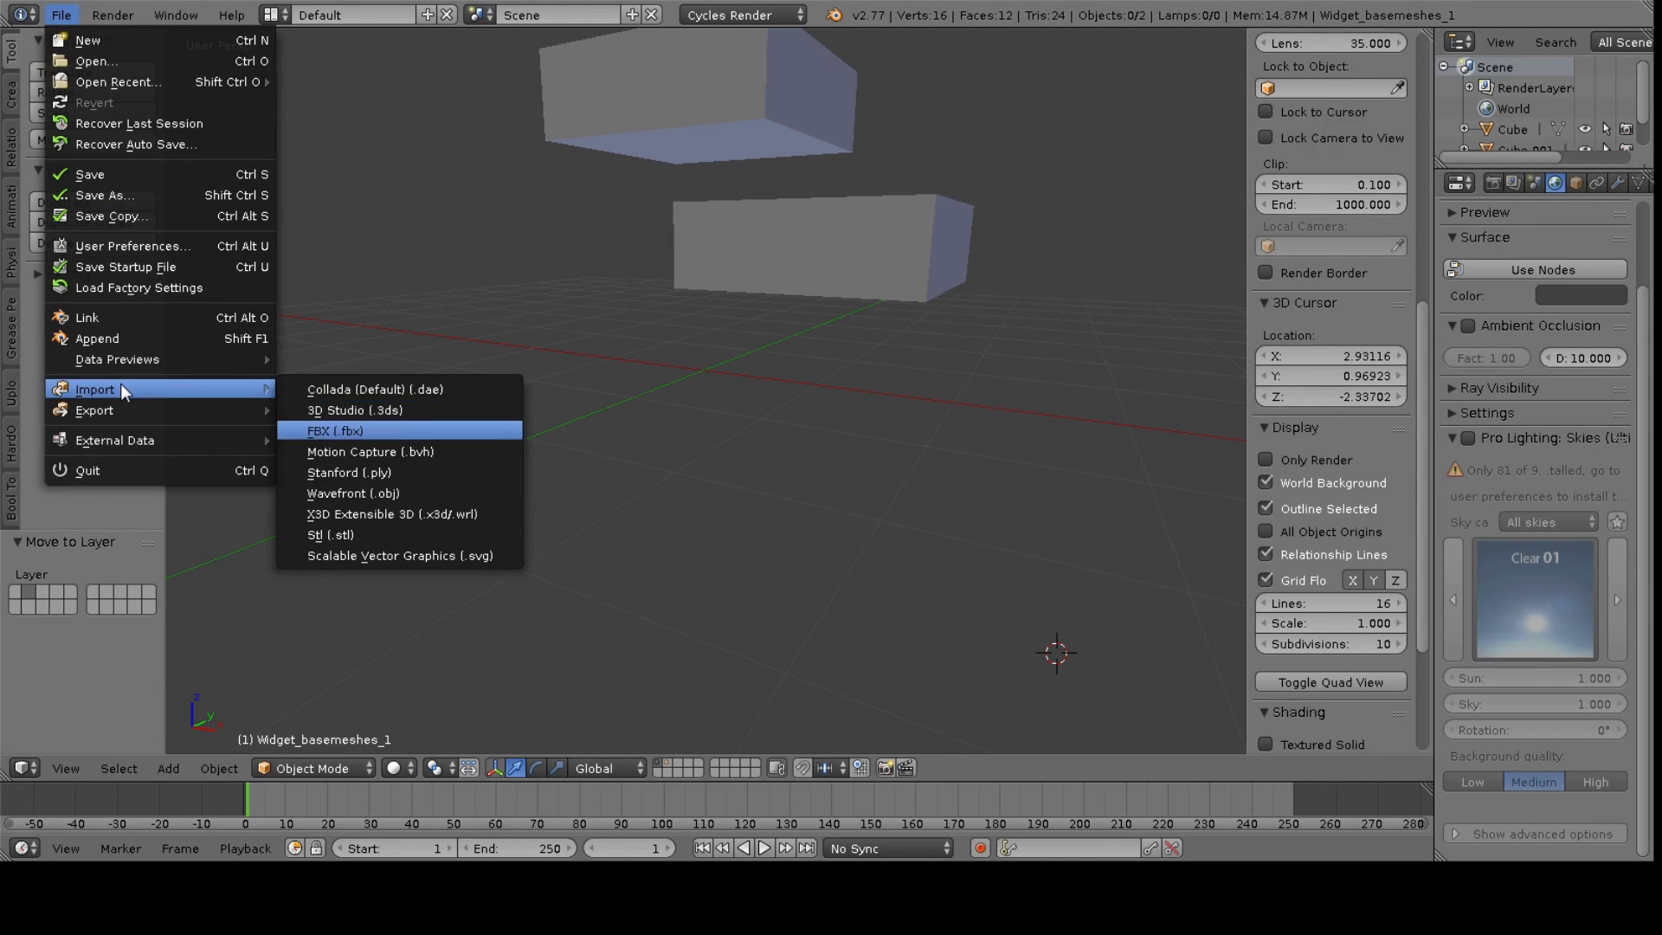
pyautogui.press('Down')
pyautogui.press('Return')
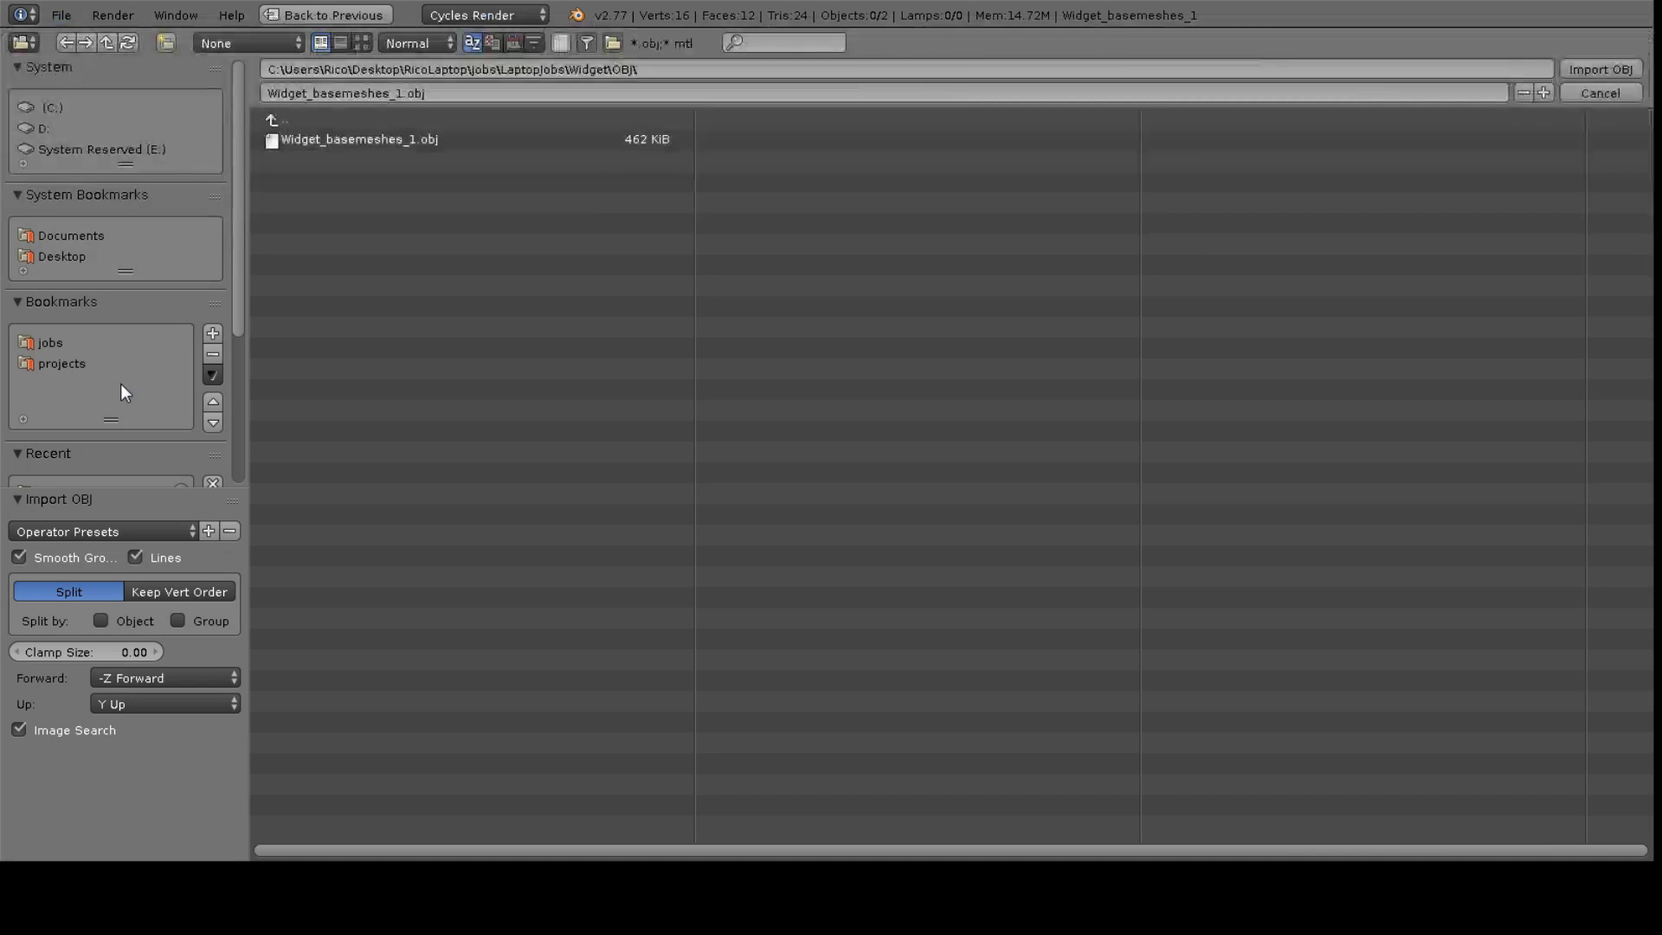
pyautogui.click(75, 263)
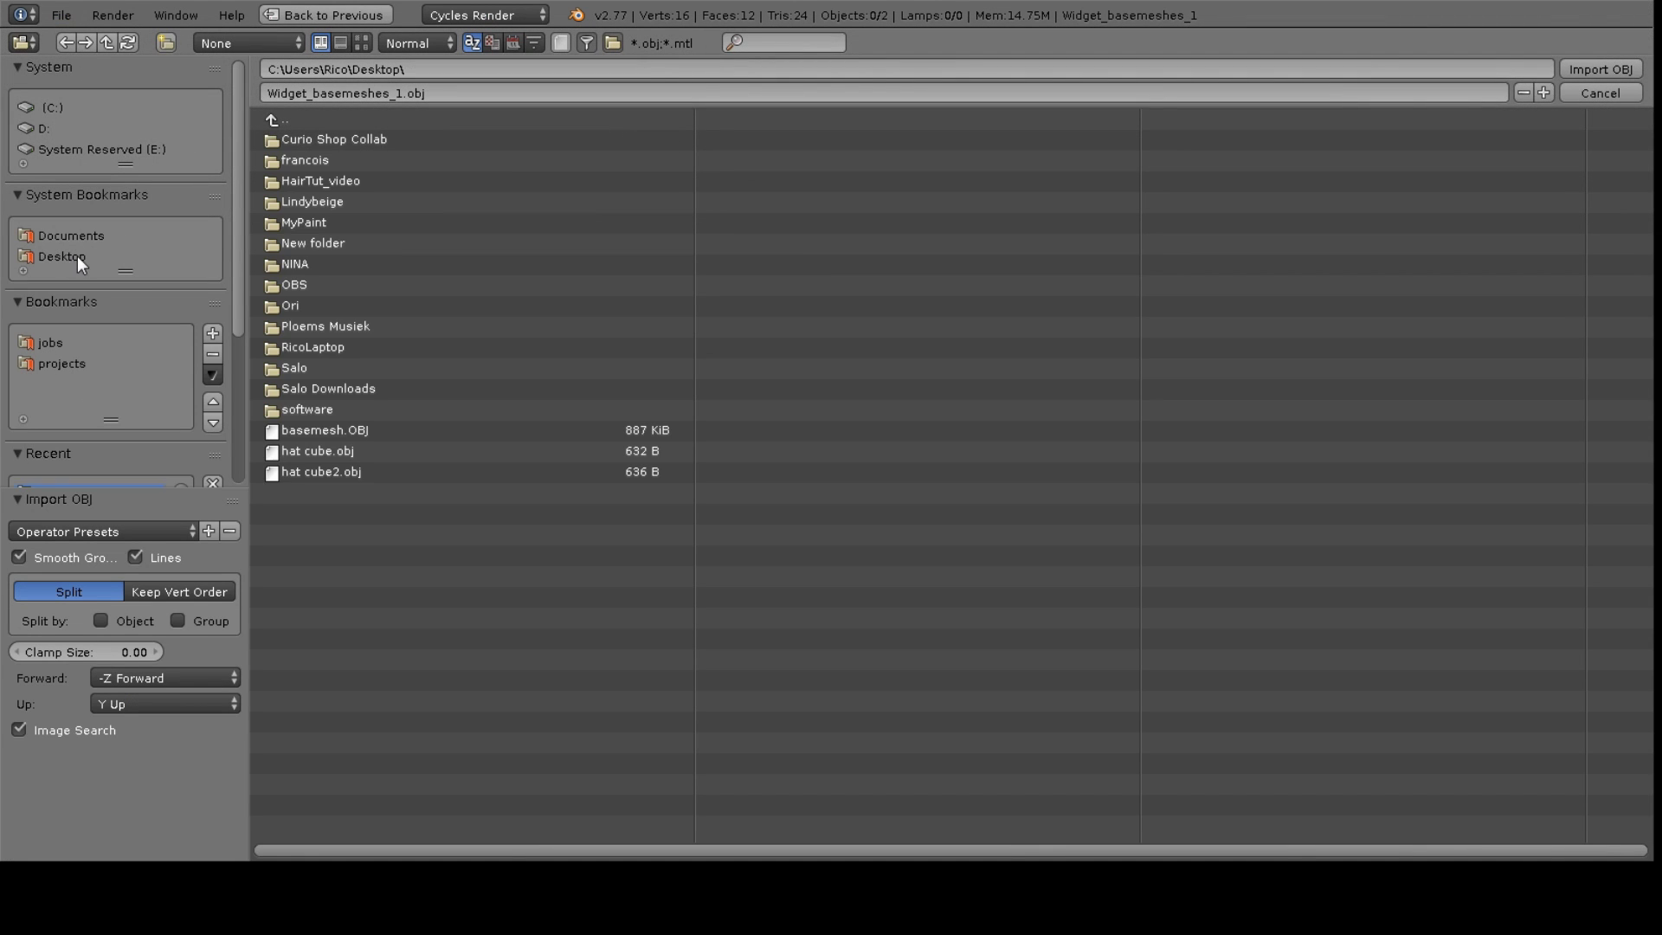
pyautogui.click(398, 429)
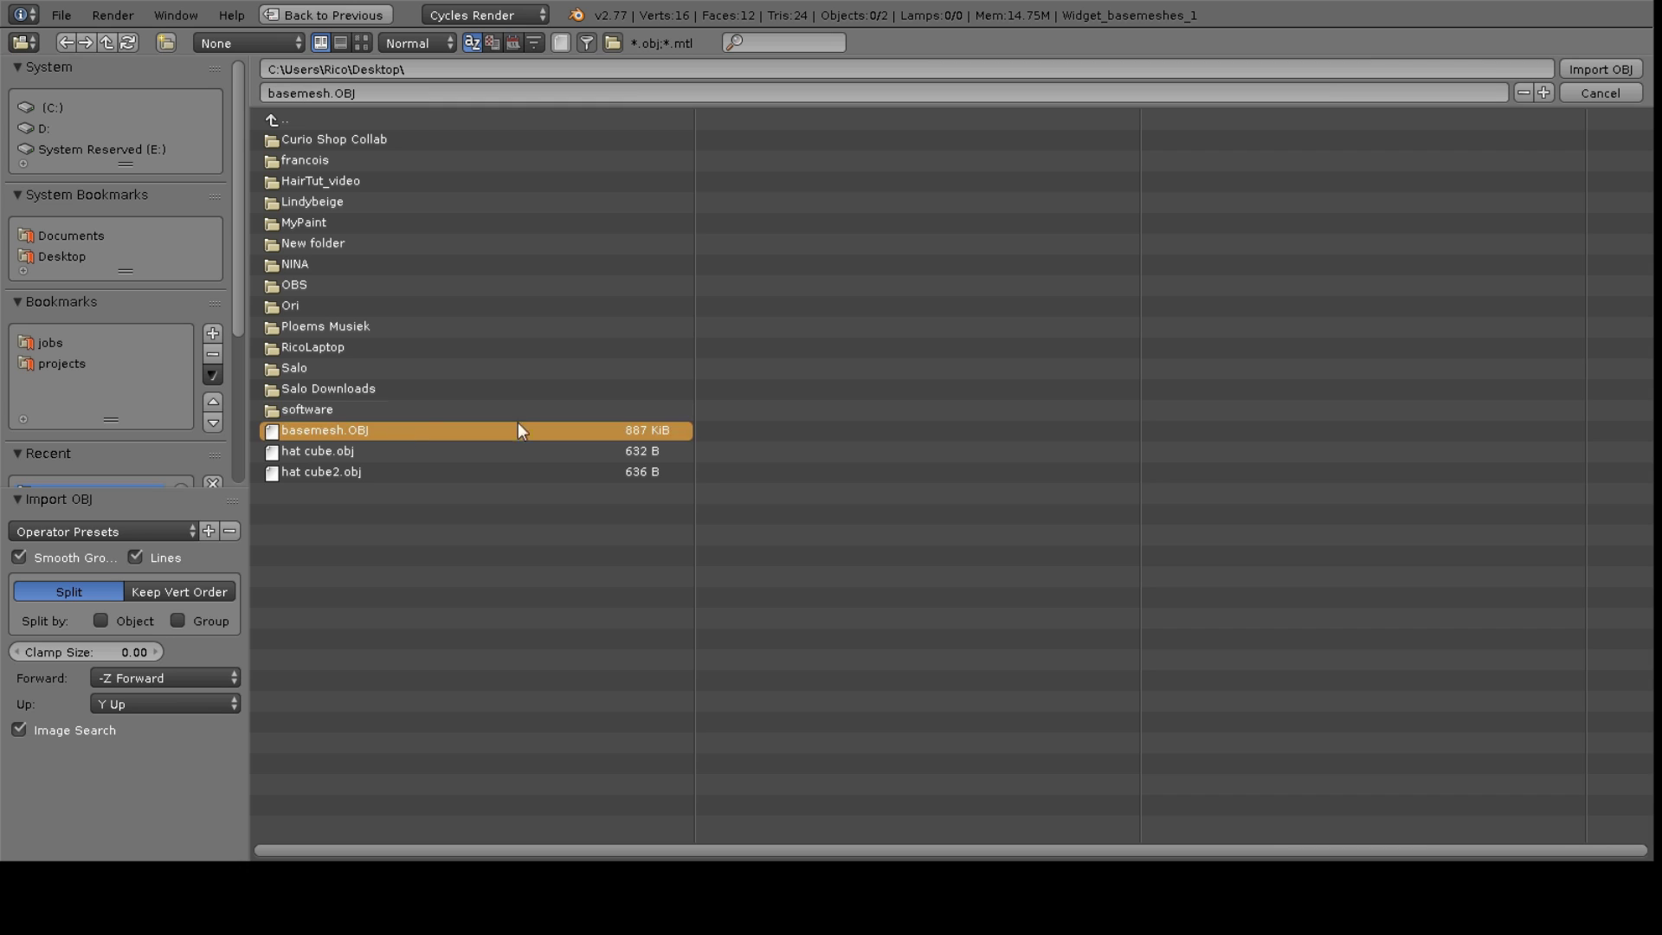
pyautogui.click(1612, 69)
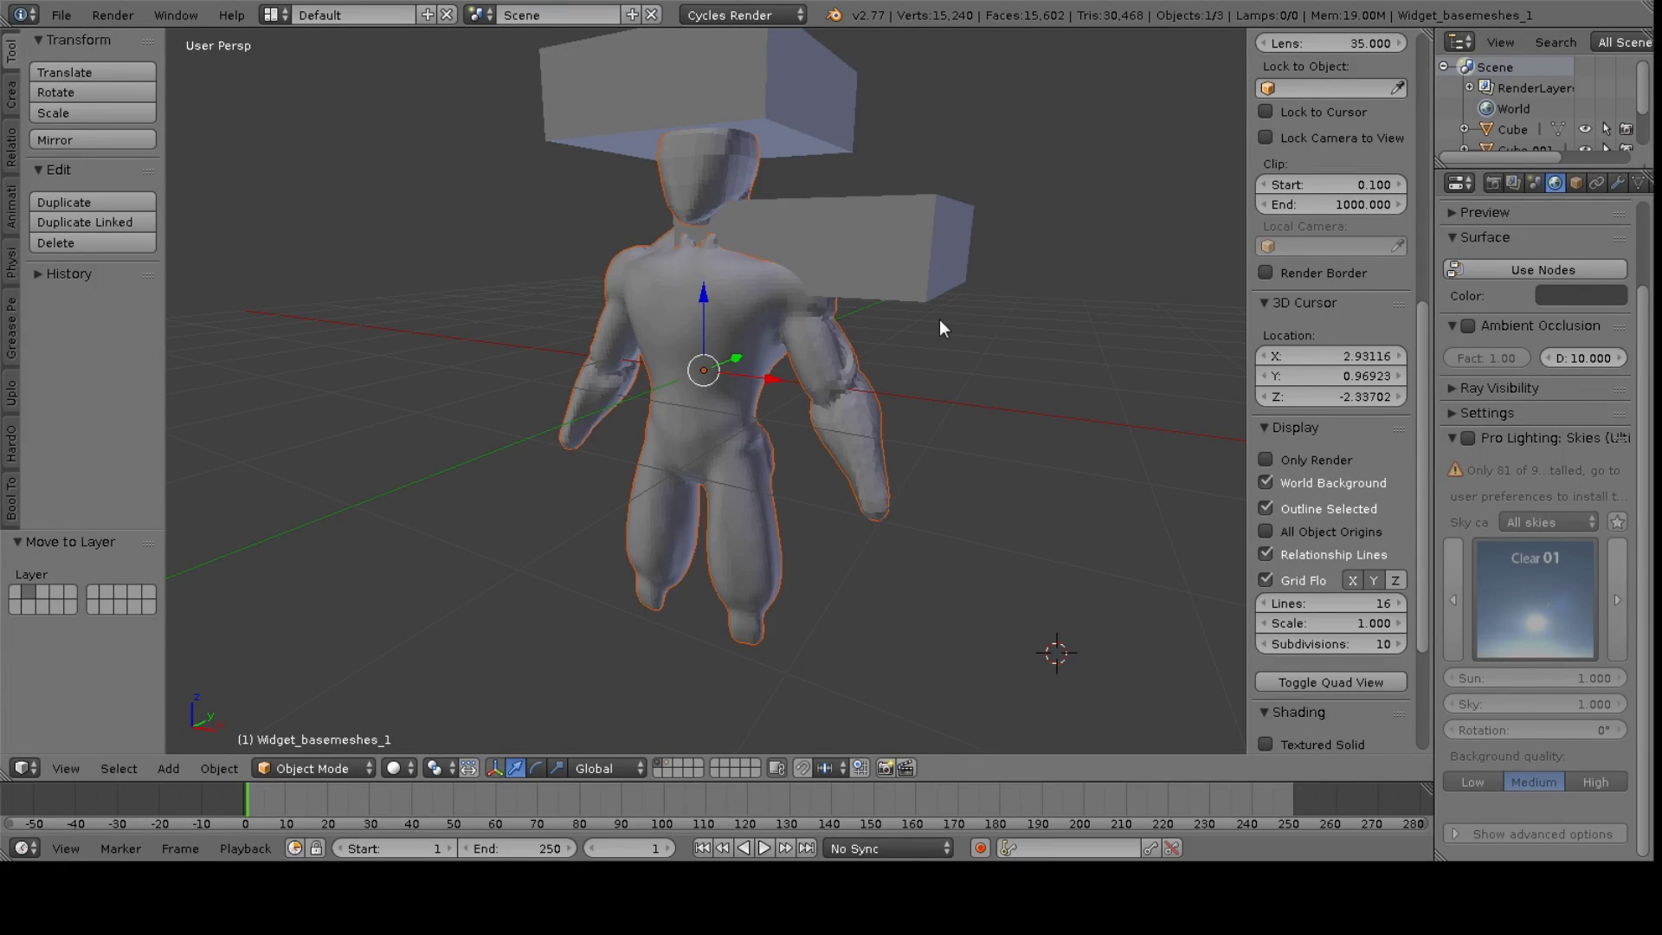
# - Move Cube.001 and the box above the head to another layer, leaving only the figure
pyautogui.rightClick(907, 255)
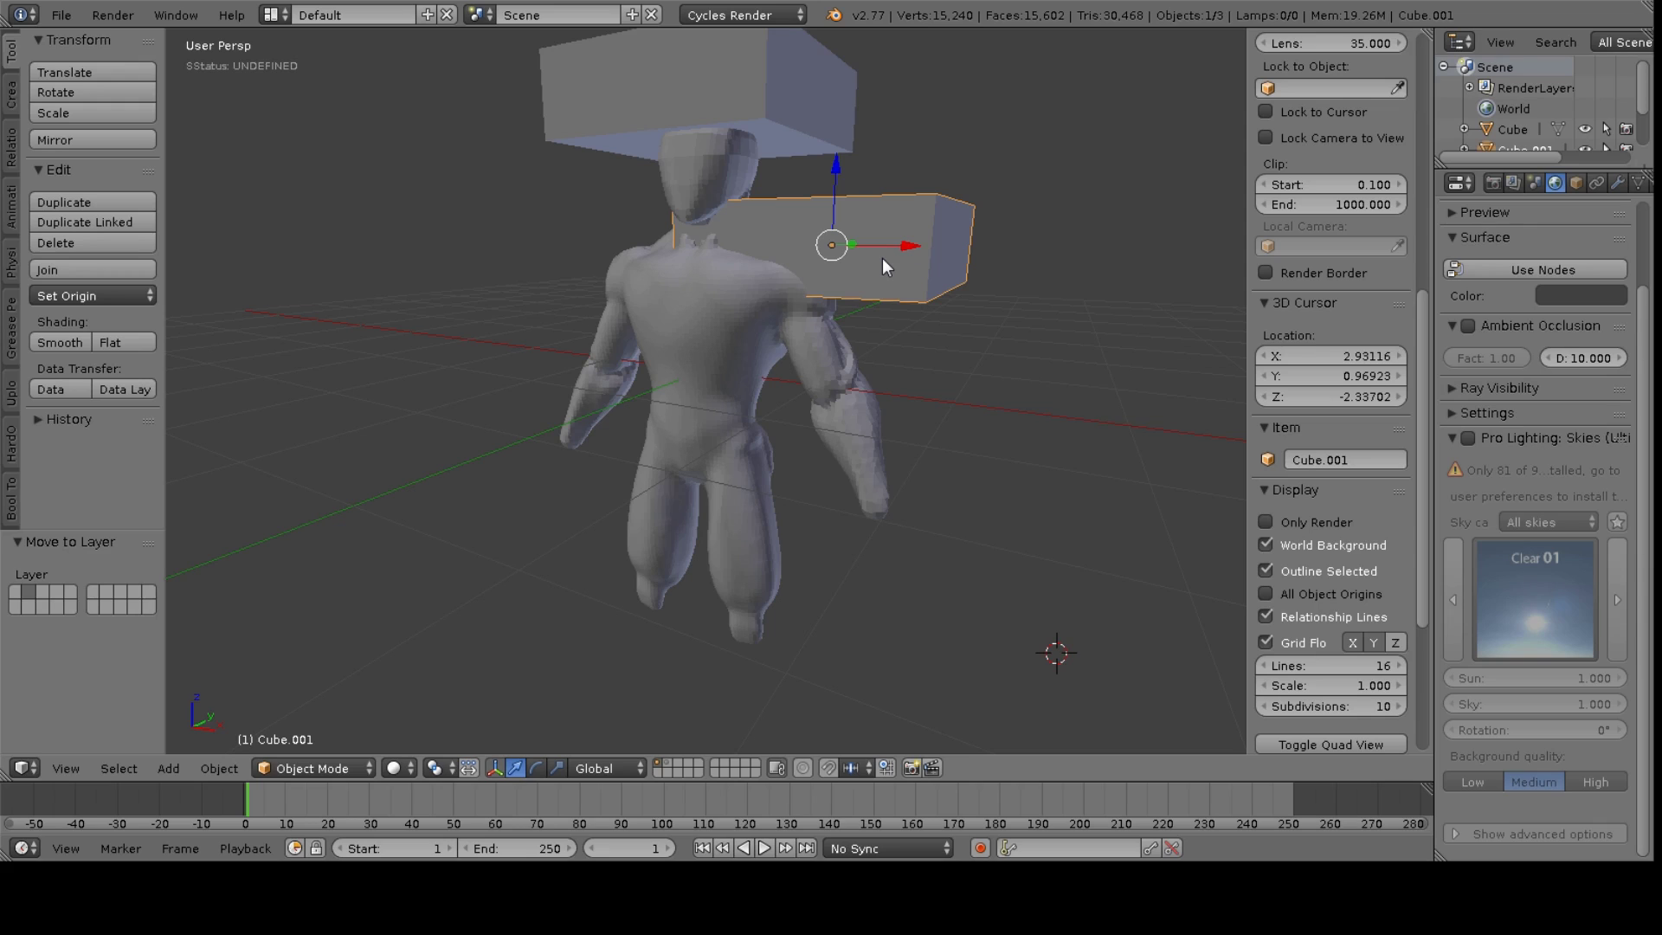
pyautogui.keyDown('shift'); pyautogui.rightClick(806, 101); pyautogui.keyUp('shift')
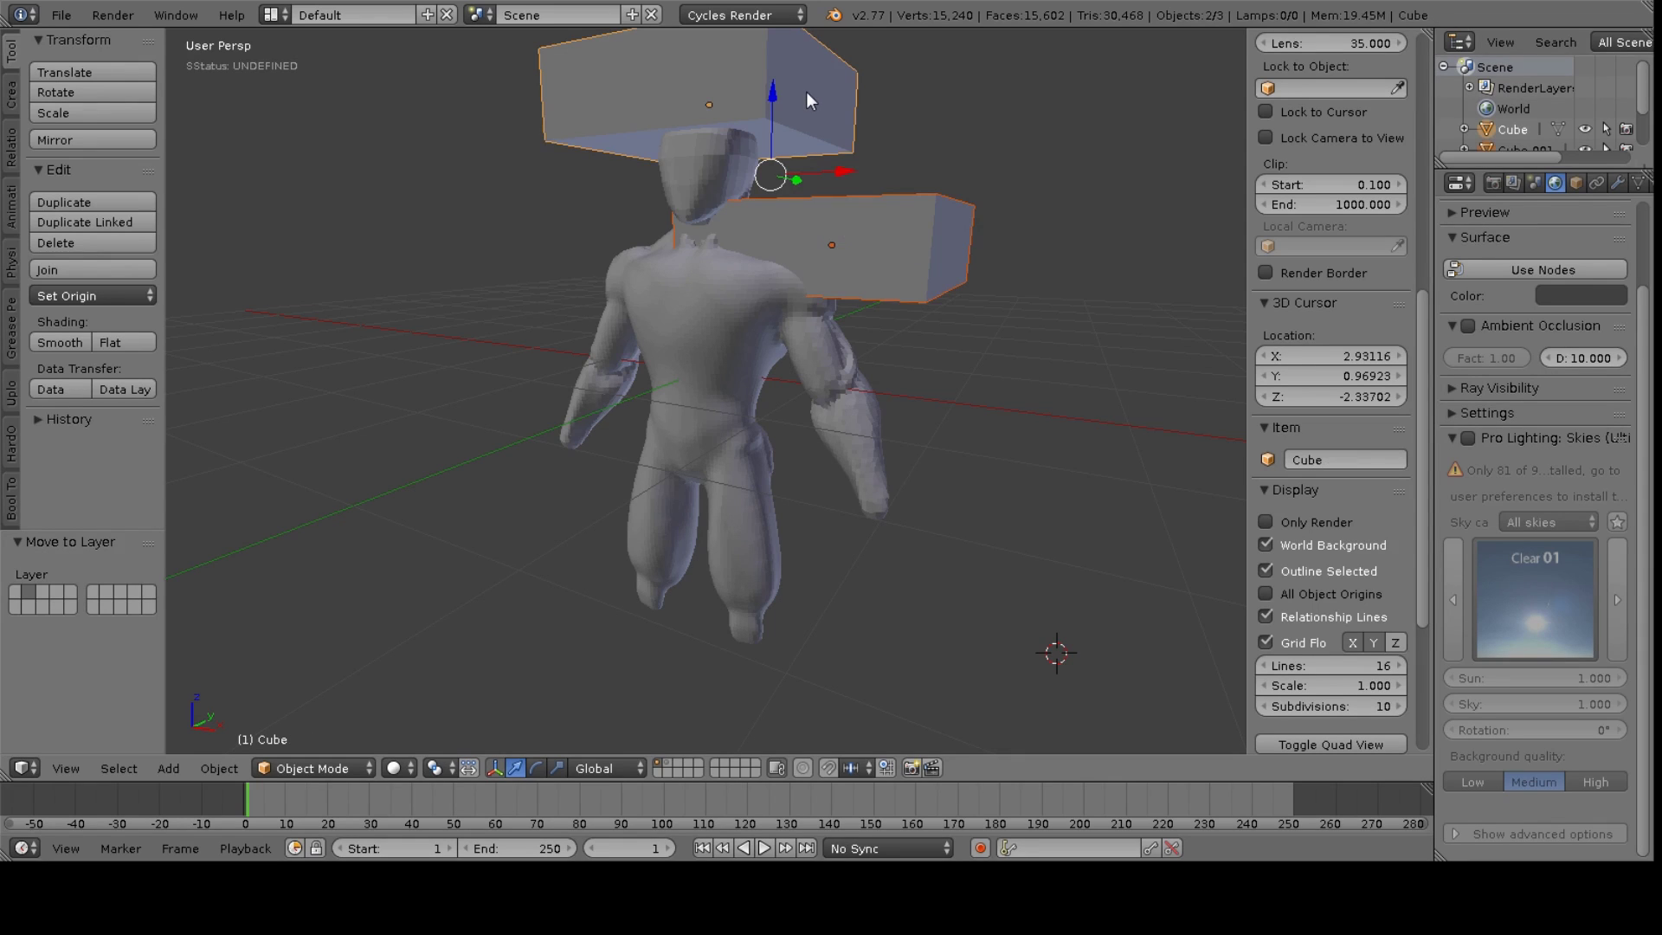
pyautogui.press('m')
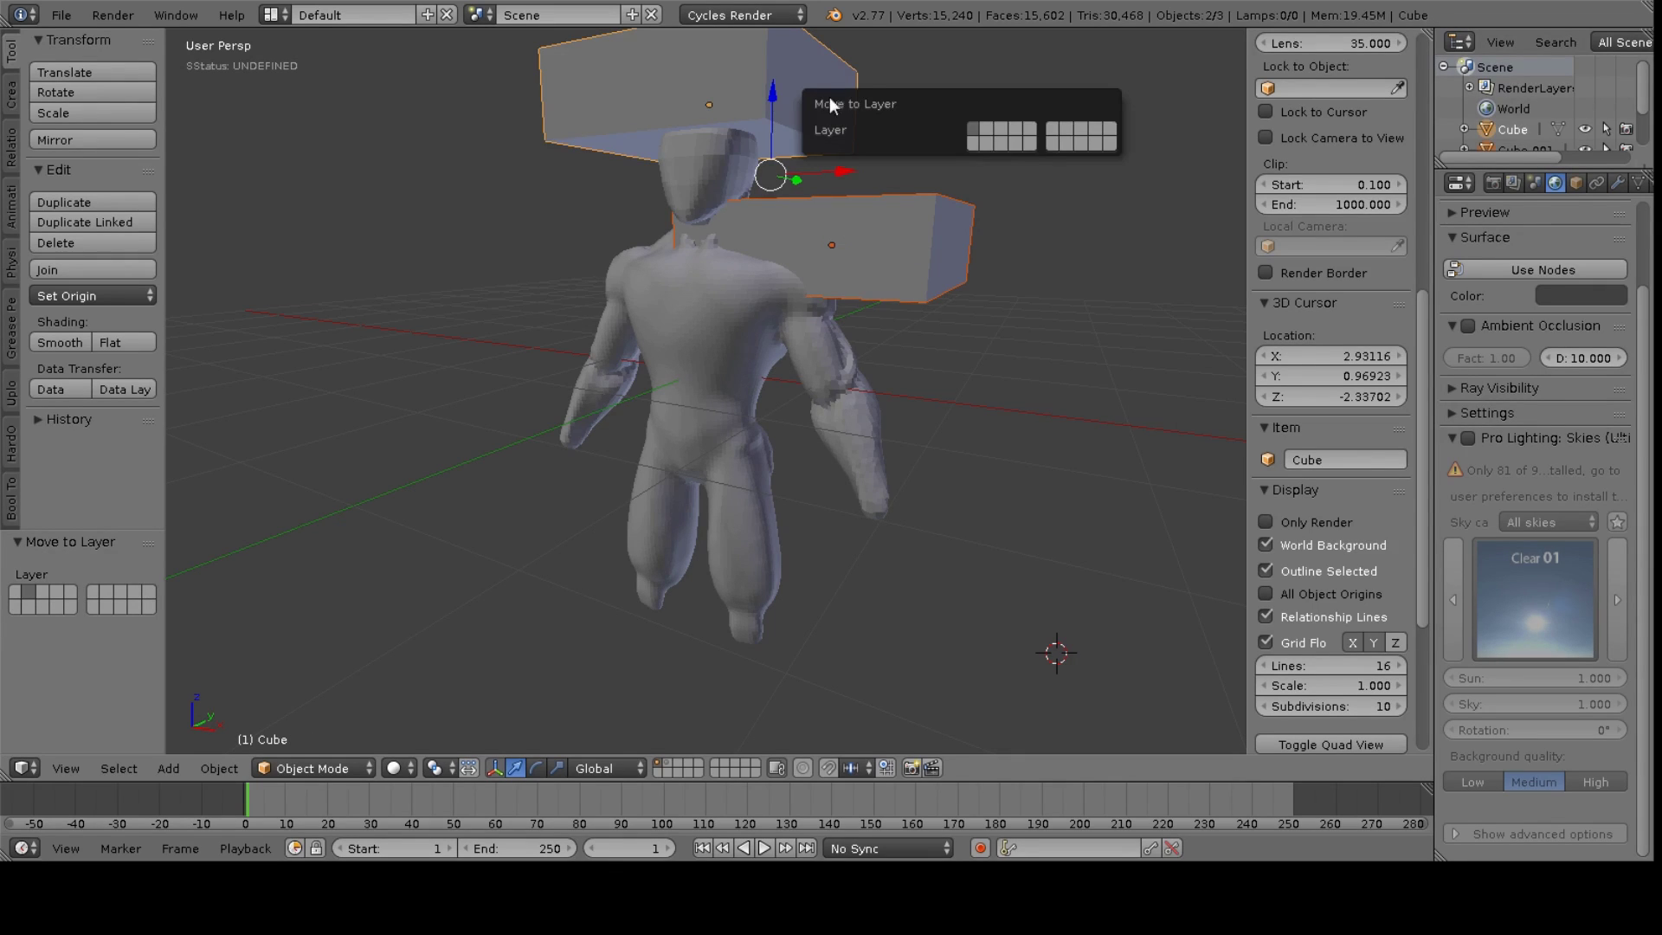
pyautogui.click(992, 124)
pyautogui.click(942, 398)
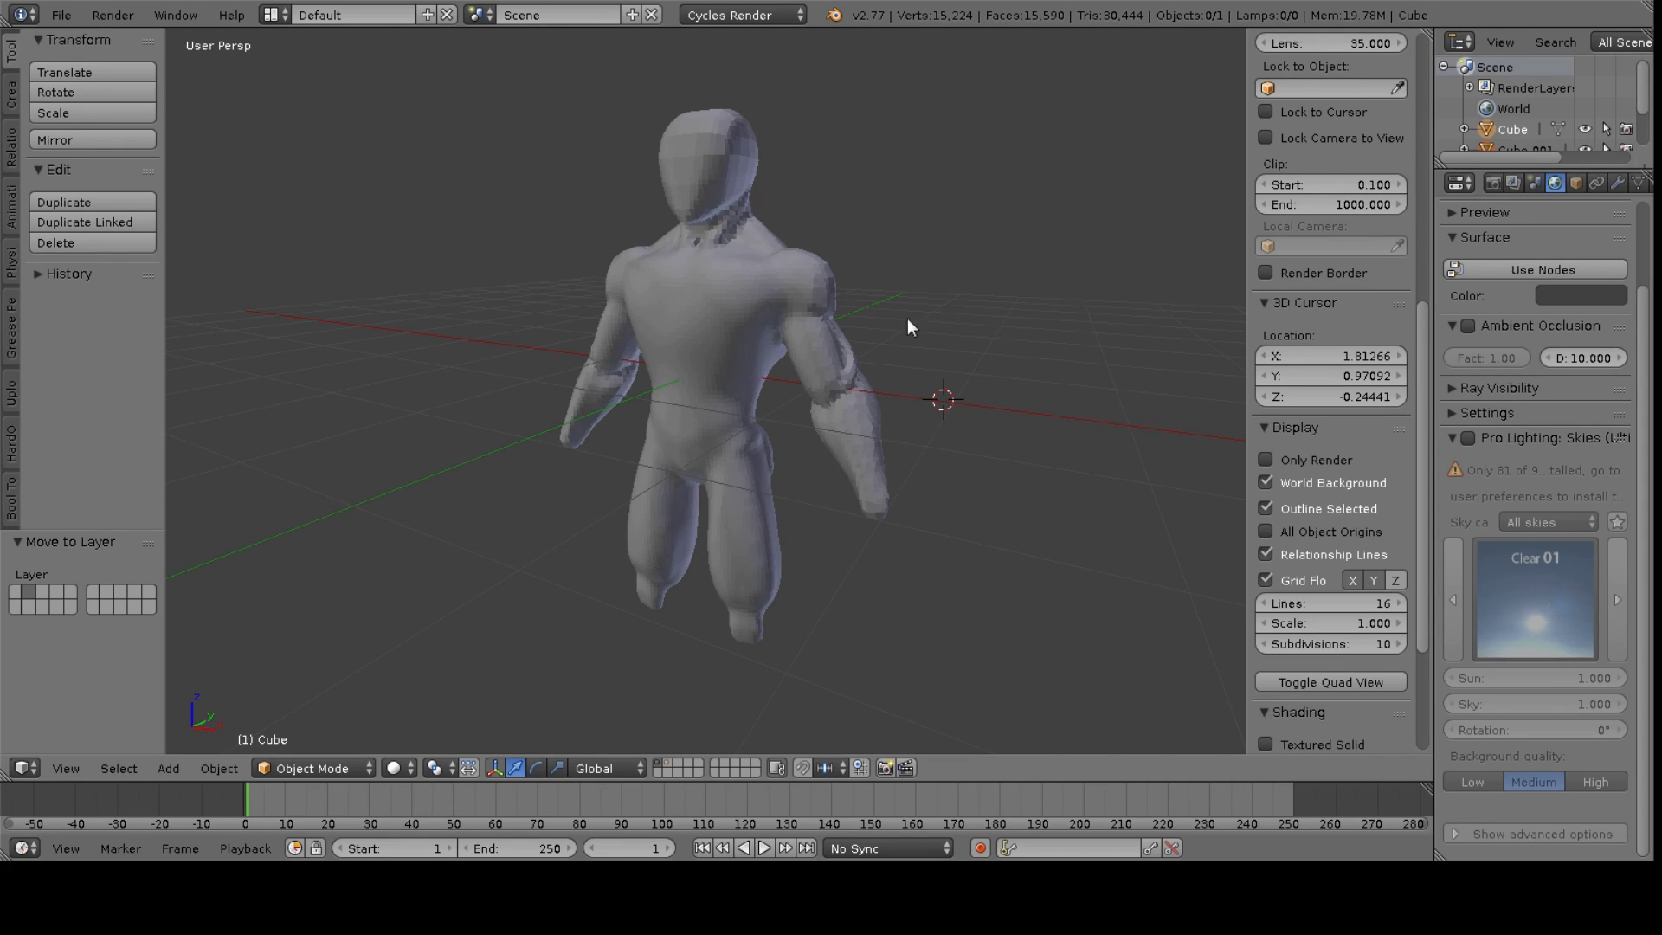
pyautogui.press('w')
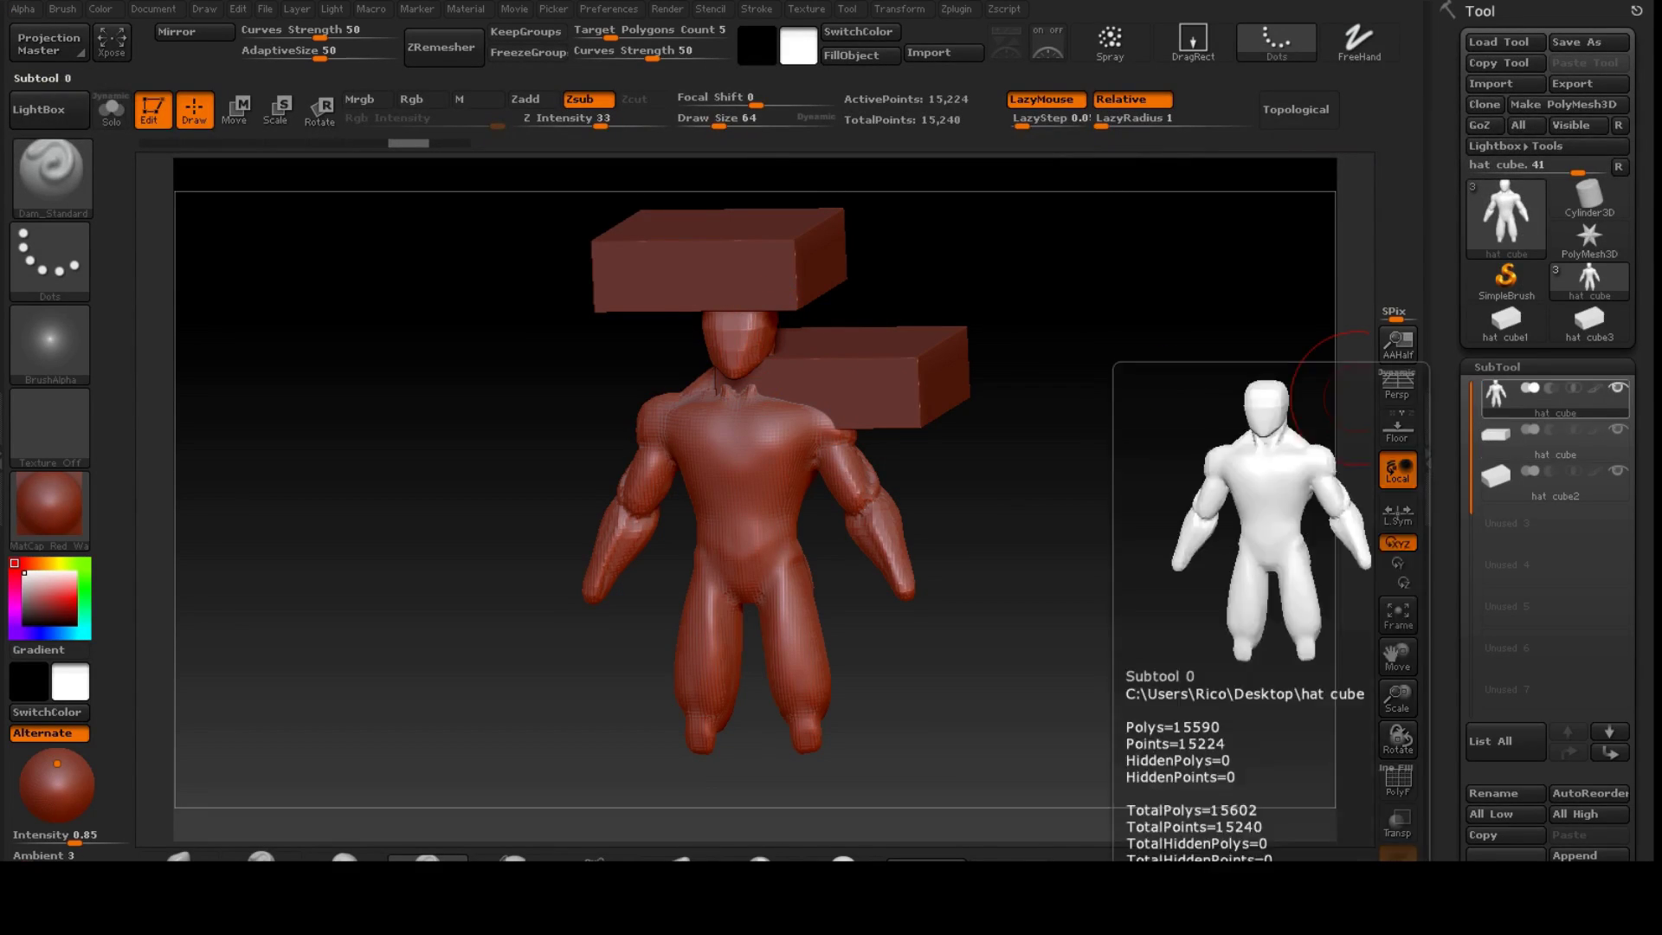
# - With the body subtool active, run Transpose Master's TPoseMesh to build TPose1_hat cube
pyautogui.moveTo(1555, 439)
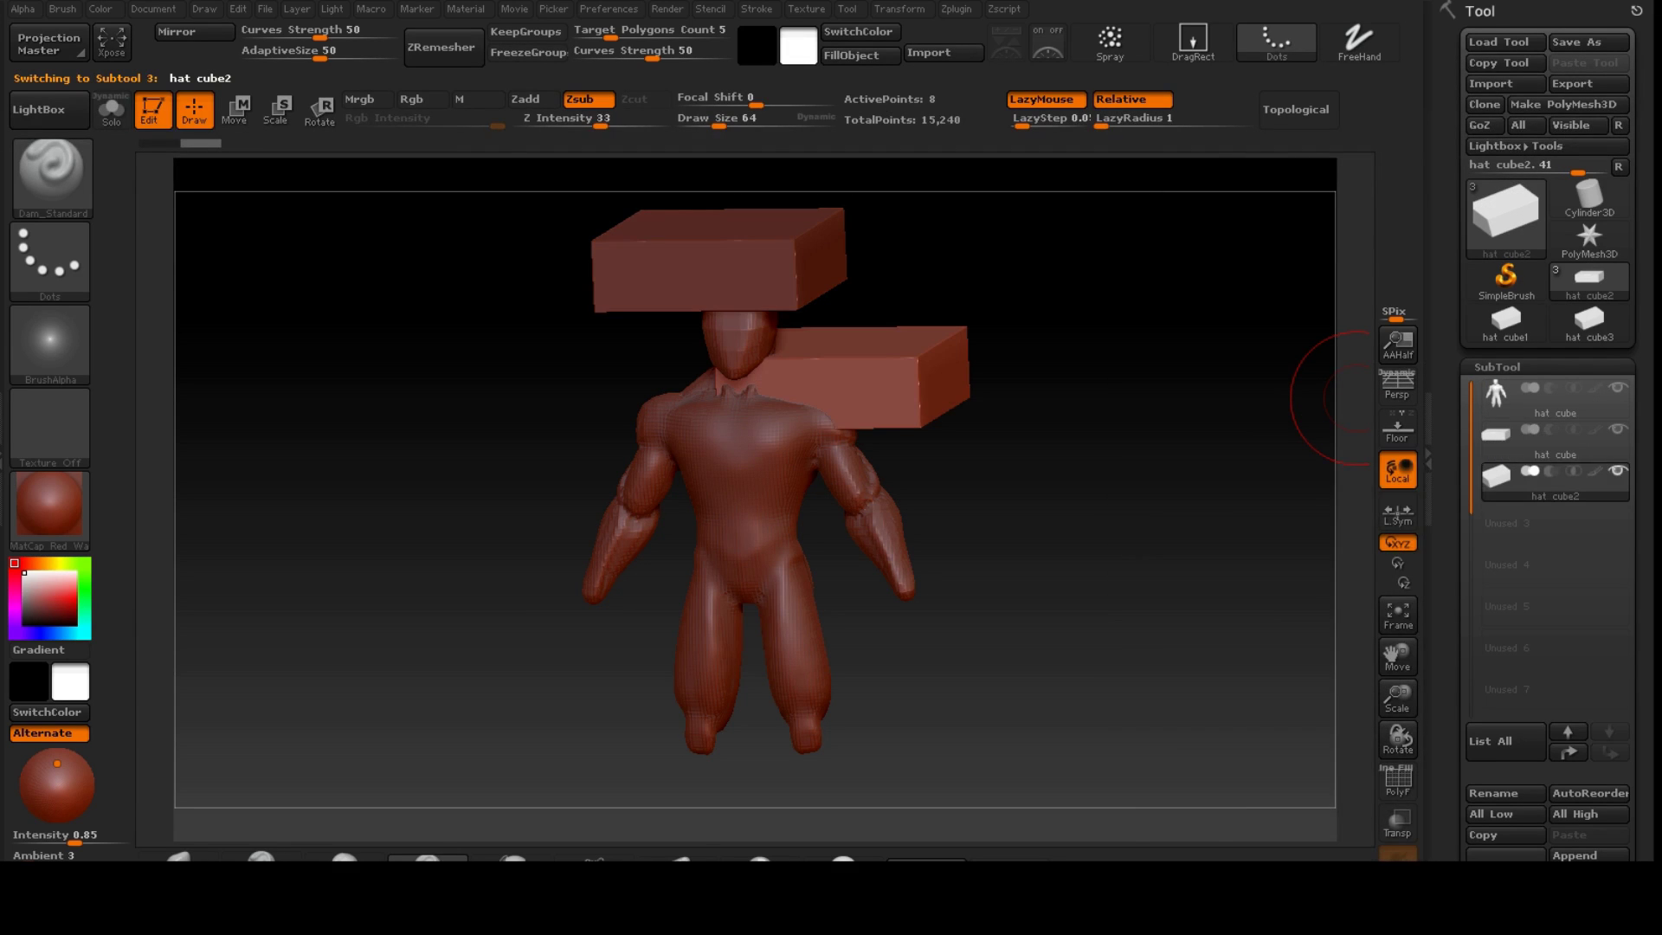
pyautogui.click(1553, 397)
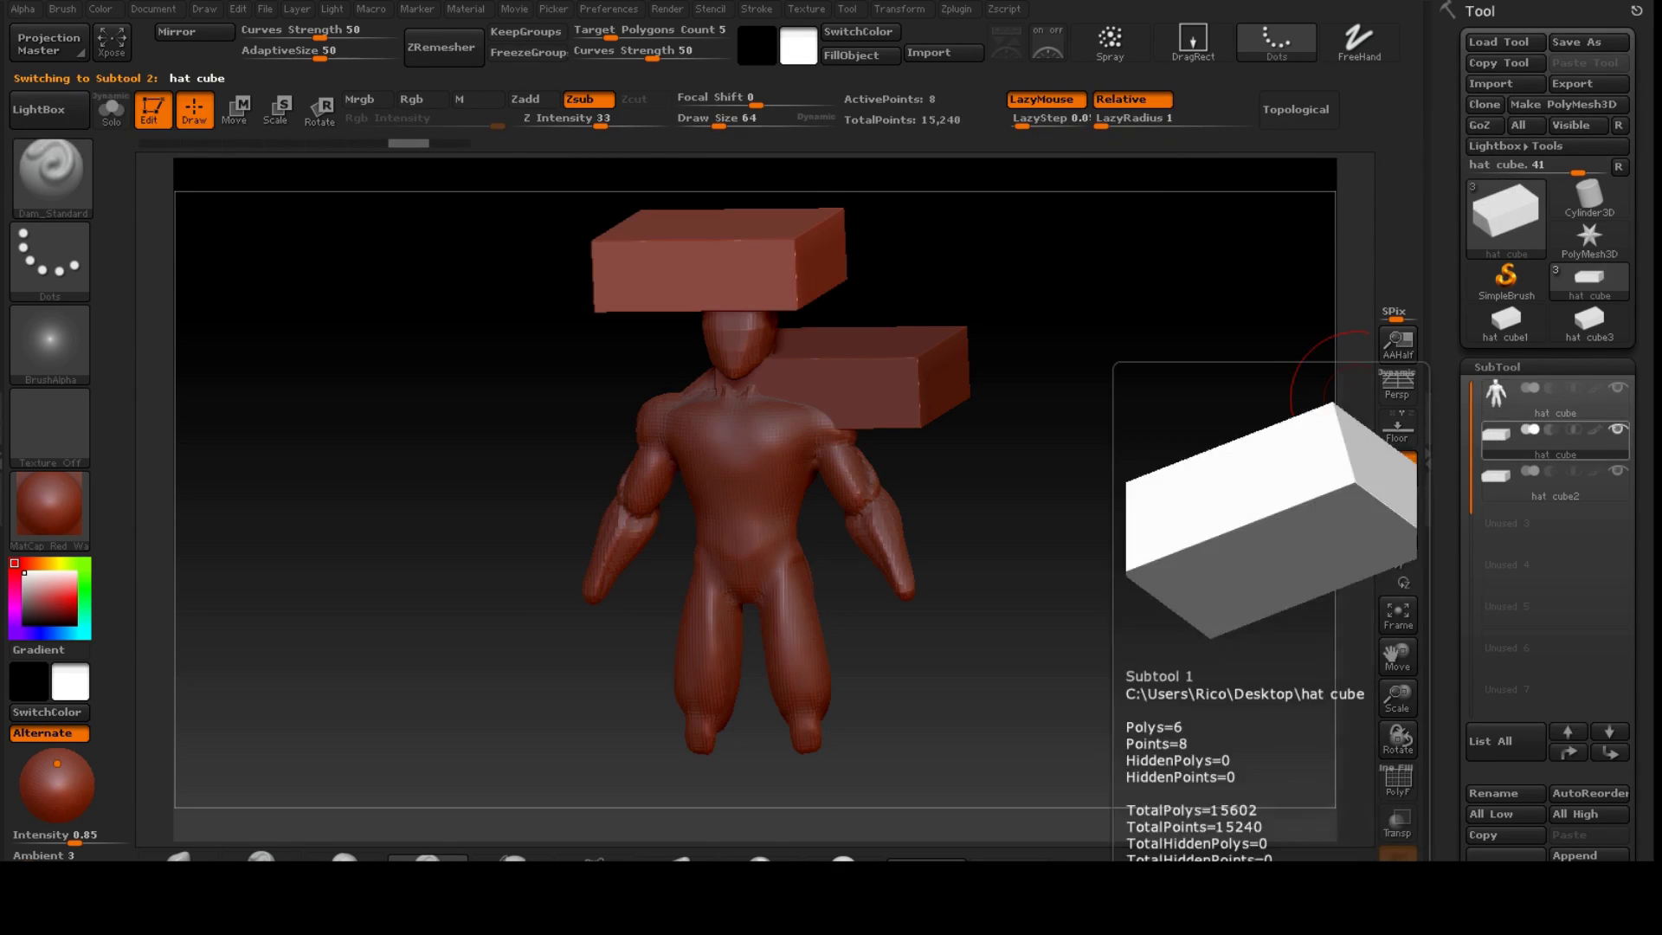
pyautogui.click(1554, 485)
pyautogui.click(1553, 397)
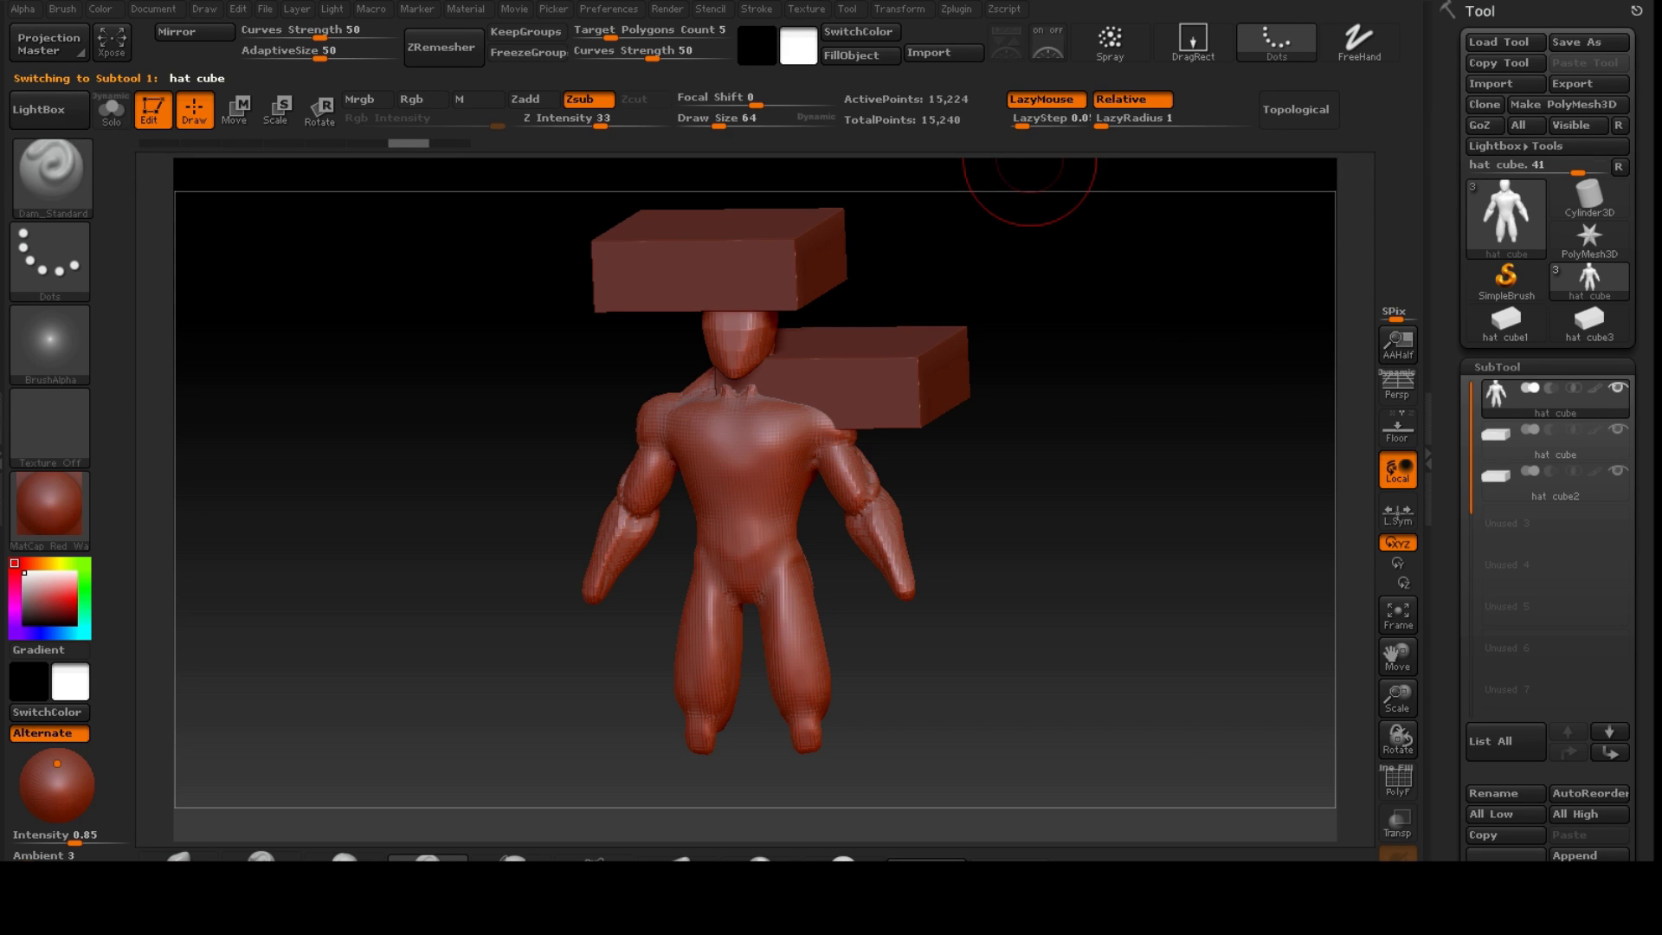
pyautogui.click(956, 9)
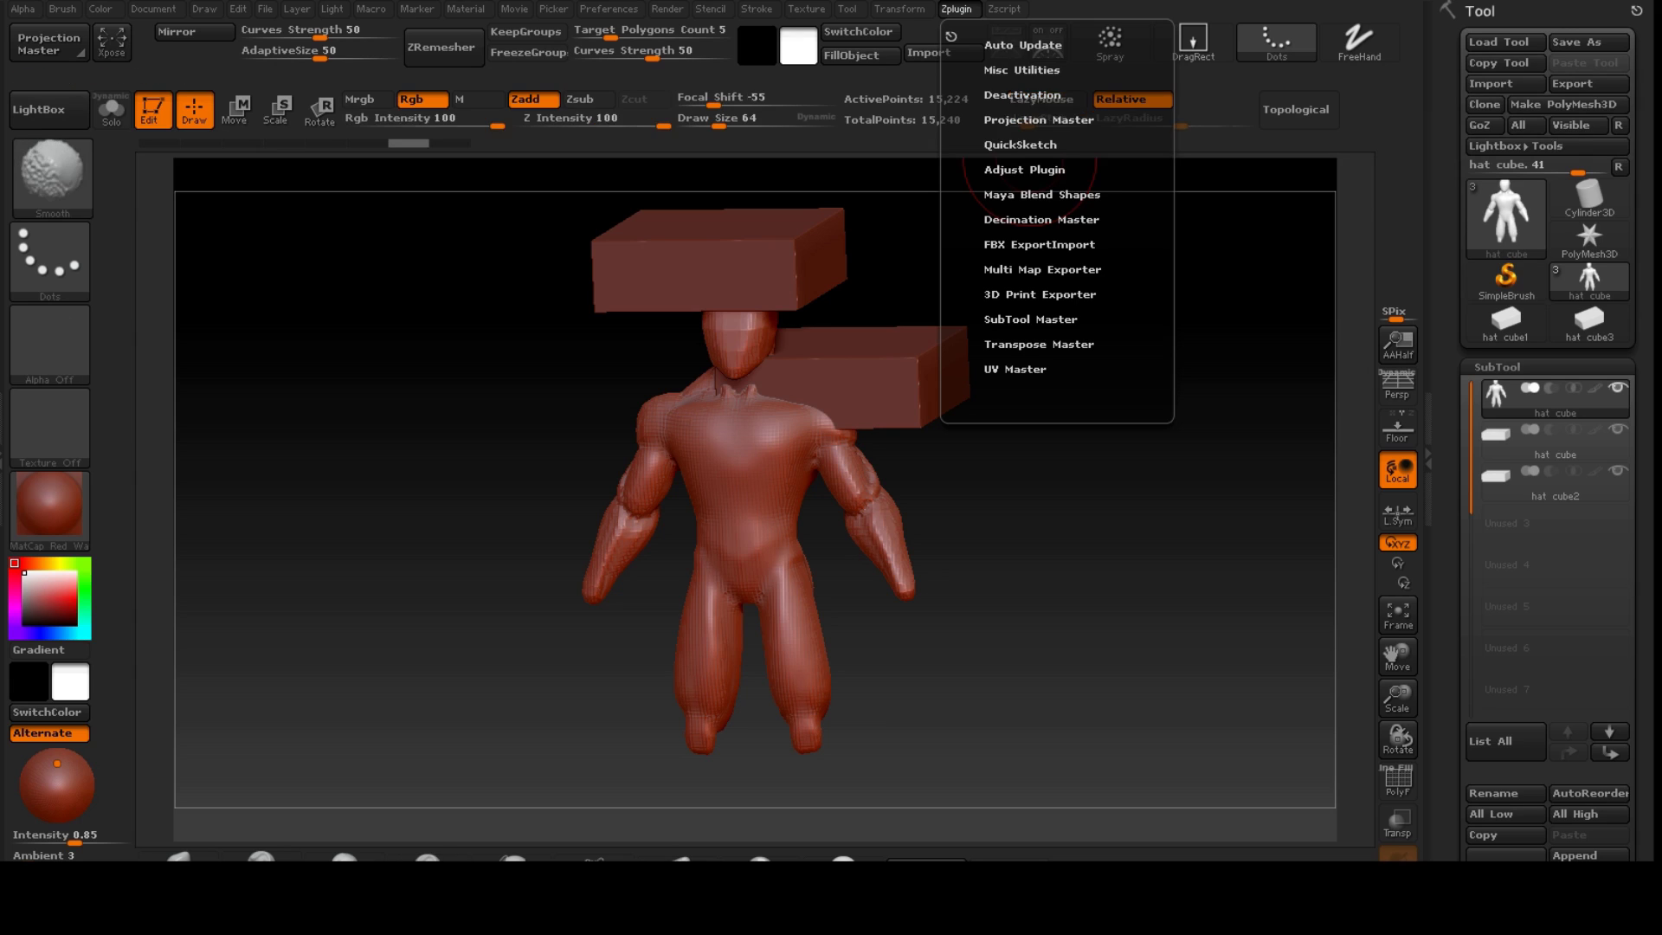
pyautogui.keyDown('shift'); pyautogui.click(1039, 344); pyautogui.keyUp('shift')
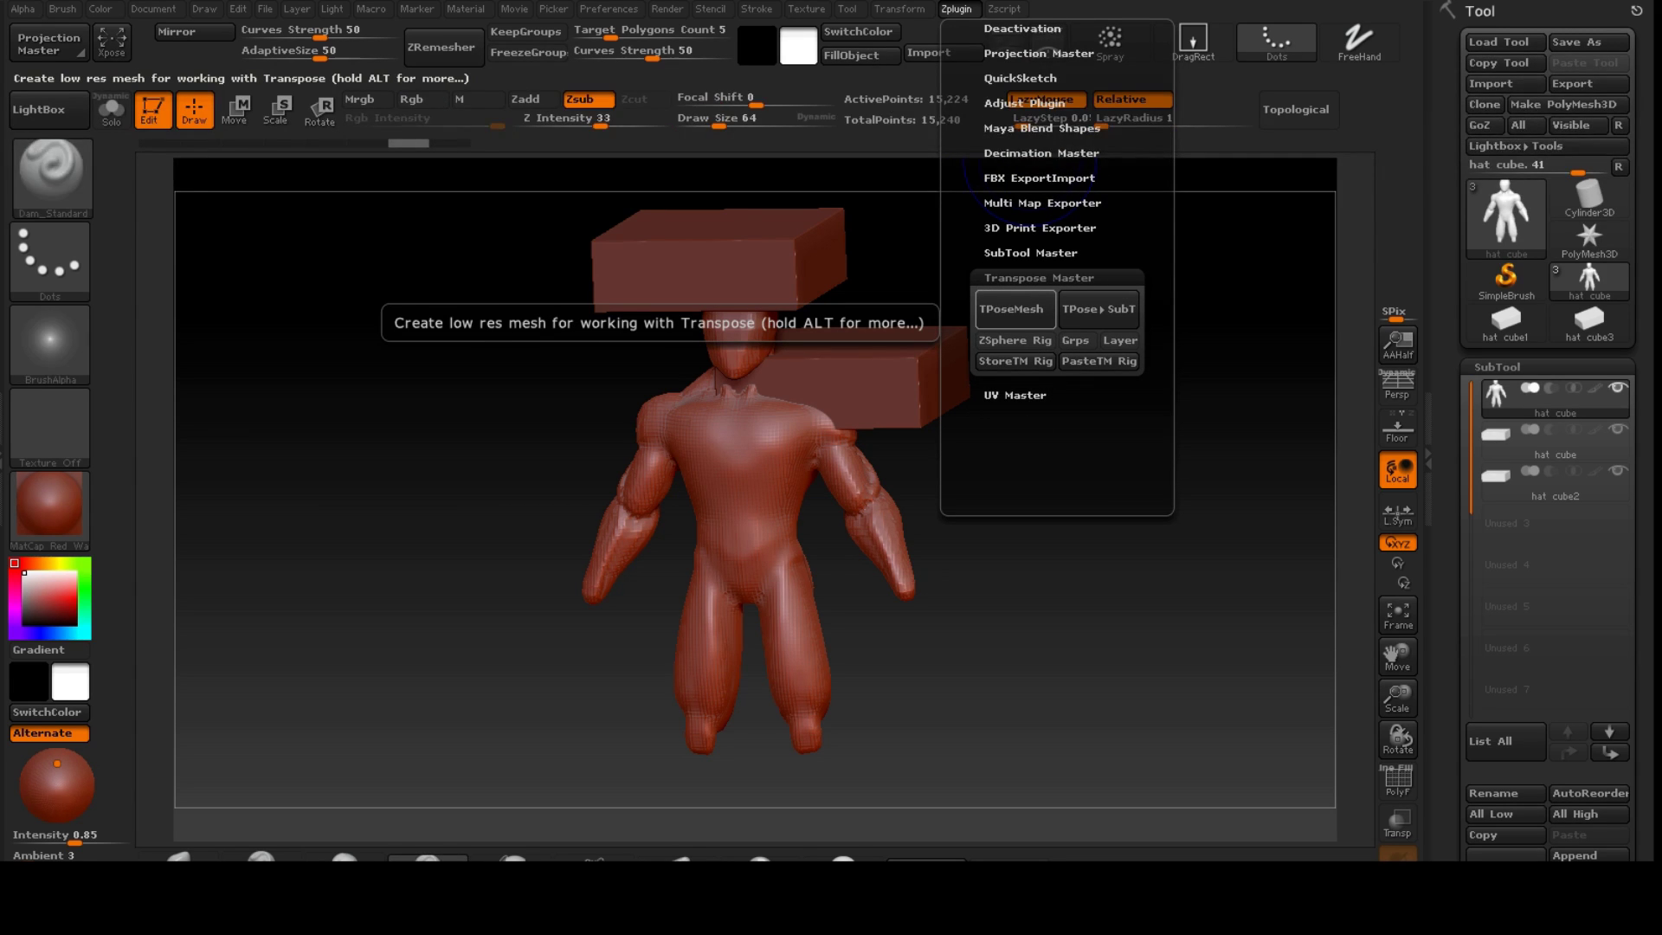
pyautogui.click(1011, 309)
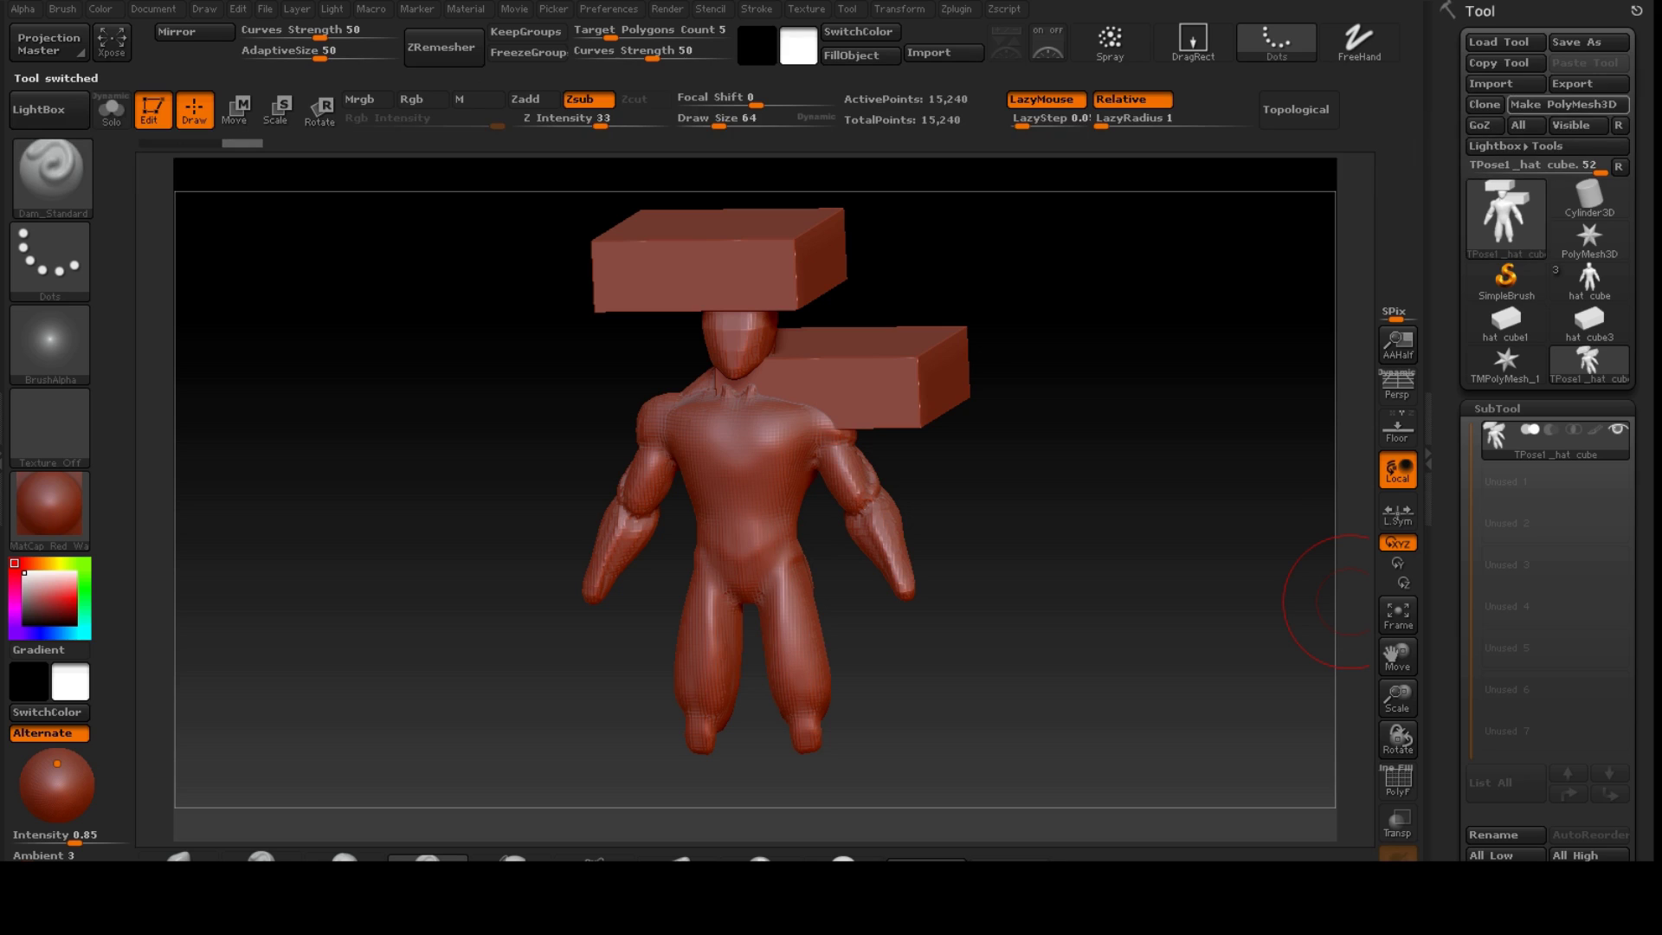
# - Export the transpose mesh to the Desktop as TPose1_hat cube.obj
pyautogui.click(1589, 84)
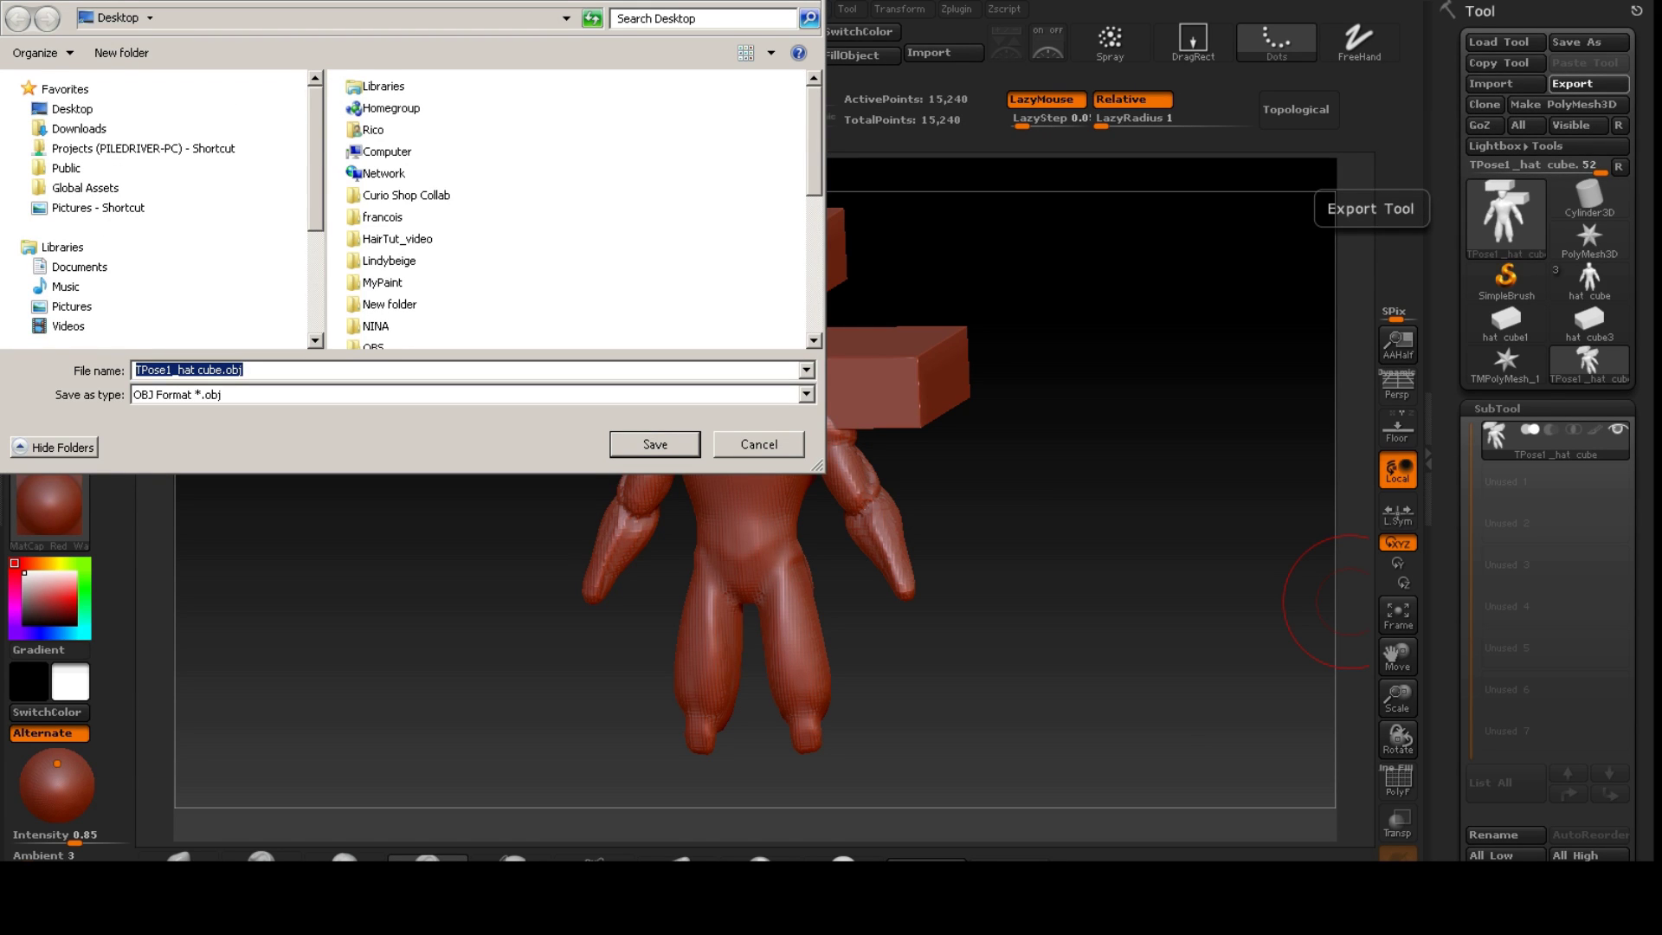
pyautogui.click(651, 444)
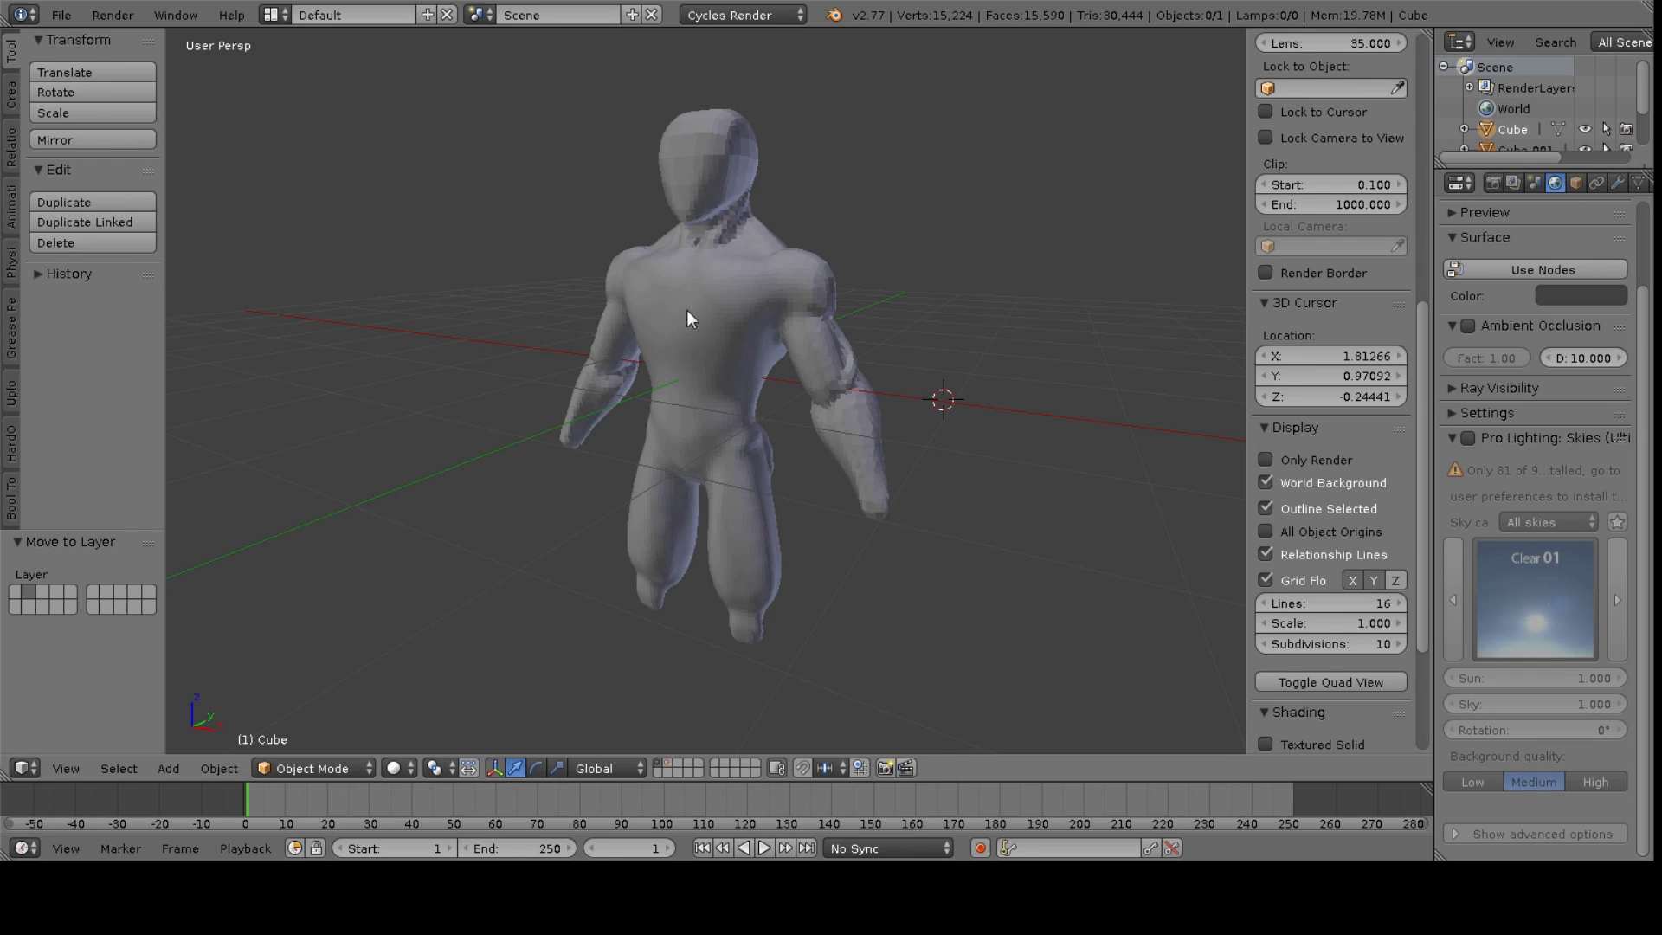
# - Delete the old basemesh figure from the Blender scene
pyautogui.rightClick(687, 312)
pyautogui.press('x')
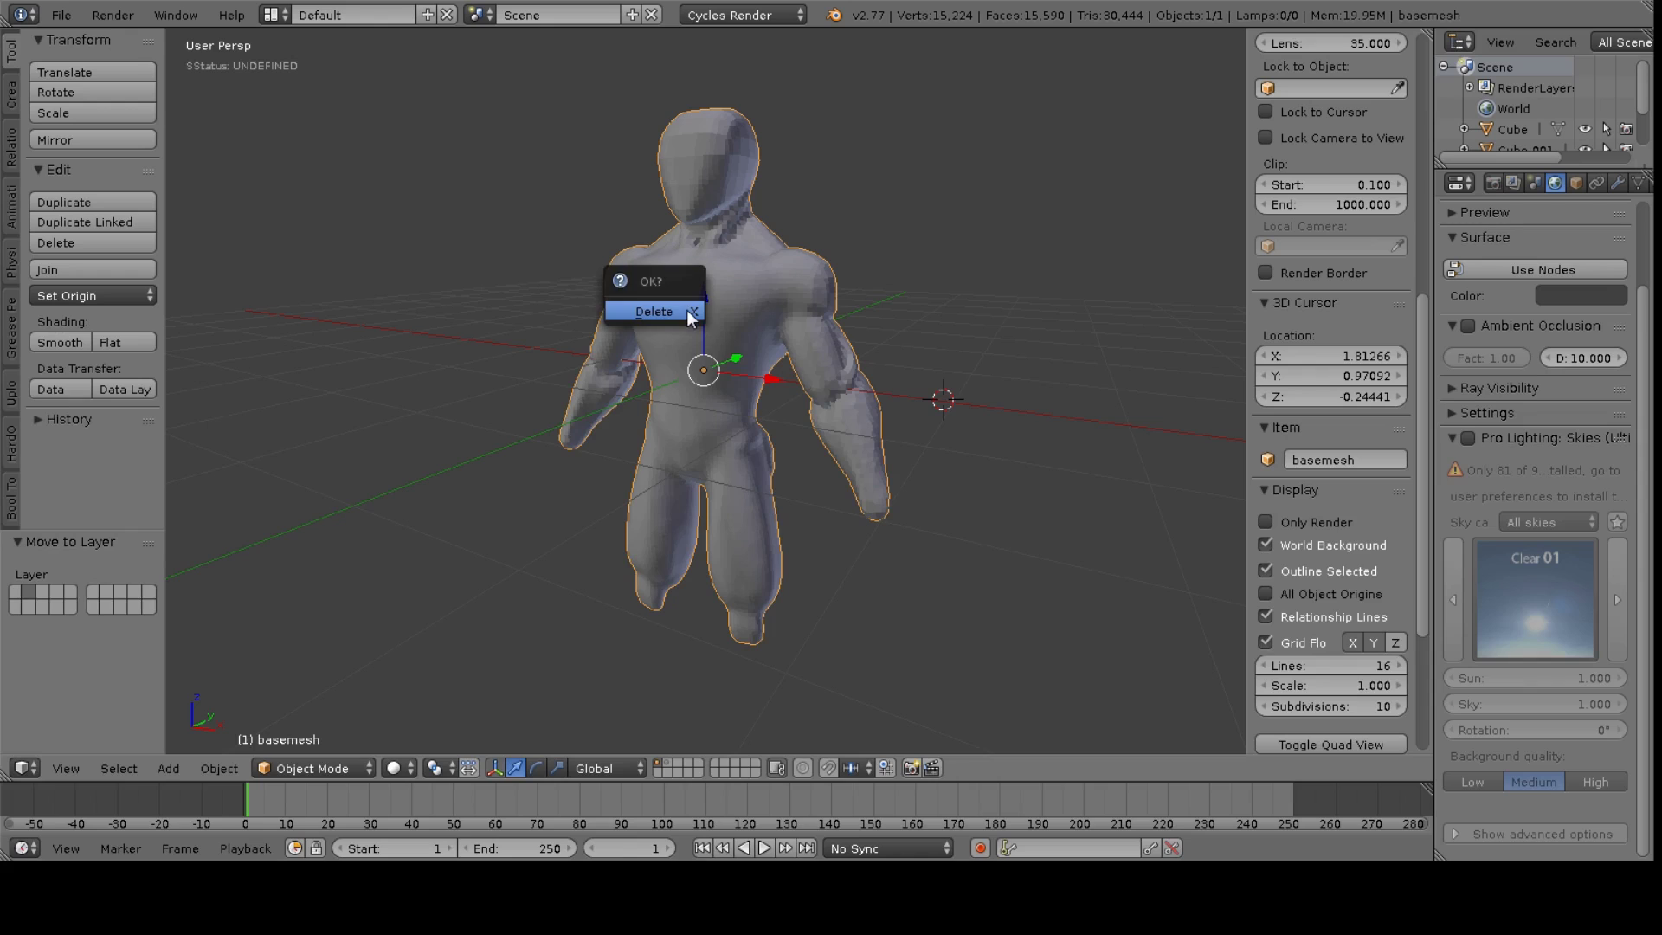
pyautogui.click(654, 311)
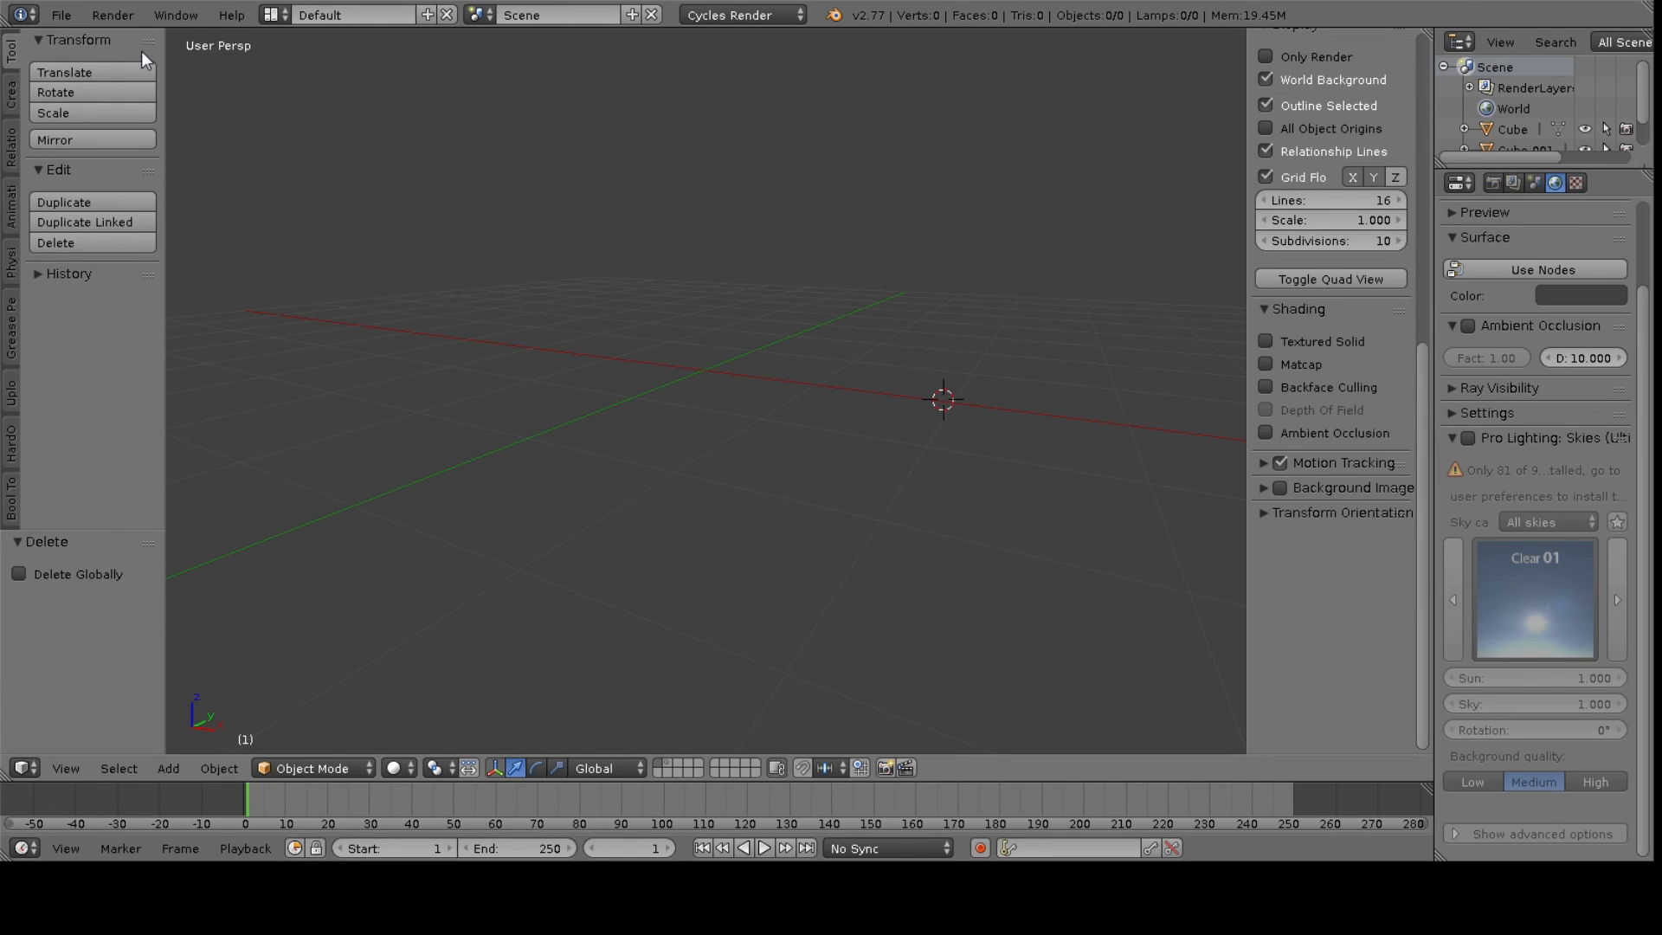
# - Import TPose1_hat cube.OBJ as a Wavefront OBJ, then return to ZBrush
pyautogui.click(68, 15)
pyautogui.moveTo(112, 388)
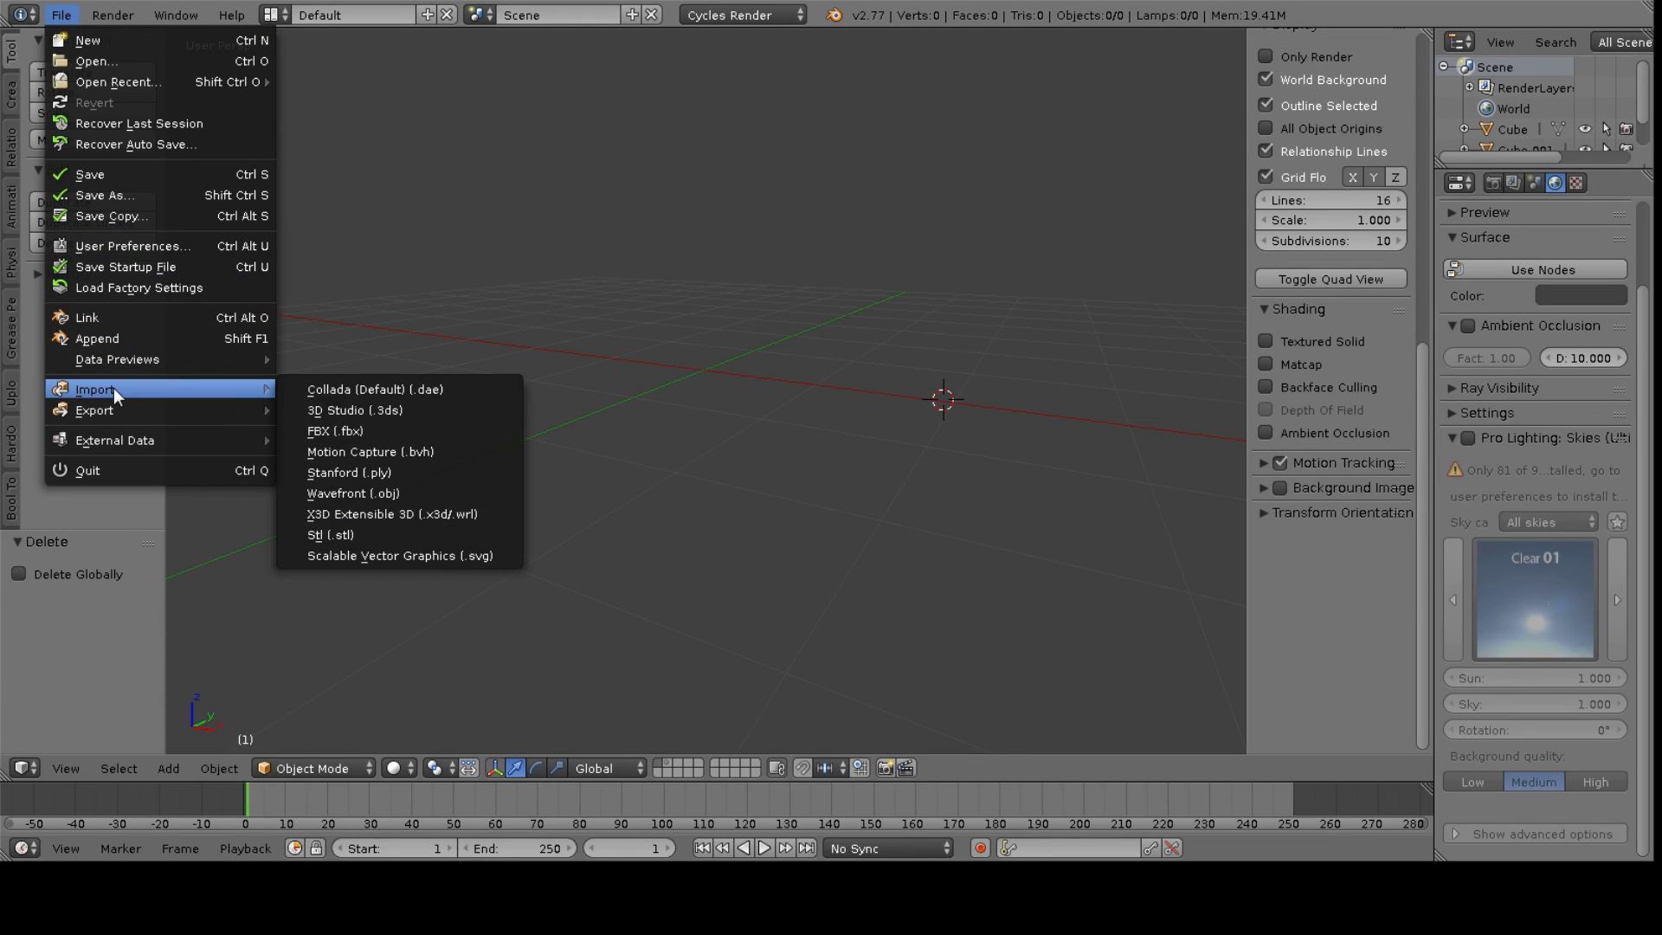
pyautogui.click(377, 493)
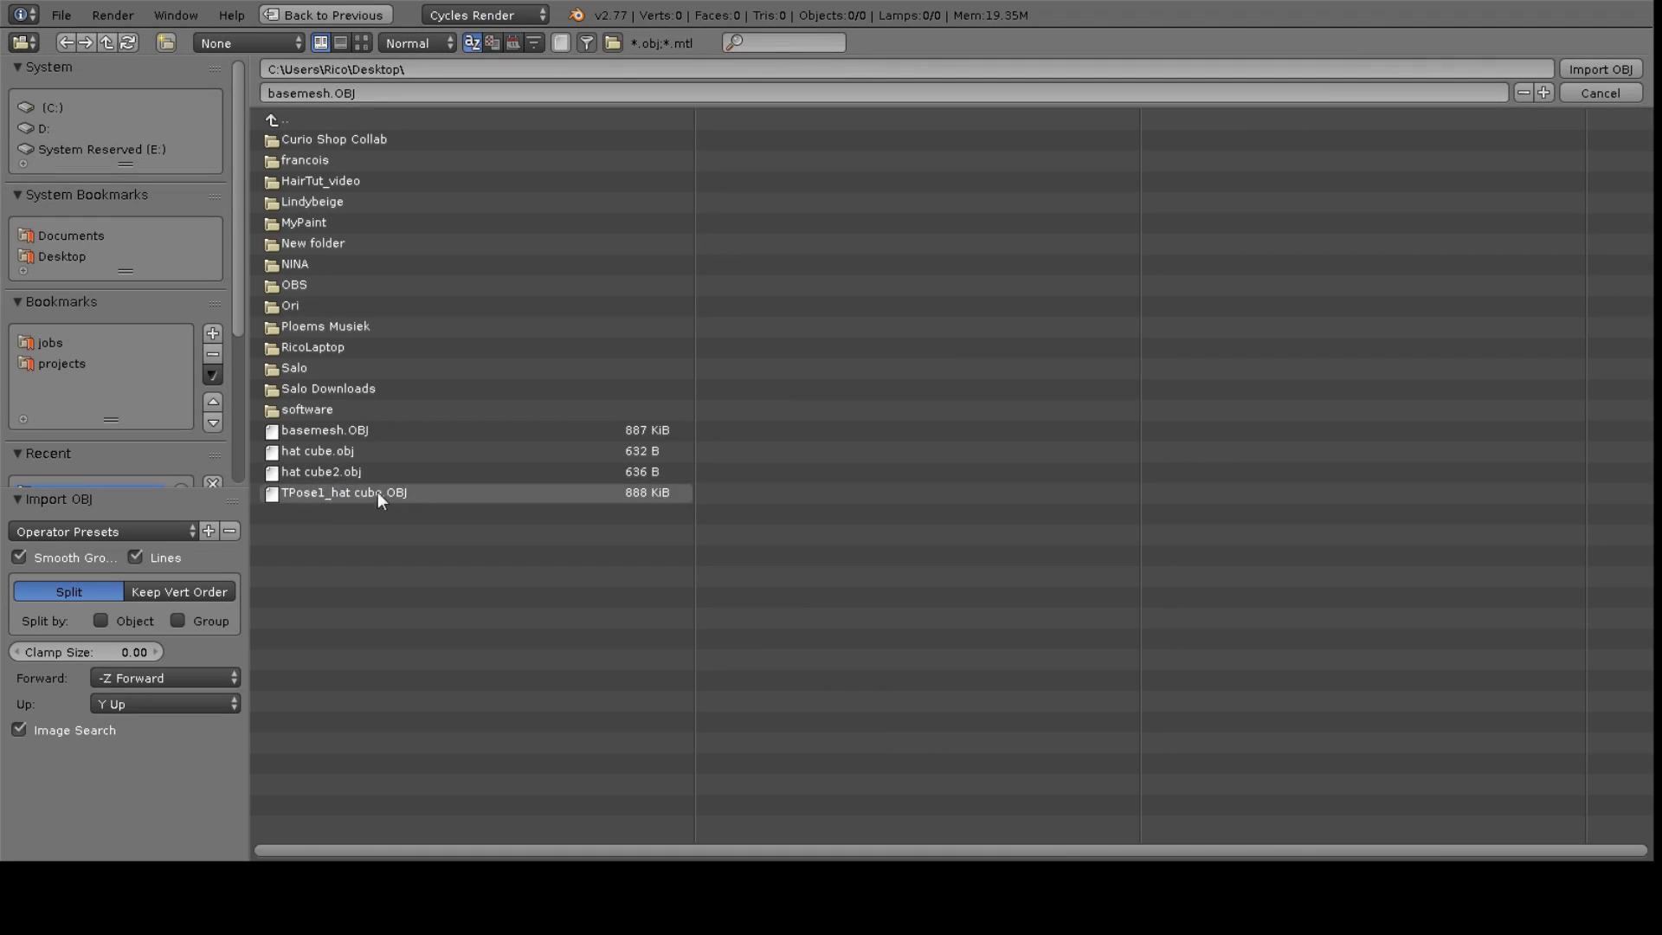
pyautogui.click(379, 490)
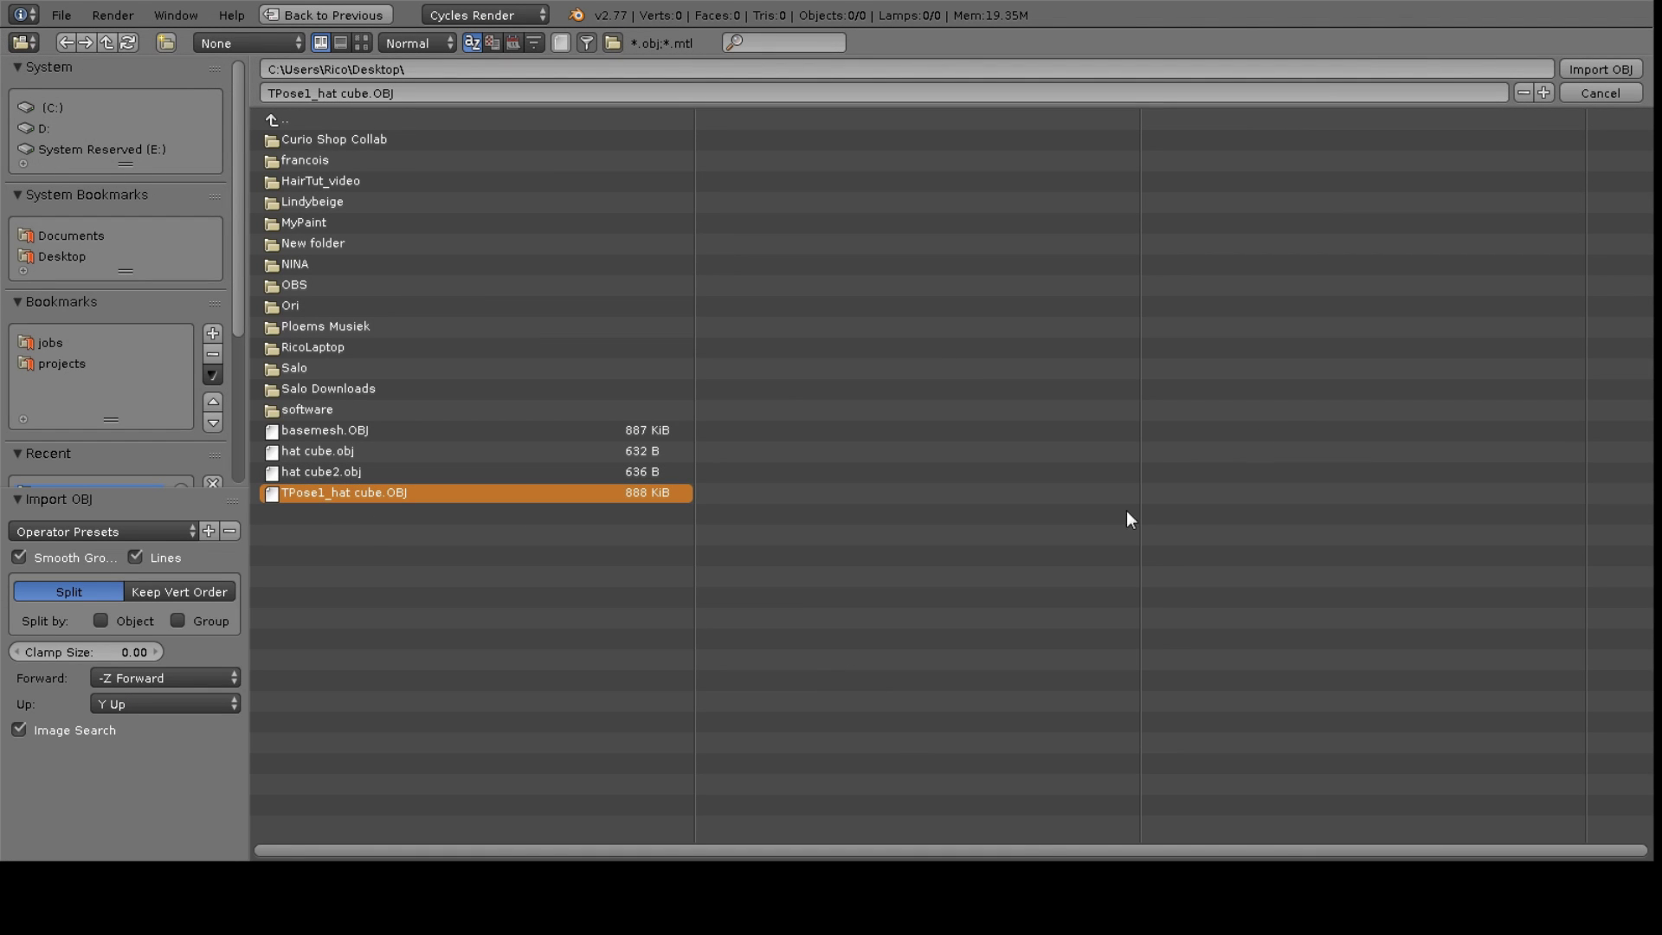
pyautogui.click(1592, 71)
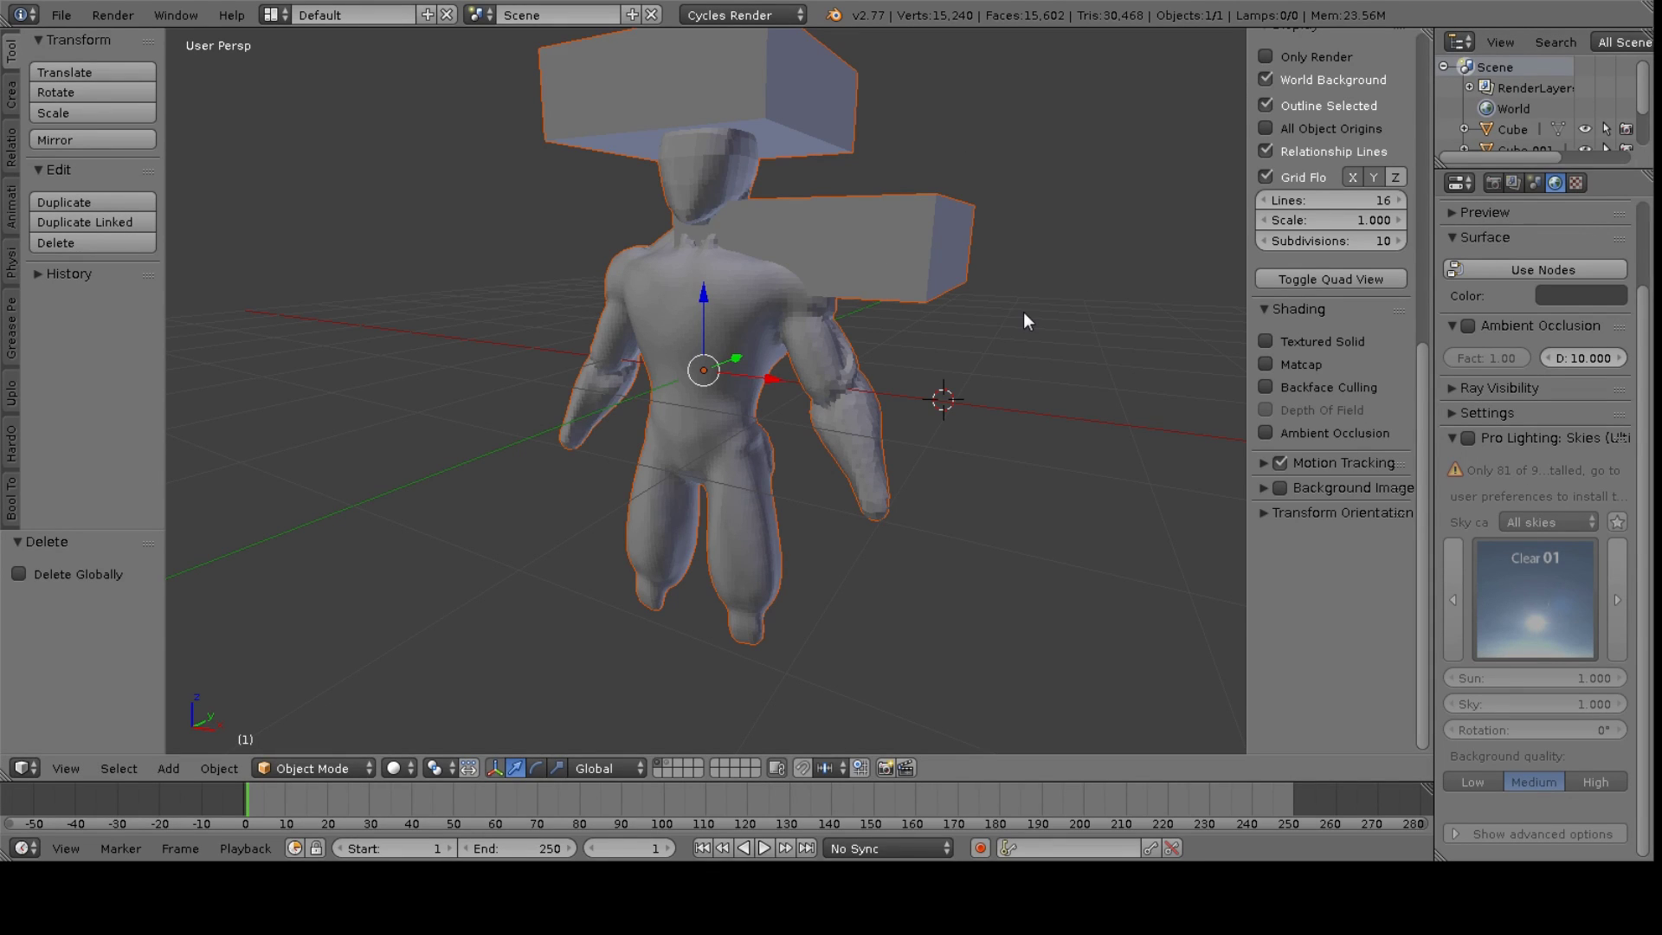
pyautogui.hotkey('alt', 'Tab')
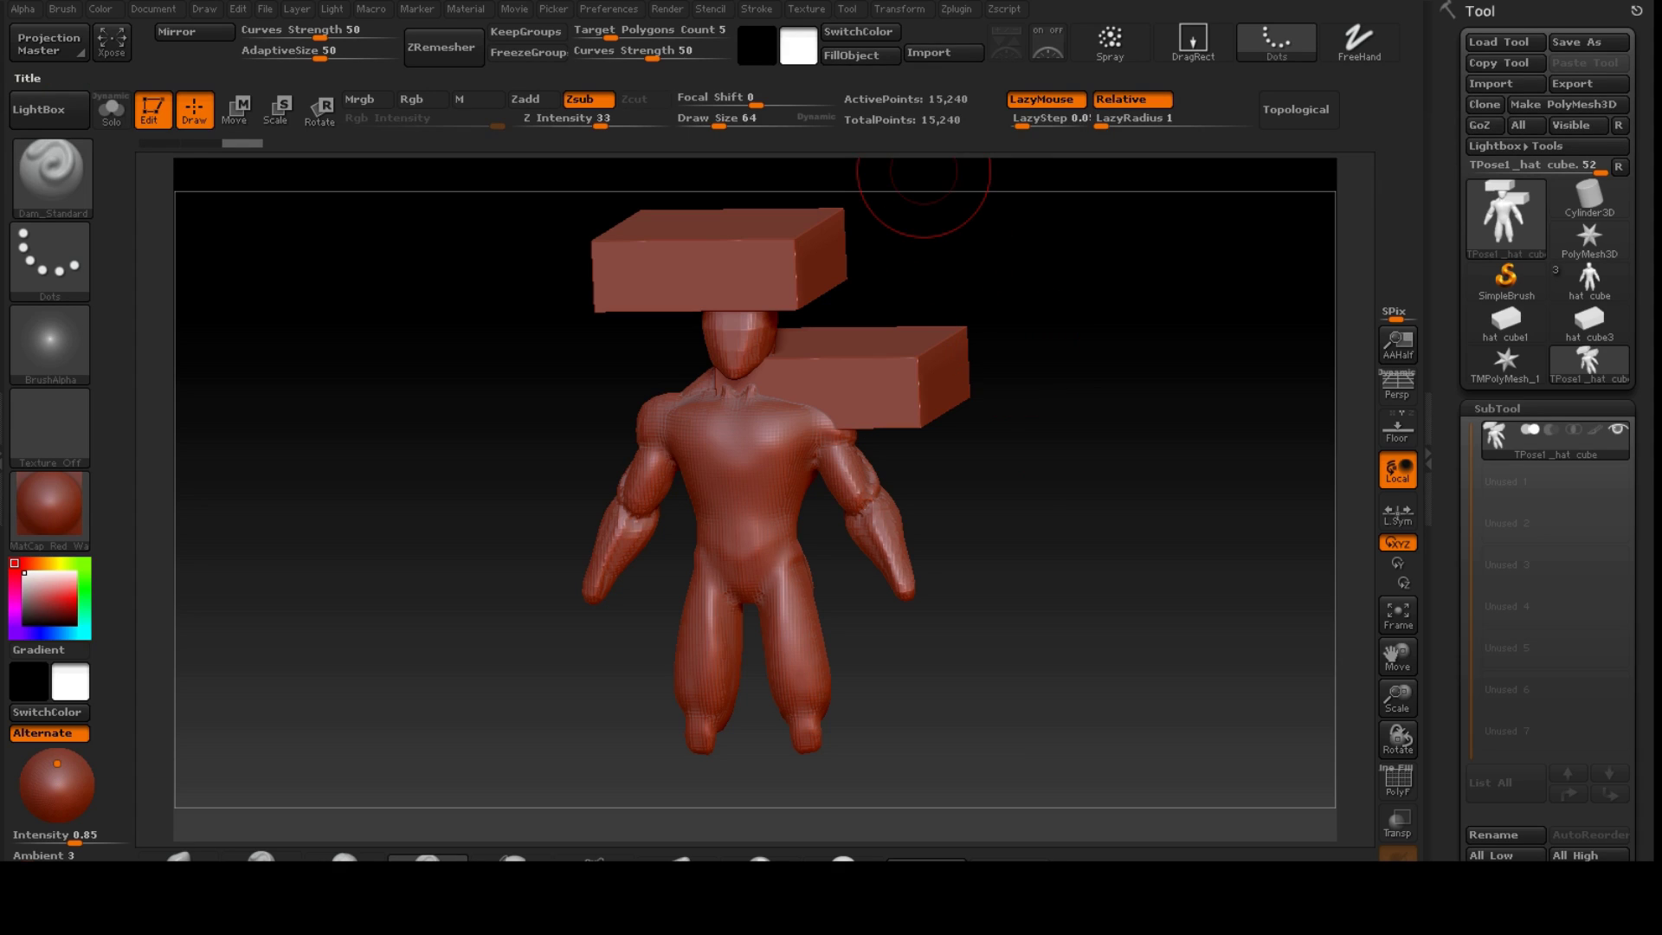
# - Run Transpose Master's TPose>SubT to return the pose to the separate subtools
pyautogui.click(957, 8)
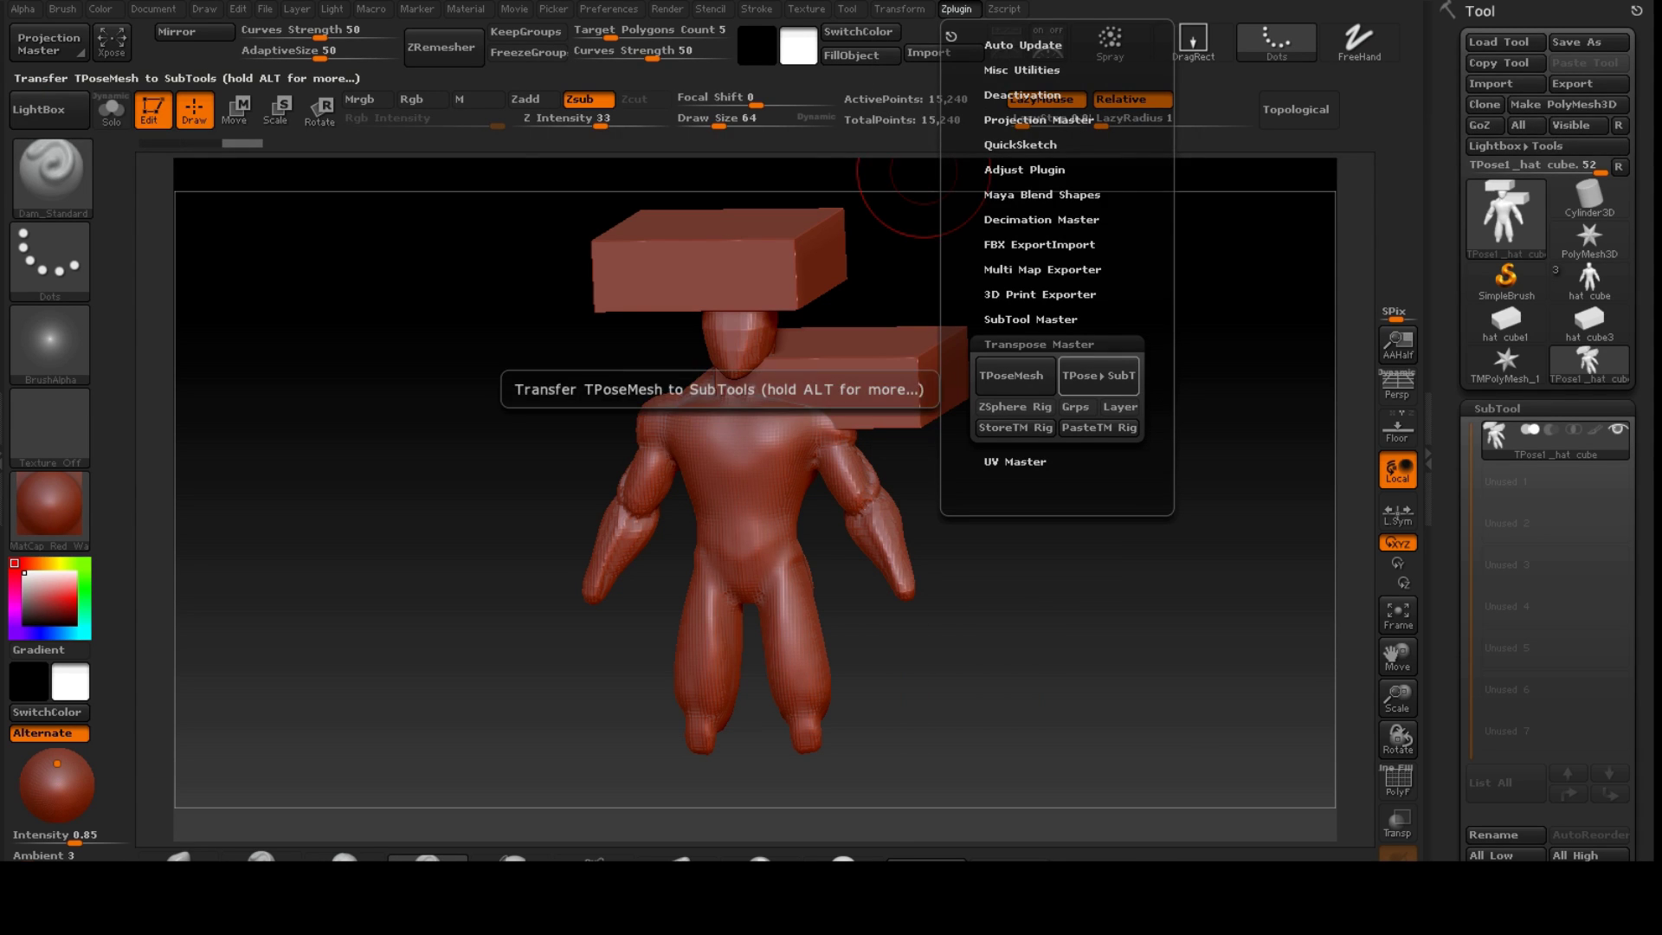
pyautogui.click(1097, 374)
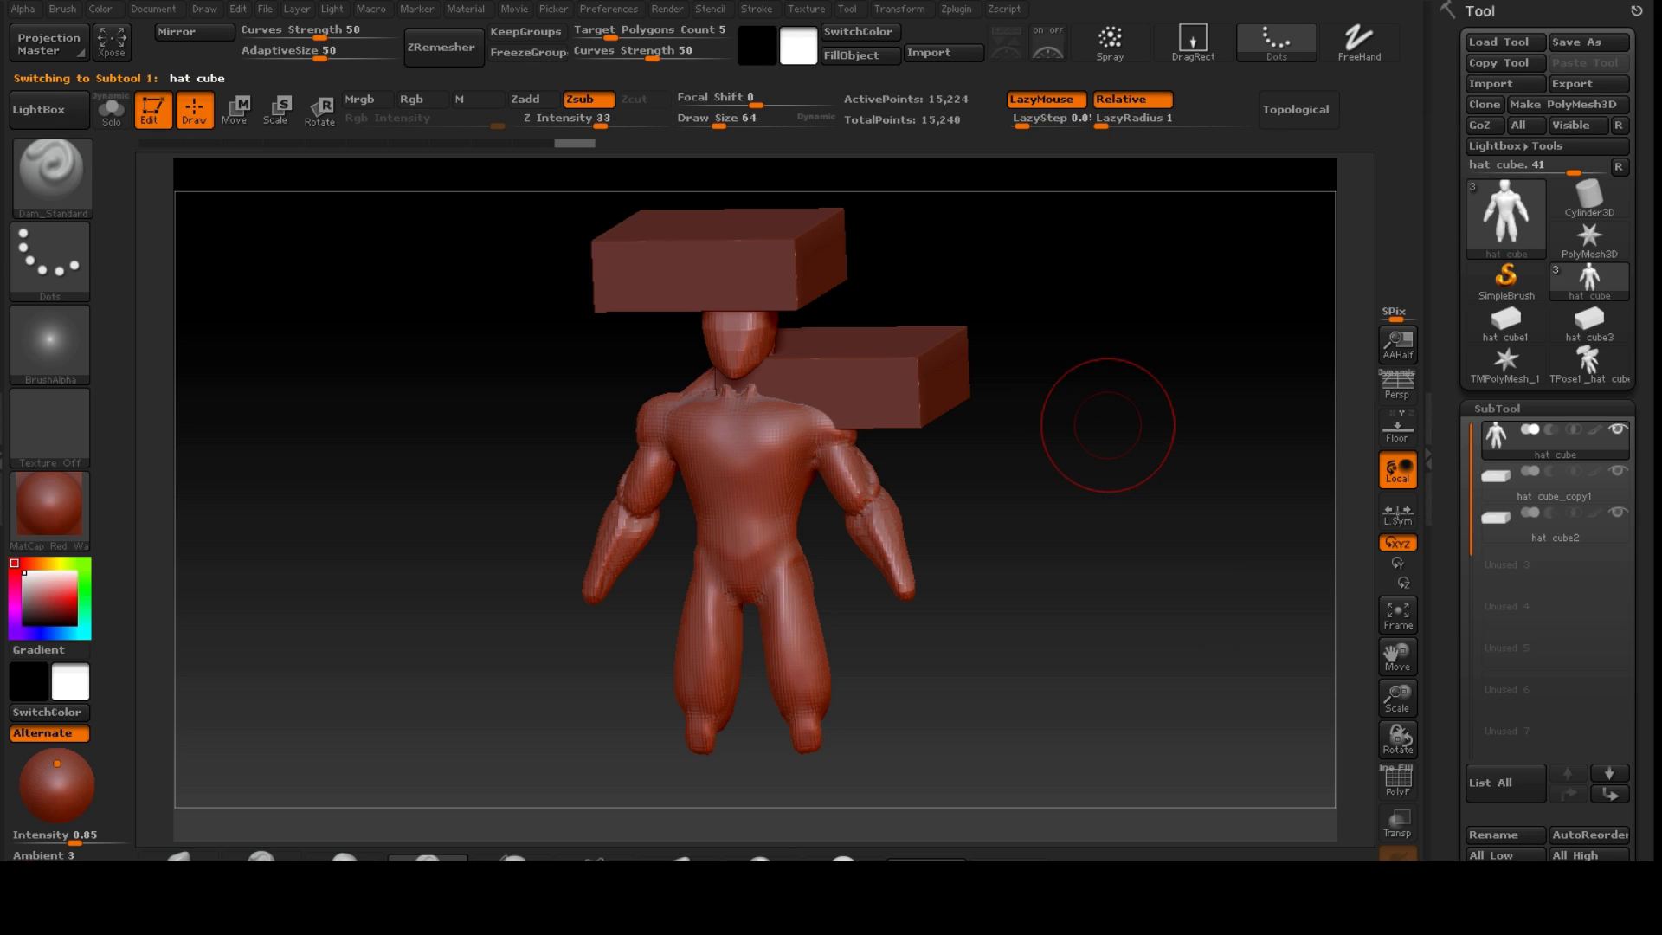
pyautogui.hotkey('alt', 'Tab')
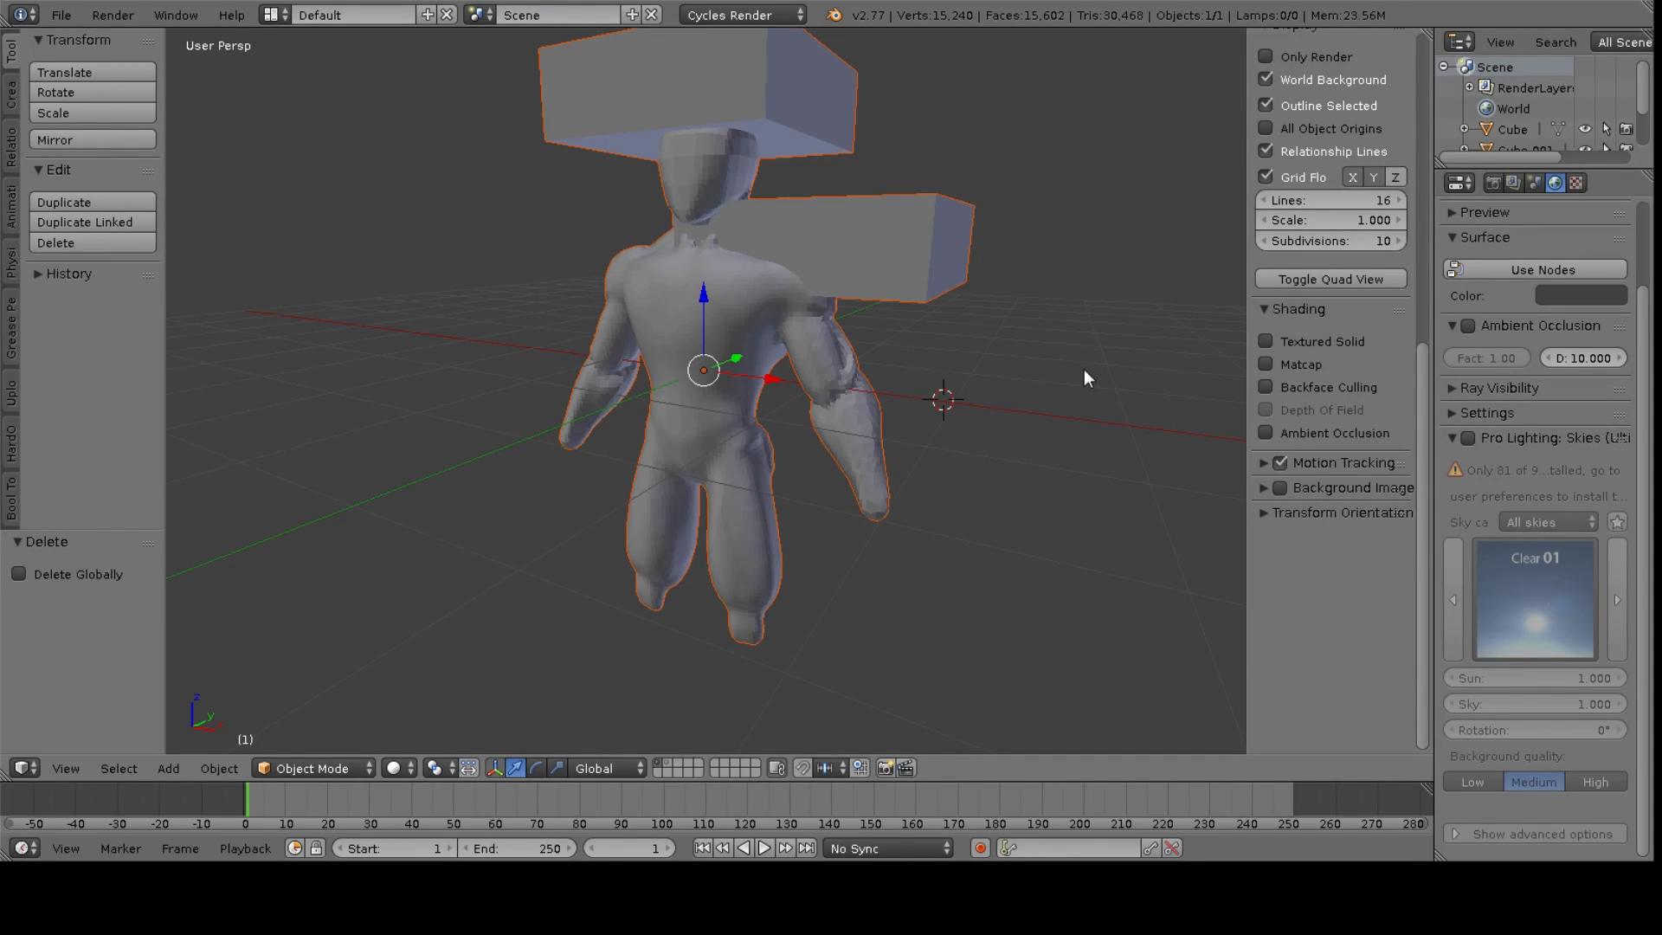